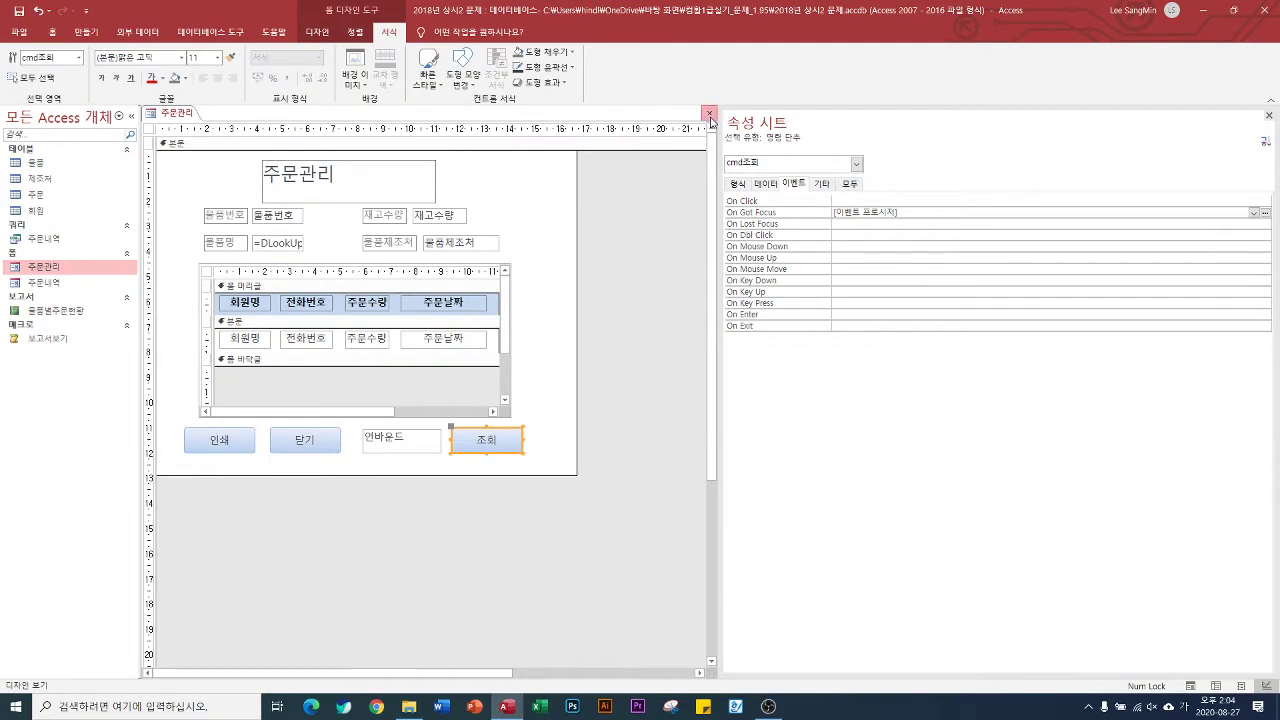
Step: Close the 주문관리 form and create a design-view query containing the 주문 and 물품 tables
{"action": "left_click", "coordinate": [709, 113]}
{"action": "left_click", "coordinate": [561, 393]}
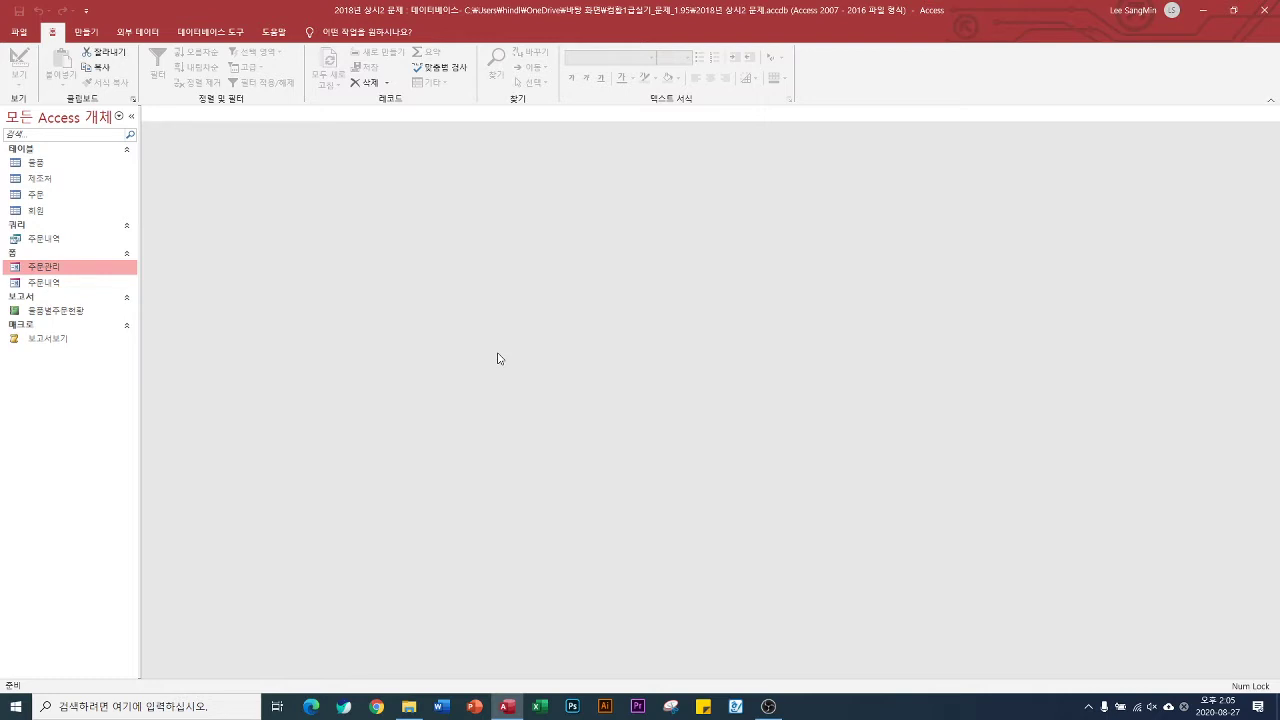
{"action": "left_click", "coordinate": [86, 31]}
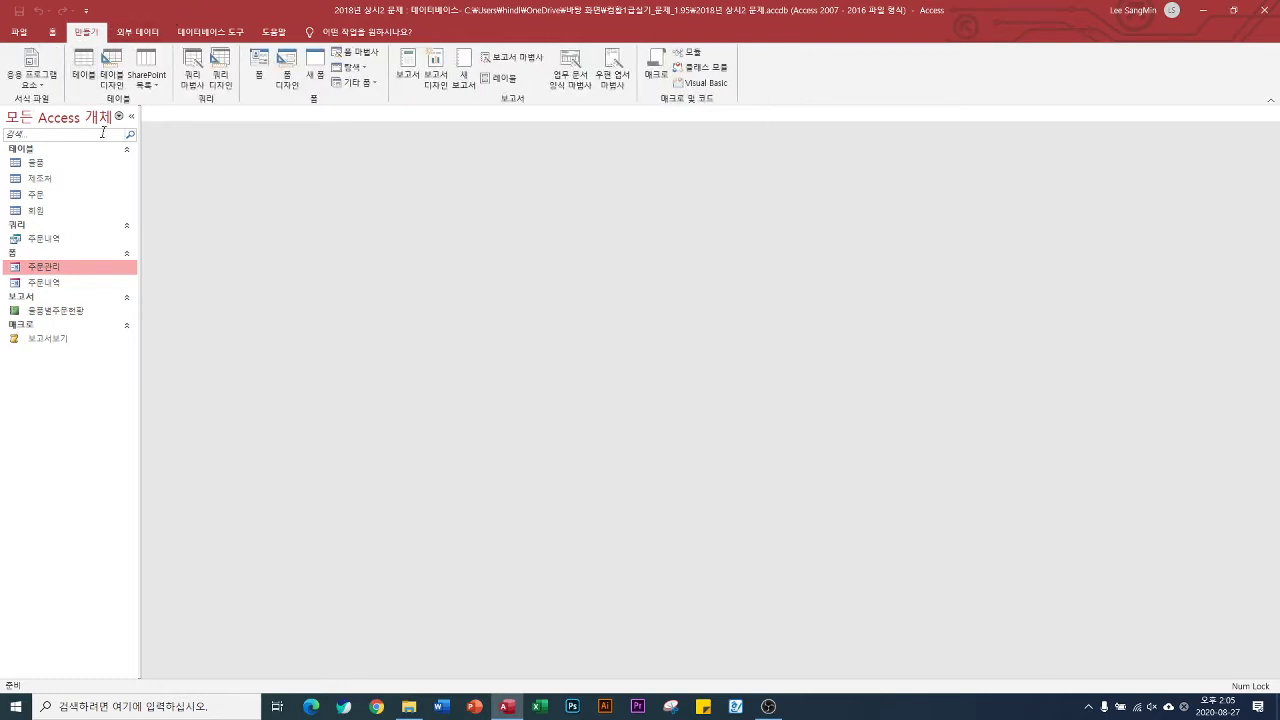
{"action": "left_click", "coordinate": [218, 70]}
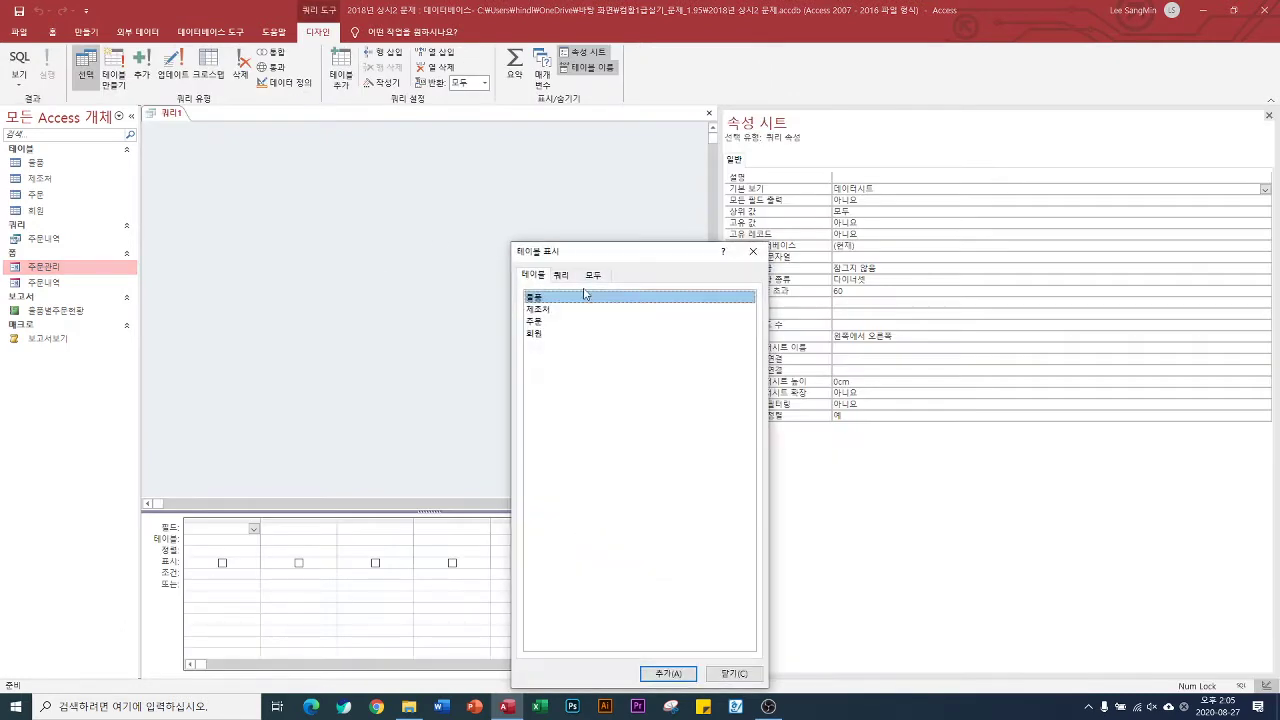
{"action": "double_click", "coordinate": [538, 321]}
{"action": "double_click", "coordinate": [537, 299]}
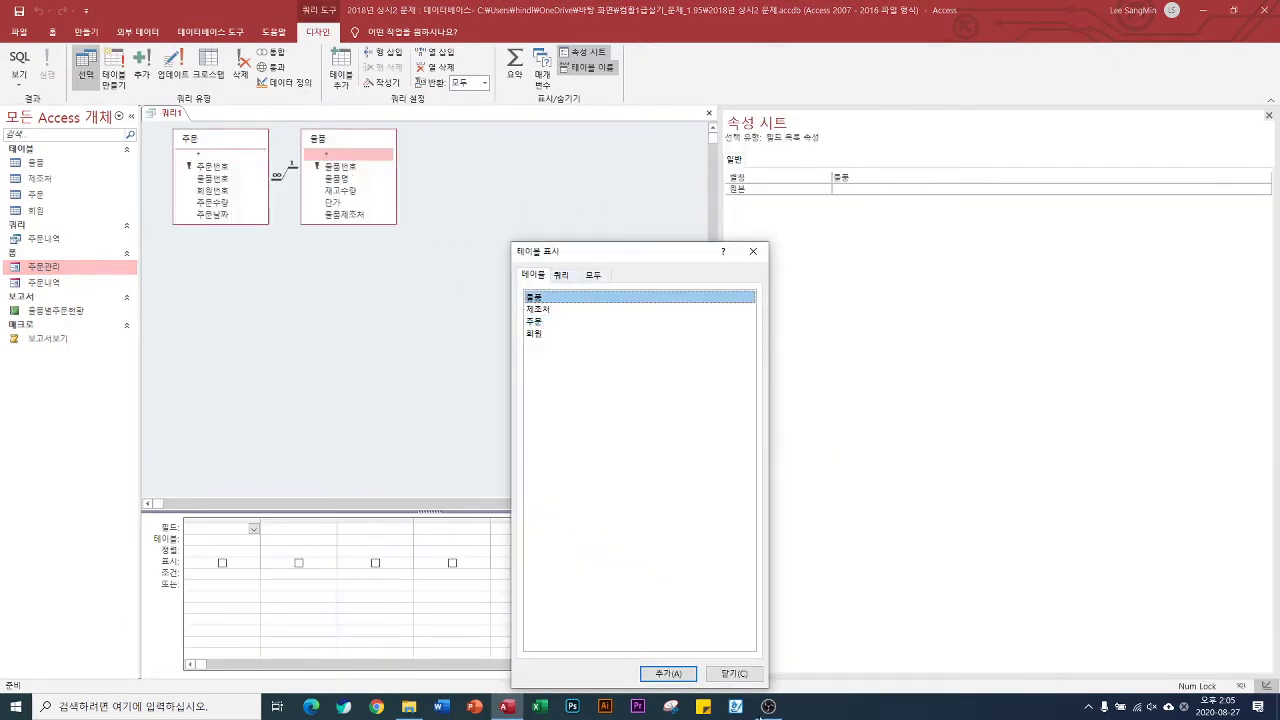
{"action": "left_click", "coordinate": [734, 673]}
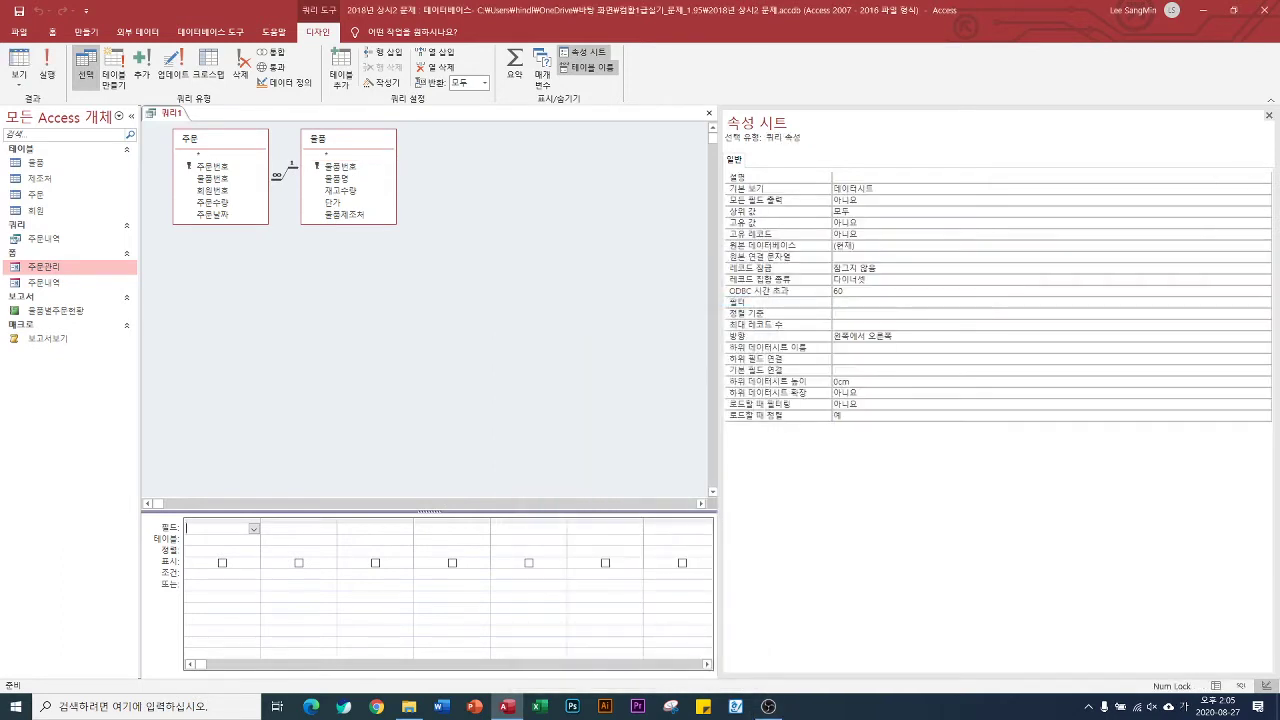
Step: Make more room for the query design grid and change the query type to crosstab
{"action": "left_click", "coordinate": [1270, 115]}
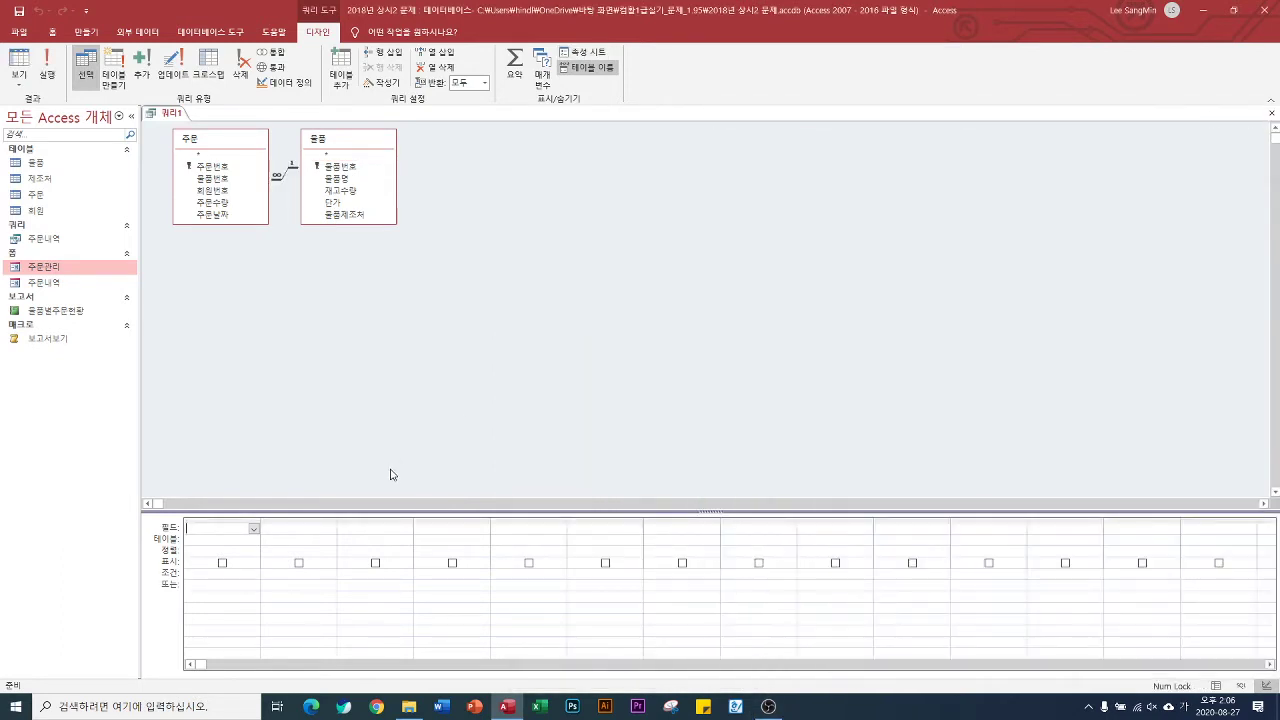
{"action": "left_click_drag", "start_coordinate": [362, 510], "coordinate": [362, 330]}
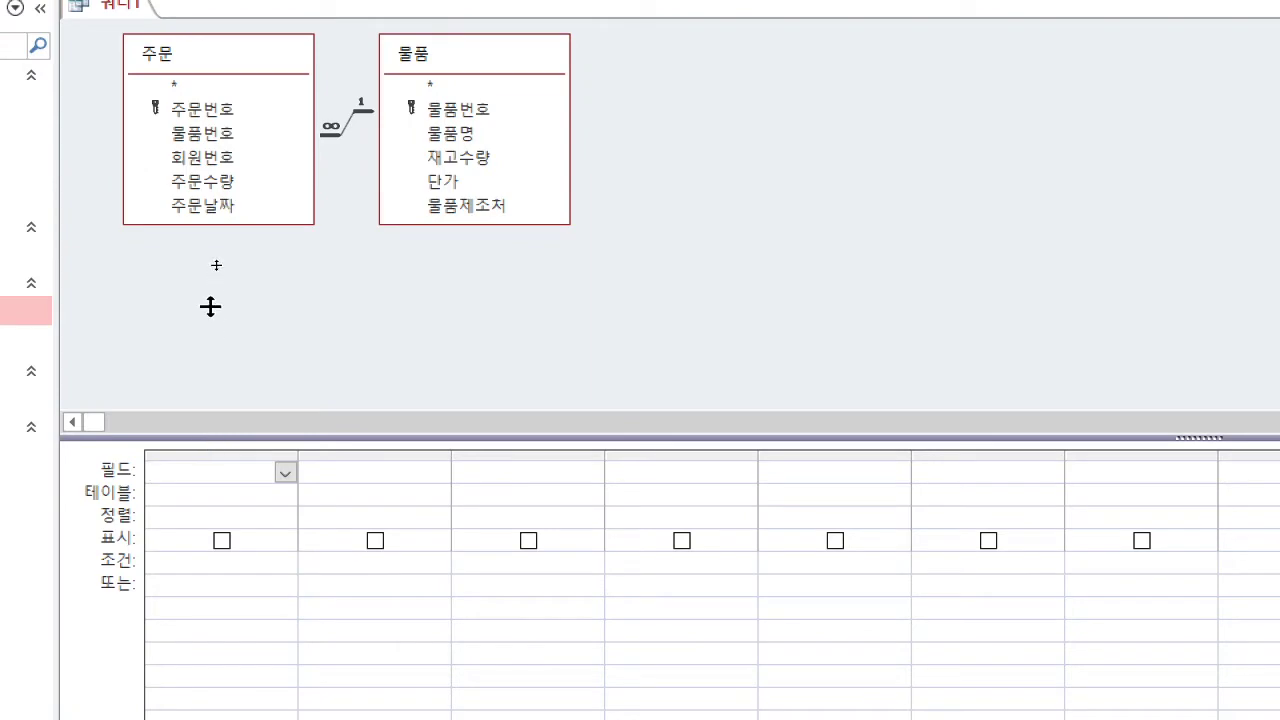
{"action": "left_click_drag", "start_coordinate": [210, 306], "coordinate": [210, 304]}
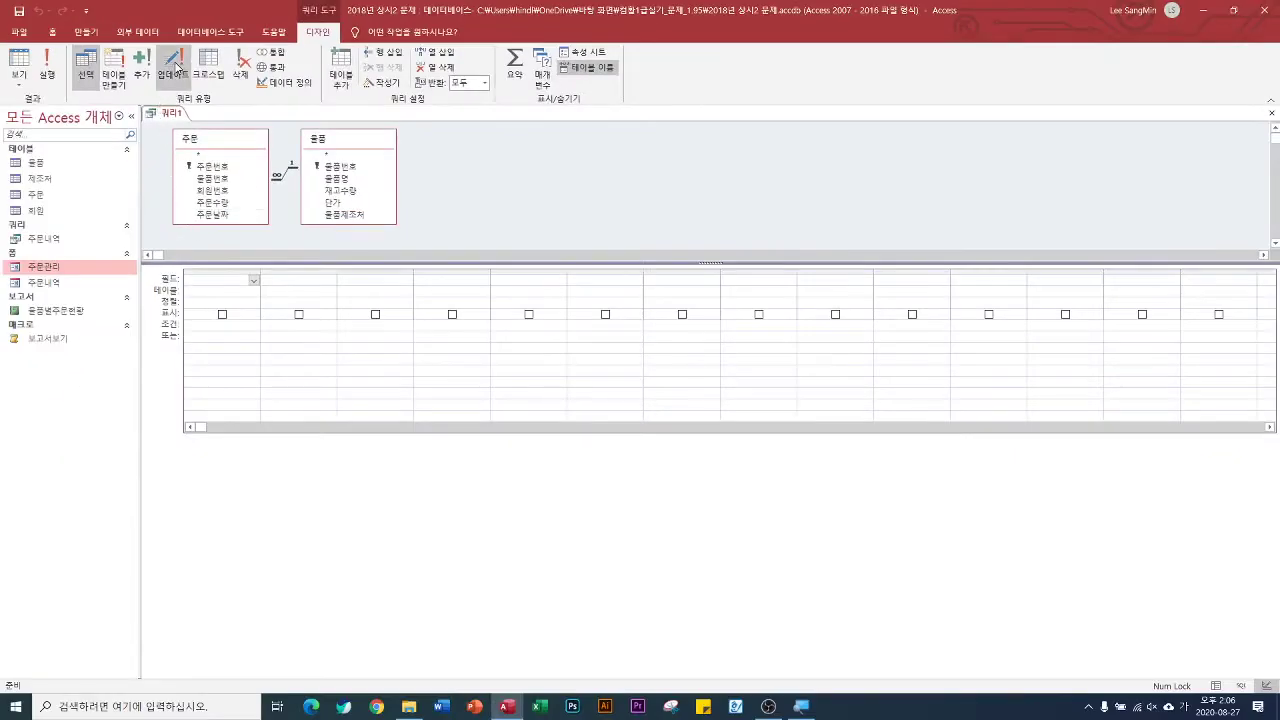
{"action": "left_click", "coordinate": [209, 66]}
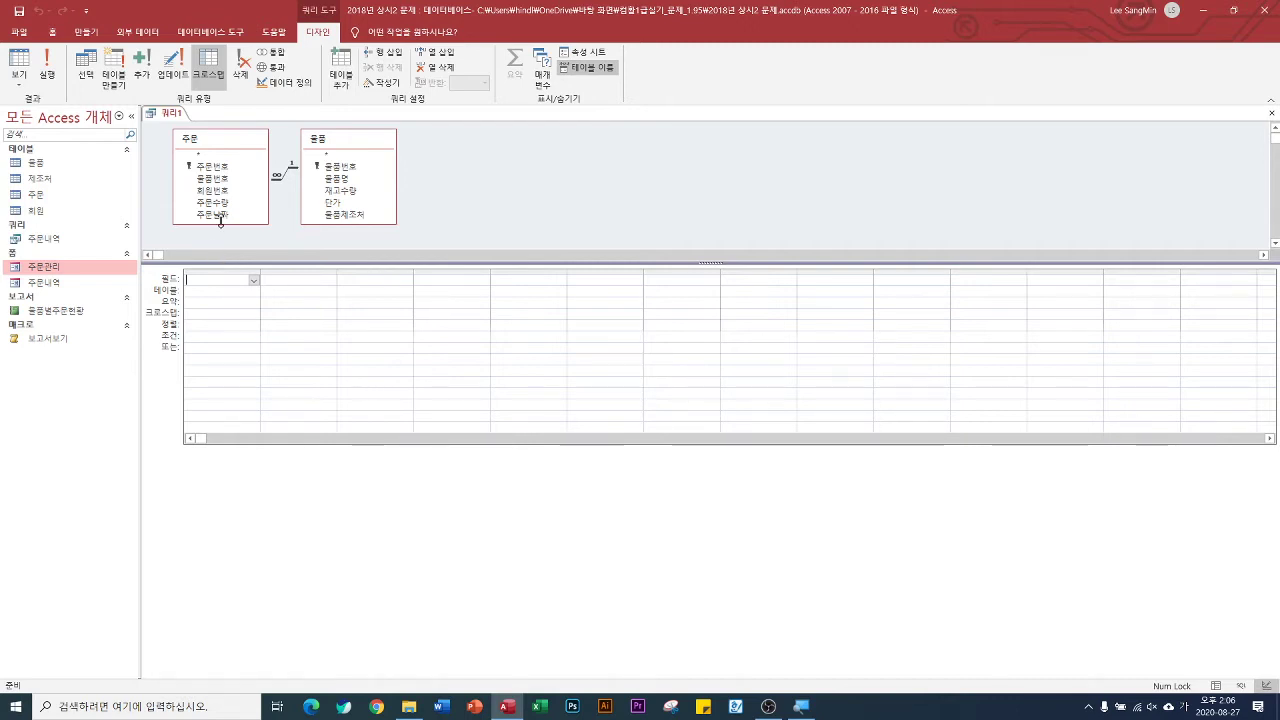
Step: Enter year([주문날짜]) as the field expression of the first crosstab column
{"action": "left_click", "coordinate": [223, 221]}
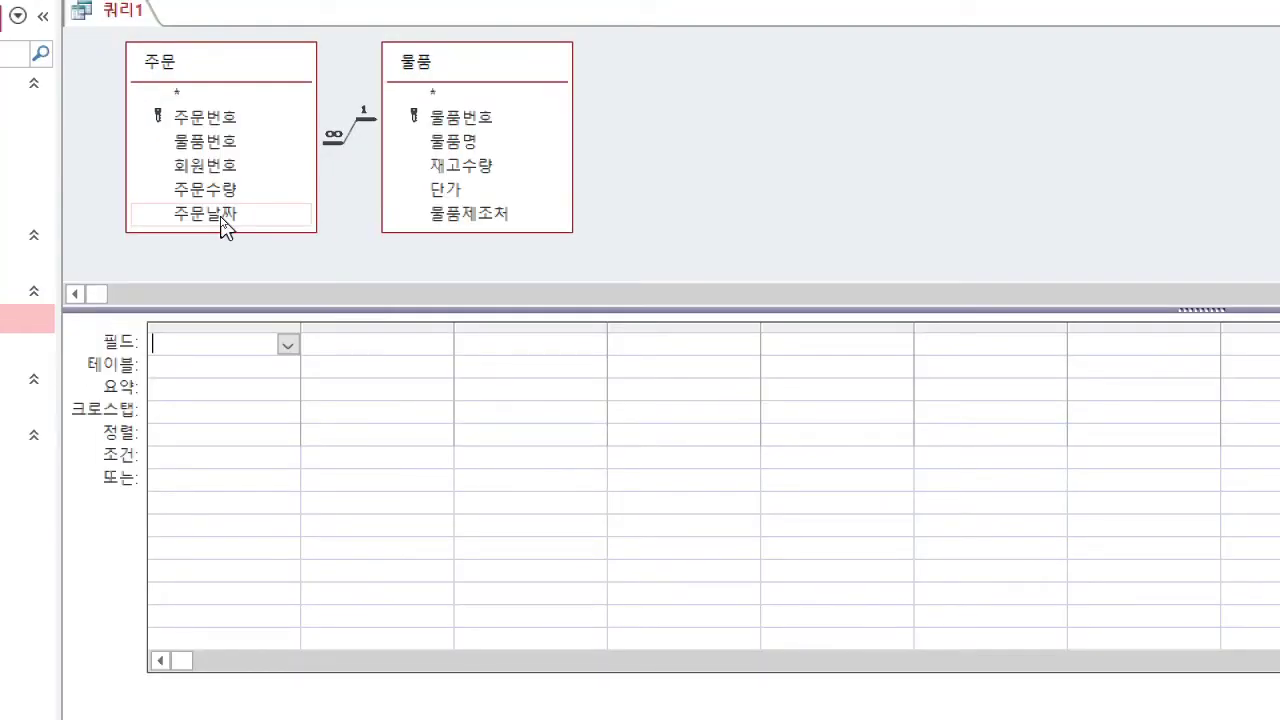
{"action": "type", "text": "year("}
{"action": "type", "text": "[wn"}
{"action": "key", "text": "BackSpace"}
{"action": "key", "text": "BackSpace"}
{"action": "key", "text": "Hangul"}
{"action": "type", "text": "ㅈ주문날짜"}
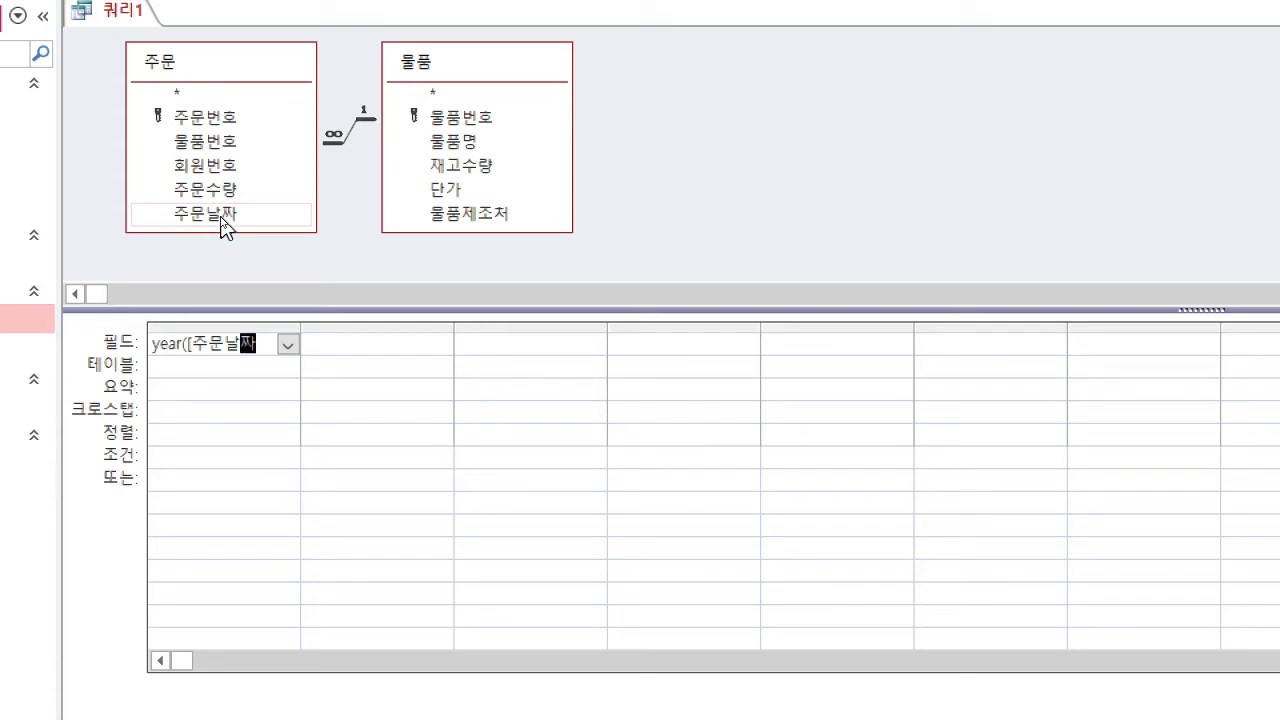
{"action": "key", "text": "Hangul"}
{"action": "type", "text": "])"}
{"action": "key", "text": "Return"}
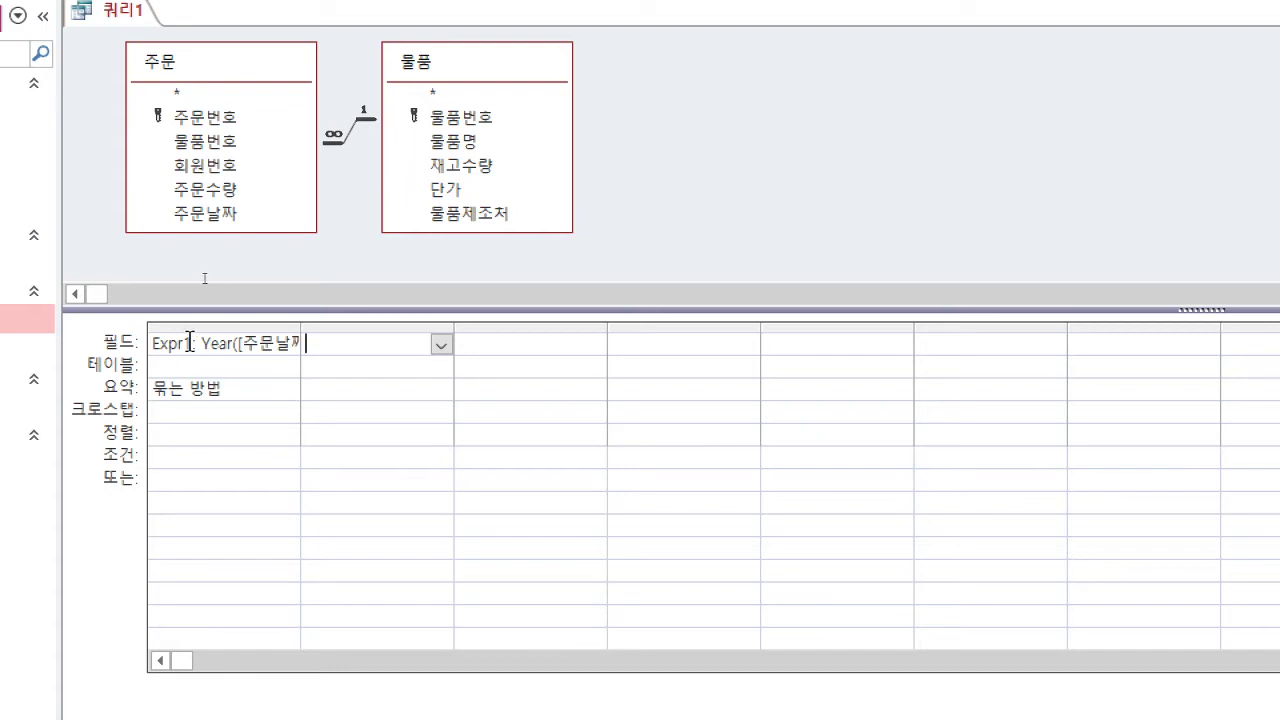
Step: Rename the year expression's alias to 년 and set its crosstab role to 행 머리글
{"action": "left_click_drag", "start_coordinate": [191, 343], "coordinate": [118, 346]}
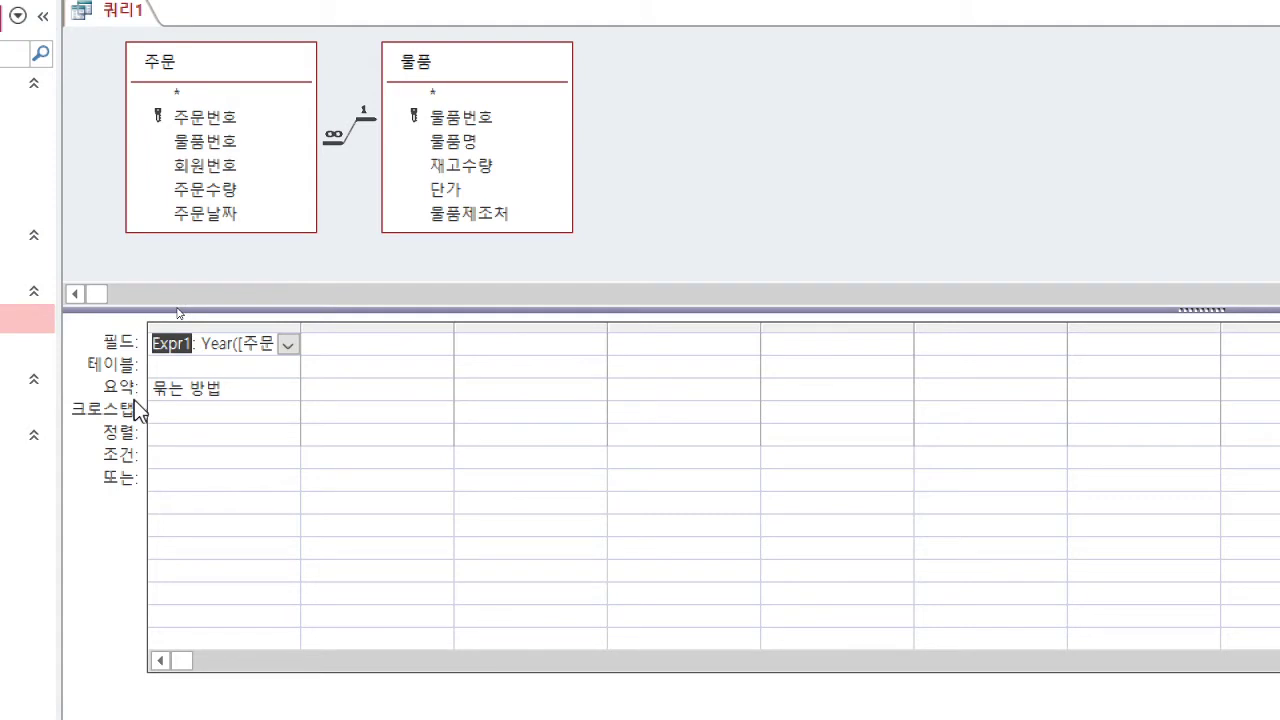
{"action": "type", "text": "년"}
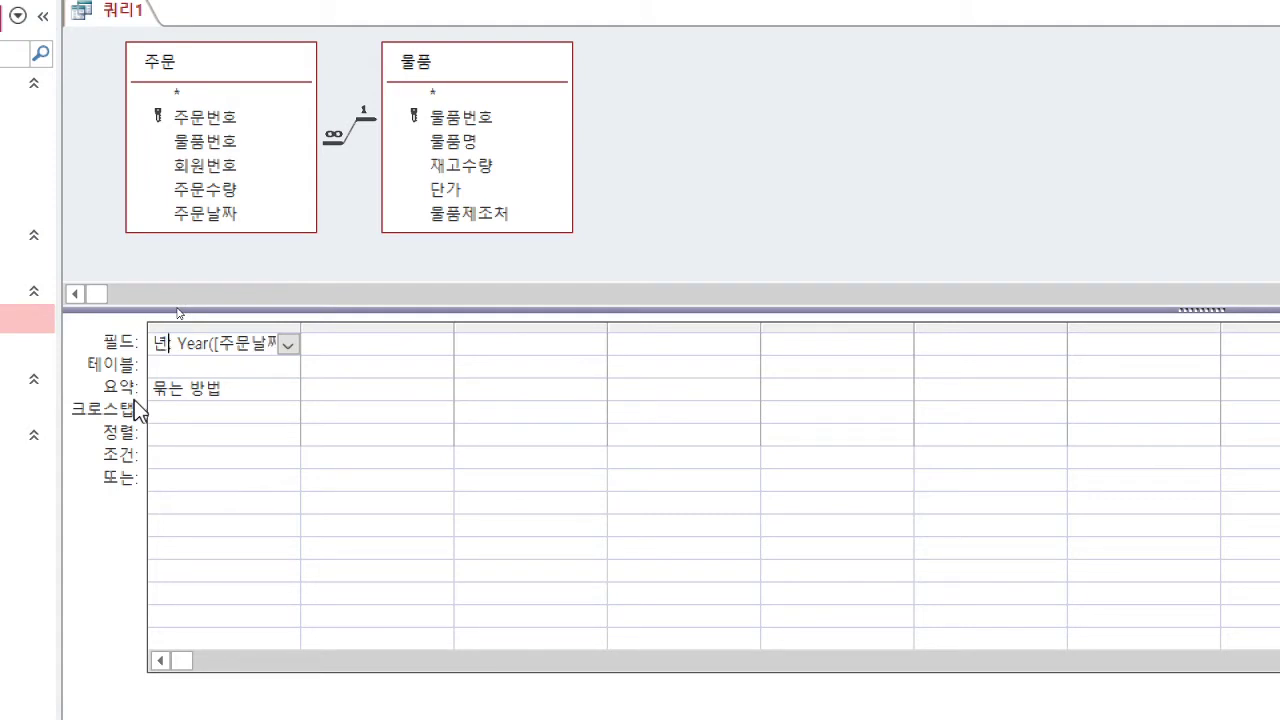
{"action": "key", "text": "Tab"}
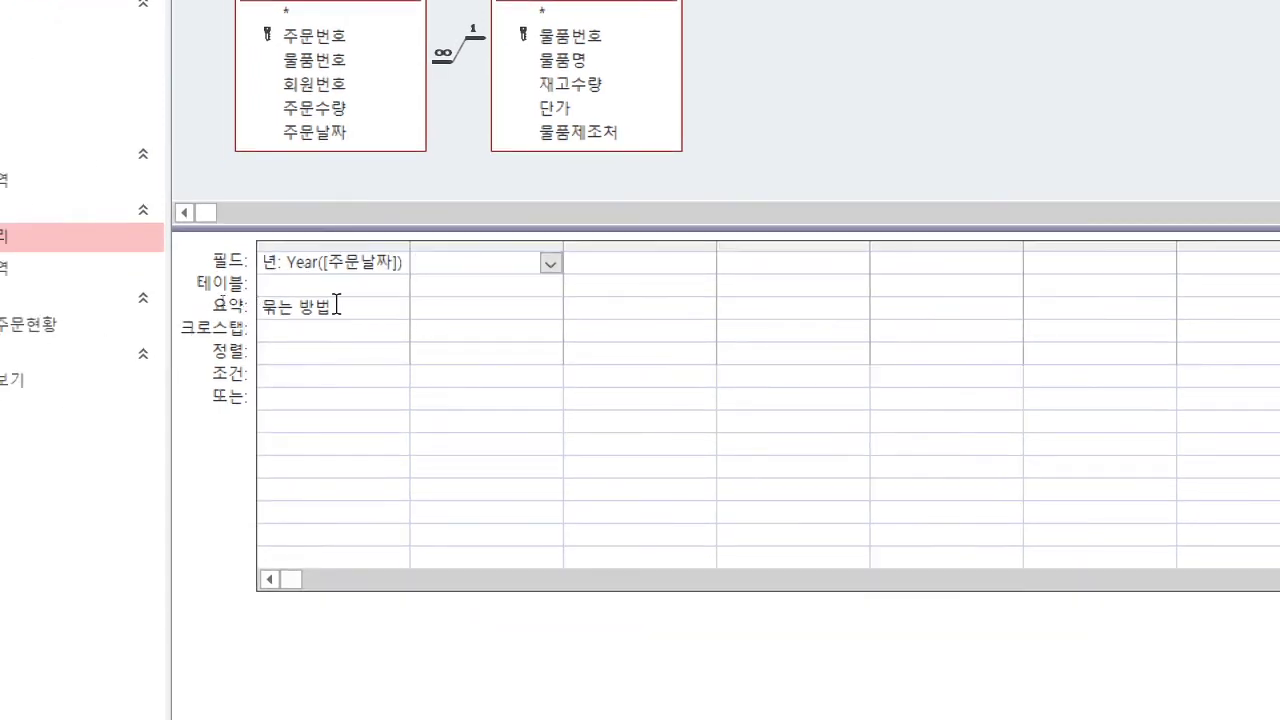
{"action": "left_click", "coordinate": [300, 332]}
{"action": "left_click", "coordinate": [397, 332]}
{"action": "left_click", "coordinate": [318, 351]}
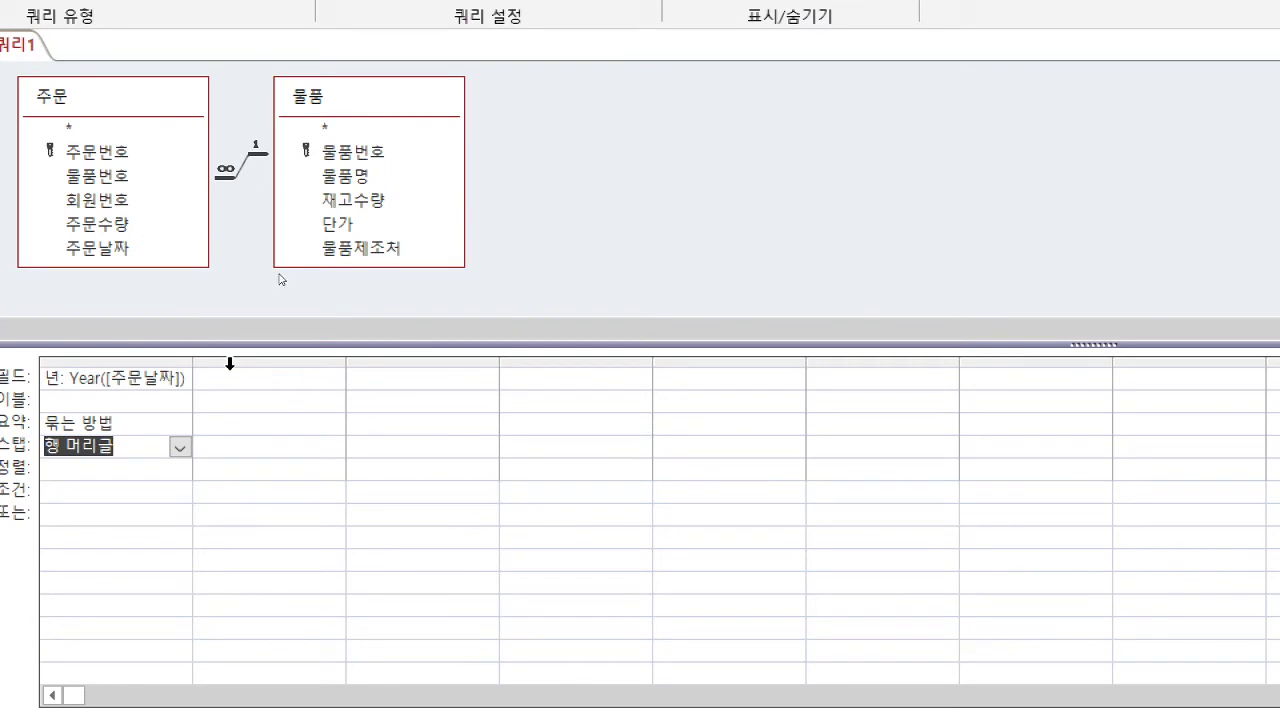
Step: Add month([주문날짜]) as the second column and set its crosstab role to 열 머리글
{"action": "left_click", "coordinate": [231, 377]}
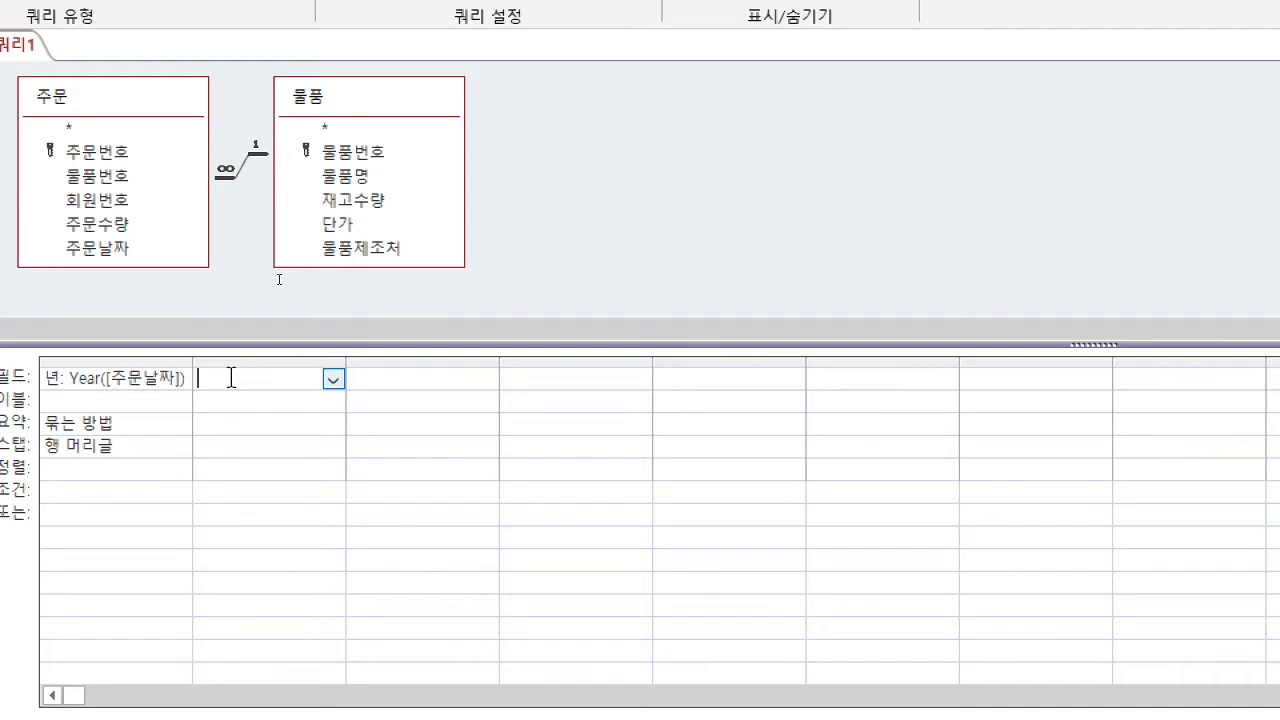
{"action": "type", "text": "month([주문날짜"}
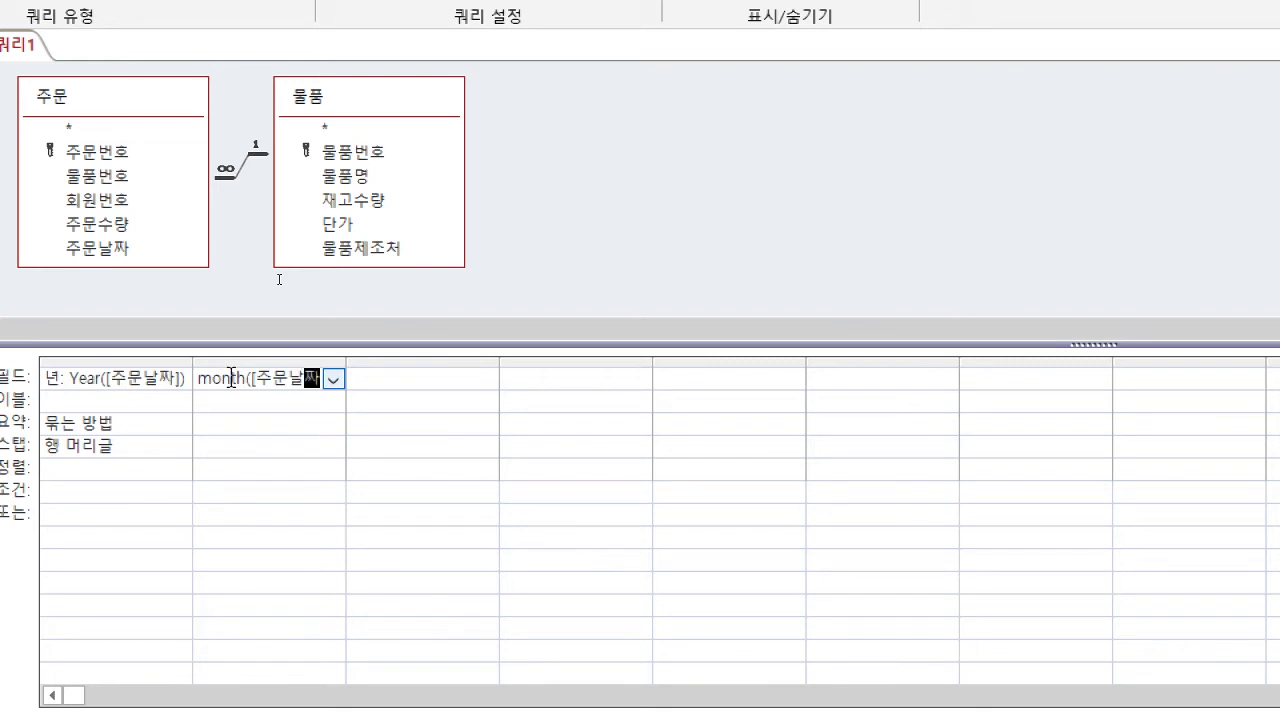
{"action": "type", "text": "])"}
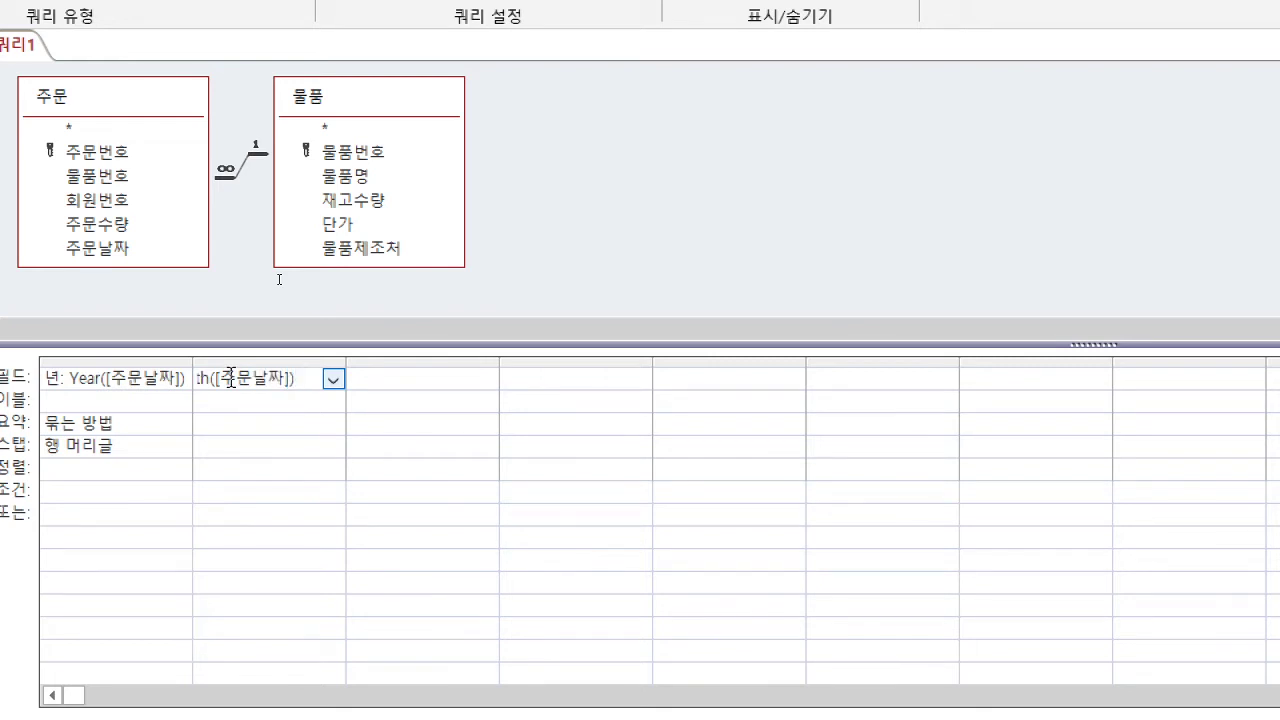
{"action": "key", "text": "Tab"}
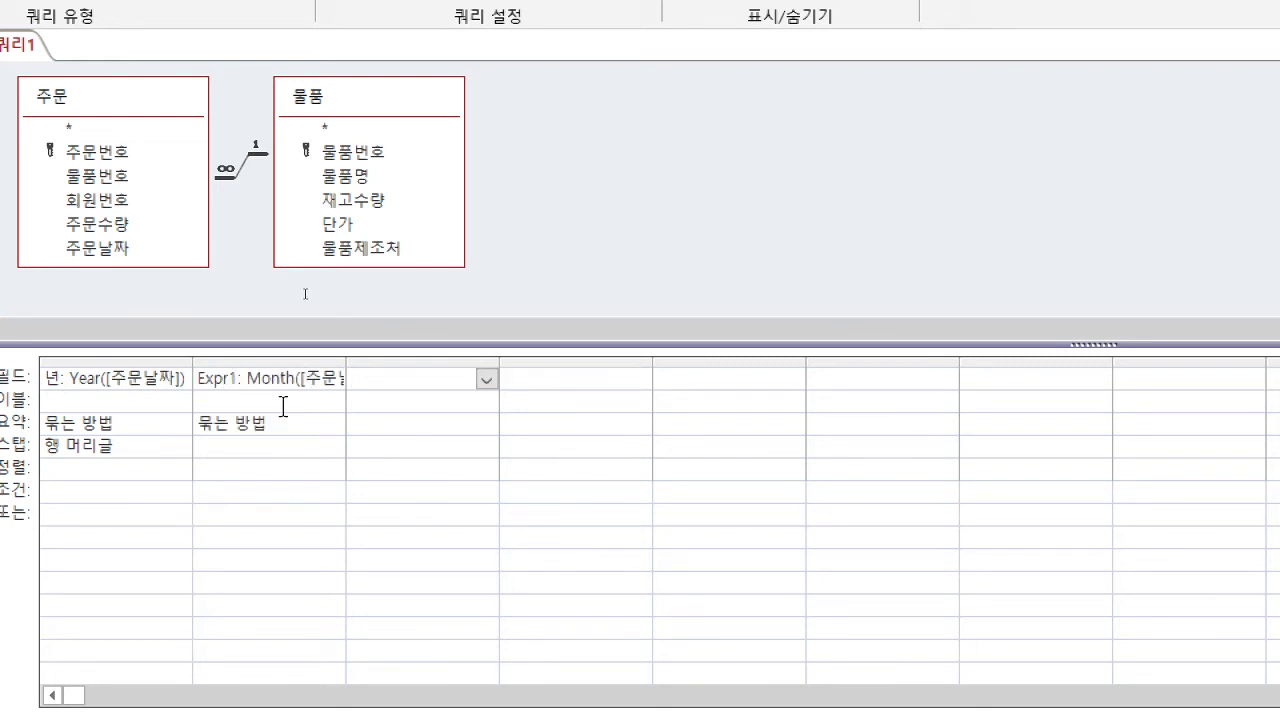
{"action": "left_click", "coordinate": [229, 447]}
{"action": "left_click", "coordinate": [332, 447]}
{"action": "left_click", "coordinate": [239, 490]}
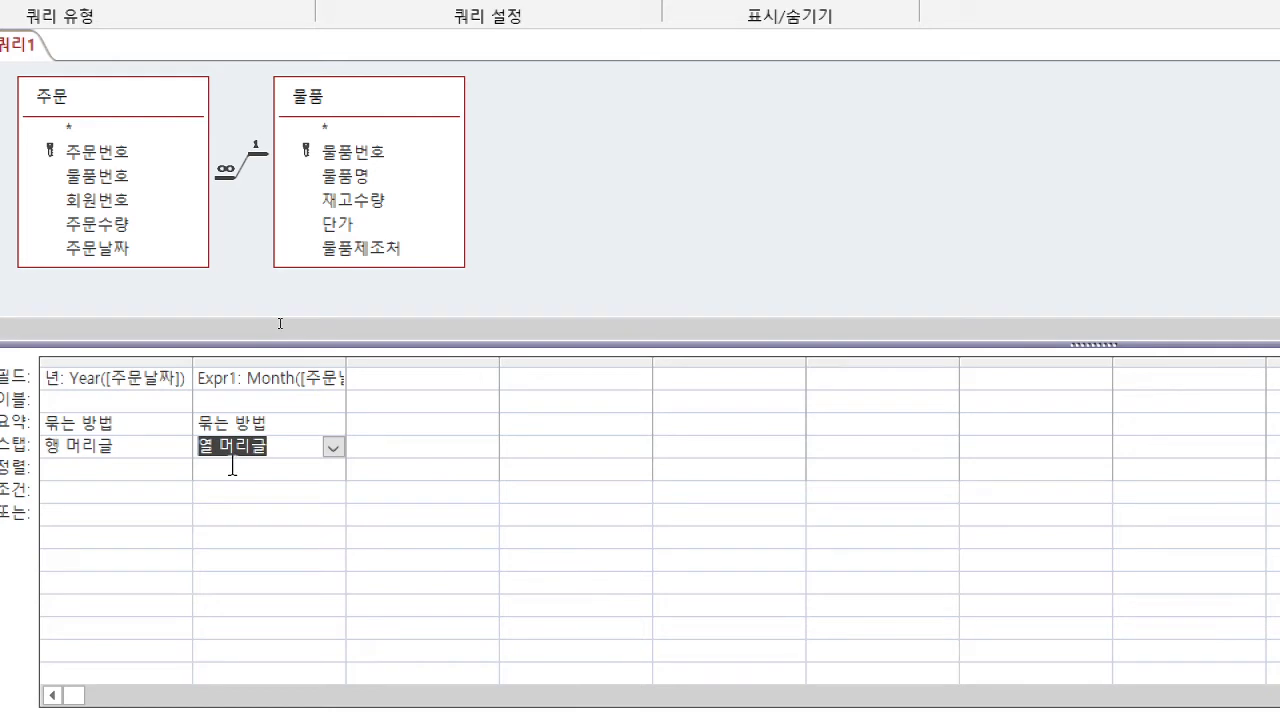
Step: Add the 주문수량 field from 주문, summarised with 합계, and set its crosstab role to 값
{"action": "left_click", "coordinate": [413, 380]}
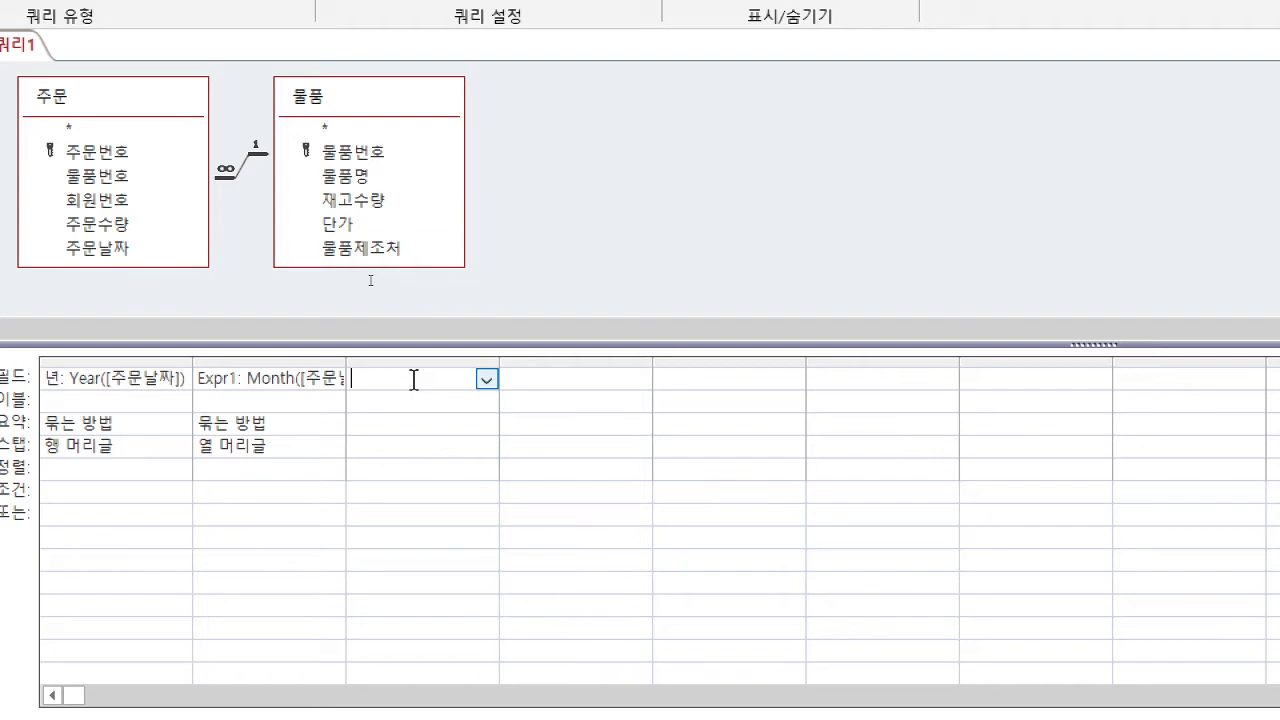
{"action": "double_click", "coordinate": [122, 234]}
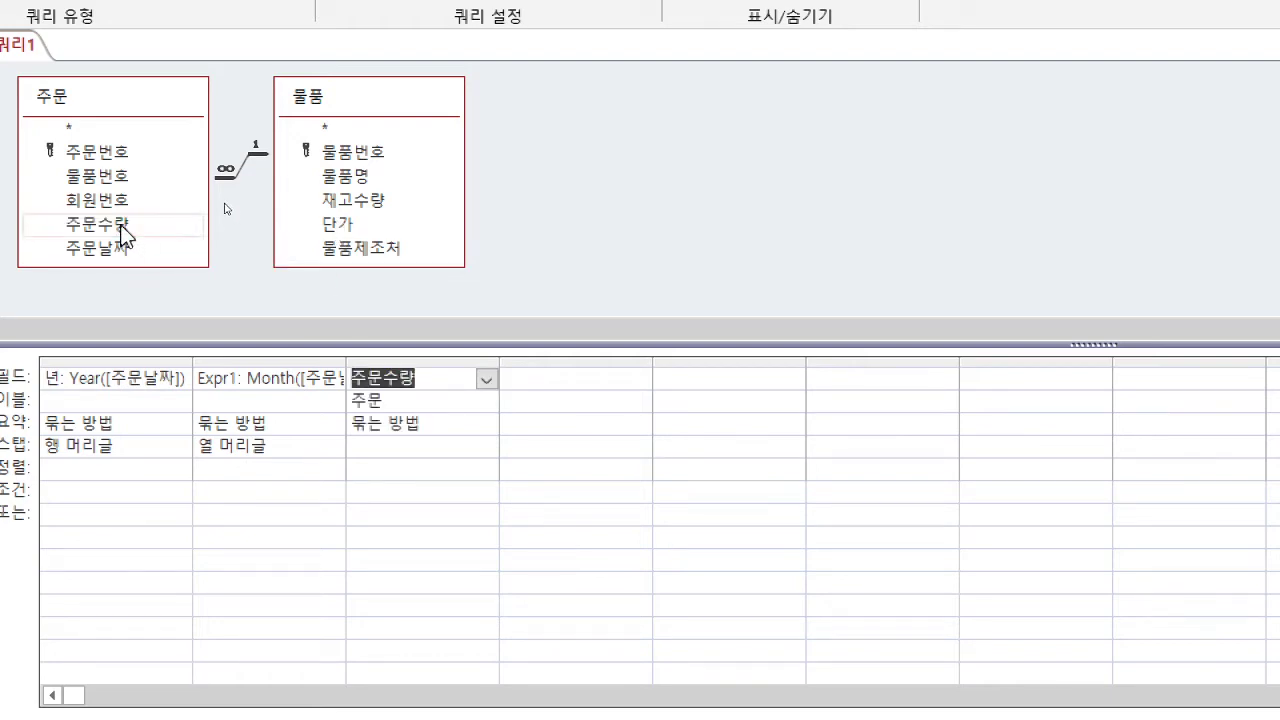
{"action": "left_click", "coordinate": [486, 425]}
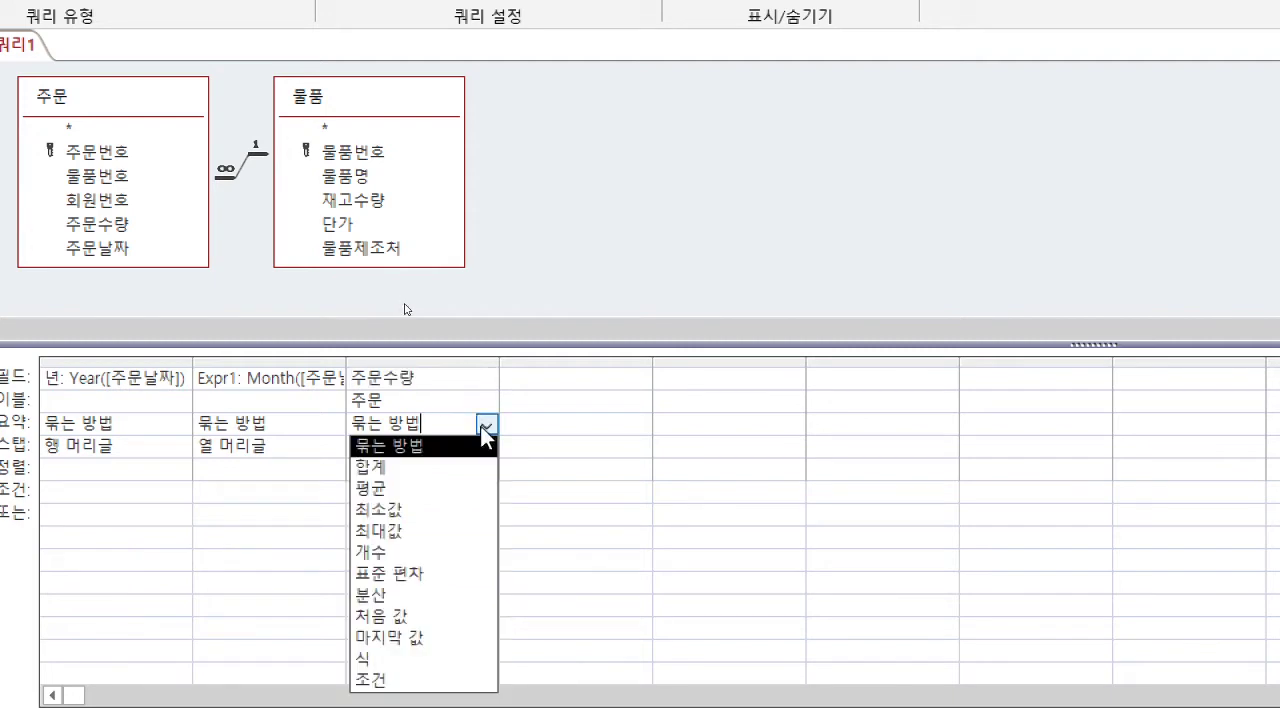
{"action": "left_click", "coordinate": [428, 466]}
{"action": "left_click", "coordinate": [420, 442]}
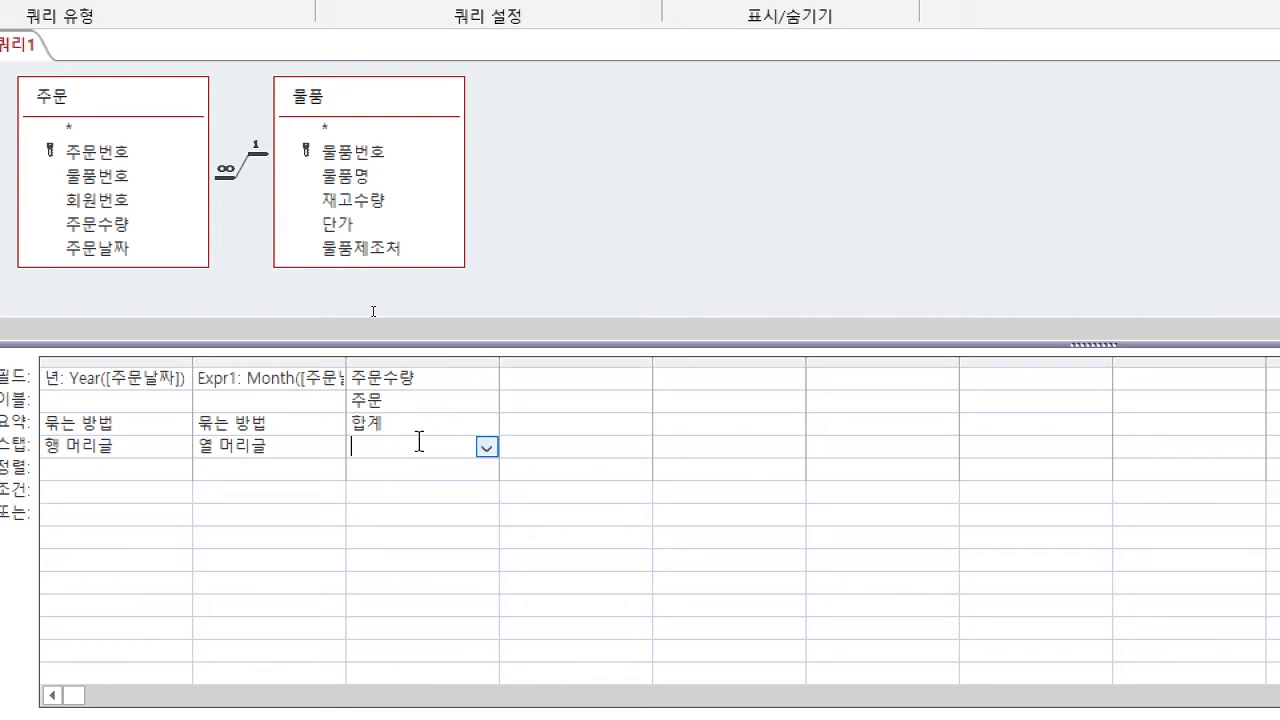
{"action": "left_click", "coordinate": [487, 449]}
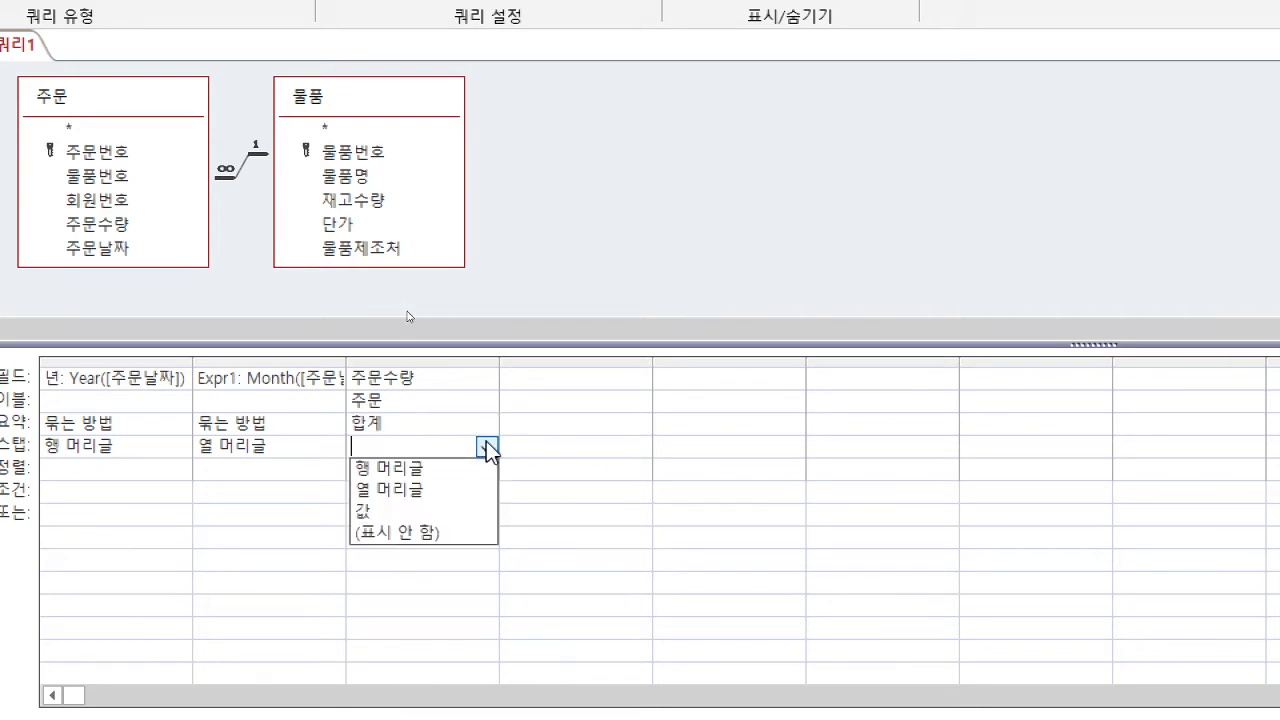
{"action": "left_click", "coordinate": [409, 510]}
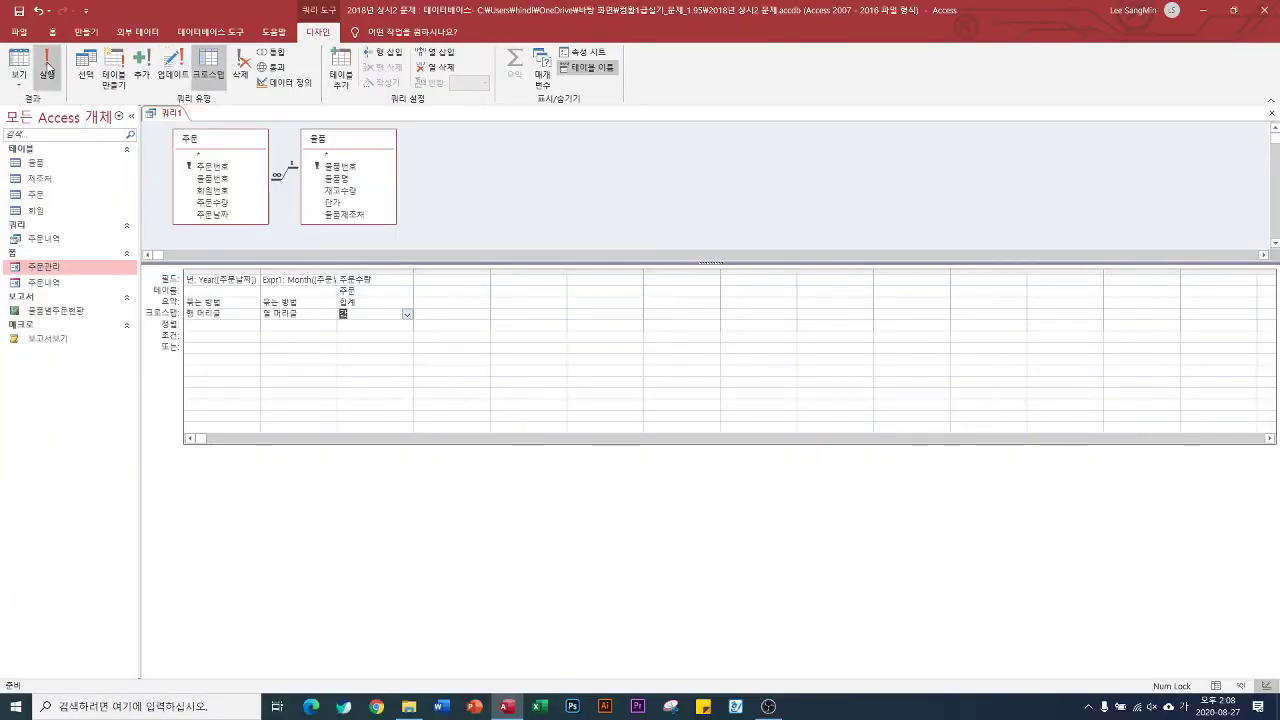
Step: Run the crosstab query to check its datasheet, and return to design view
{"action": "left_click", "coordinate": [55, 63]}
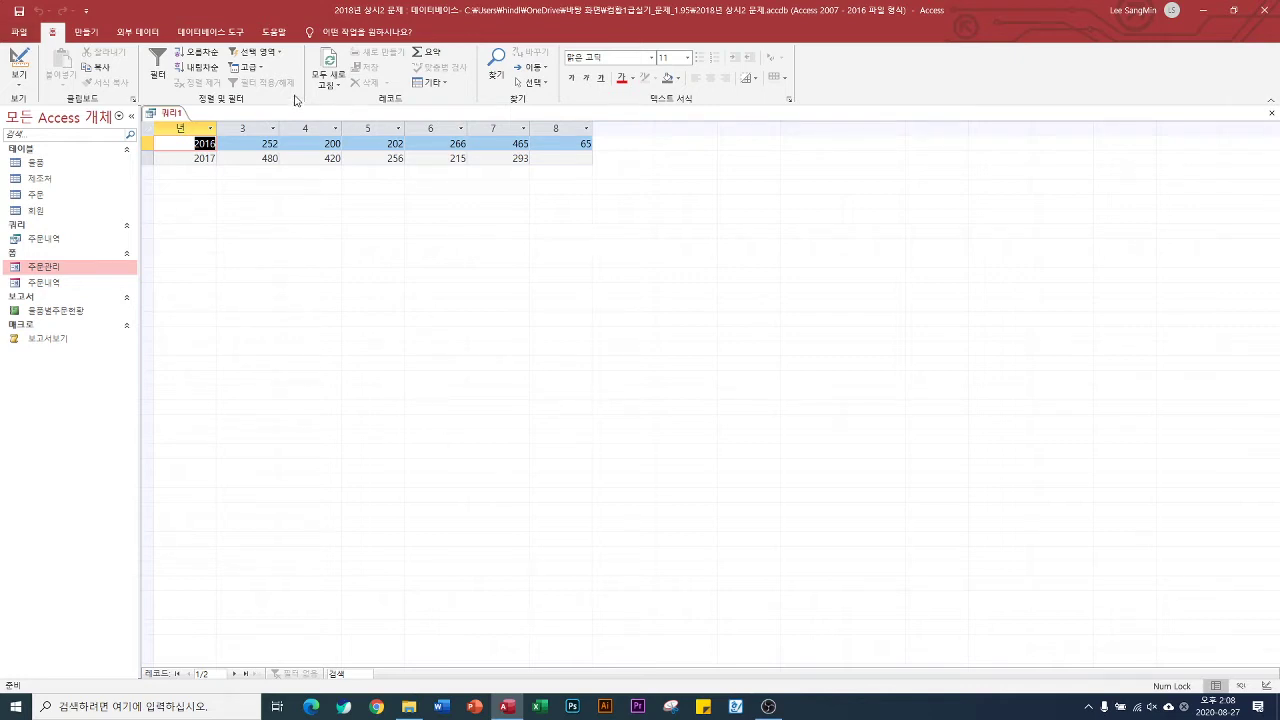
{"action": "left_click", "coordinate": [18, 83]}
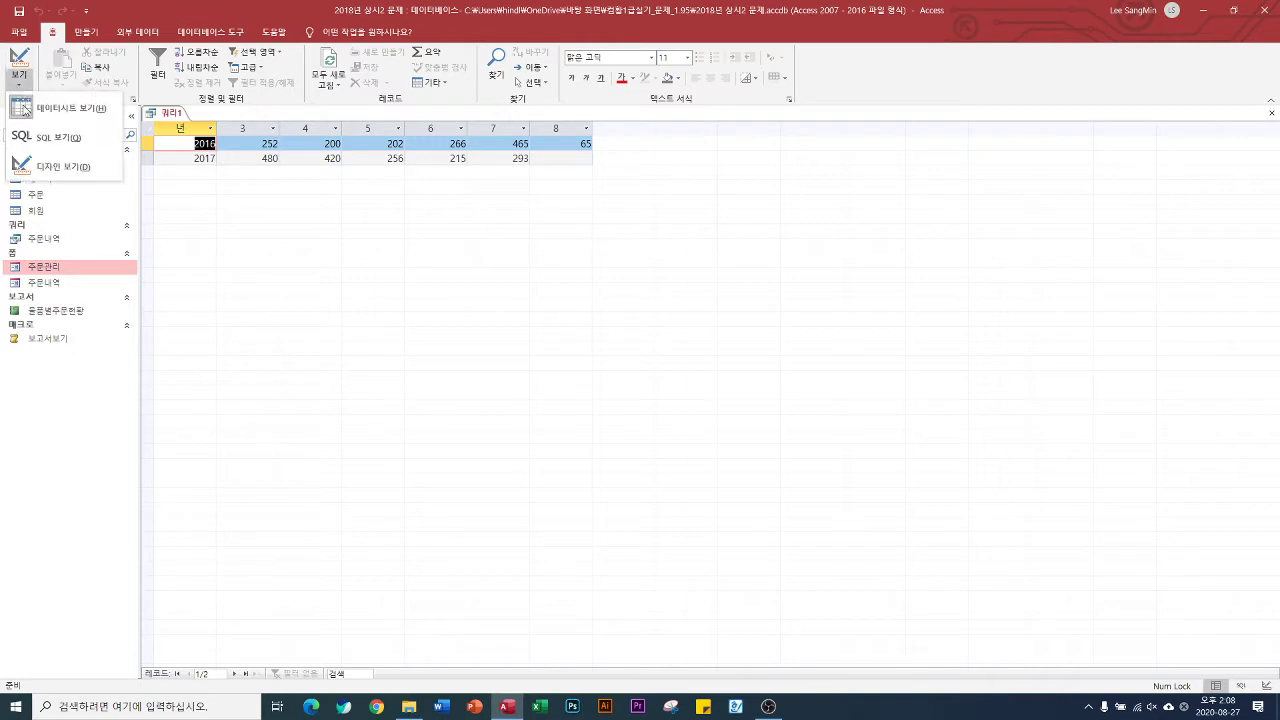
{"action": "left_click", "coordinate": [52, 168]}
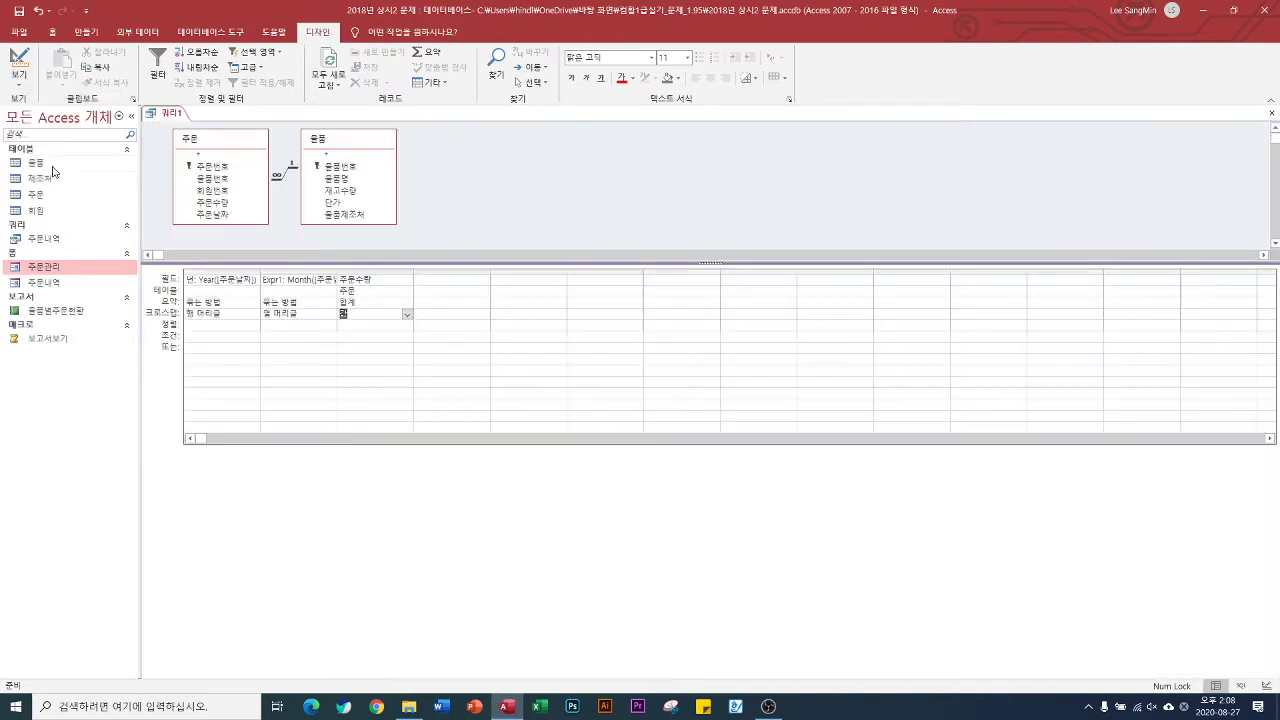
Step: Add the 물품명 field from 물품 with the alternative criteria *면 or *우동
{"action": "double_click", "coordinate": [336, 178]}
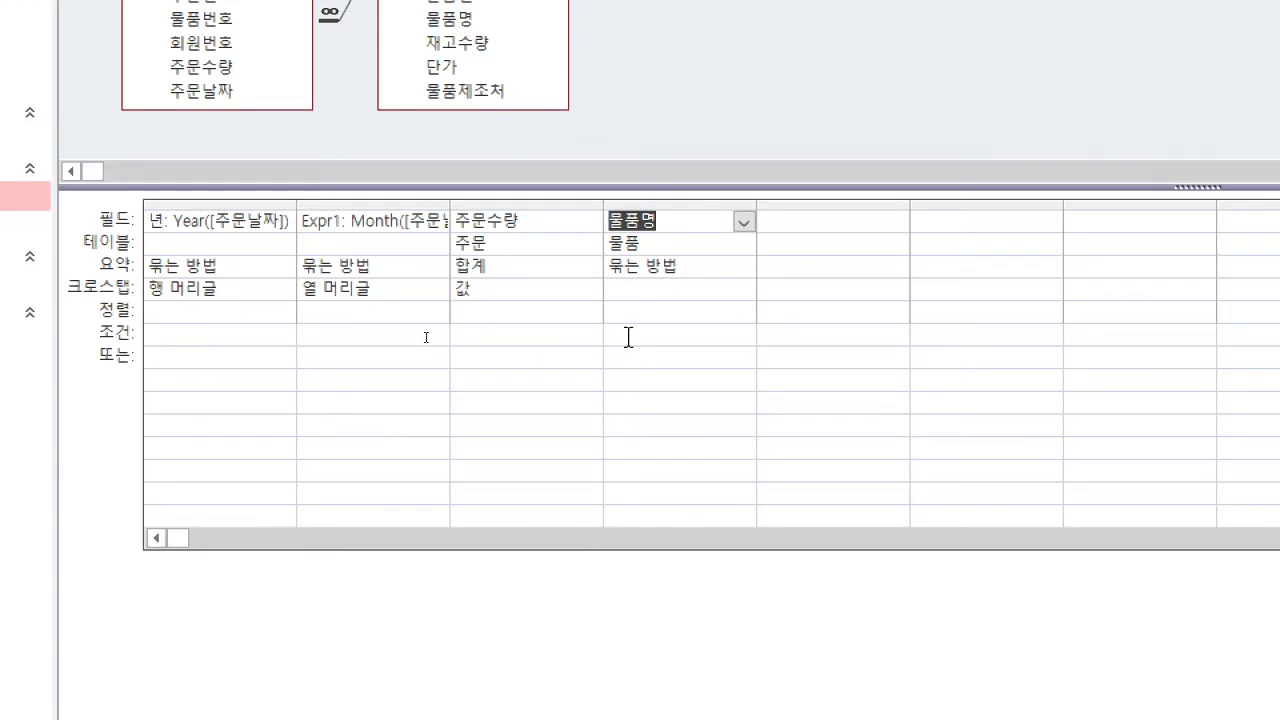
{"action": "left_click", "coordinate": [626, 334]}
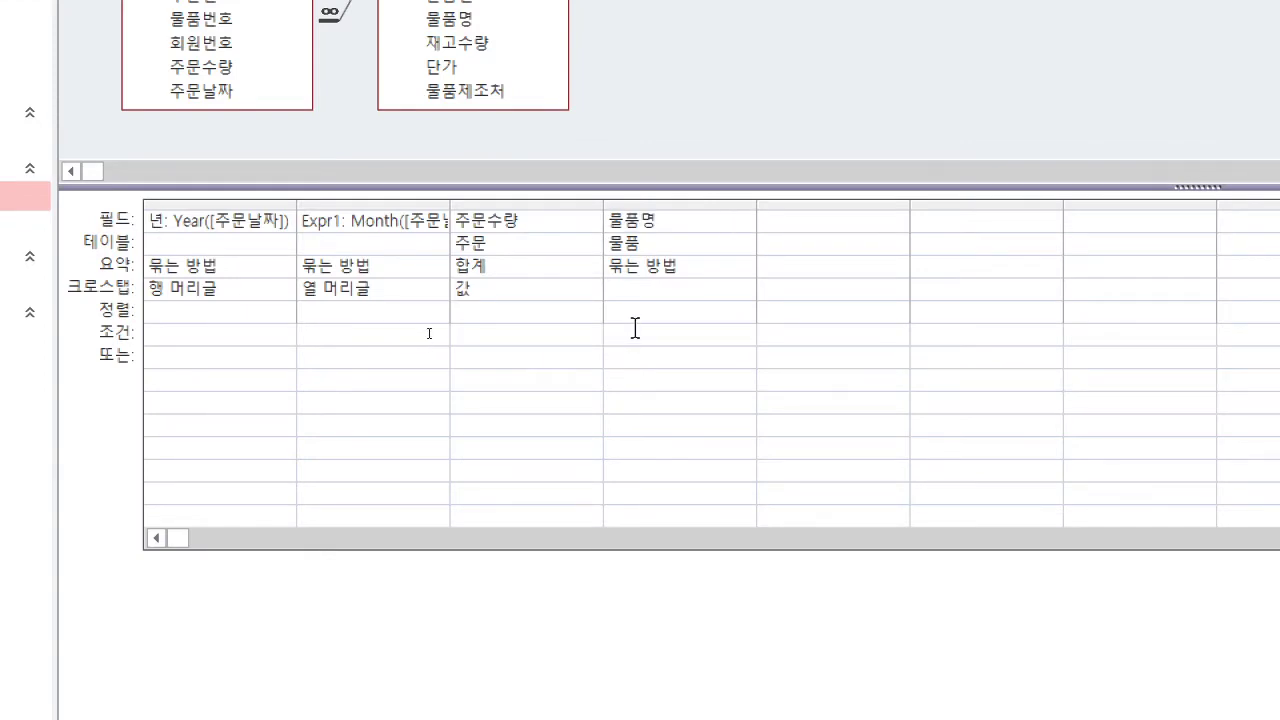
{"action": "type", "text": "*면"}
{"action": "key", "text": "Return"}
{"action": "type", "text": "*우동"}
{"action": "key", "text": "Return"}
Step: Set the summary option of the 물품명 column to 조건
{"action": "left_click", "coordinate": [703, 270]}
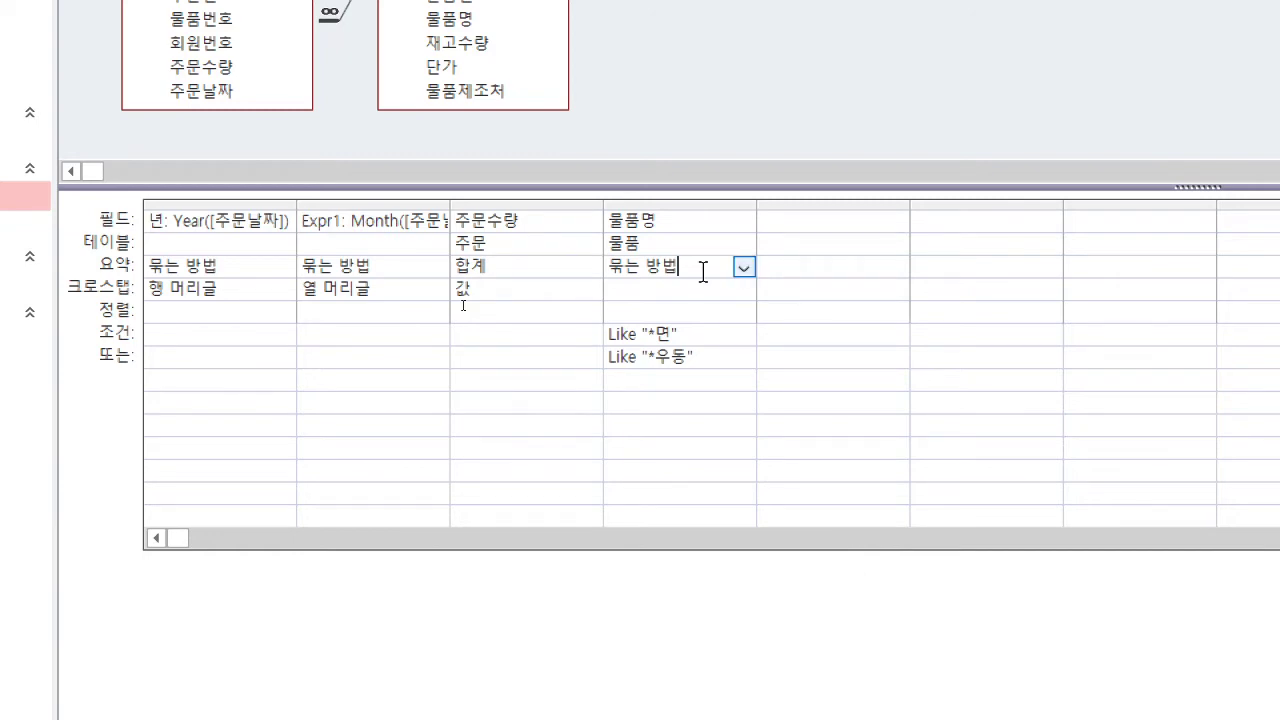
{"action": "left_click", "coordinate": [746, 268]}
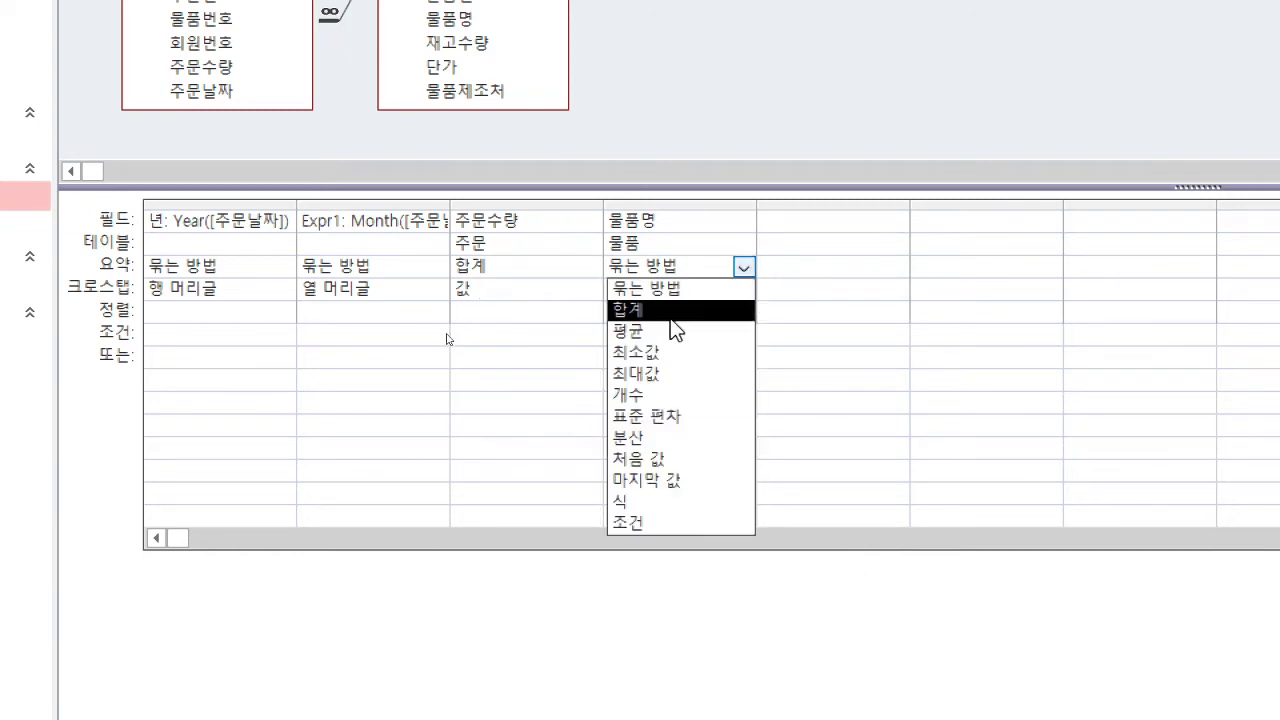
{"action": "left_click", "coordinate": [659, 522]}
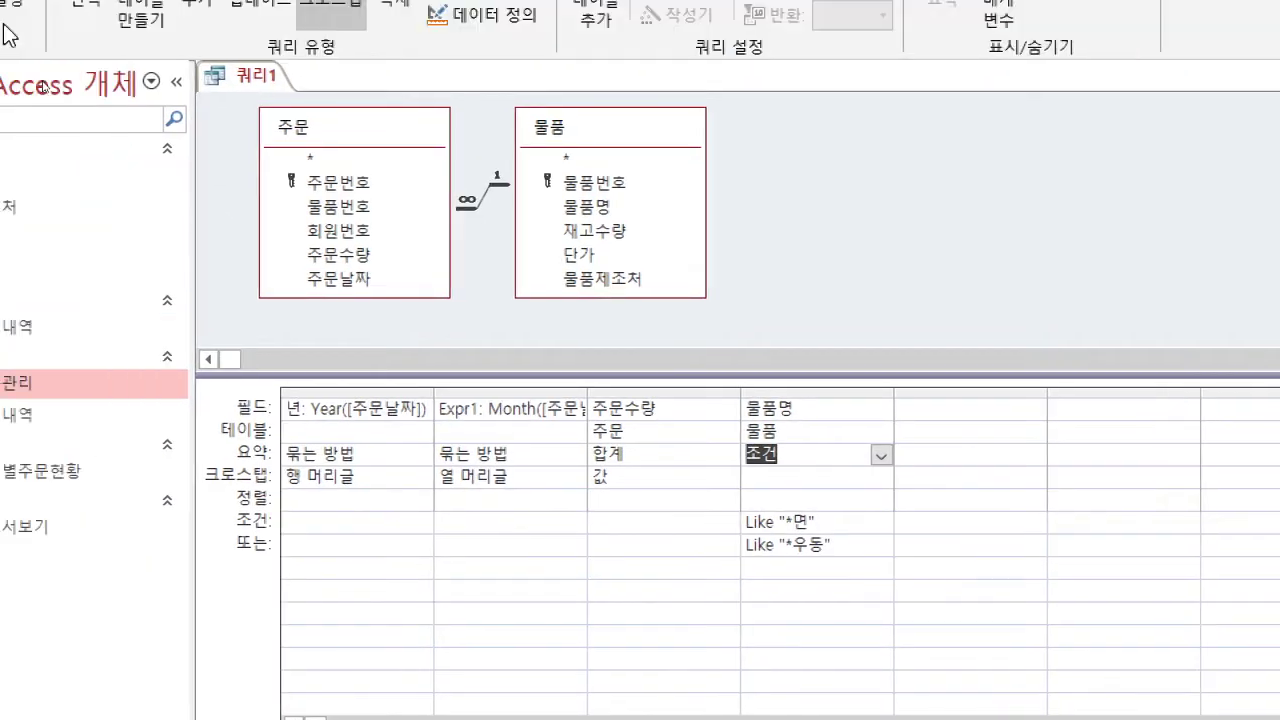
Step: Run the crosstab query to check the totals filtered by product name, and return to design view
{"action": "left_click", "coordinate": [78, 45]}
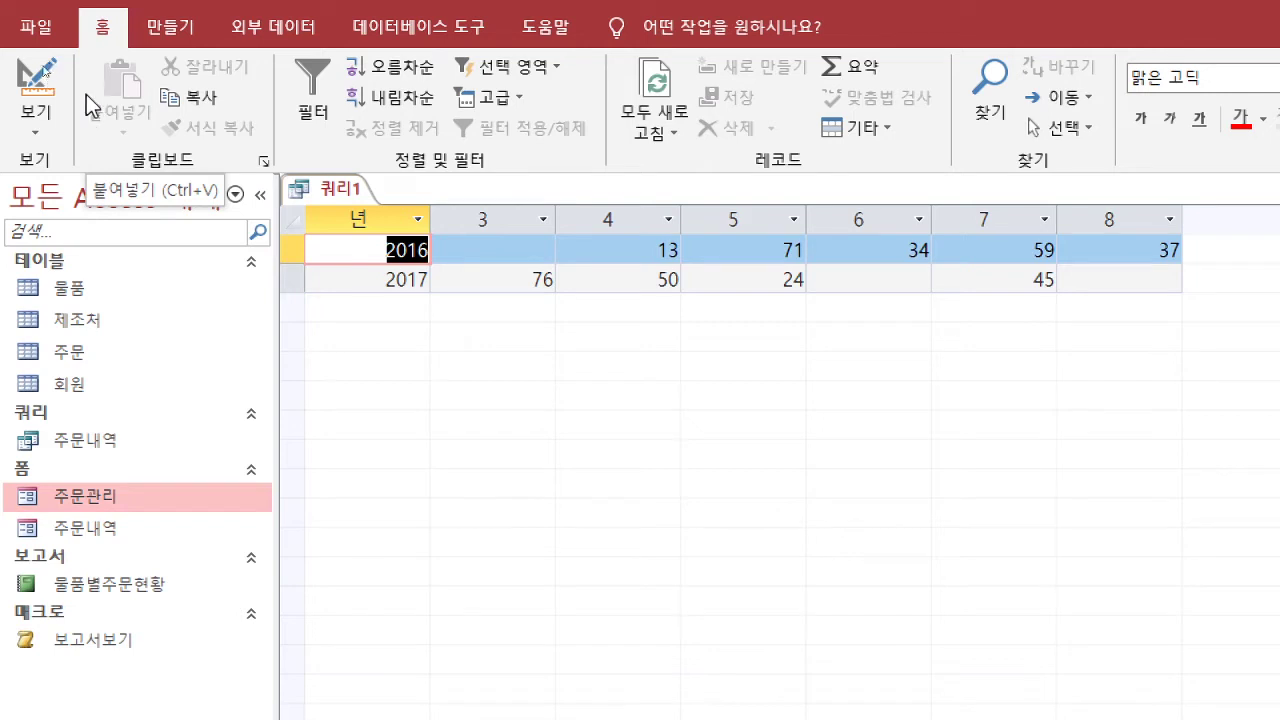
{"action": "left_click", "coordinate": [36, 128]}
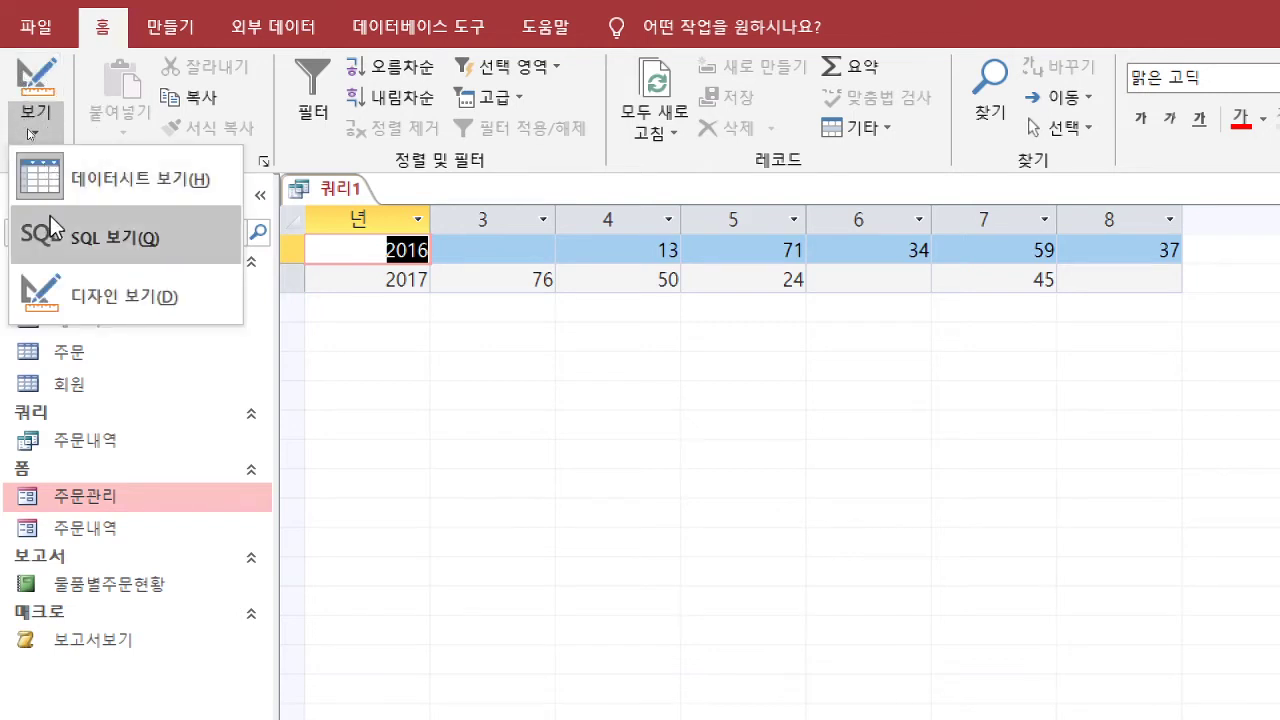
{"action": "left_click", "coordinate": [78, 297]}
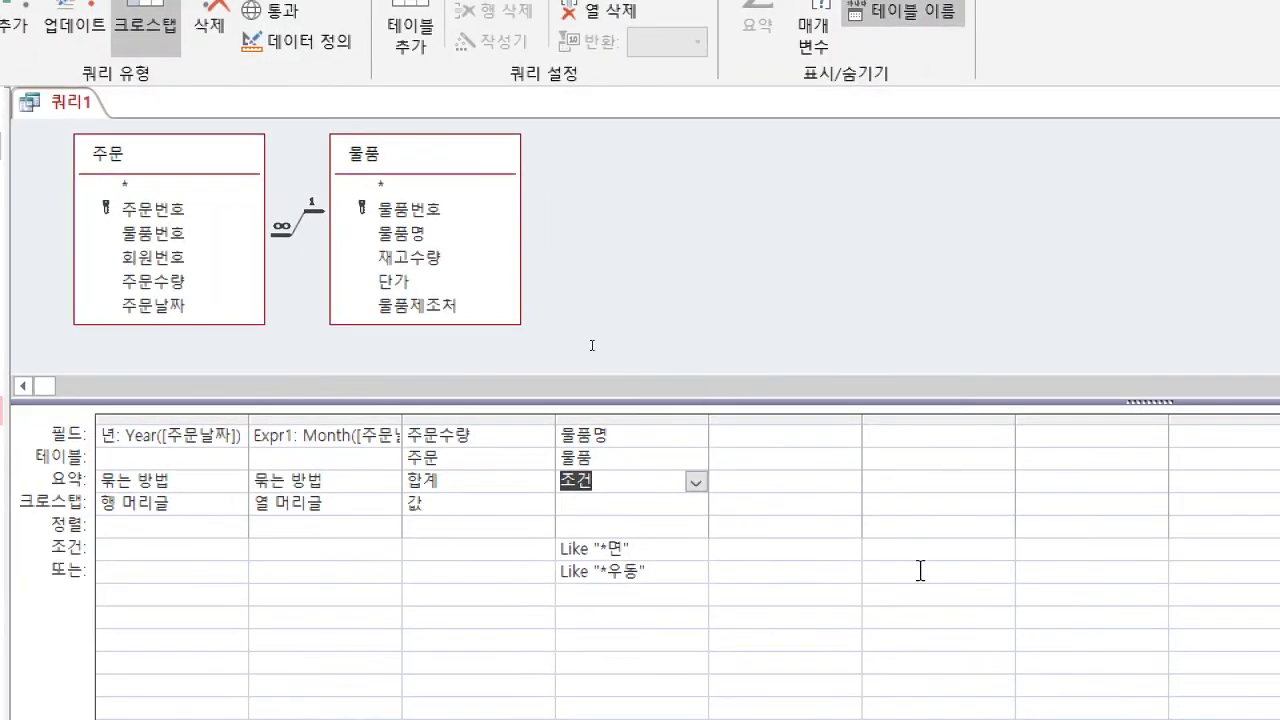
Step: Add the 주문번호 field from 주문, summarised with 개수, and set its crosstab role to 행 머리글
{"action": "left_click", "coordinate": [776, 431]}
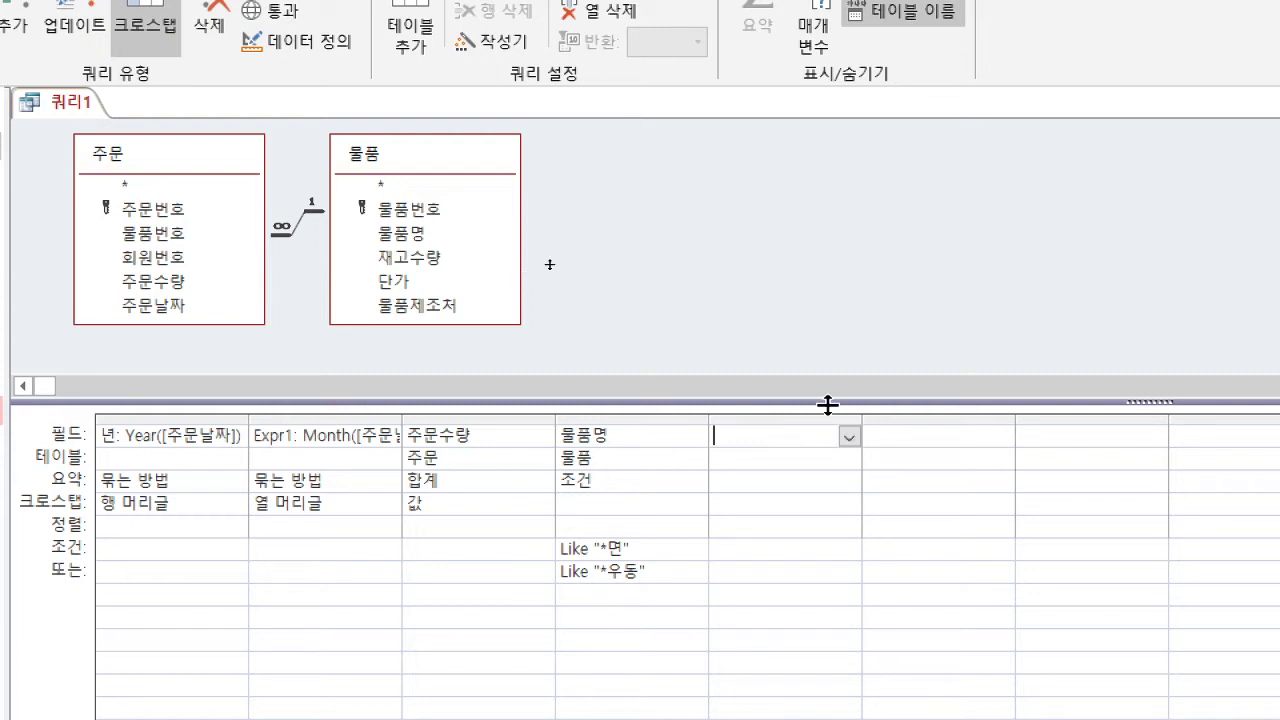
{"action": "double_click", "coordinate": [160, 216]}
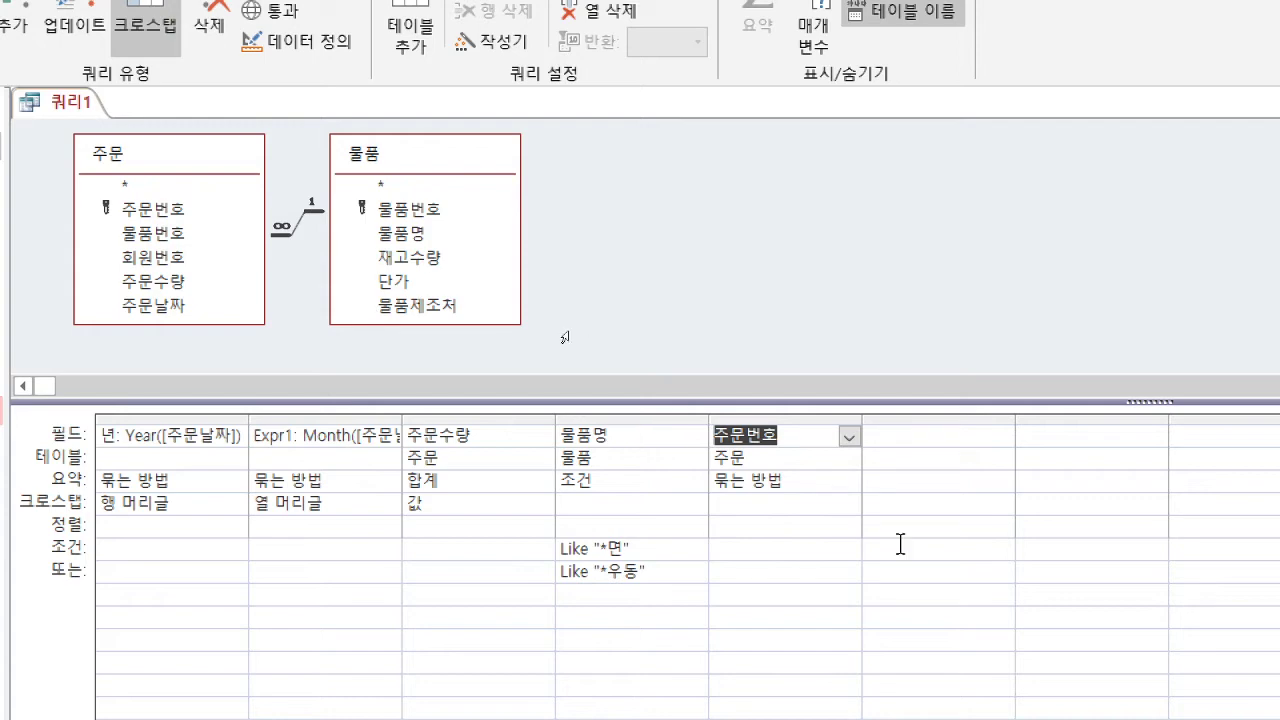
{"action": "left_click", "coordinate": [796, 484]}
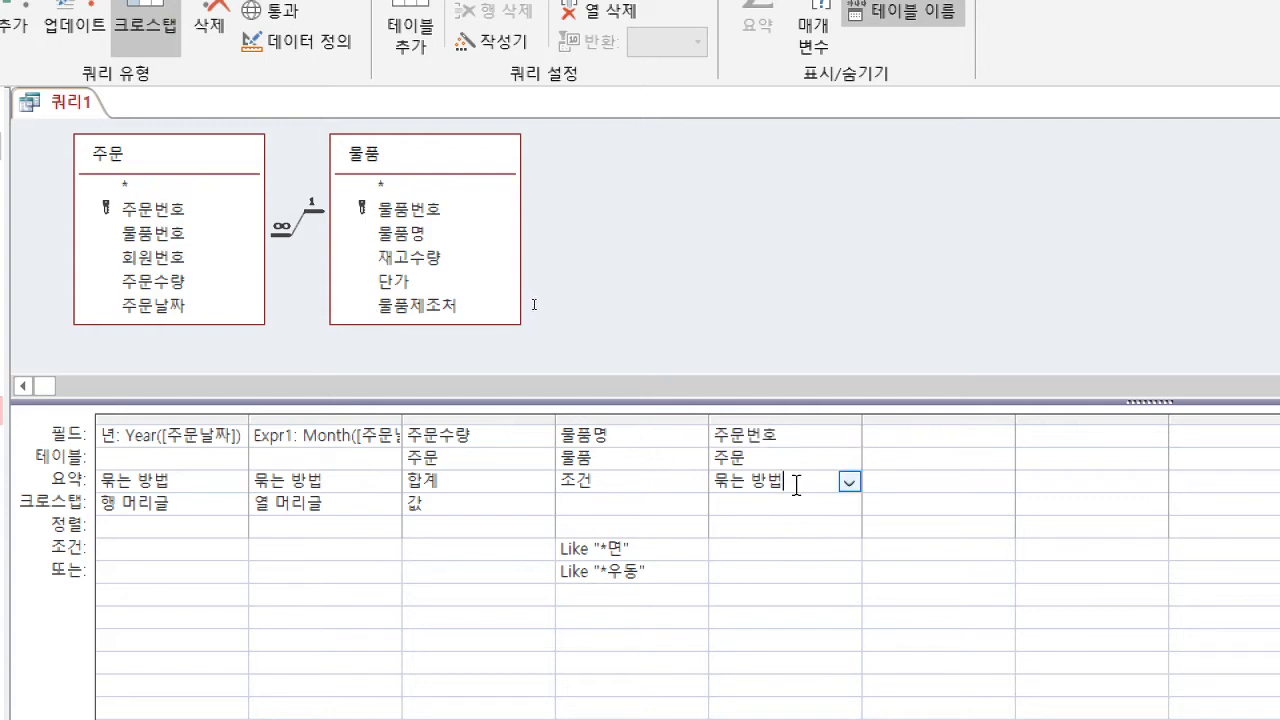
{"action": "left_click", "coordinate": [847, 483]}
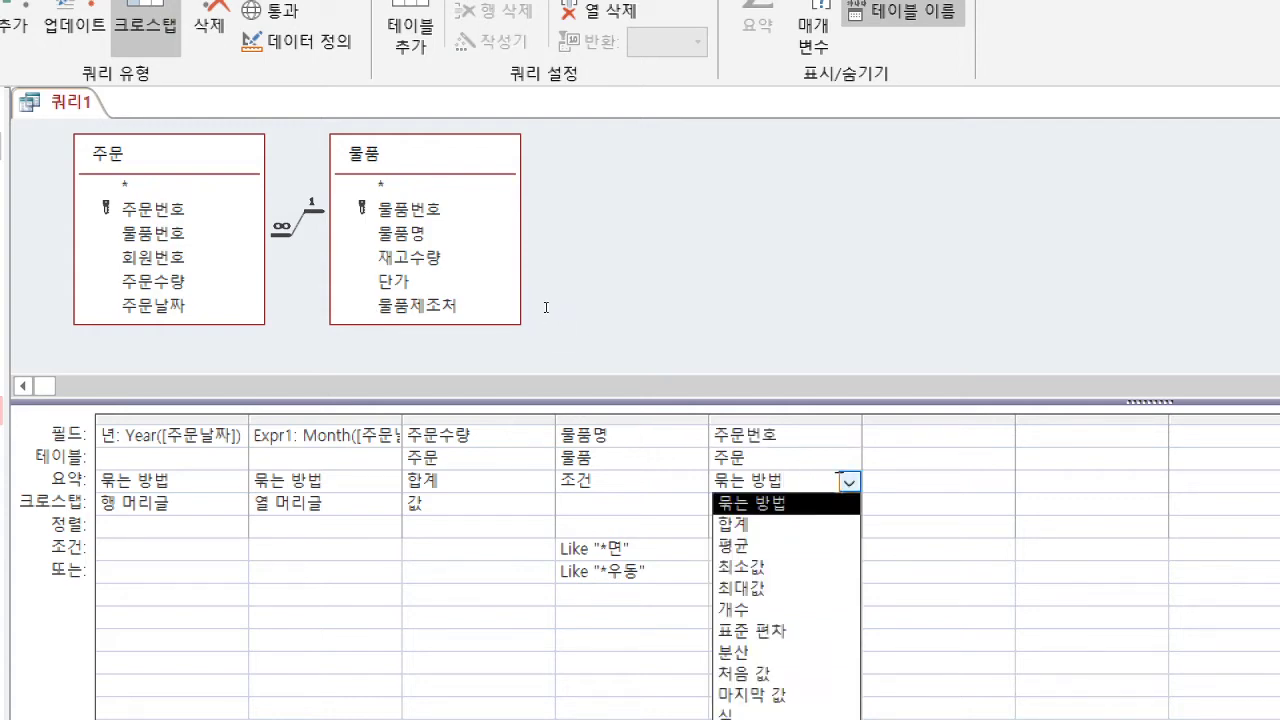
{"action": "left_click", "coordinate": [785, 610]}
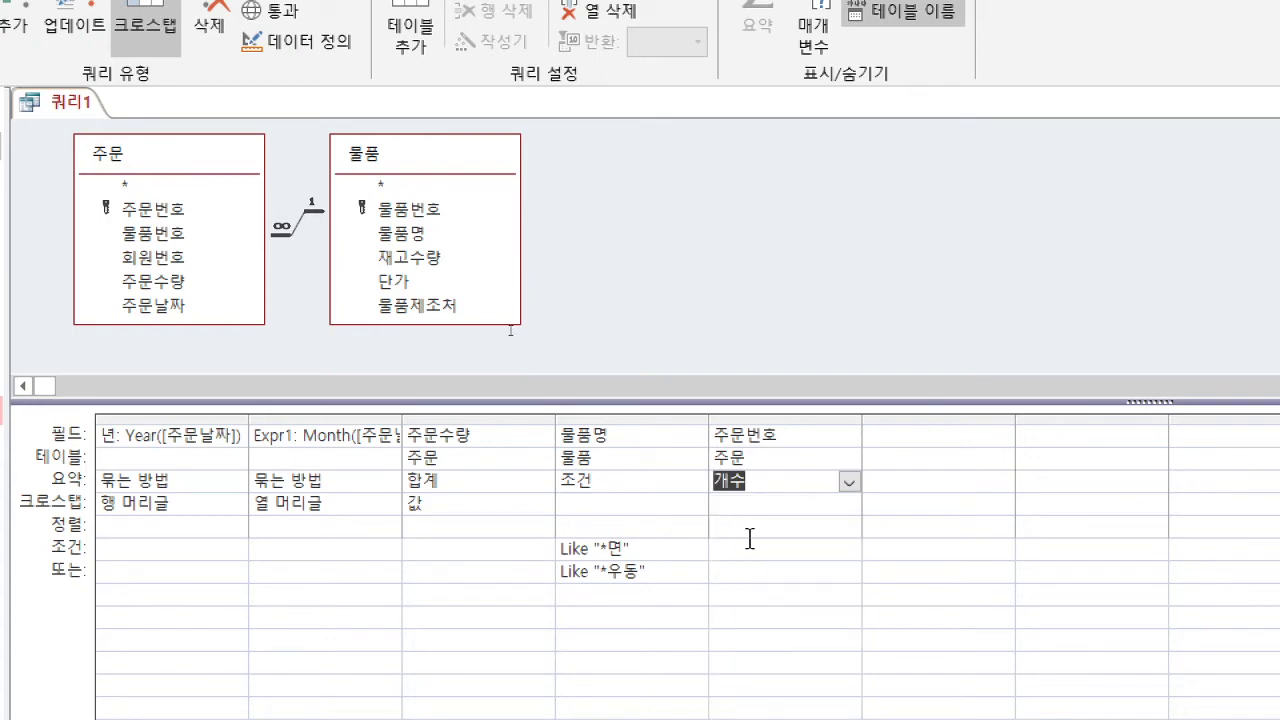
{"action": "left_click", "coordinate": [771, 507]}
{"action": "left_click", "coordinate": [849, 505]}
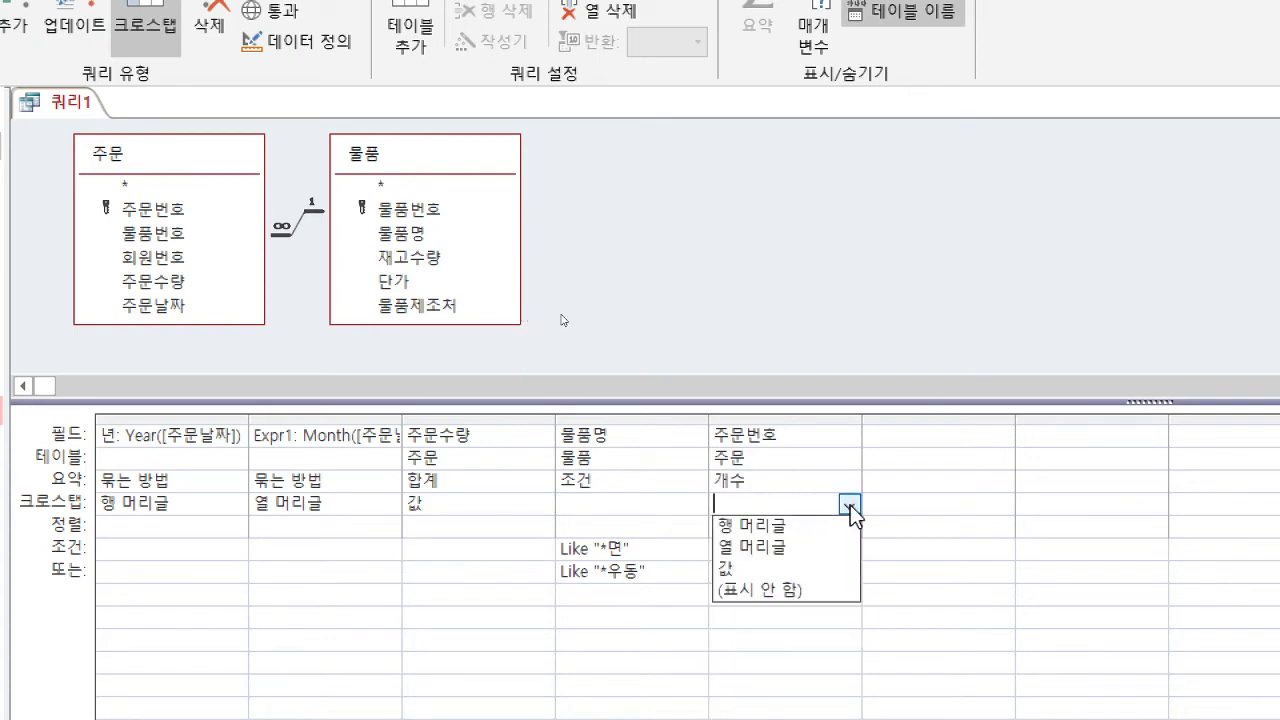
{"action": "left_click", "coordinate": [778, 525]}
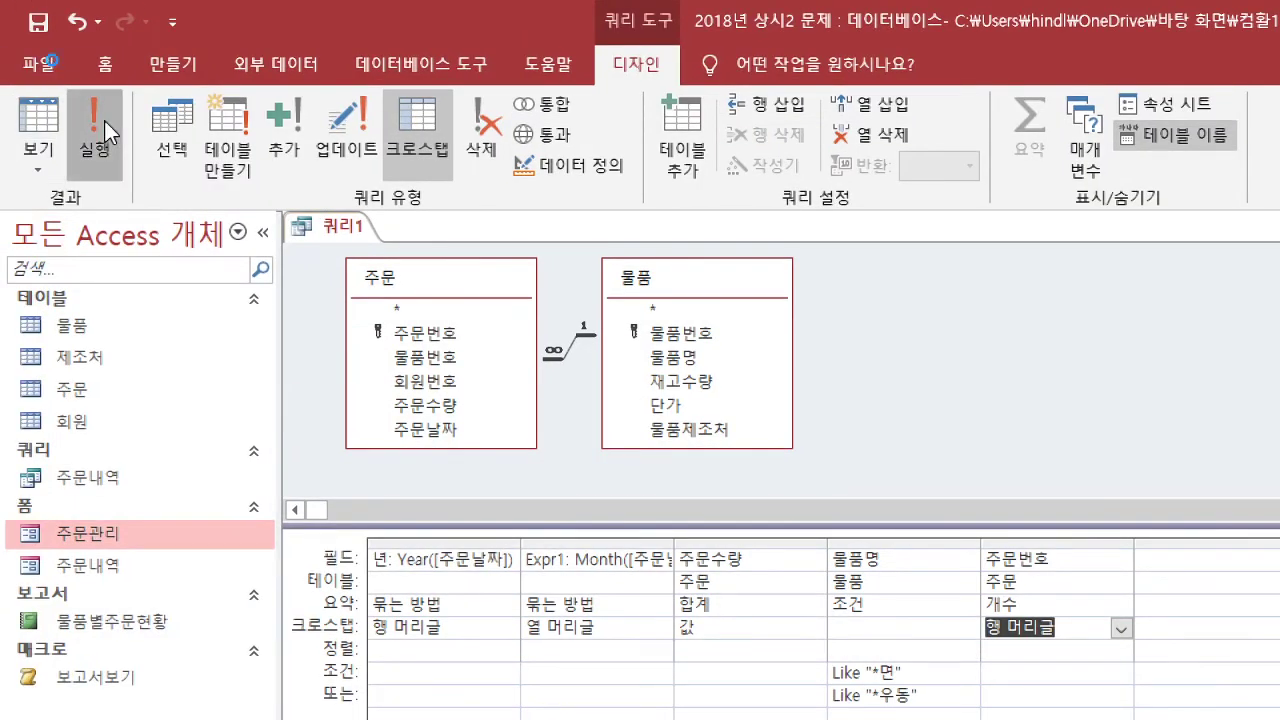
Step: Run the crosstab query, widen the 주문번호 count column to read its heading, and return to design view
{"action": "left_click", "coordinate": [108, 133]}
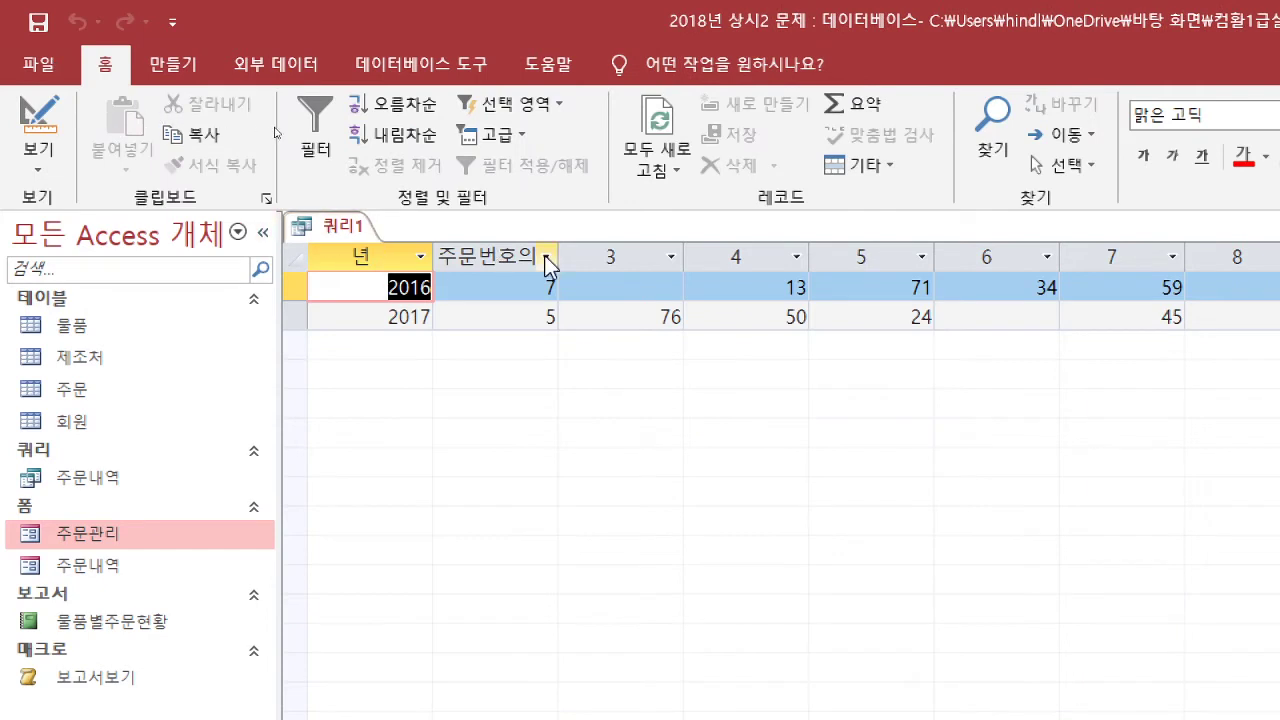
{"action": "left_click_drag", "start_coordinate": [558, 252], "coordinate": [650, 251]}
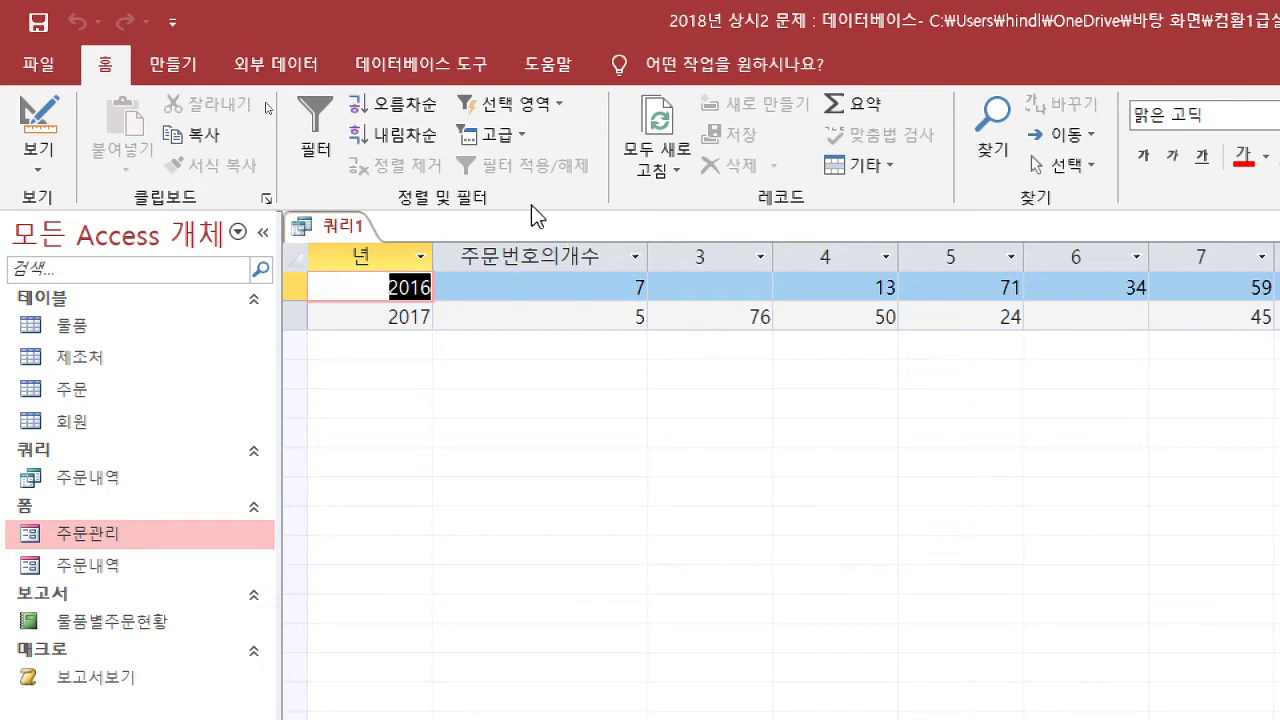
{"action": "left_click", "coordinate": [30, 172]}
{"action": "left_click", "coordinate": [93, 328]}
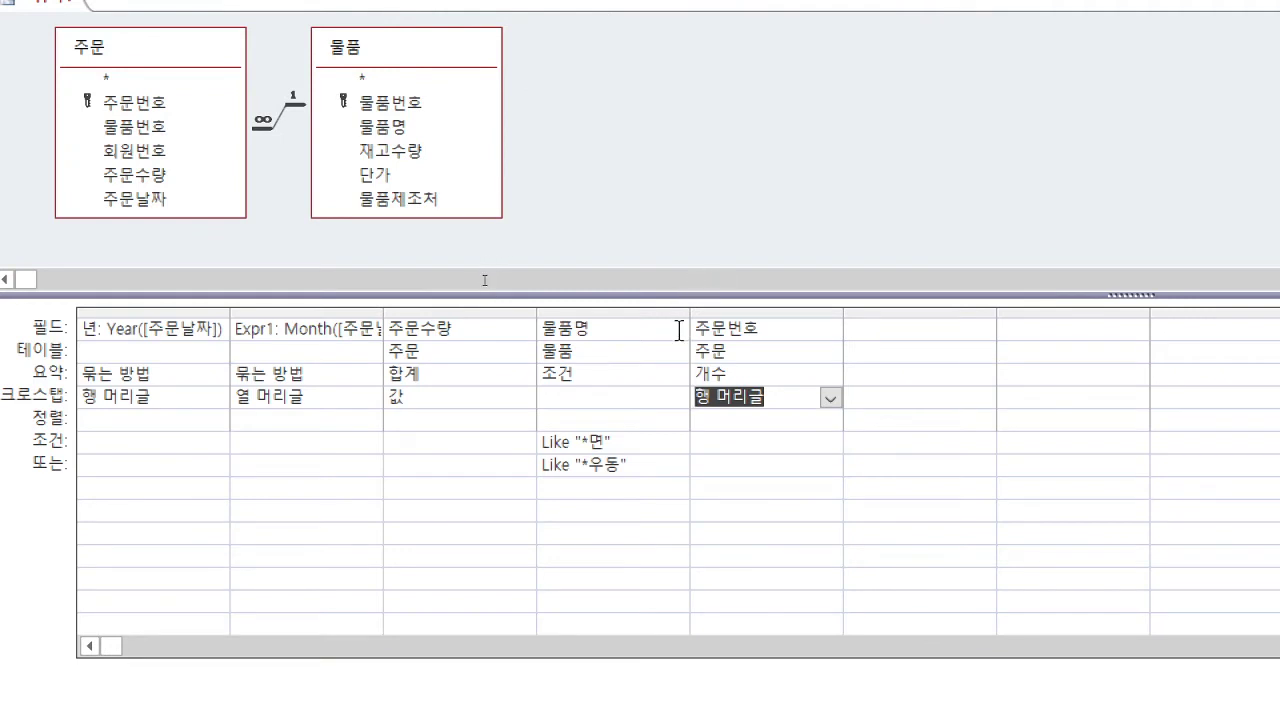
Step: Give the 주문번호 count column the alias 월별건수
{"action": "left_click", "coordinate": [697, 329]}
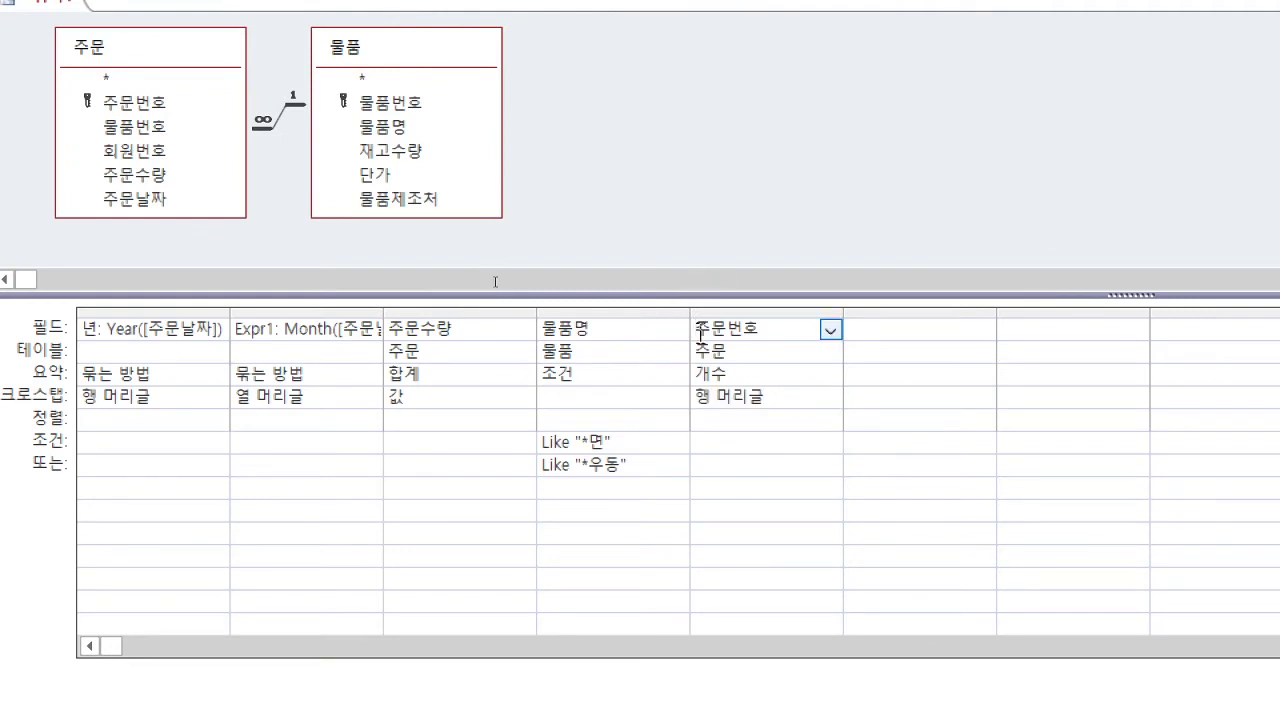
{"action": "type", "text": "회"}
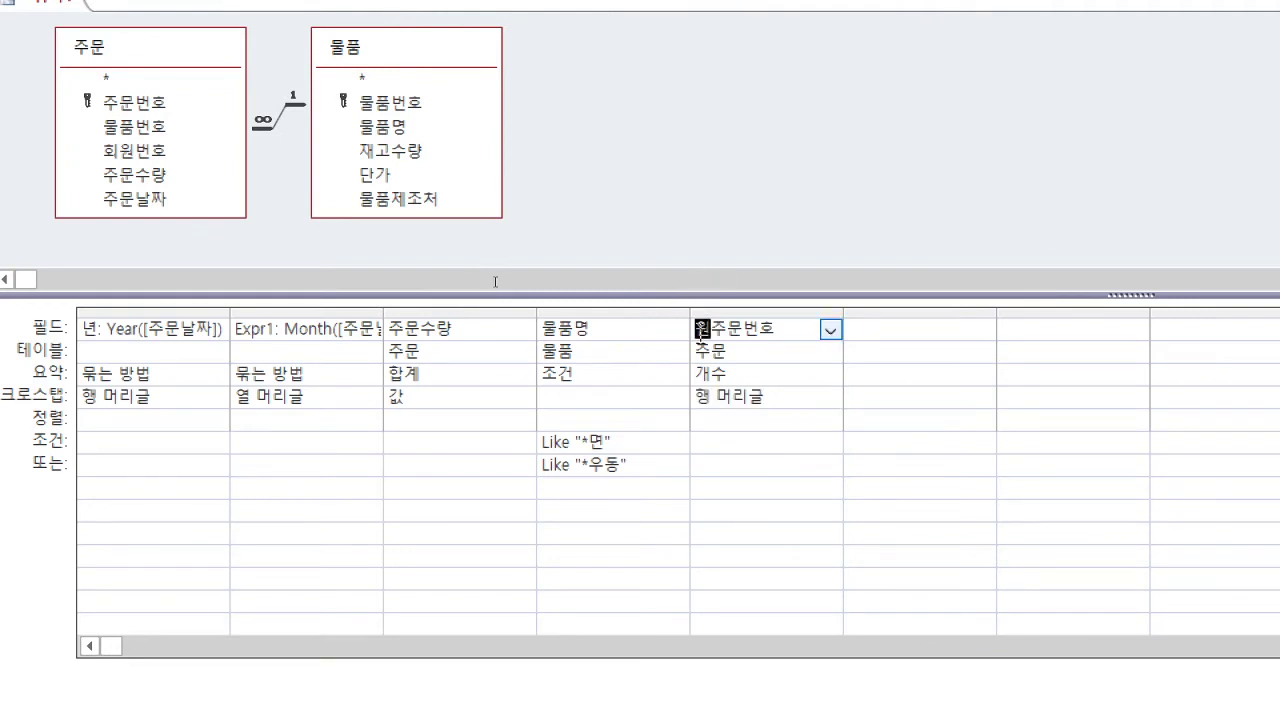
{"action": "type", "text": "별건수"}
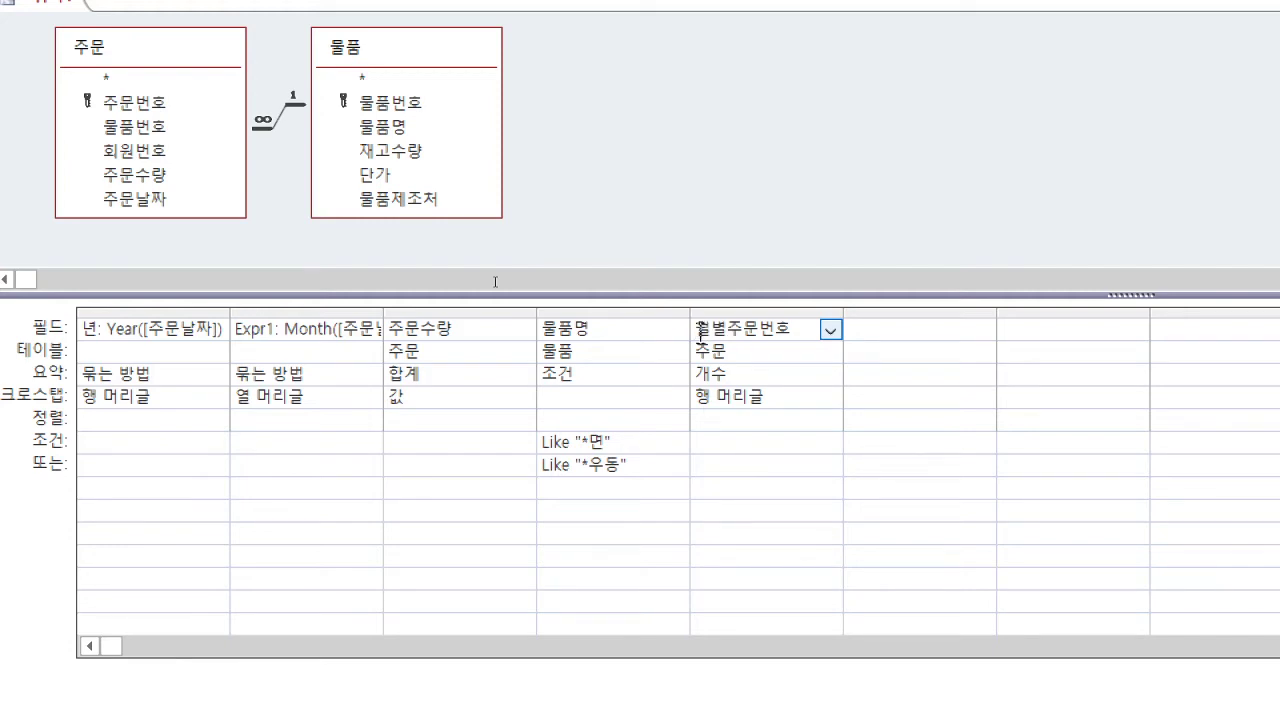
{"action": "type", "text": ":"}
{"action": "key", "text": "Tab"}
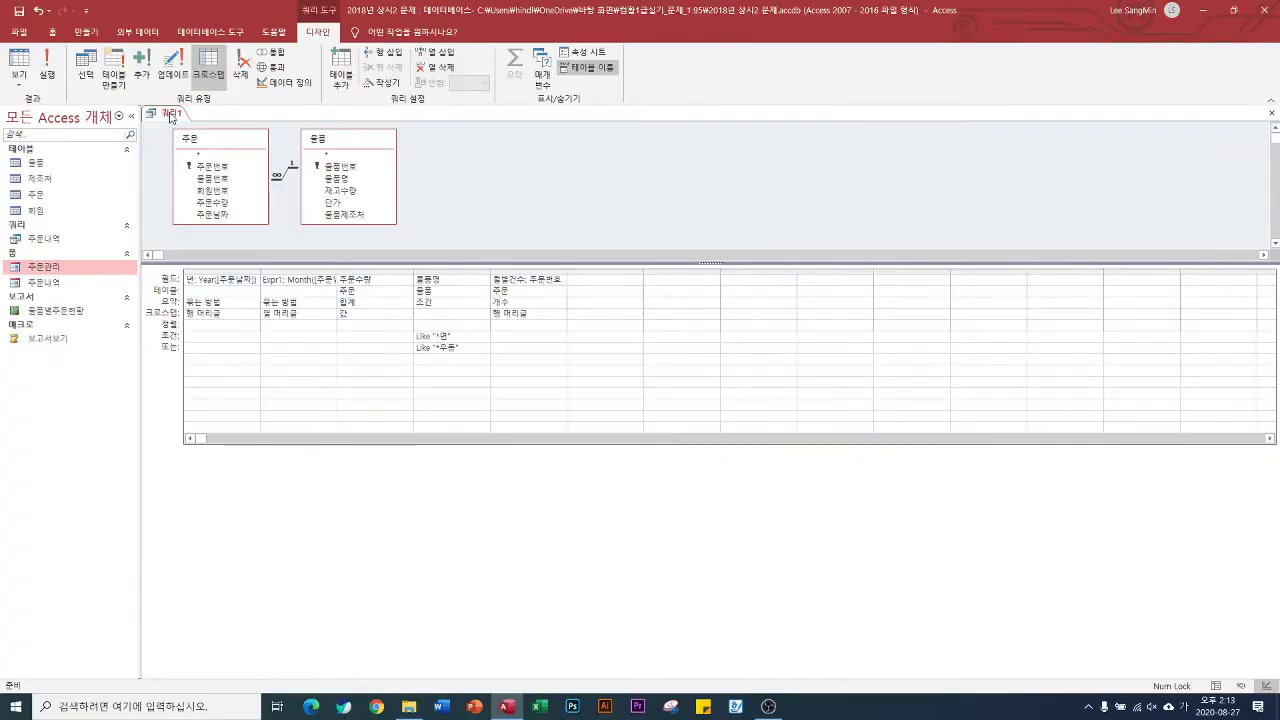
Step: Save the crosstab query as 주문수량집계 and close it
{"action": "right_click", "coordinate": [45, 1]}
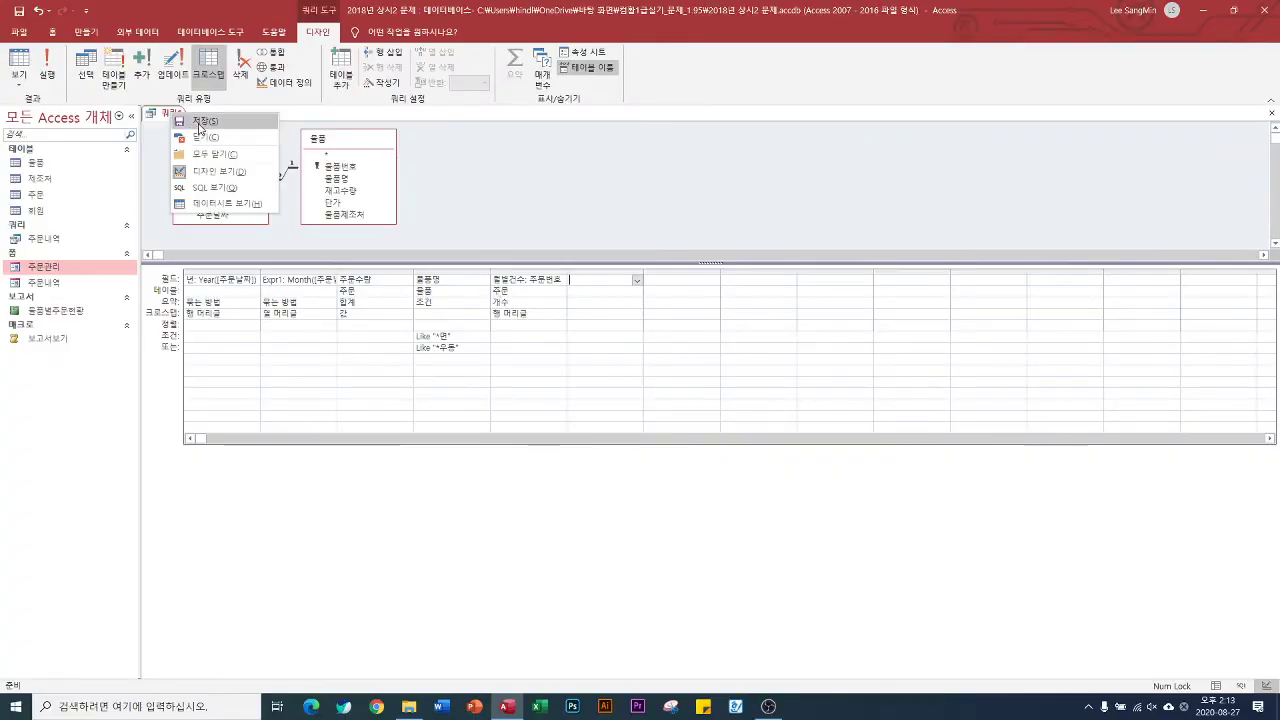
{"action": "left_click", "coordinate": [200, 122]}
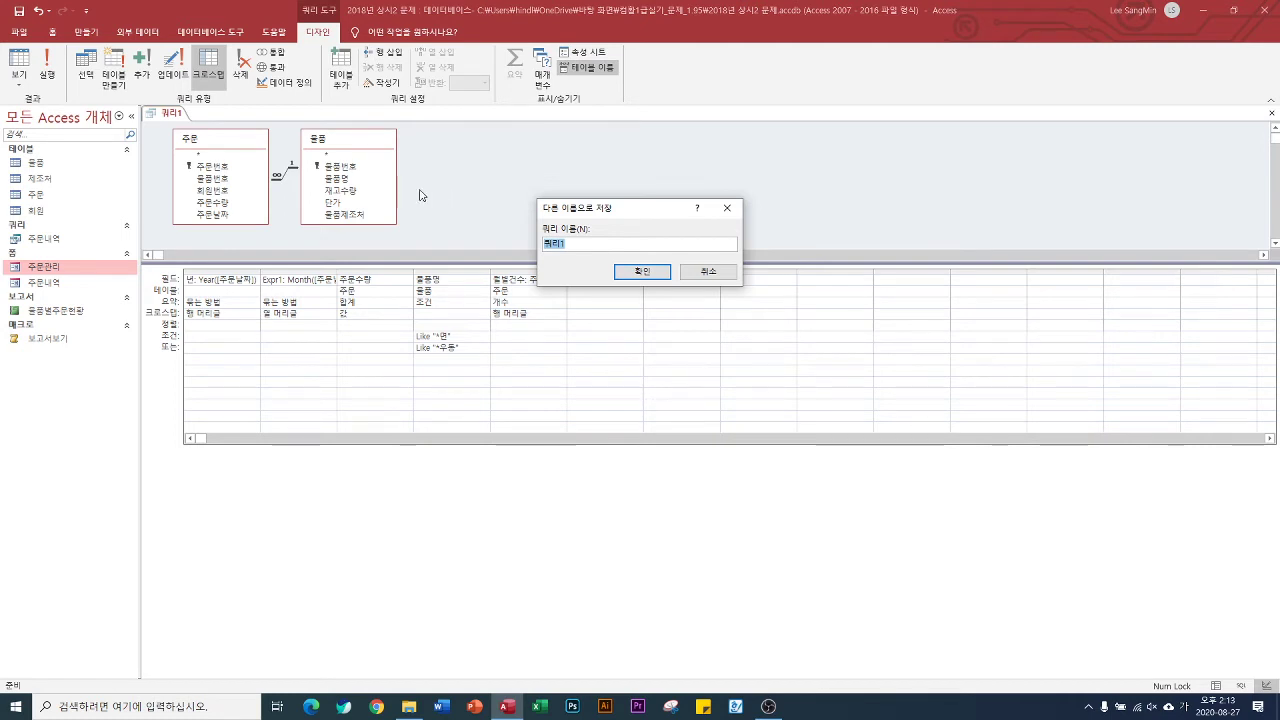
{"action": "type", "text": "주문수량집계"}
{"action": "key", "text": "Return"}
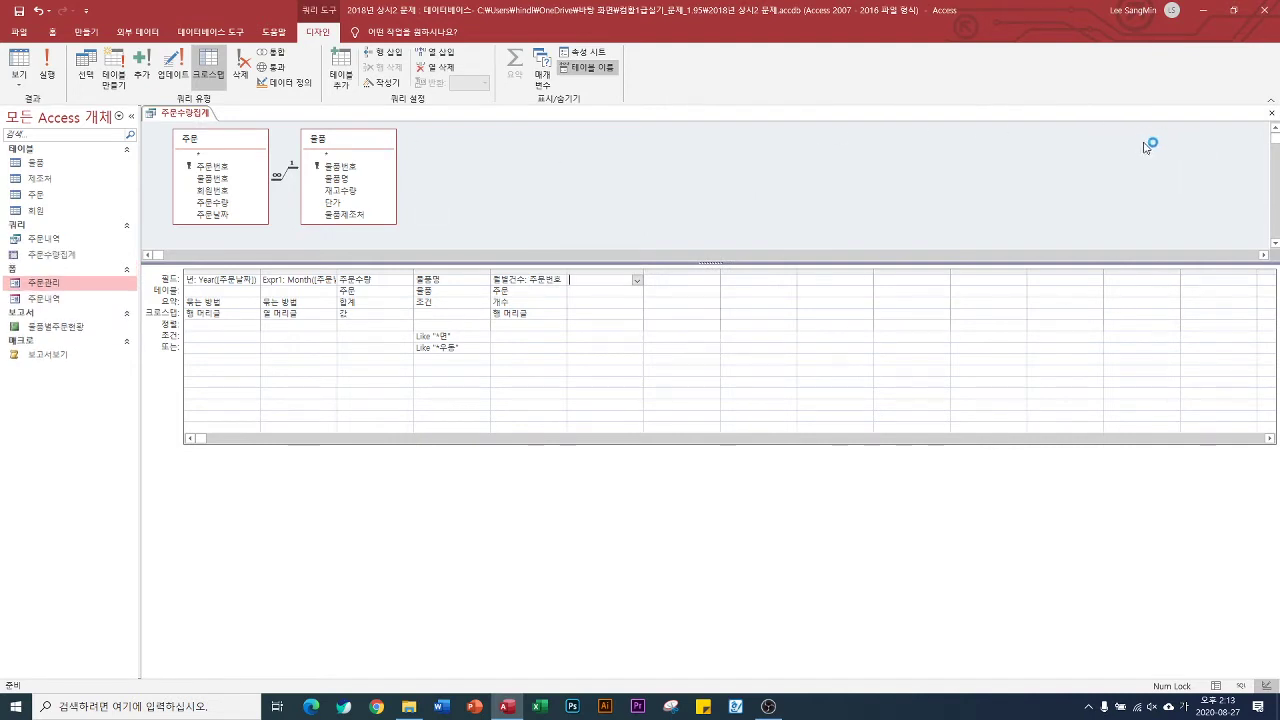
{"action": "left_click", "coordinate": [1266, 115]}
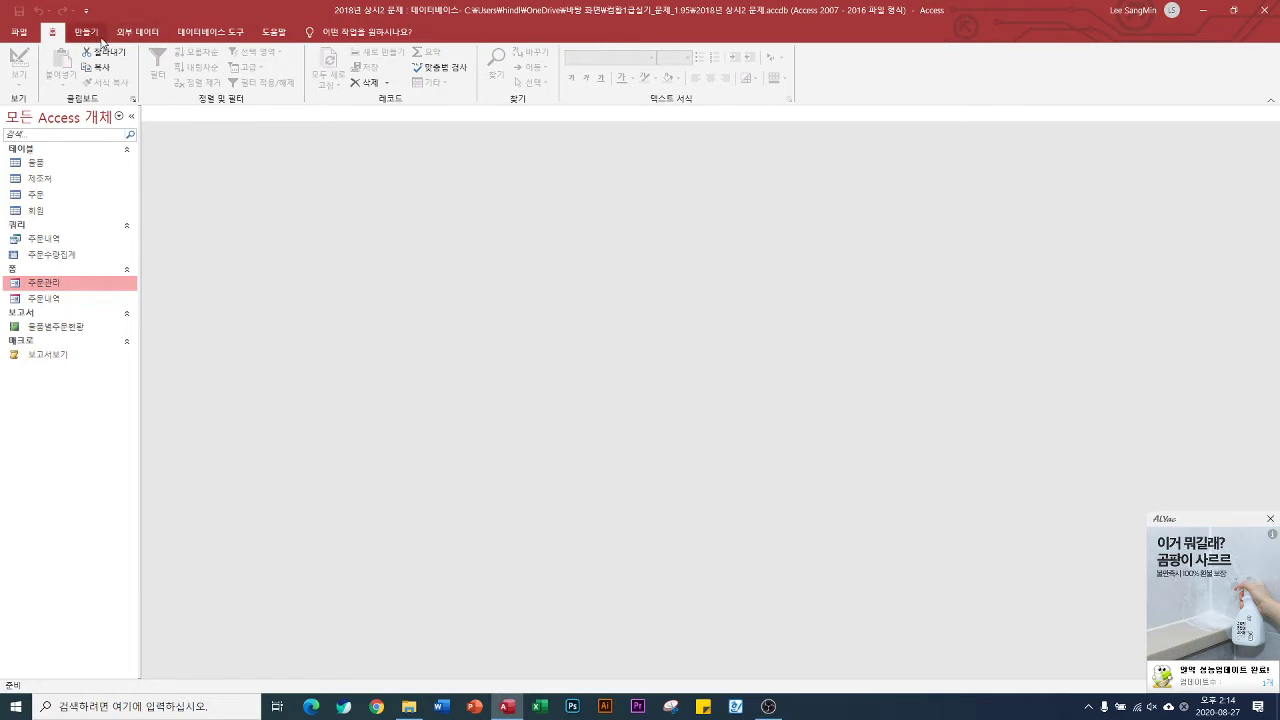
Step: Create a new query in design view with the 주문 and 물품 tables, and enlarge the design grid area
{"action": "left_click", "coordinate": [86, 31]}
{"action": "left_click", "coordinate": [216, 78]}
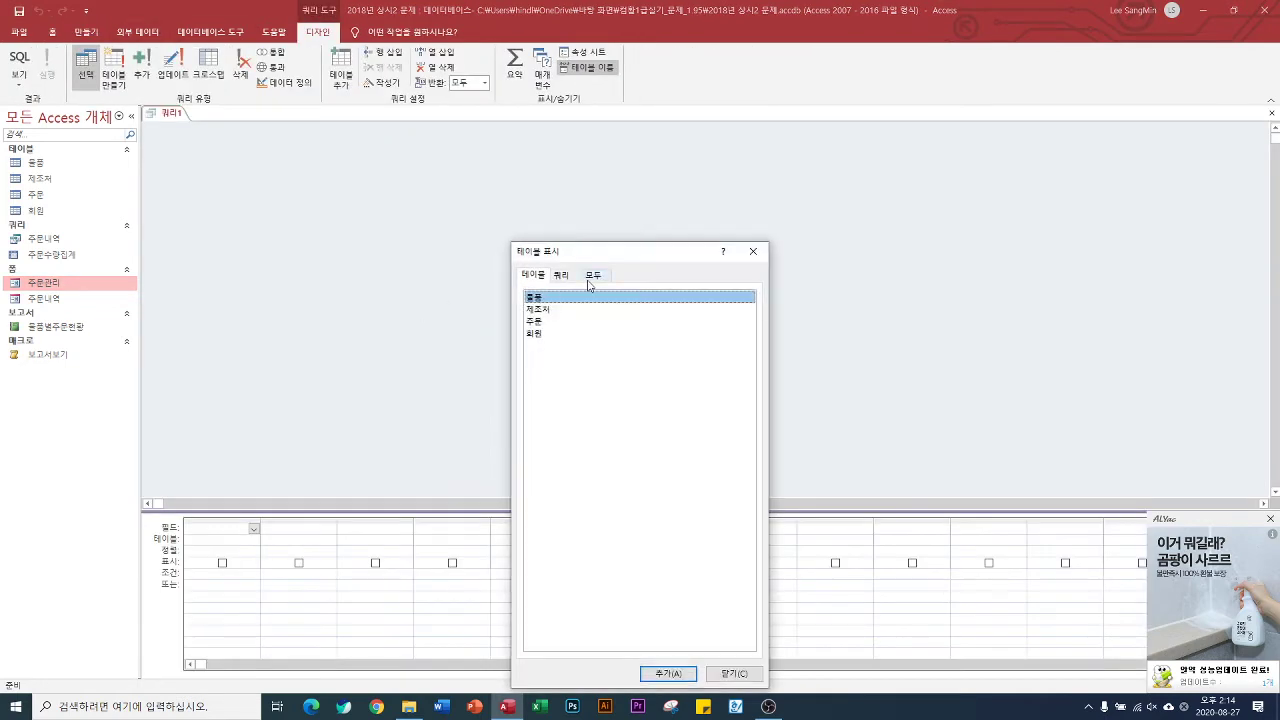
{"action": "left_click", "coordinate": [540, 322]}
{"action": "double_click", "coordinate": [540, 322]}
{"action": "double_click", "coordinate": [540, 298]}
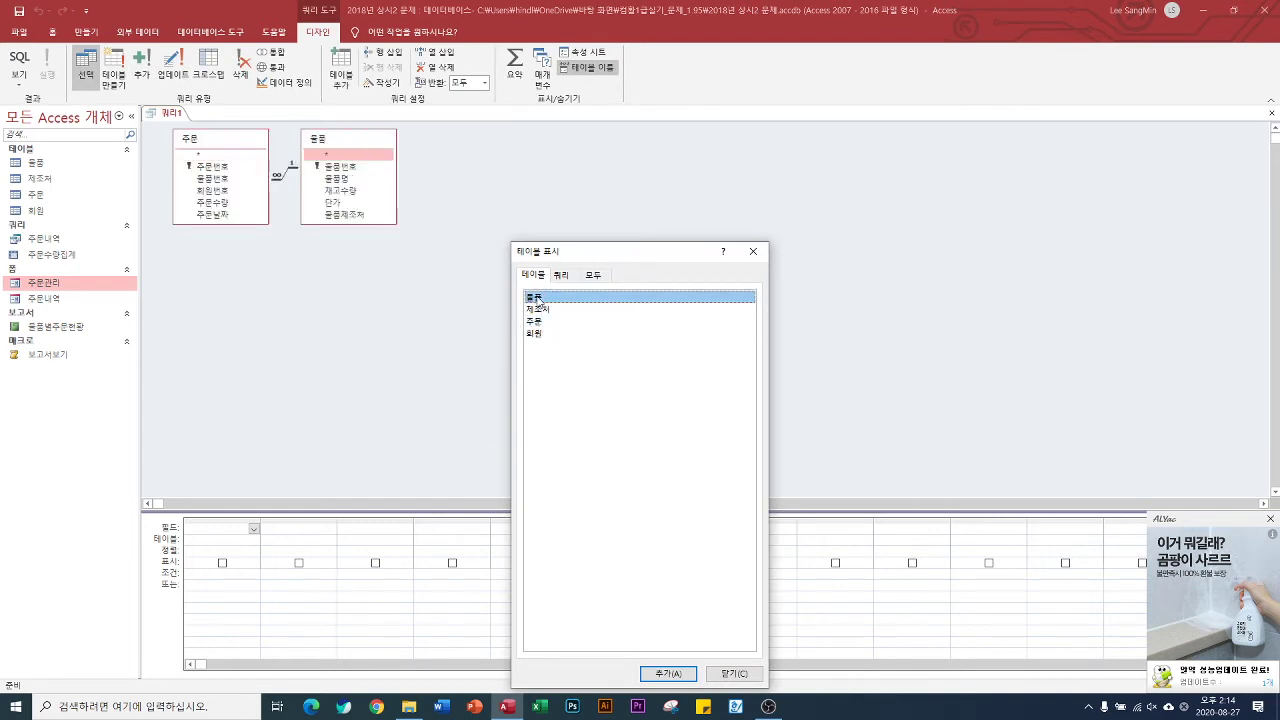
{"action": "left_click", "coordinate": [735, 674]}
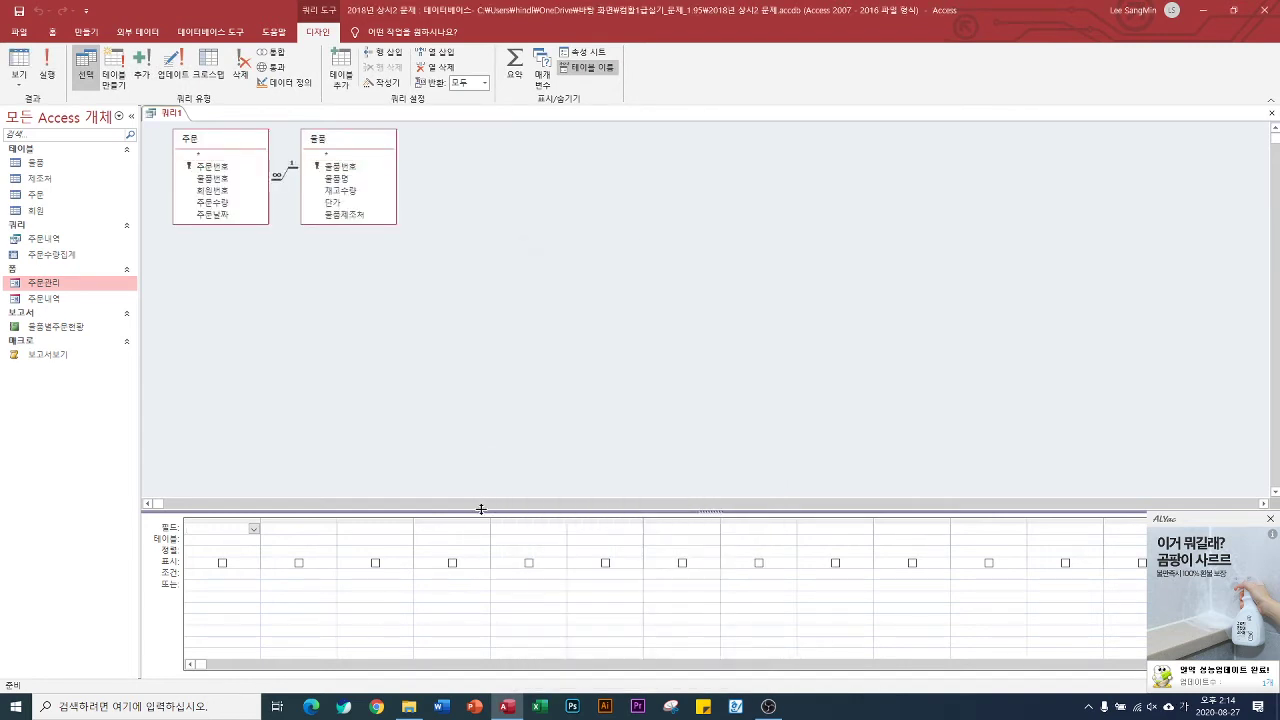
{"action": "left_click_drag", "start_coordinate": [480, 509], "coordinate": [449, 320]}
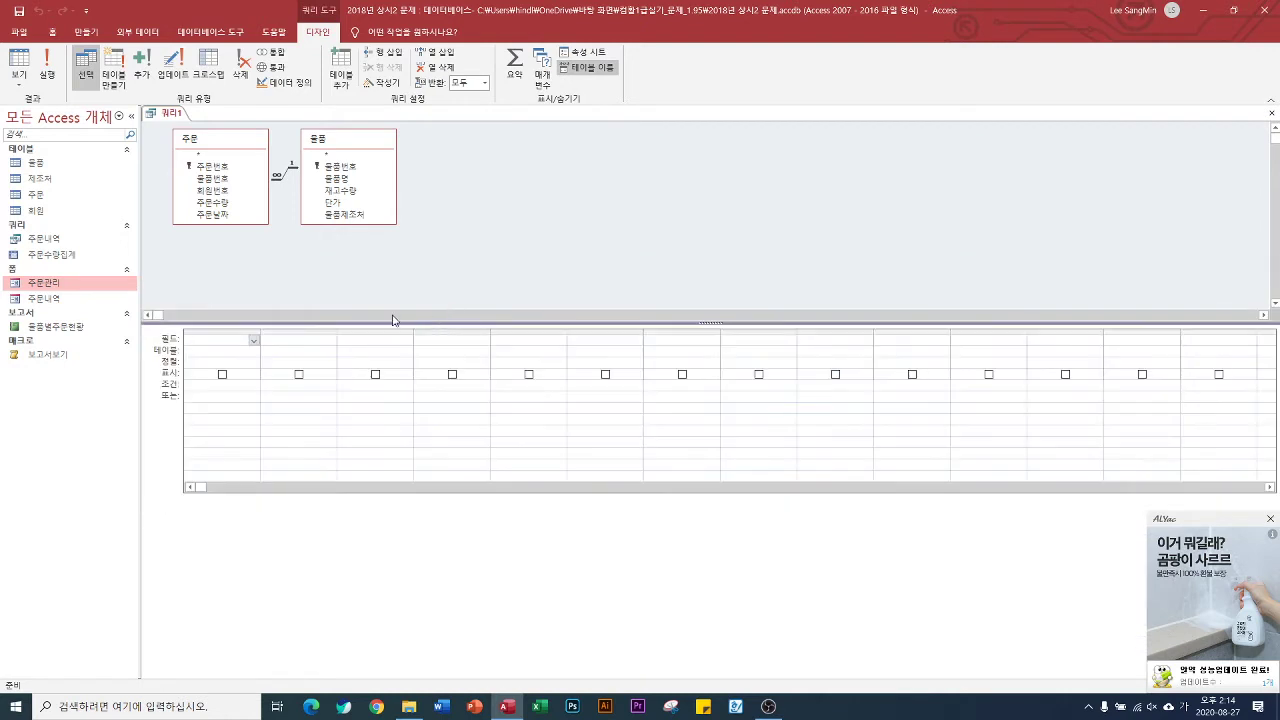
Step: Add the 주문날짜 field from 주문 and the 물품명, 재고수량 and 단가 fields from 물품 to the query
{"action": "double_click", "coordinate": [214, 215]}
{"action": "double_click", "coordinate": [337, 179]}
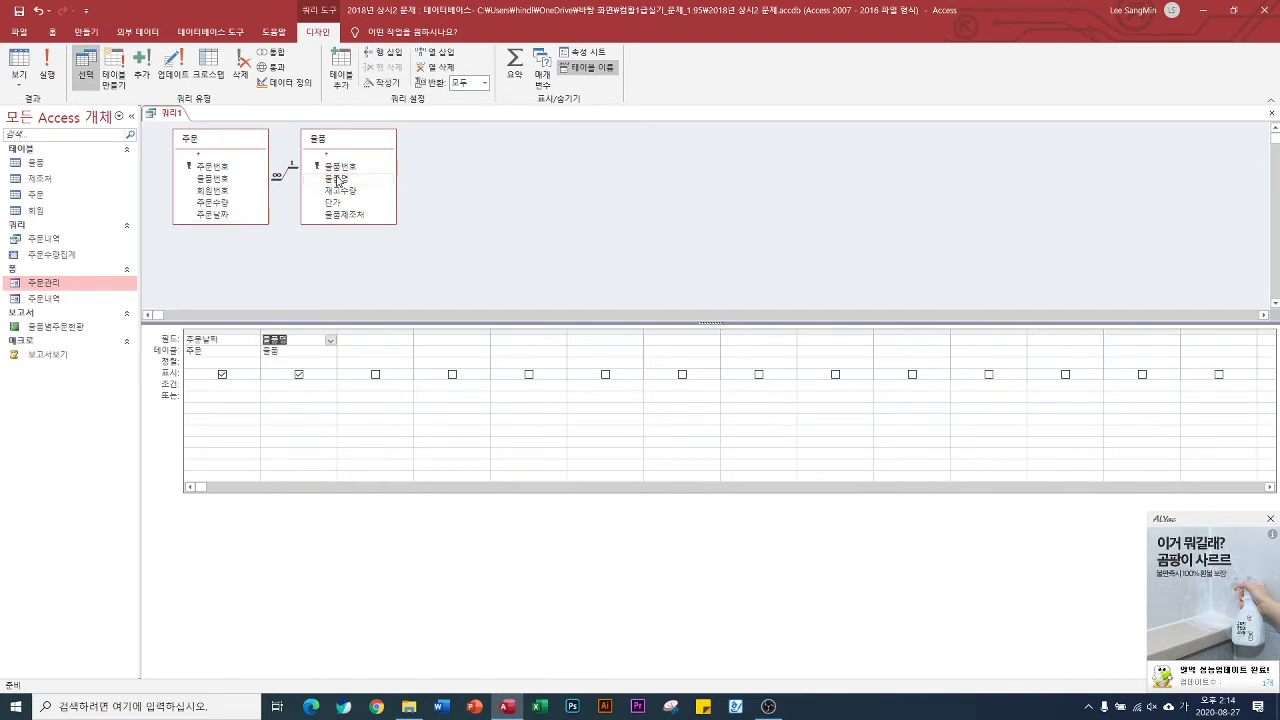
{"action": "left_click", "coordinate": [346, 194]}
{"action": "double_click", "coordinate": [346, 194]}
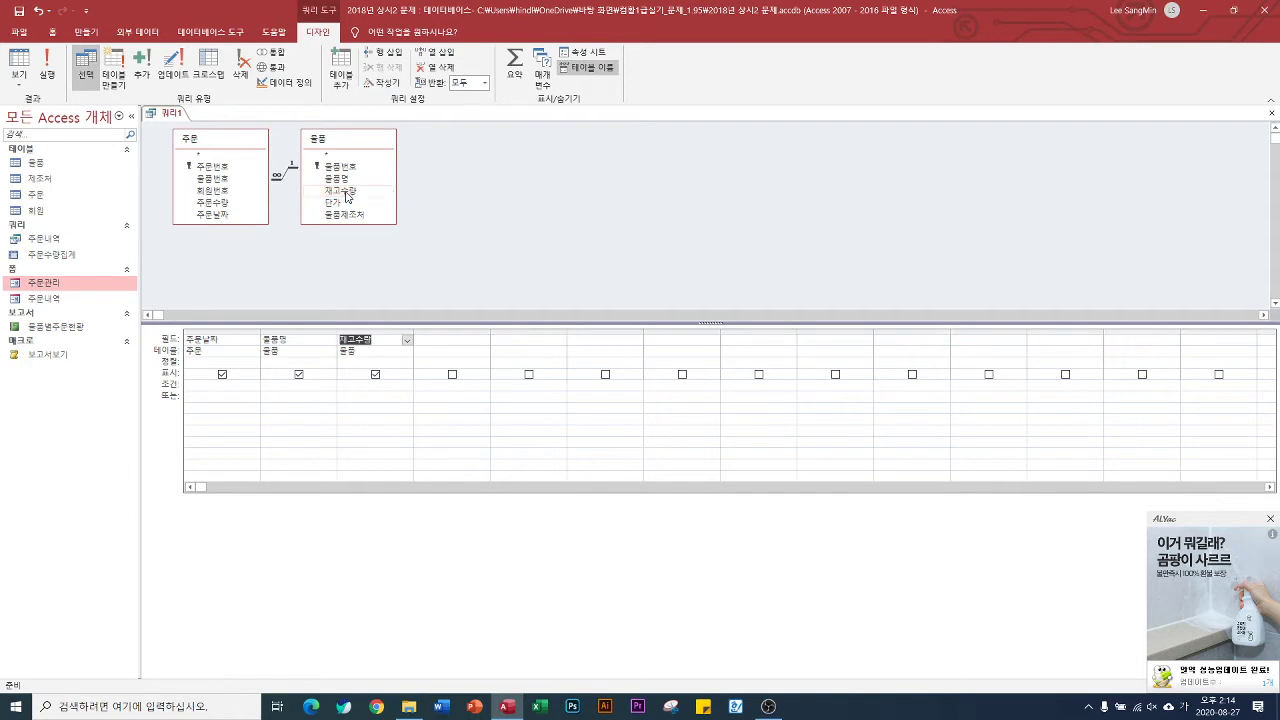
{"action": "double_click", "coordinate": [337, 202]}
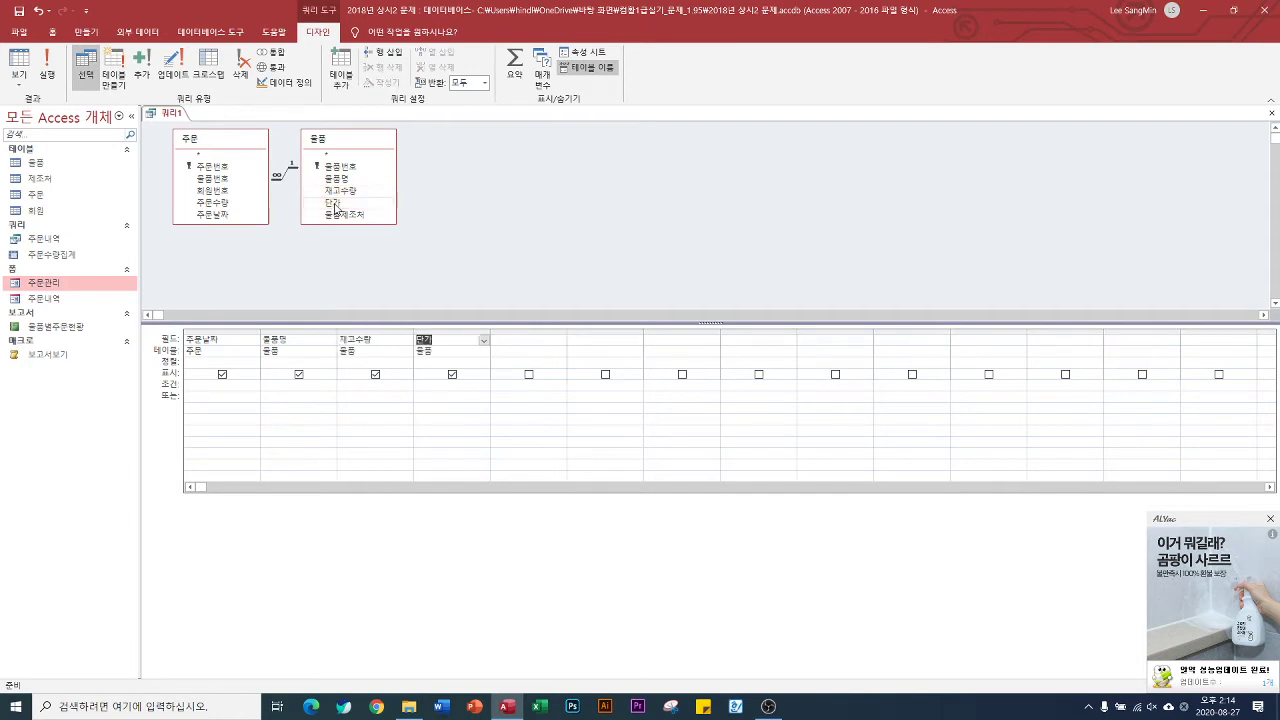
Step: Run the new select query to check its records, and return to design view
{"action": "left_click", "coordinate": [45, 62]}
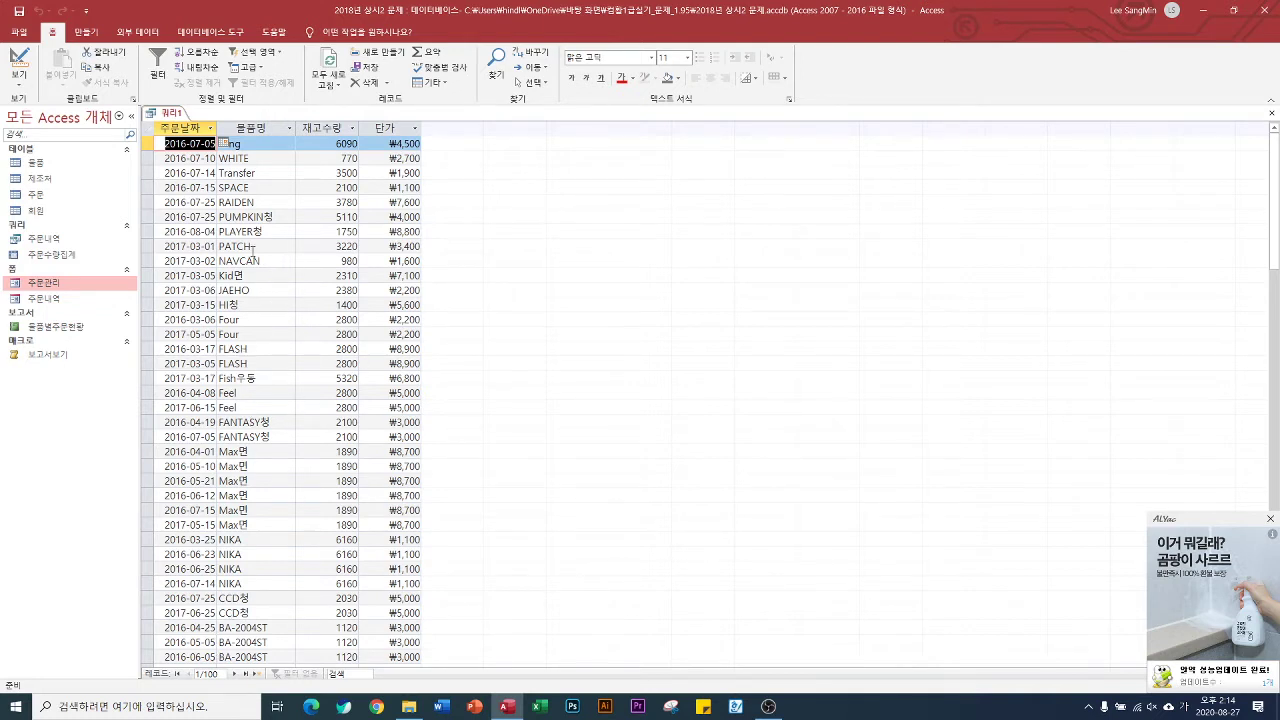
{"action": "left_click", "coordinate": [20, 82]}
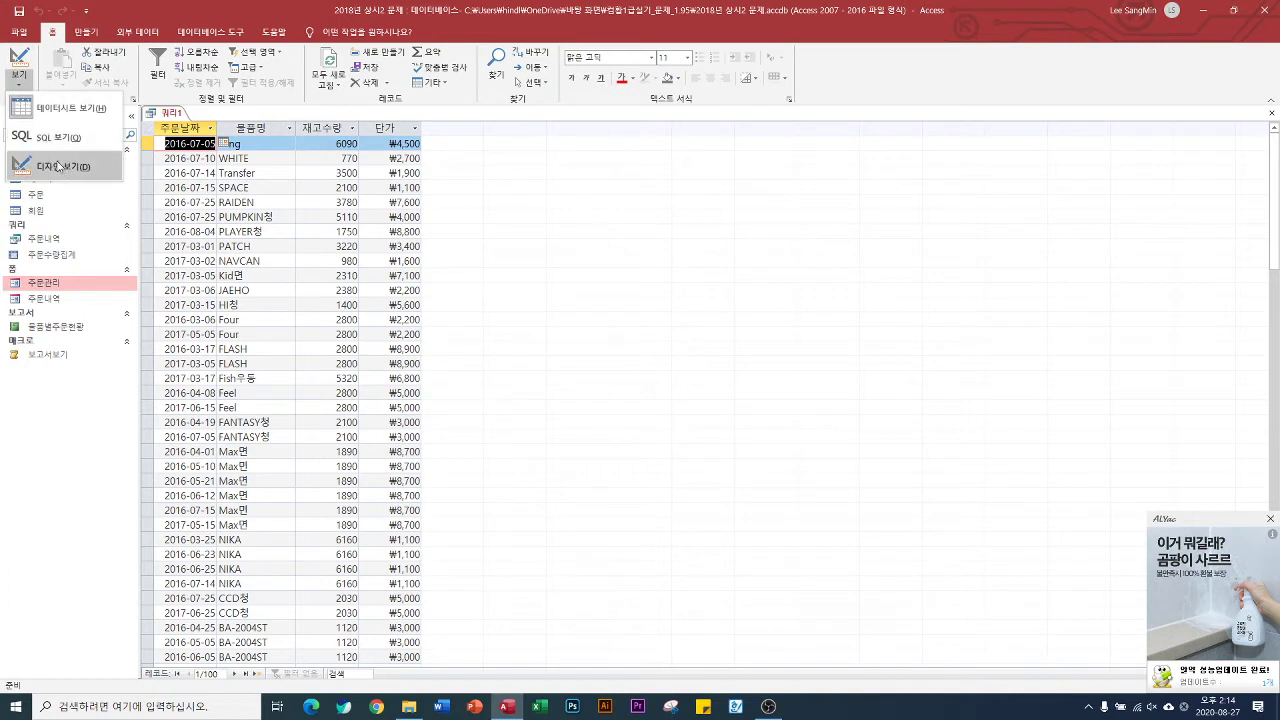
{"action": "left_click", "coordinate": [58, 166]}
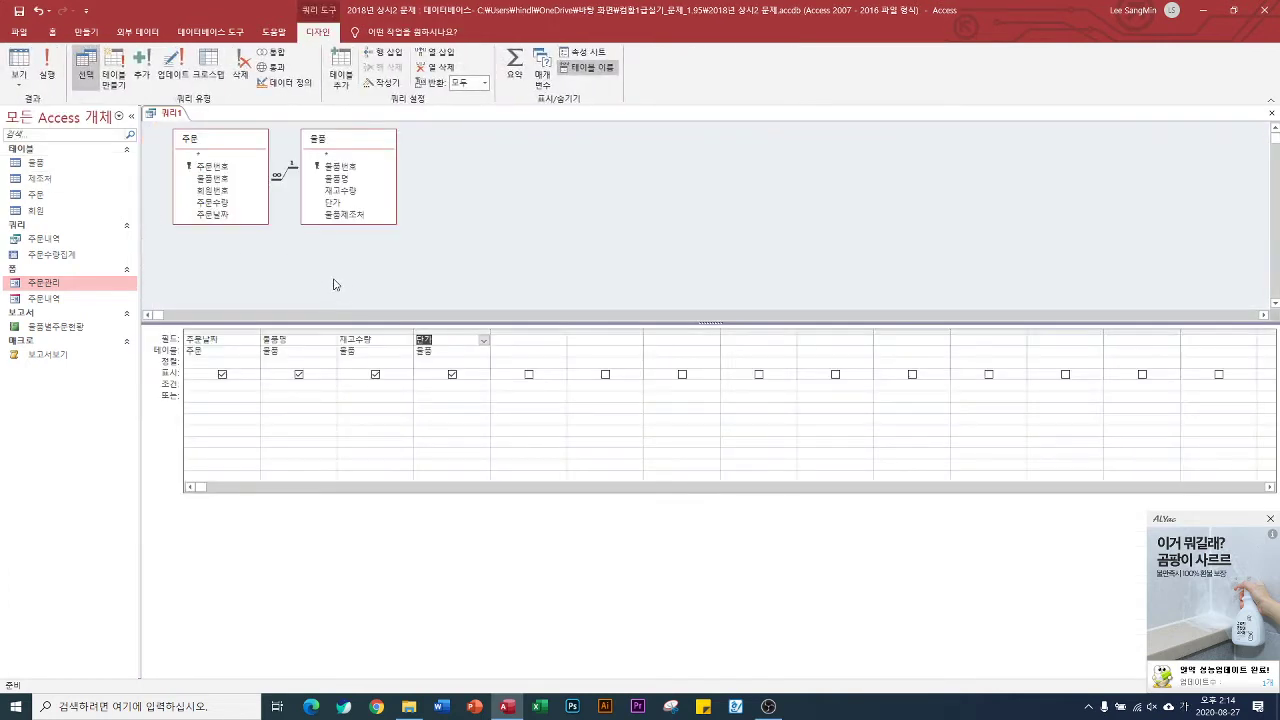
Step: Set the 주문날짜 criterion to the parameter [주문날짜를 입력하세요] and widen that column to show the whole text
{"action": "left_click", "coordinate": [228, 384]}
{"action": "key", "text": "Hangul"}
{"action": "type", "text": "wn"}
{"action": "key", "text": "BackSpace"}
{"action": "key", "text": "BackSpace"}
{"action": "key", "text": "Hangul"}
{"action": "type", "text": "줌"}
{"action": "type", "text": "문날"}
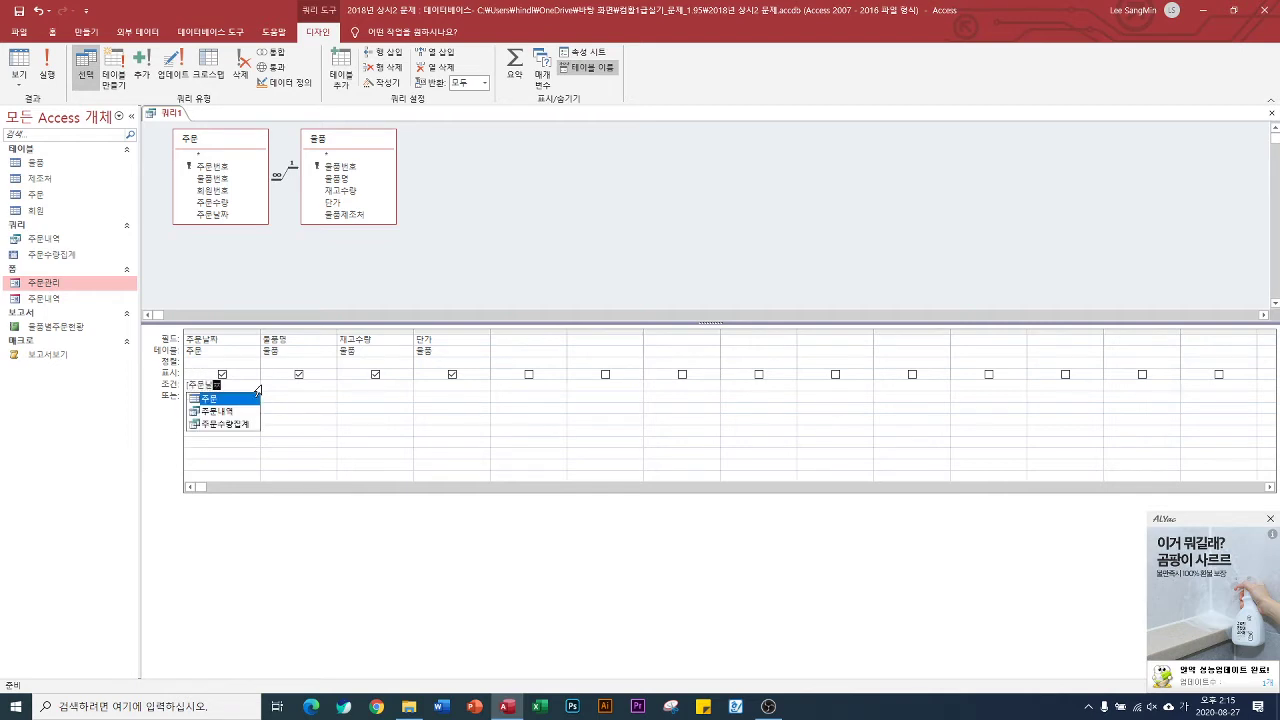
{"action": "type", "text": "짜를 입력하"}
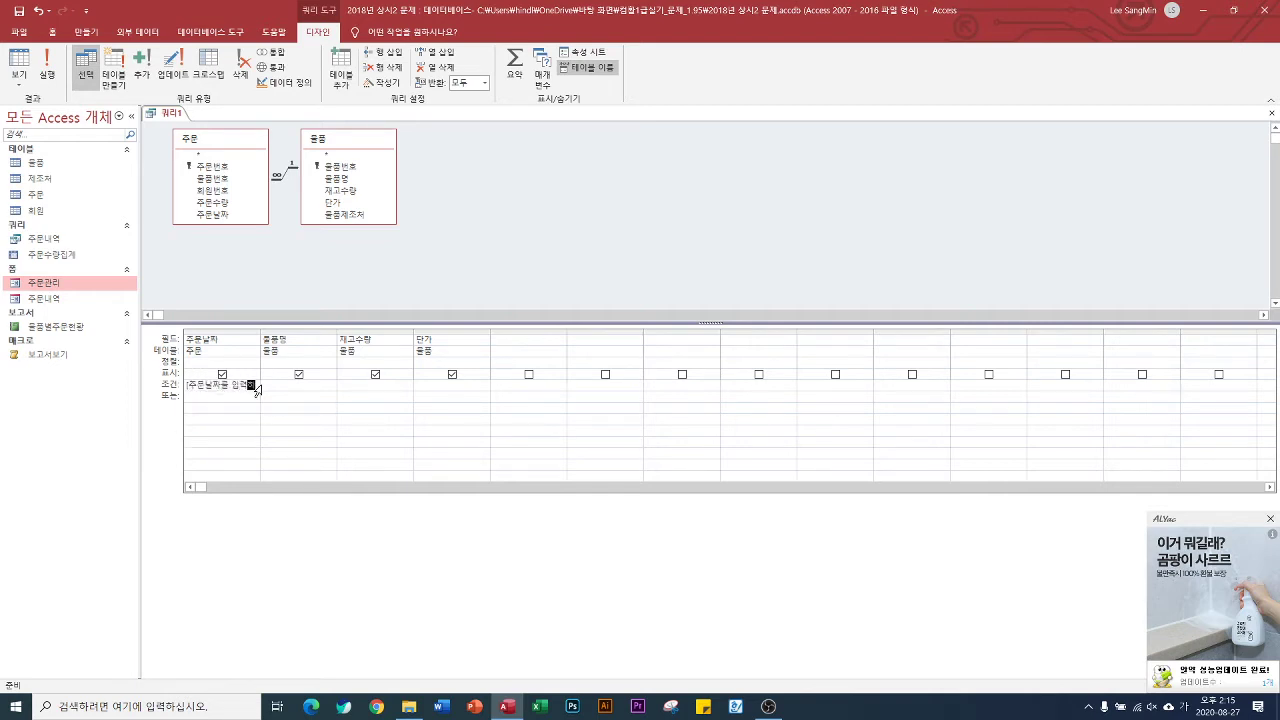
{"action": "type", "text": "세요]"}
{"action": "key", "text": "Return"}
{"action": "left_click_drag", "start_coordinate": [260, 331], "coordinate": [340, 331]}
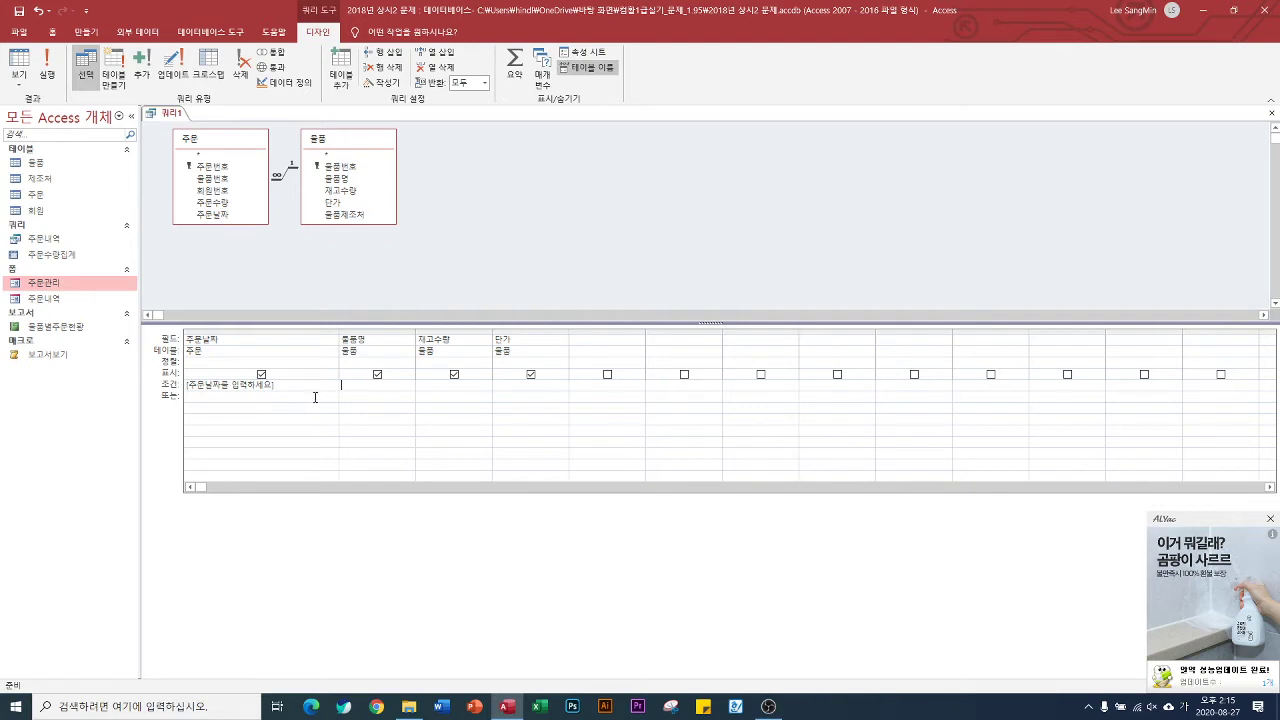
Step: Change the 주문날짜 criterion to >=[주문날짜를 입력하세요]
{"action": "left_click", "coordinate": [46, 65]}
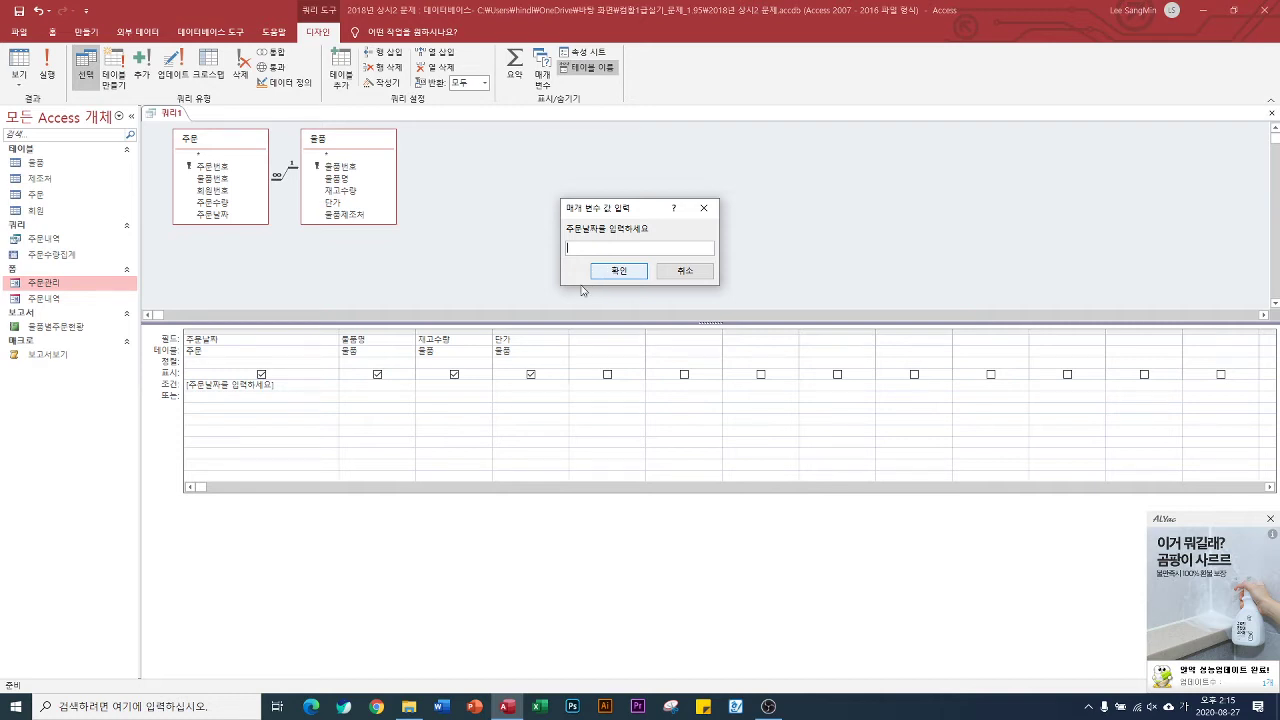
{"action": "left_click", "coordinate": [684, 271]}
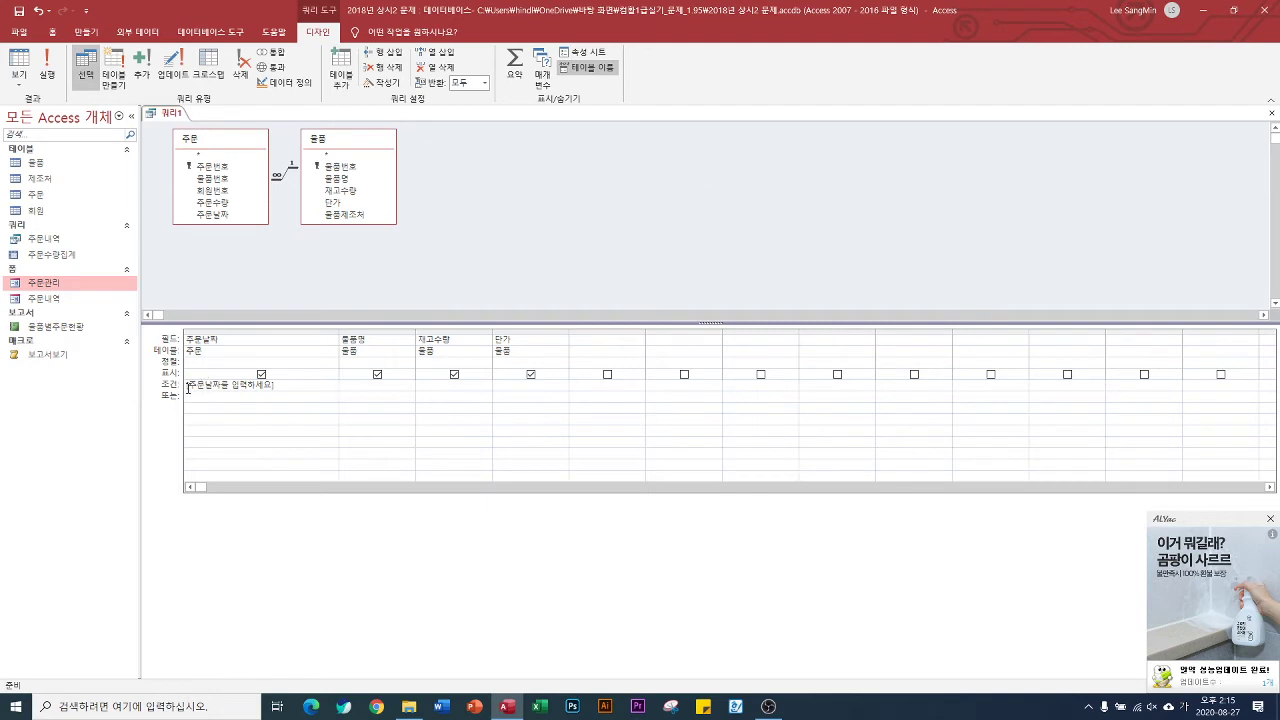
{"action": "type", "text": ">="}
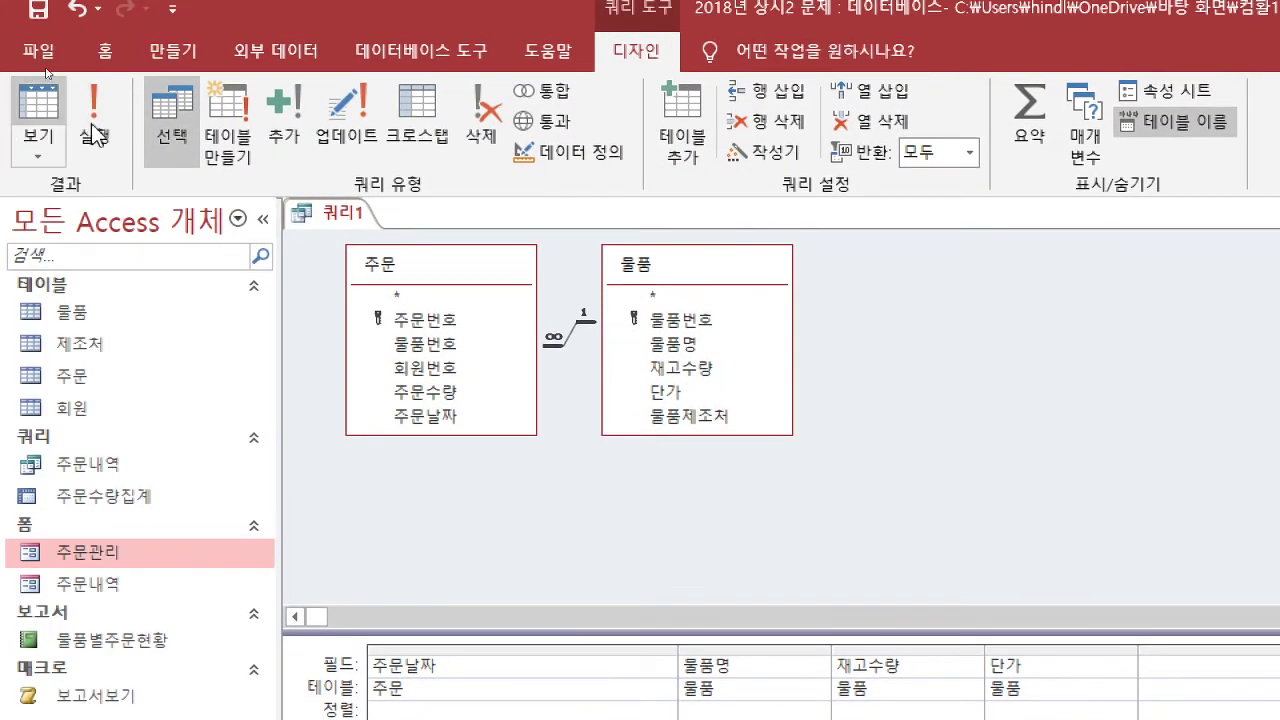
Step: Run the query with 2616-05-01 as the order date, and return to design view
{"action": "left_click", "coordinate": [94, 115]}
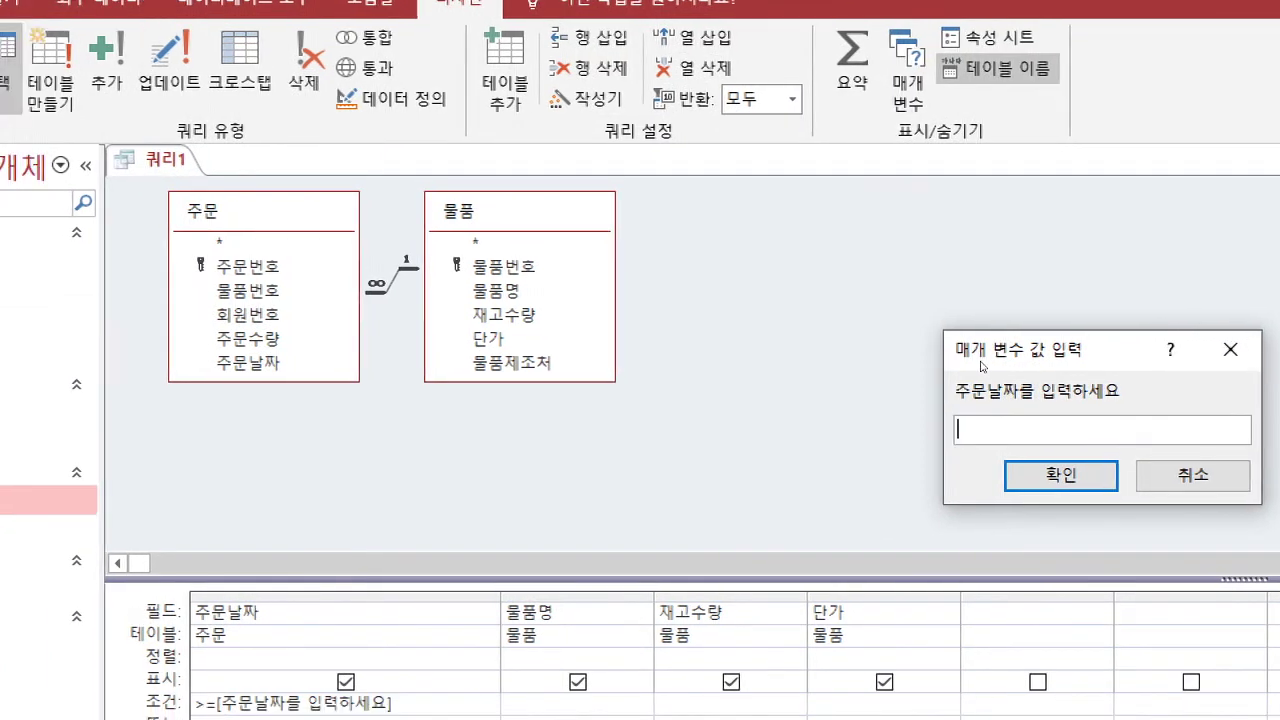
{"action": "type", "text": "2616-0"}
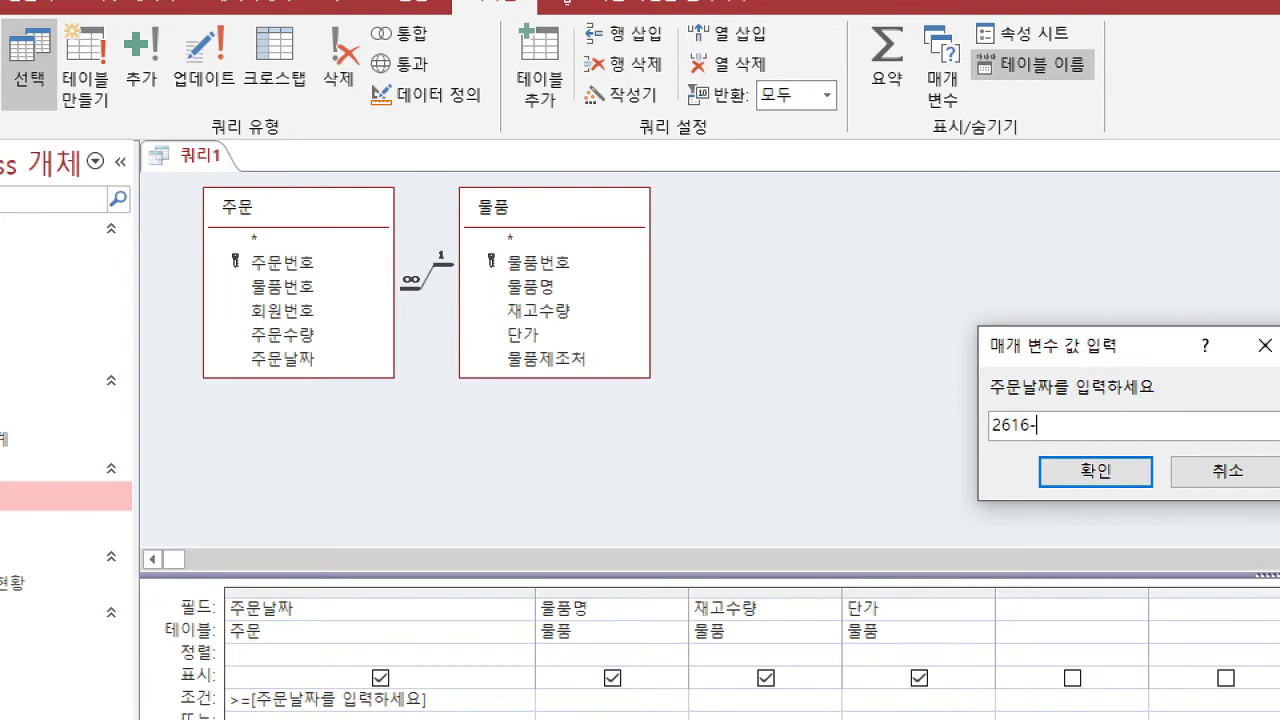
{"action": "type", "text": "5-01"}
{"action": "key", "text": "Return"}
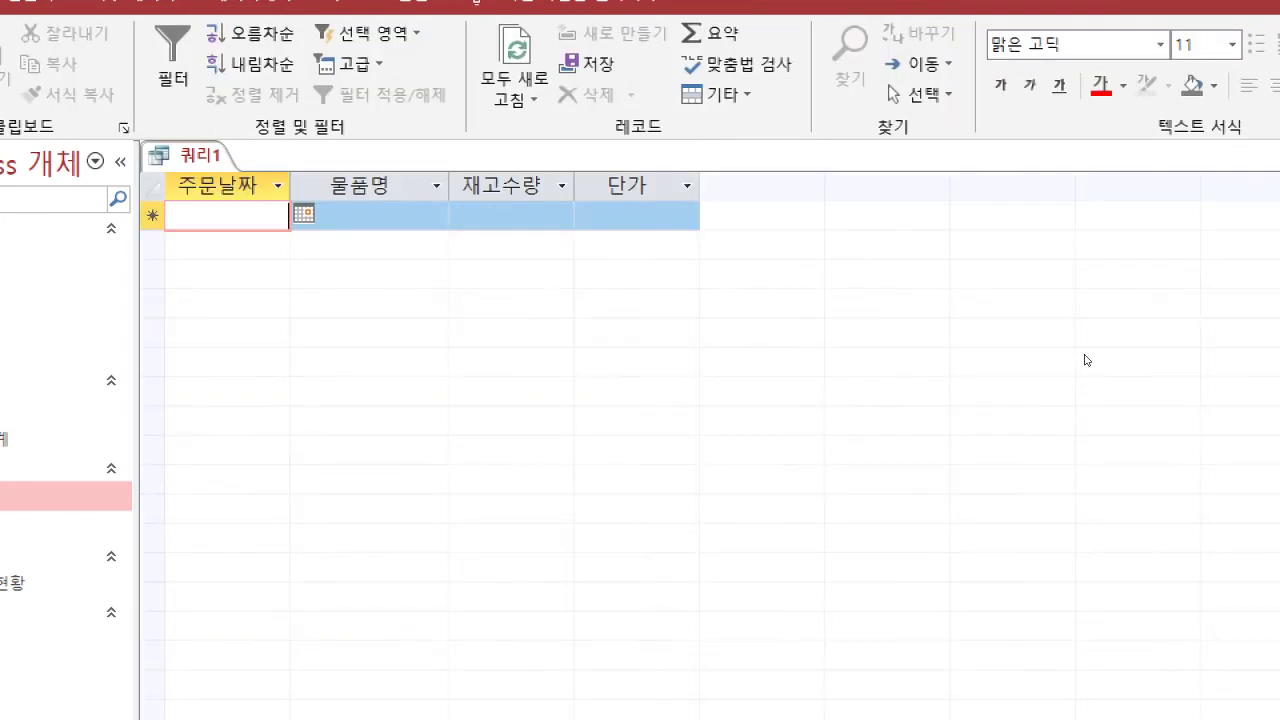
{"action": "left_click", "coordinate": [12, 80]}
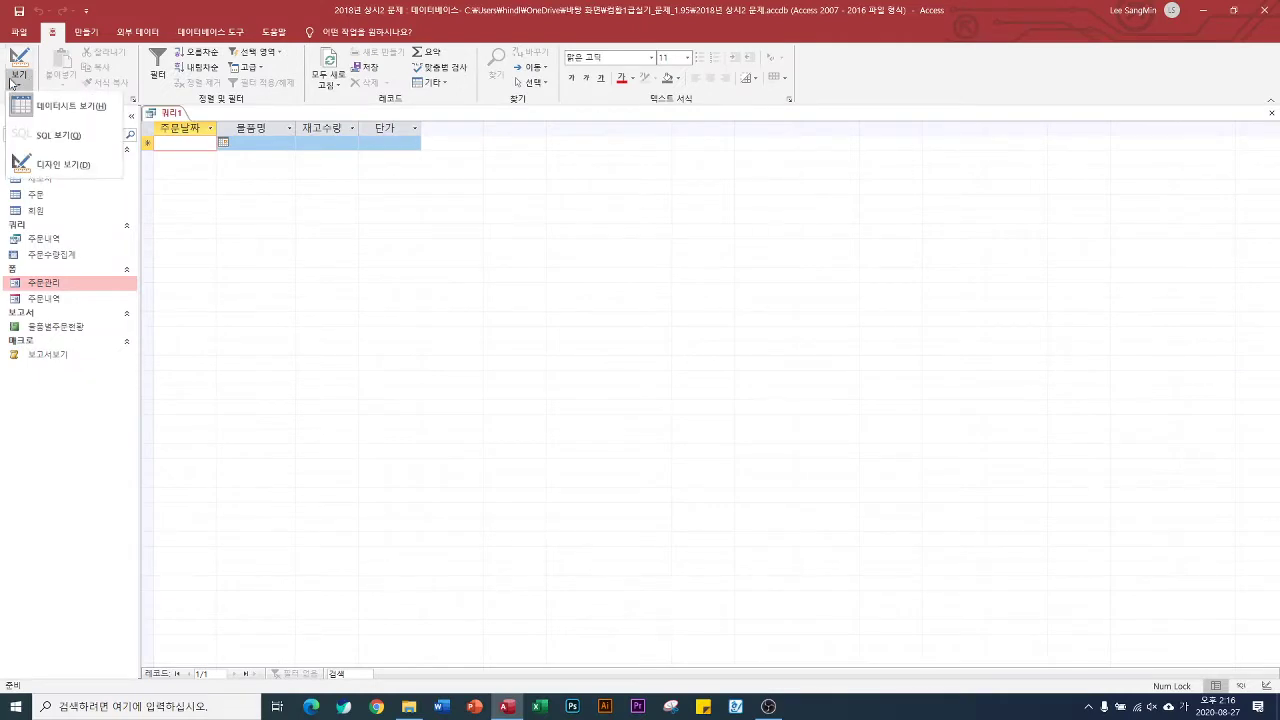
{"action": "left_click", "coordinate": [50, 164]}
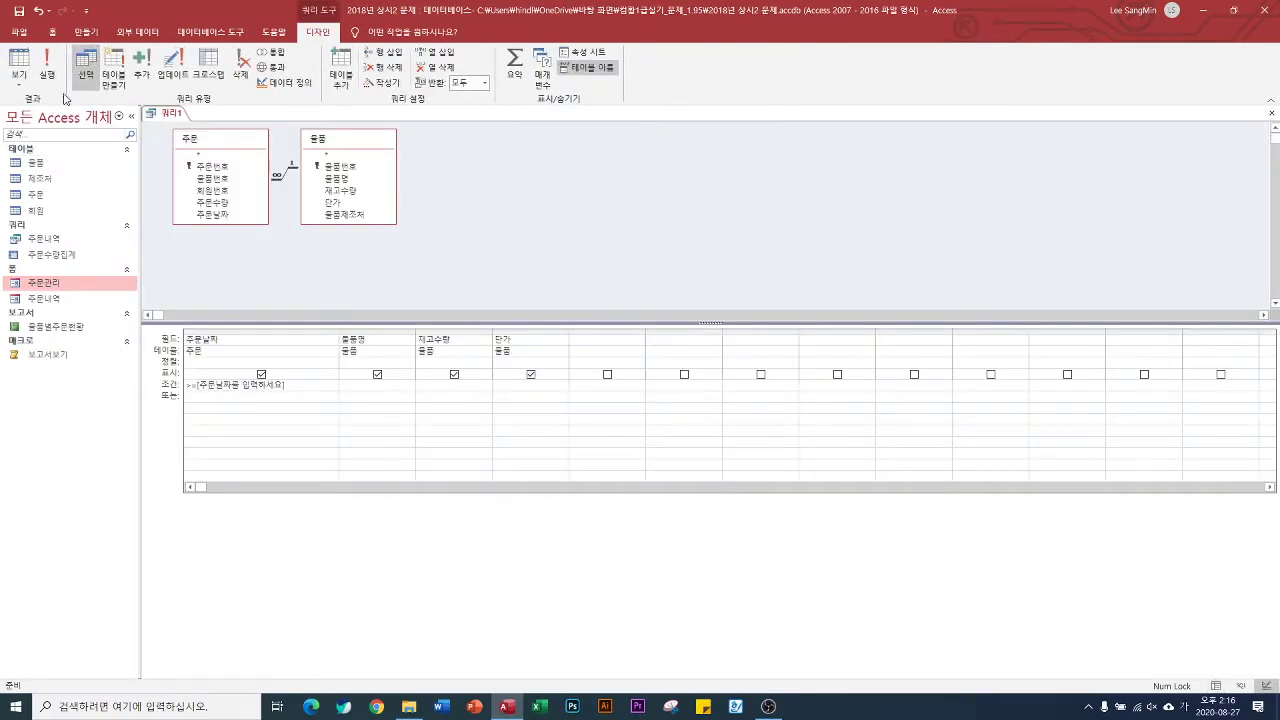
Step: Run the query with 2016-05-01 as the order date to check its records
{"action": "left_click", "coordinate": [46, 65]}
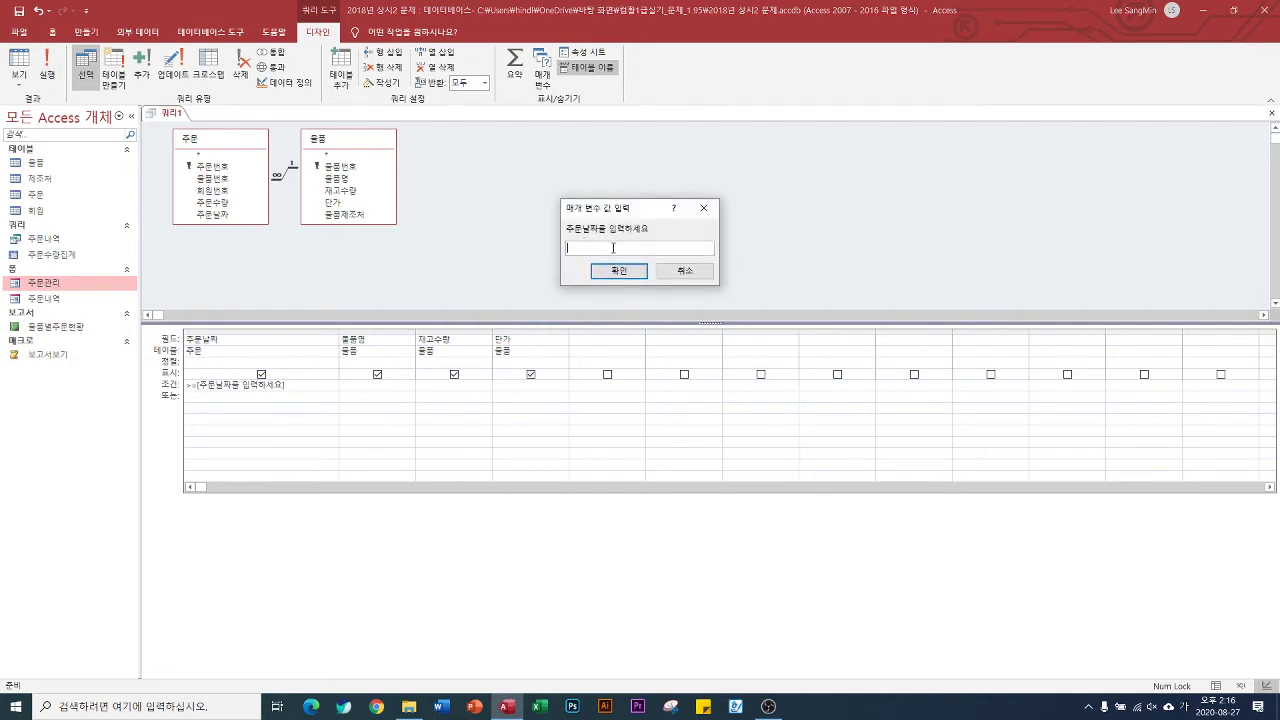
{"action": "type", "text": "2016-05-01"}
{"action": "key", "text": "Return"}
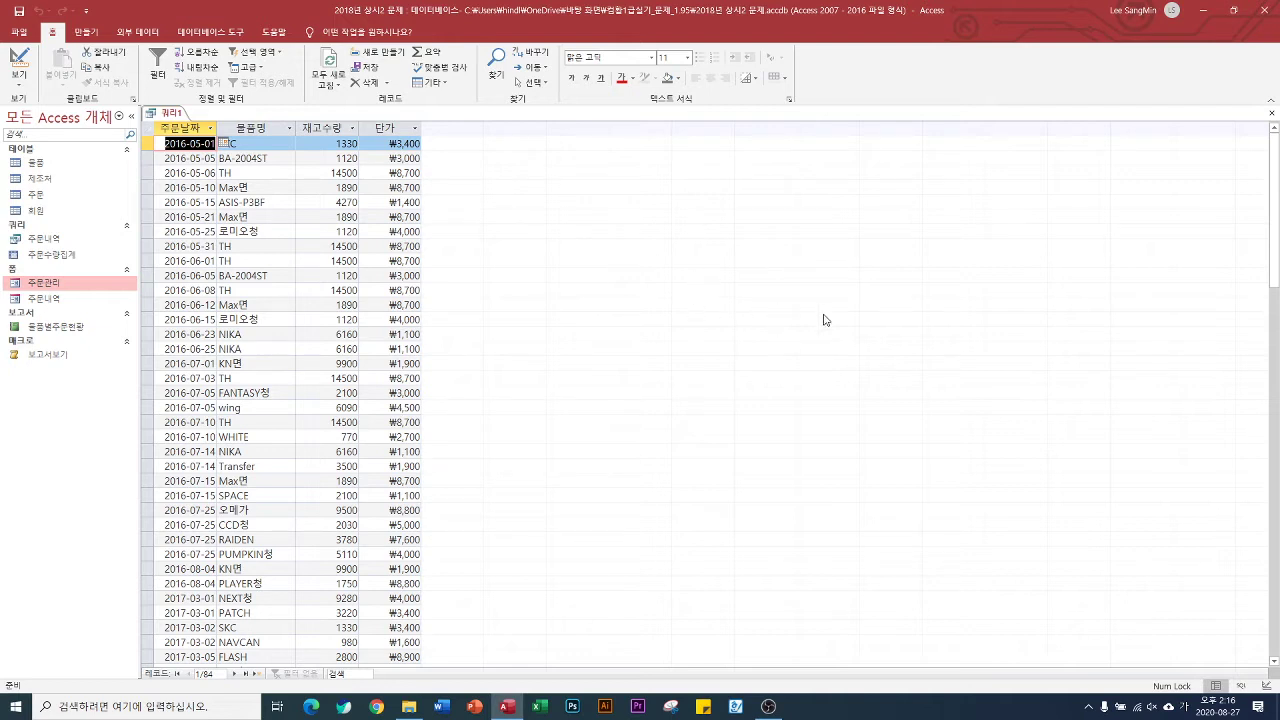
Step: Save the parameter query under the name 주문확인 and close it
{"action": "right_click", "coordinate": [167, 112]}
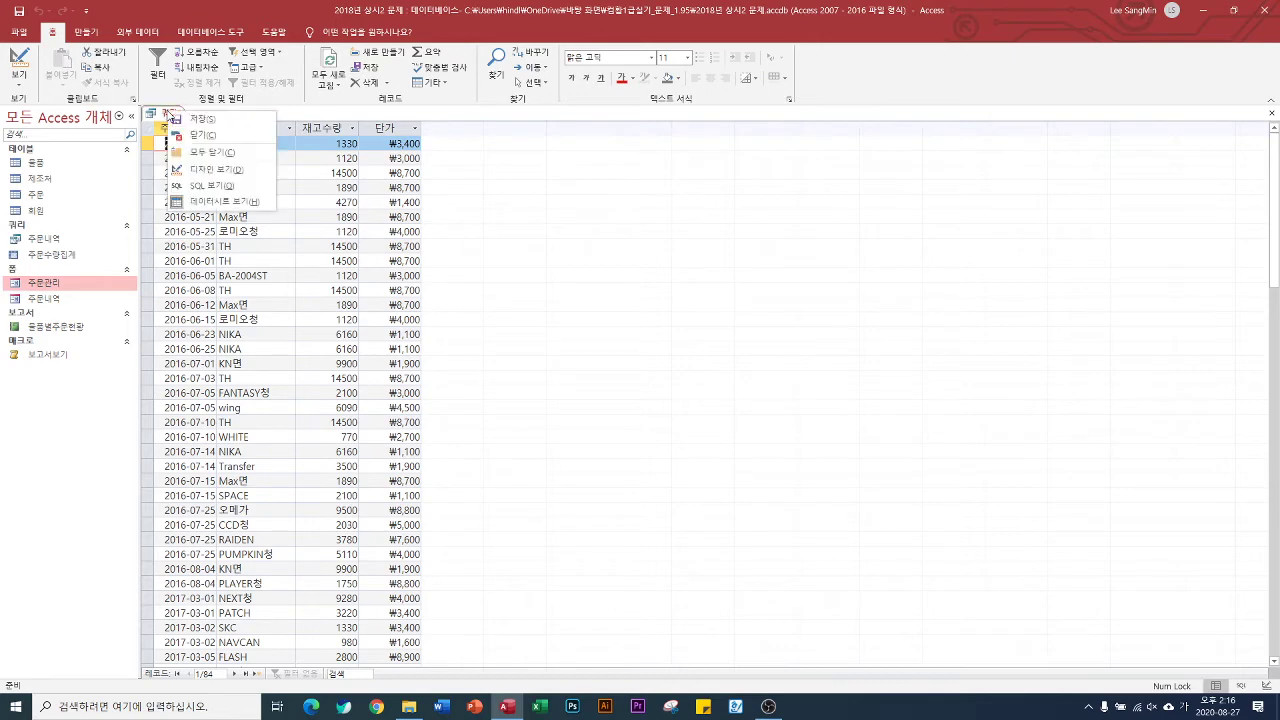
{"action": "left_click", "coordinate": [203, 119]}
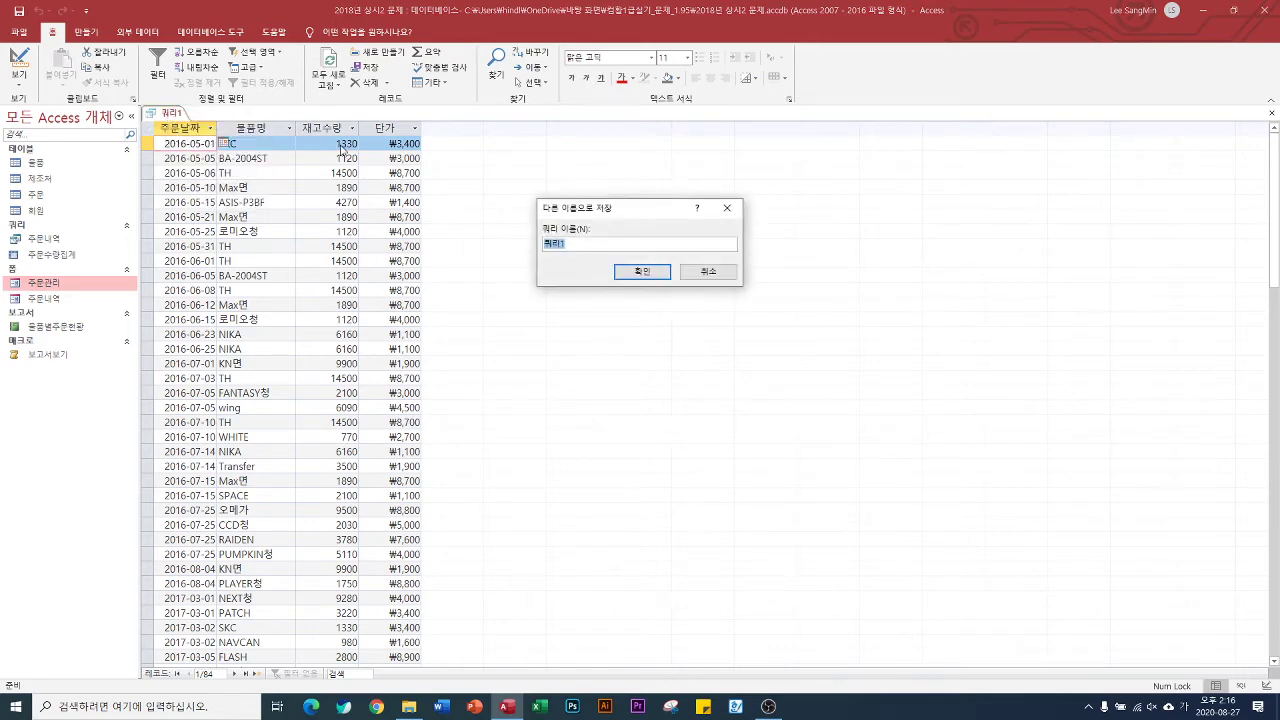
{"action": "type", "text": "주문관리"}
{"action": "key", "text": "Return"}
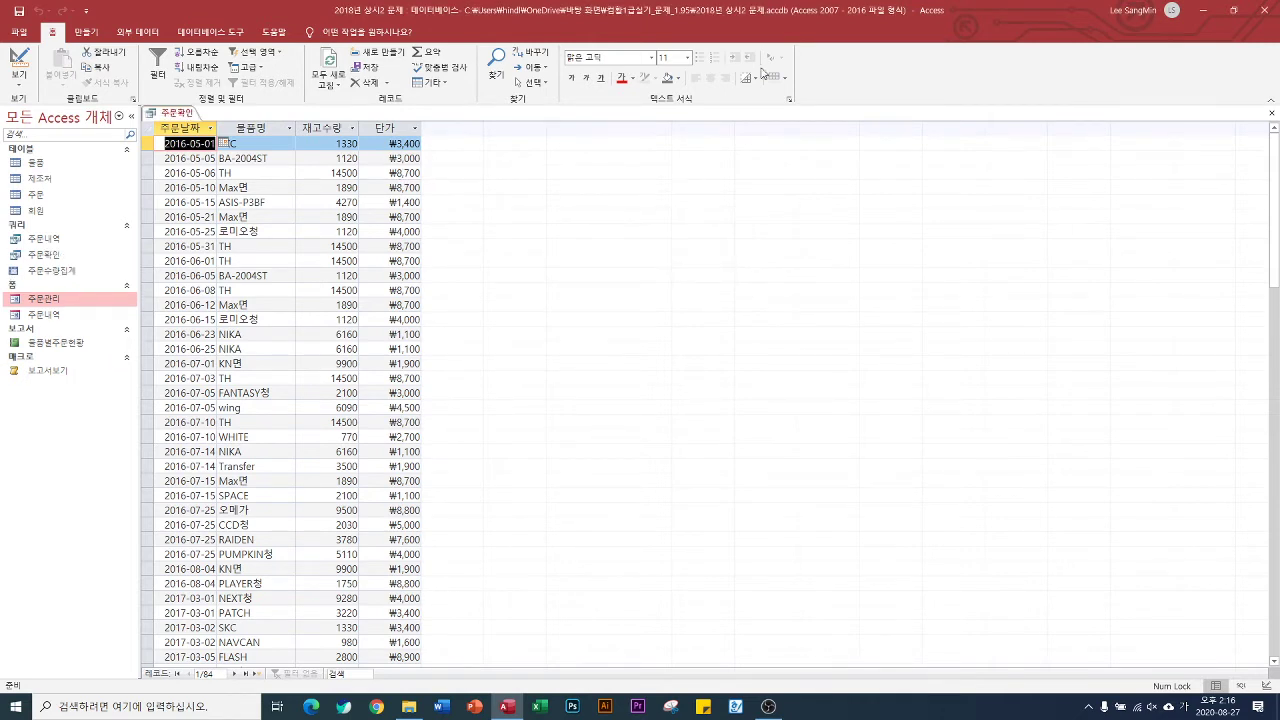
{"action": "left_click", "coordinate": [1271, 114]}
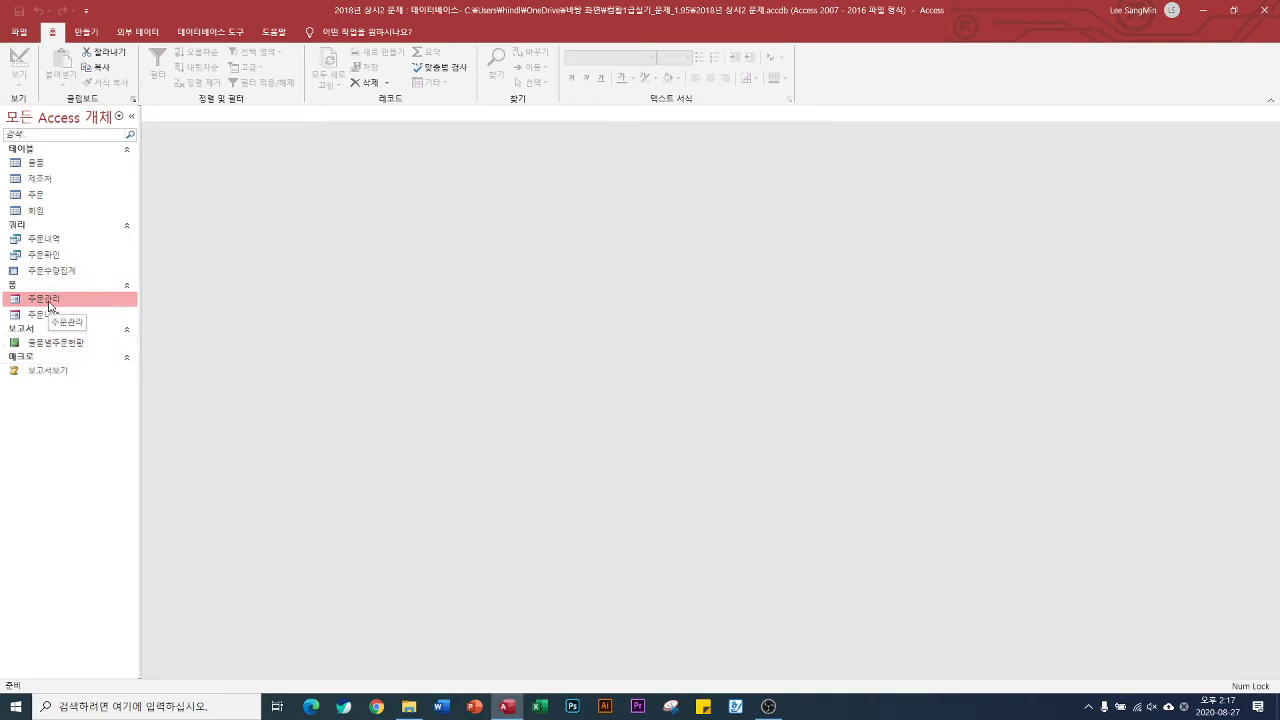
Step: Open the 주문확인 query in design view and turn it into a make-table query that creates 특별주문내역 in the current database
{"action": "left_click", "coordinate": [50, 257]}
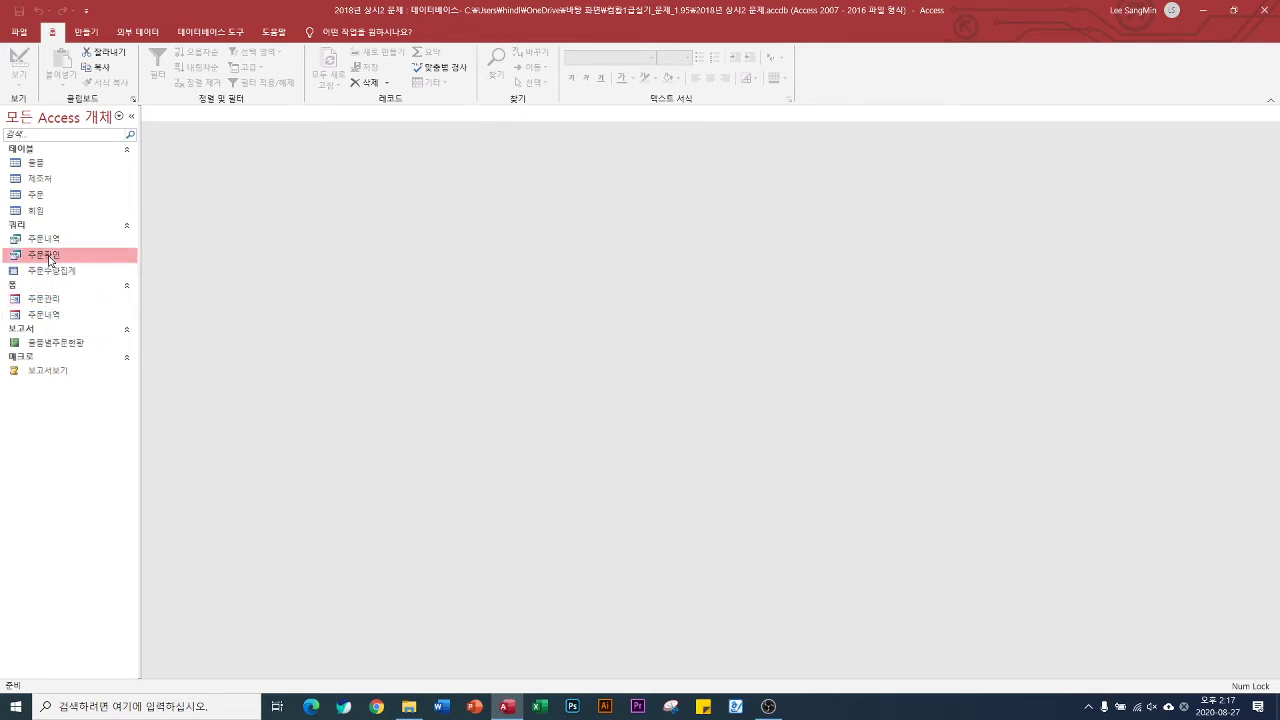
{"action": "right_click", "coordinate": [50, 257]}
{"action": "left_click", "coordinate": [91, 278]}
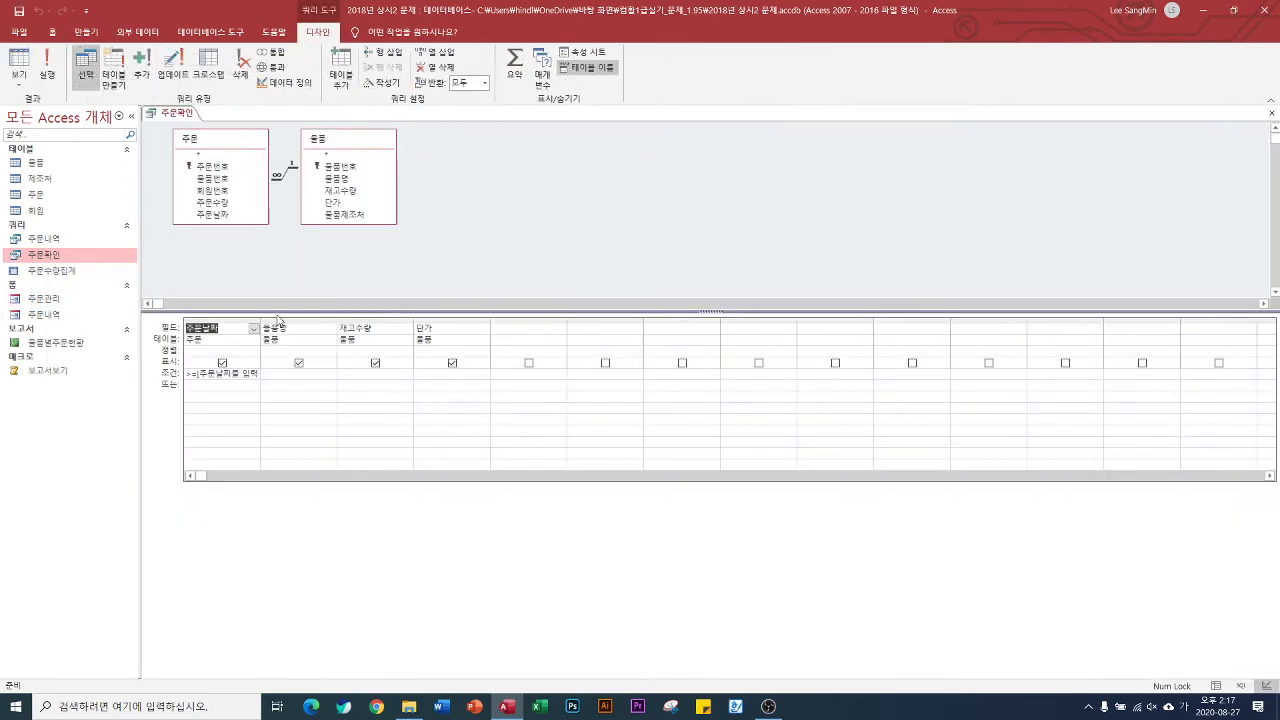
{"action": "left_click", "coordinate": [121, 64]}
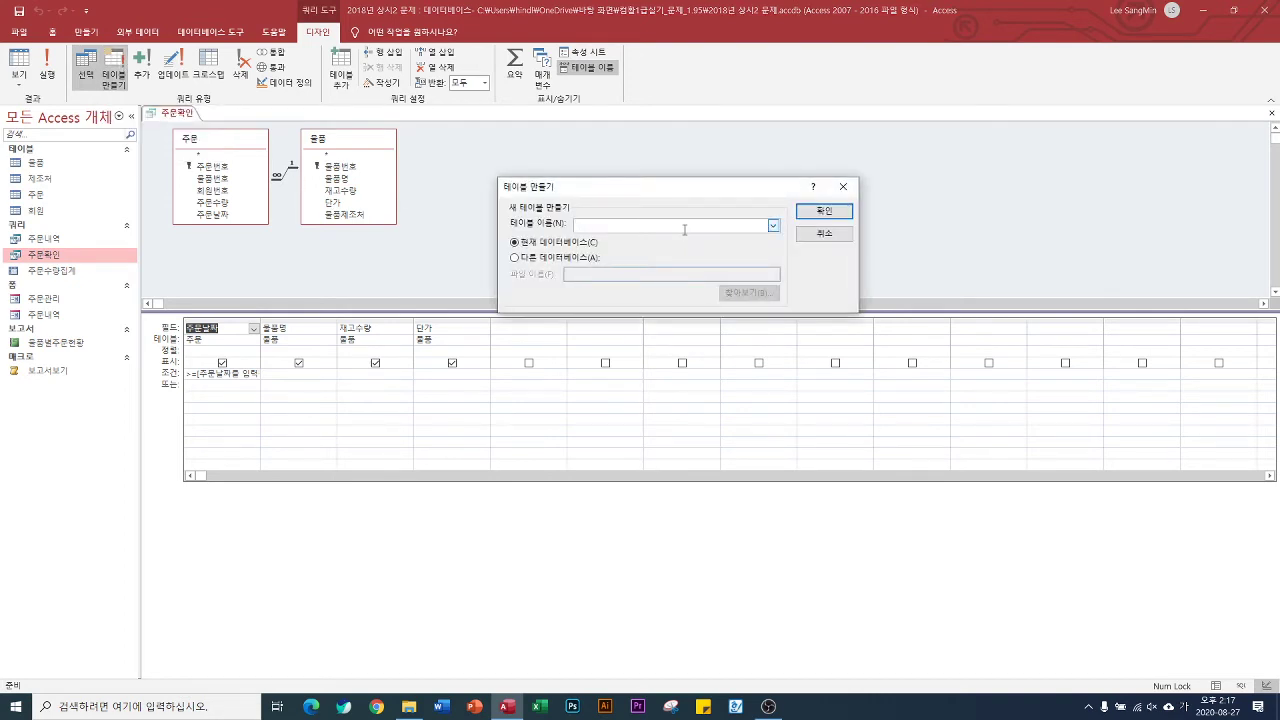
{"action": "type", "text": "ㅌ"}
{"action": "type", "text": "특별주문"}
{"action": "type", "text": "내ㅇ"}
{"action": "key", "text": "Return"}
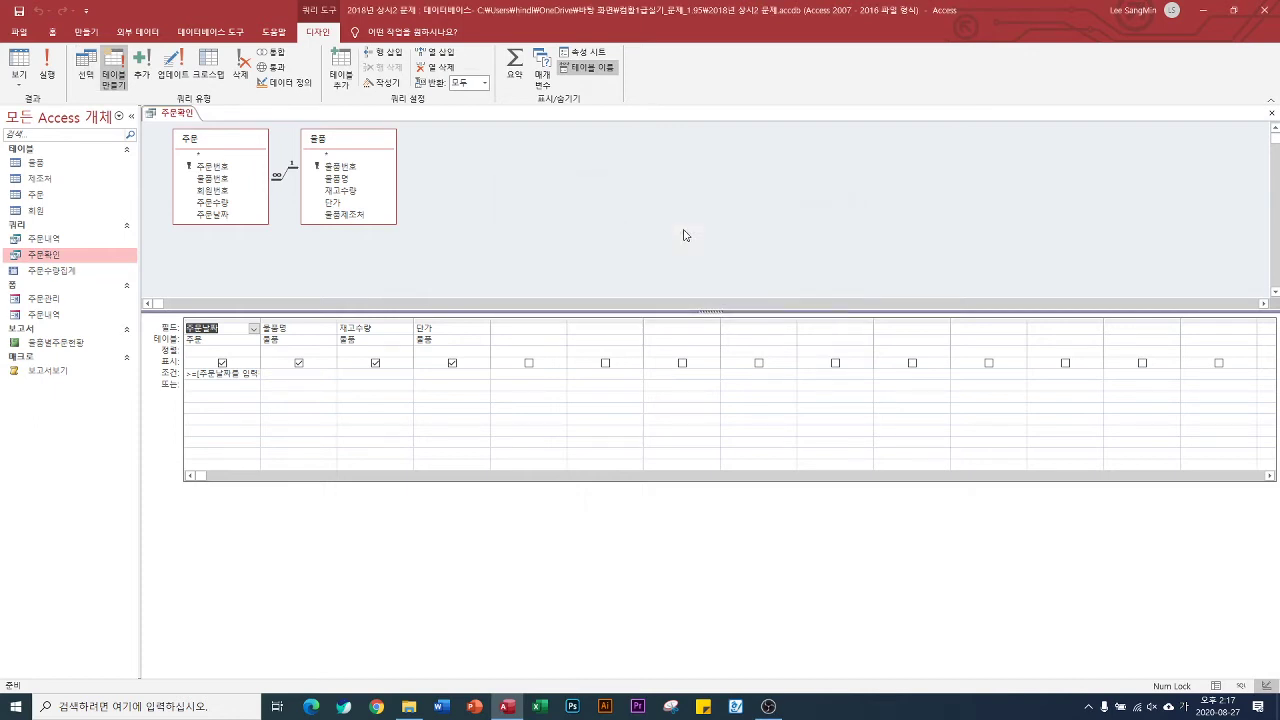
Step: Run the make-table query with 2016-05-01 as the order date and accept creating the new table
{"action": "left_click", "coordinate": [55, 73]}
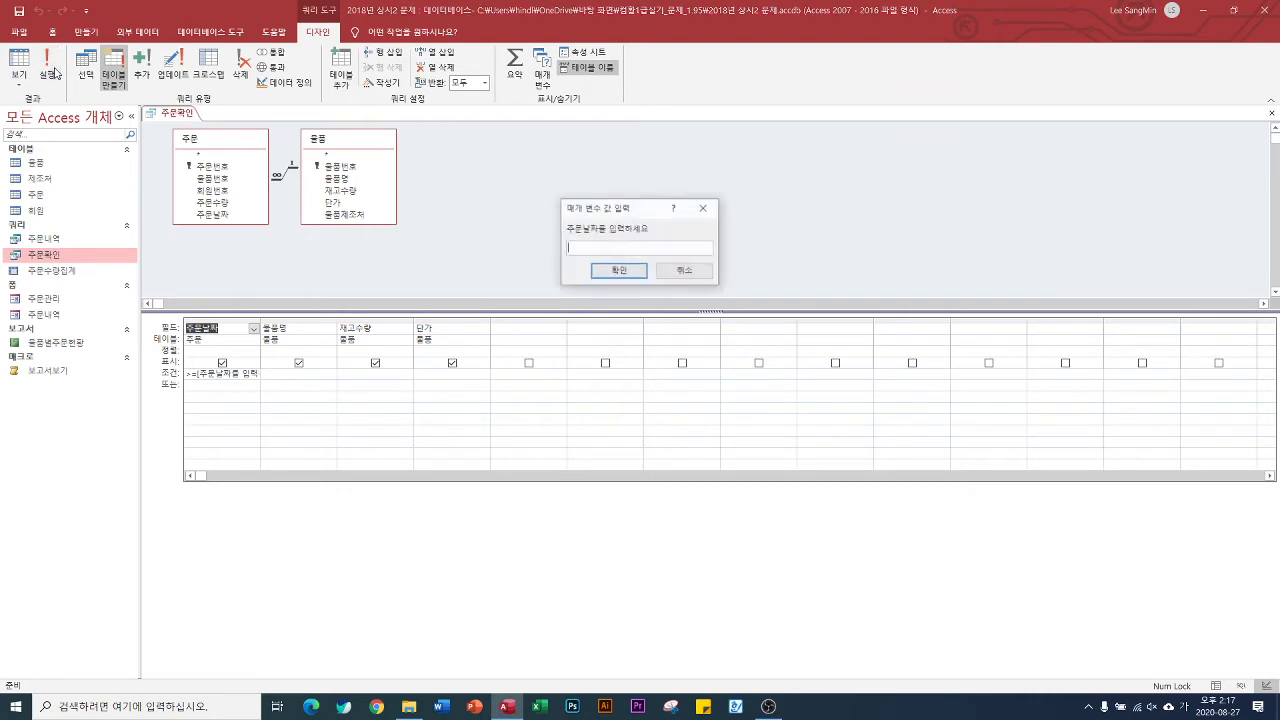
{"action": "type", "text": "2016"}
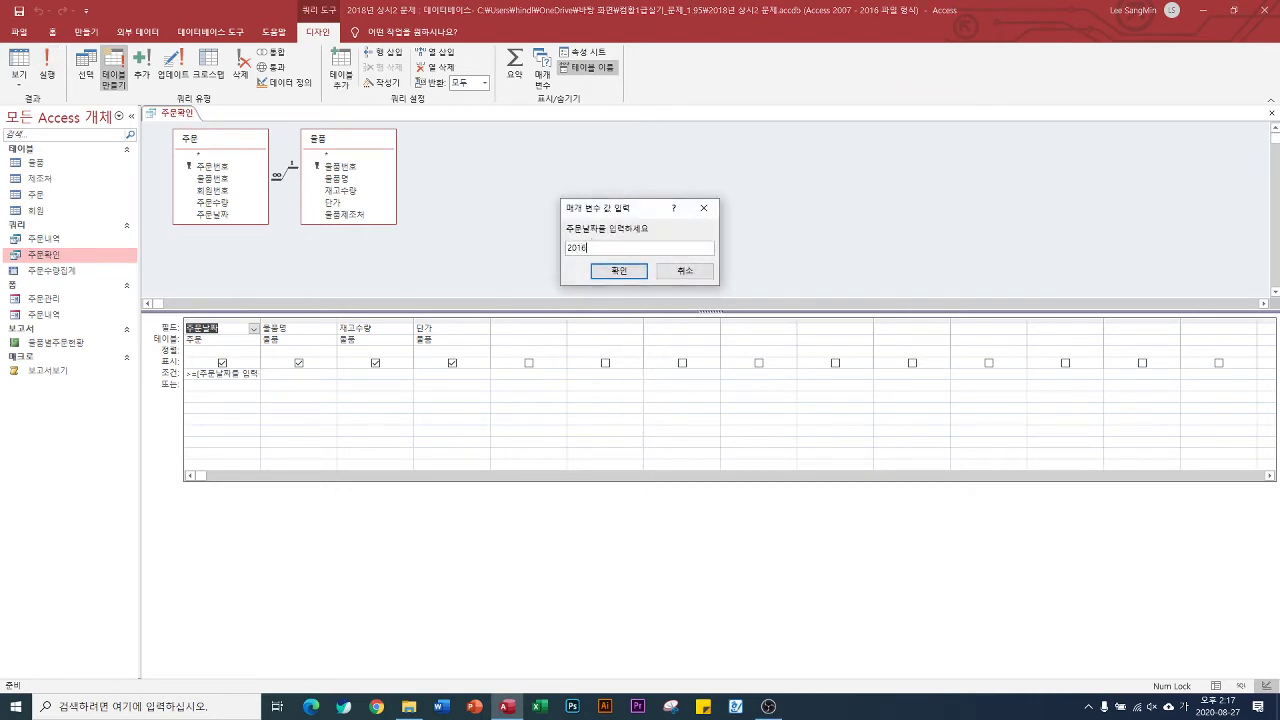
{"action": "type", "text": "-05-01"}
{"action": "left_click", "coordinate": [618, 271]}
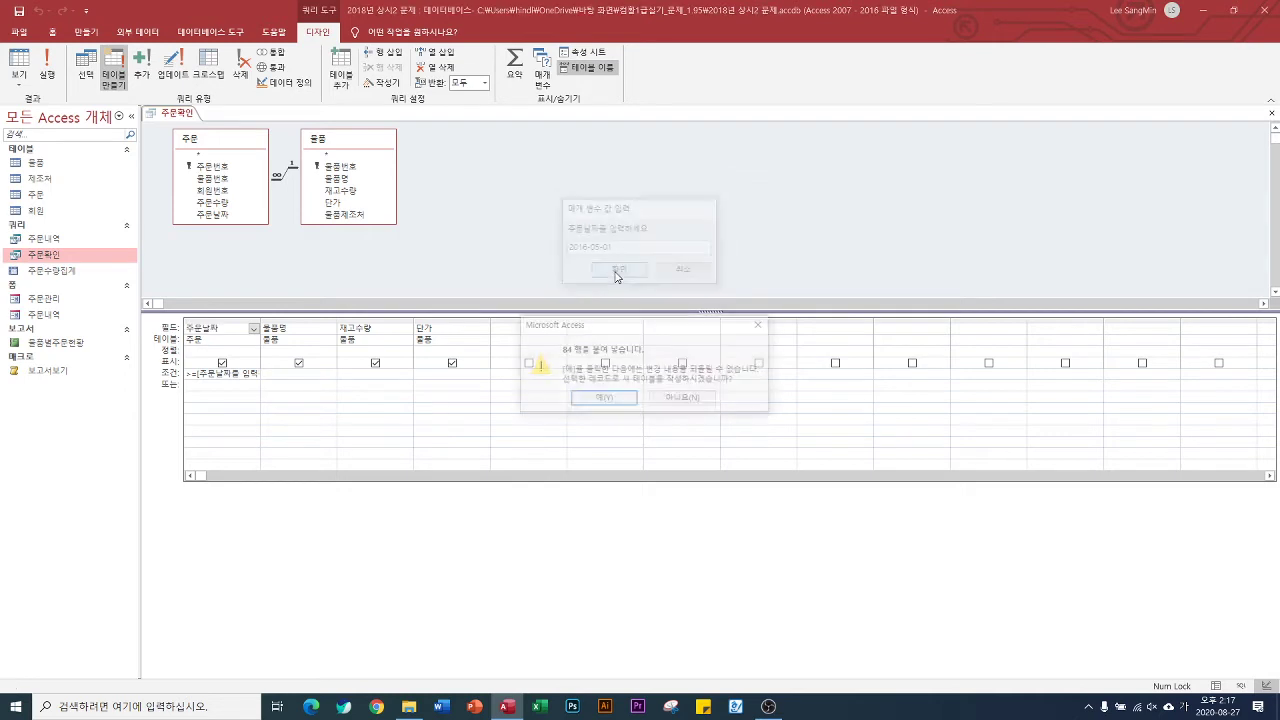
{"action": "left_click", "coordinate": [604, 399]}
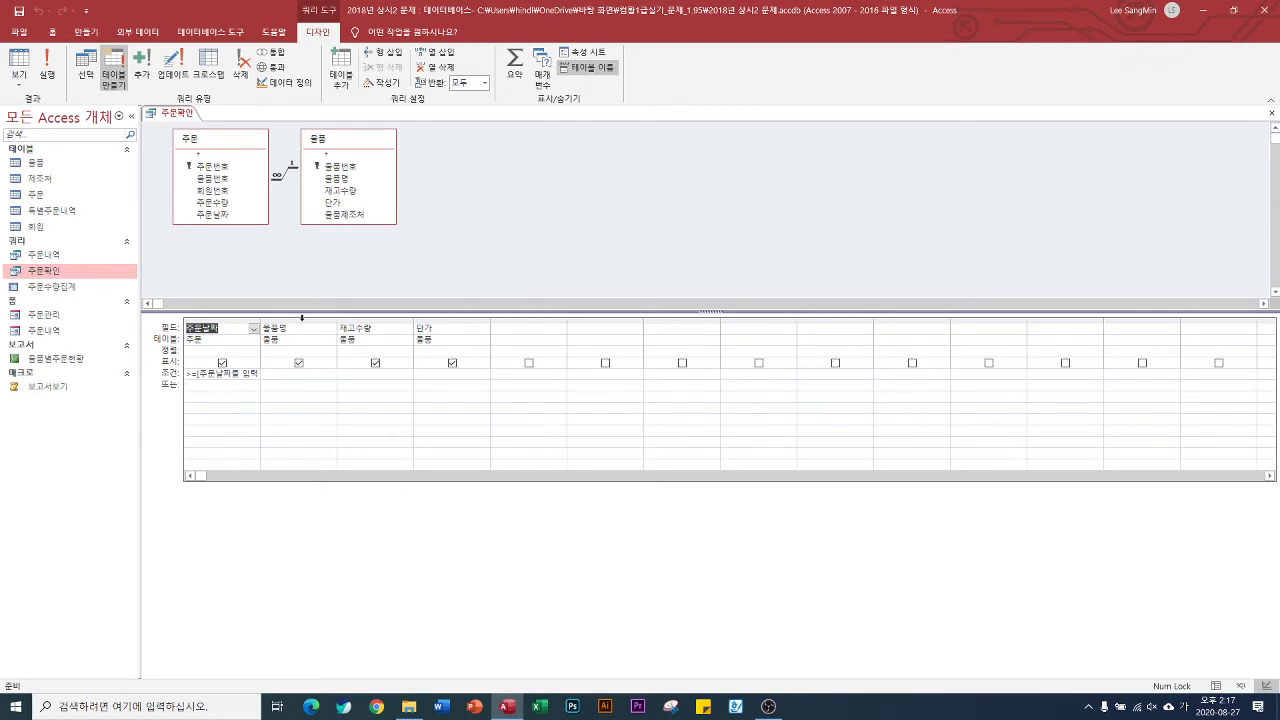
Step: Close the 주문확인 query and save its design changes
{"action": "left_click", "coordinate": [20, 88]}
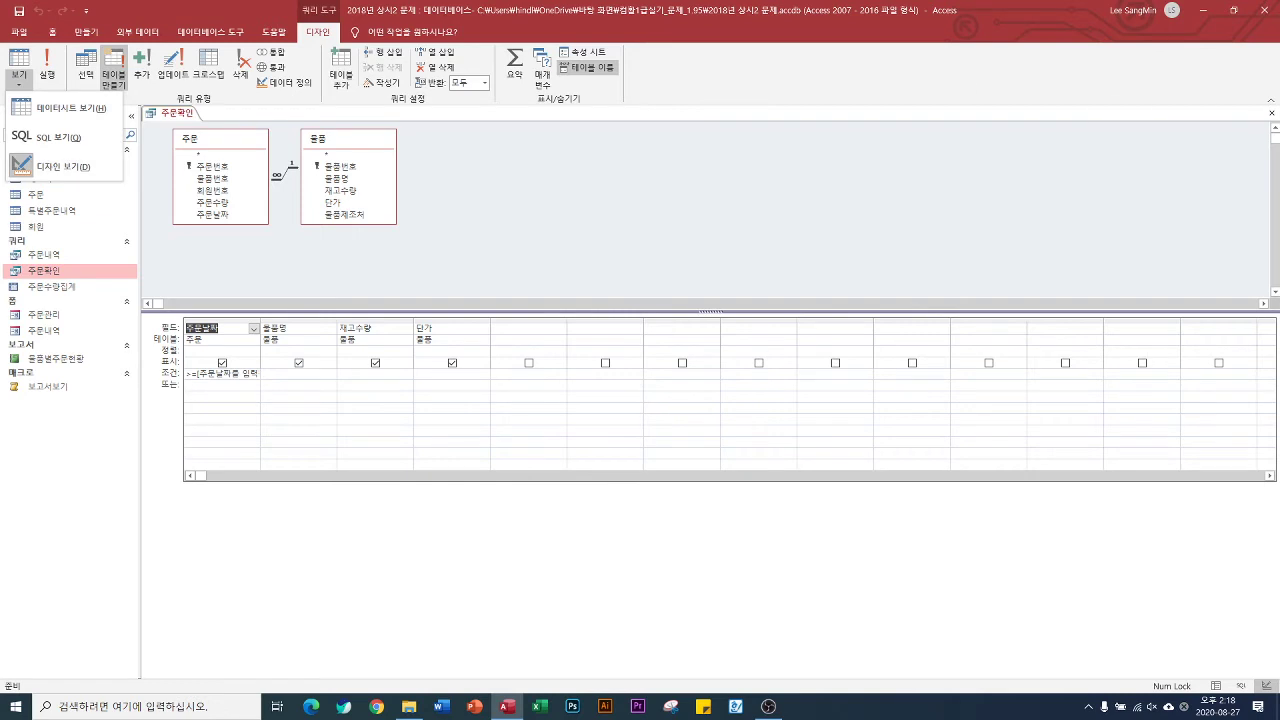
{"action": "left_click", "coordinate": [1272, 113]}
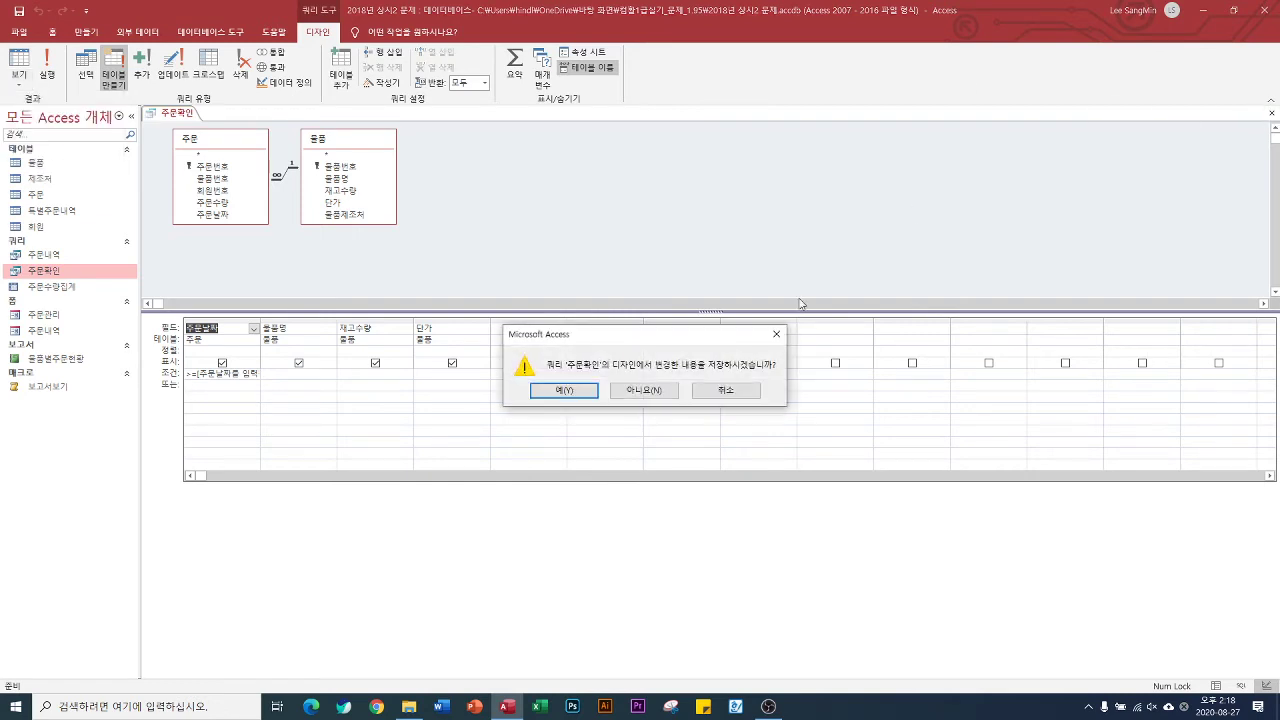
{"action": "left_click", "coordinate": [585, 390]}
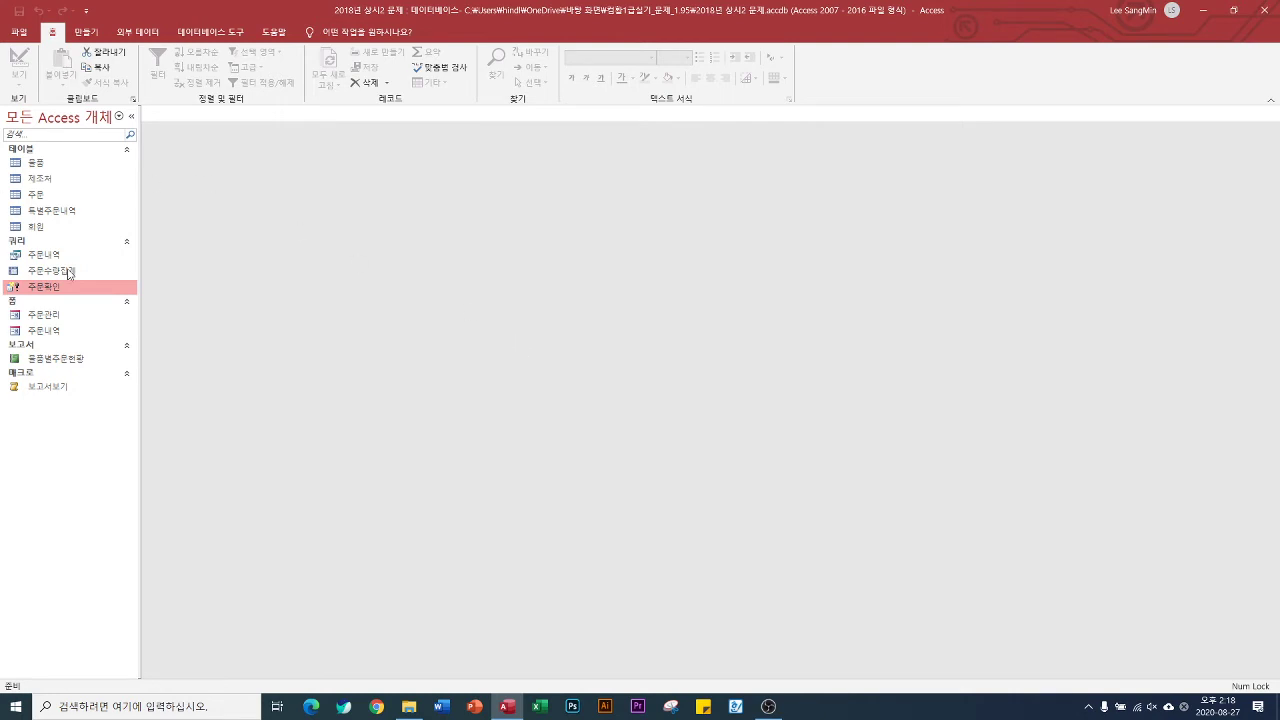
Step: Test the 닫기 button on the 주문관리 form, and switch the form to design view
{"action": "double_click", "coordinate": [45, 316]}
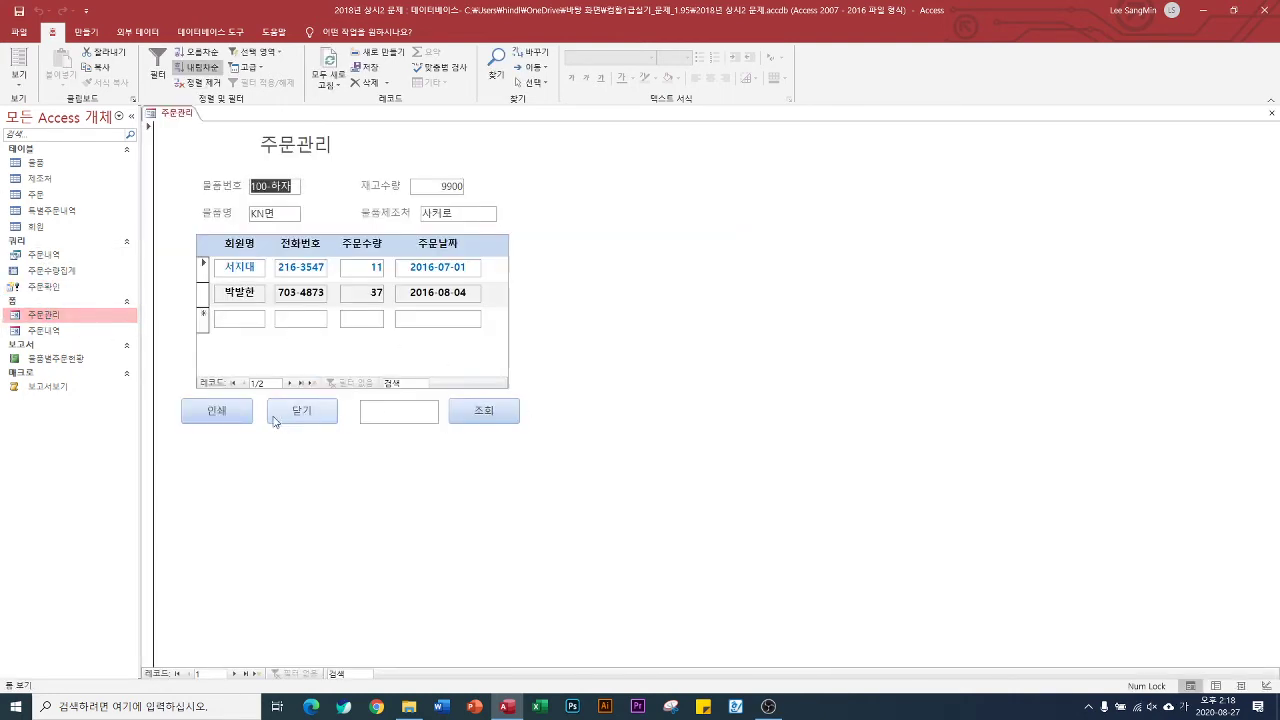
{"action": "left_click", "coordinate": [298, 420]}
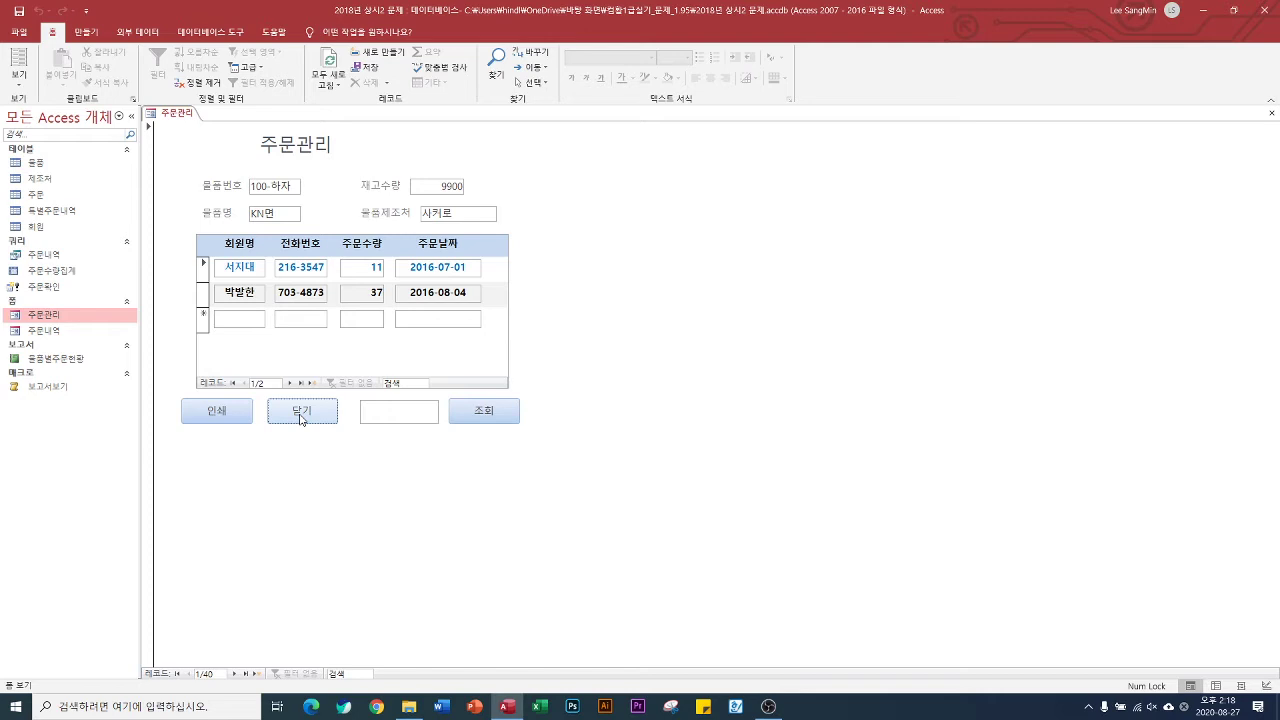
{"action": "left_click", "coordinate": [20, 88]}
{"action": "left_click", "coordinate": [55, 190]}
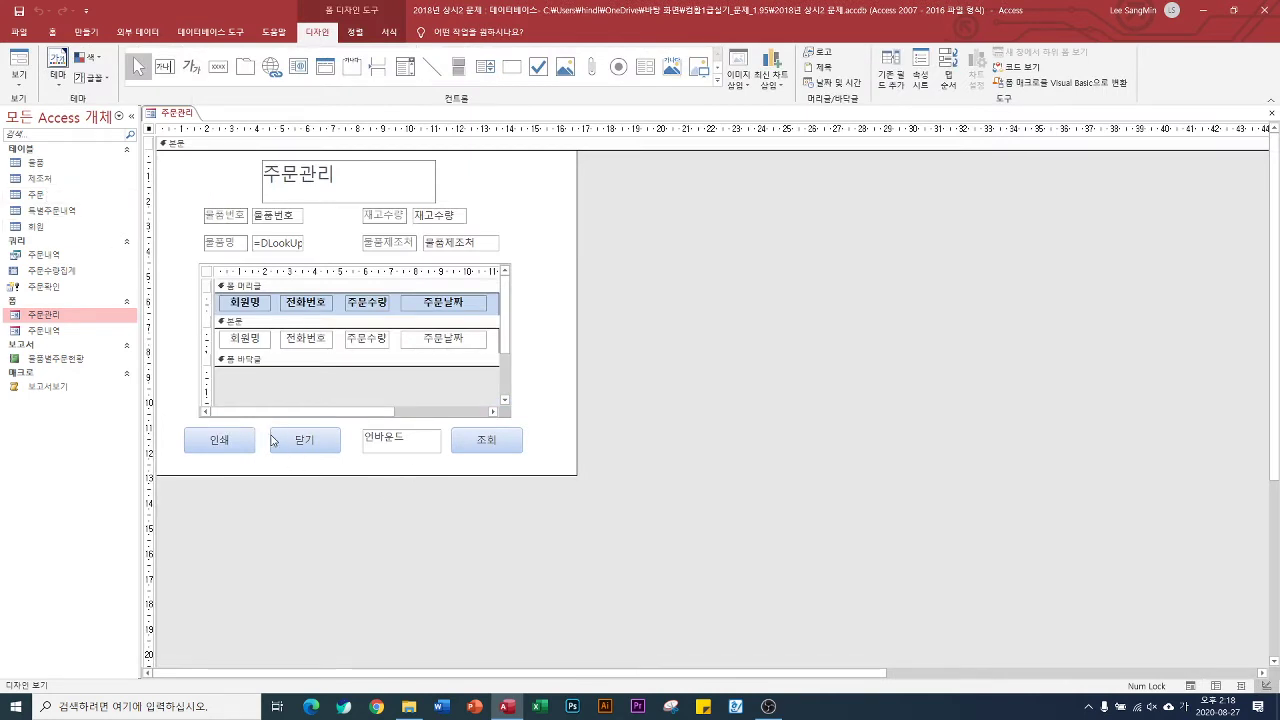
Step: Create a code-builder event procedure for the On Click event of the 닫기 button on the 주문관리 form
{"action": "left_click", "coordinate": [306, 442]}
{"action": "double_click", "coordinate": [287, 451]}
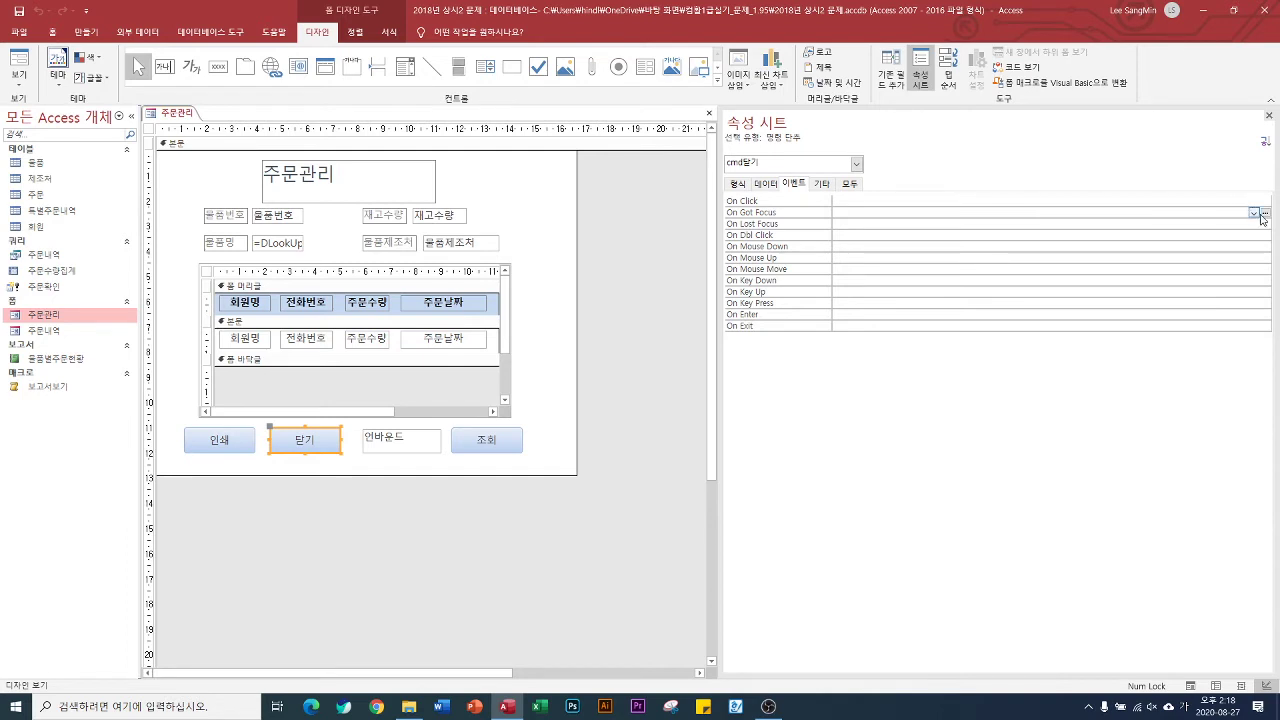
{"action": "left_click", "coordinate": [1138, 203]}
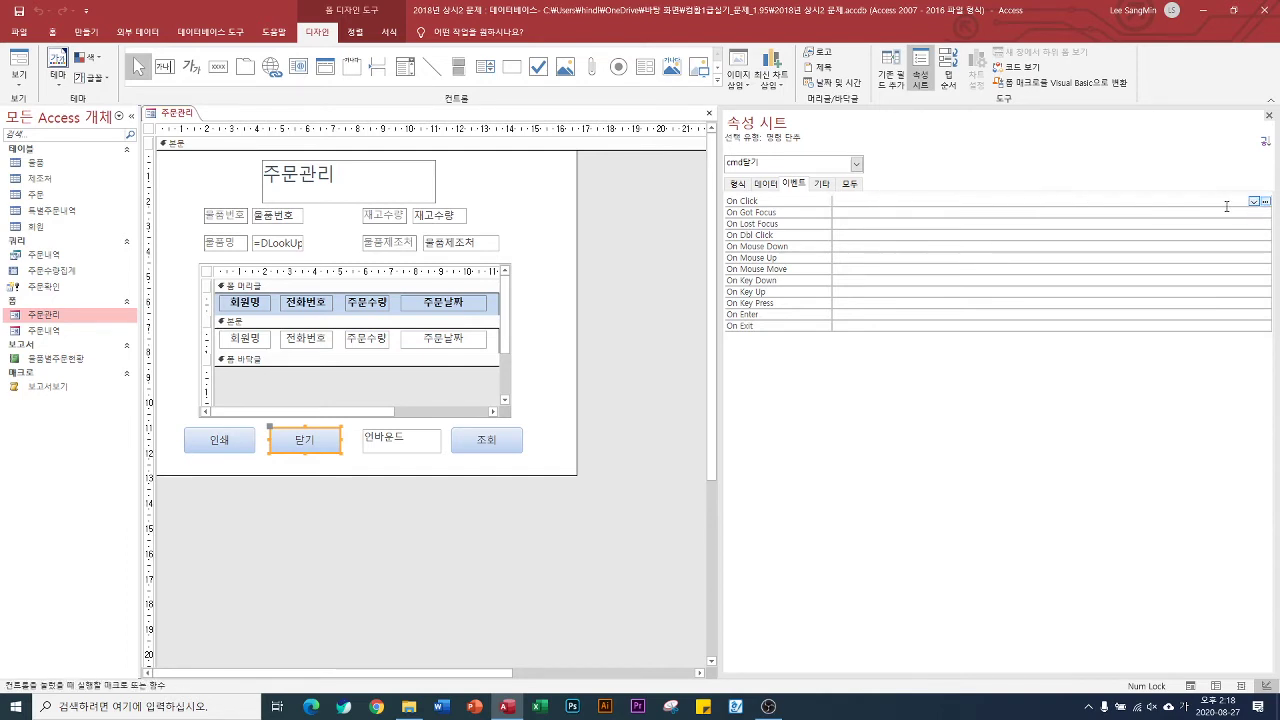
{"action": "left_click", "coordinate": [1265, 202]}
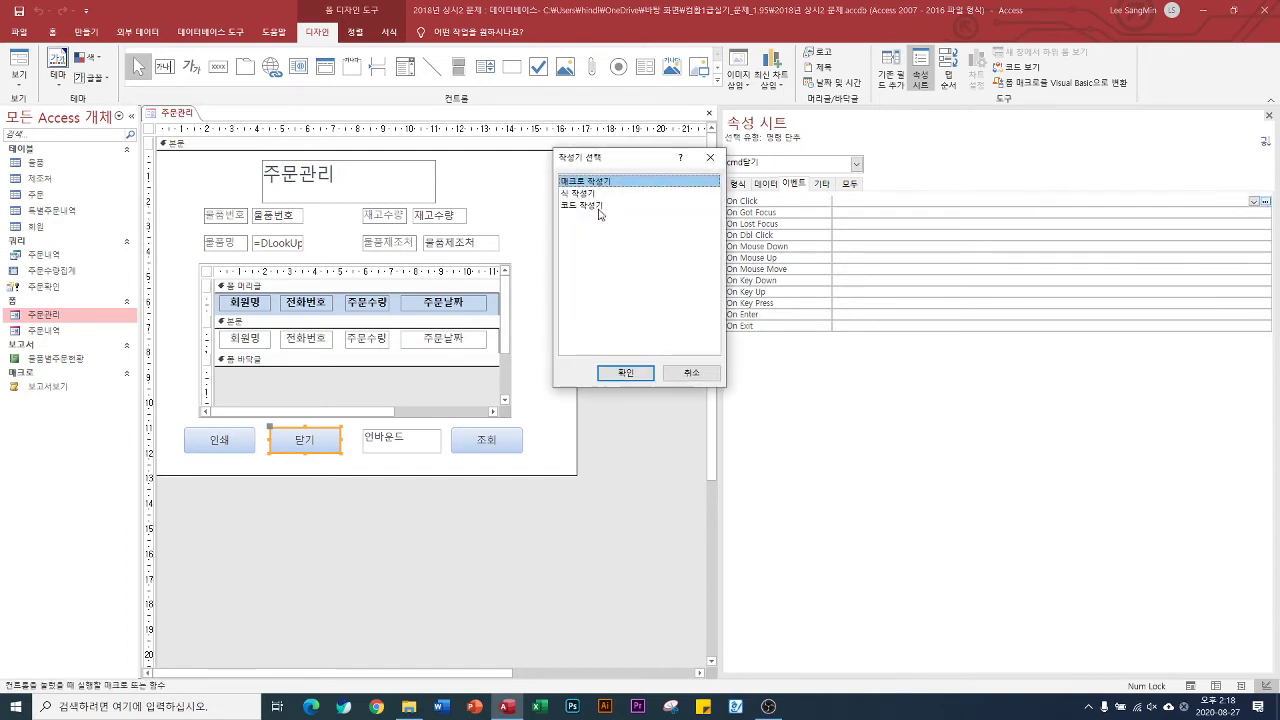
{"action": "left_click", "coordinate": [600, 206]}
{"action": "left_click", "coordinate": [626, 372]}
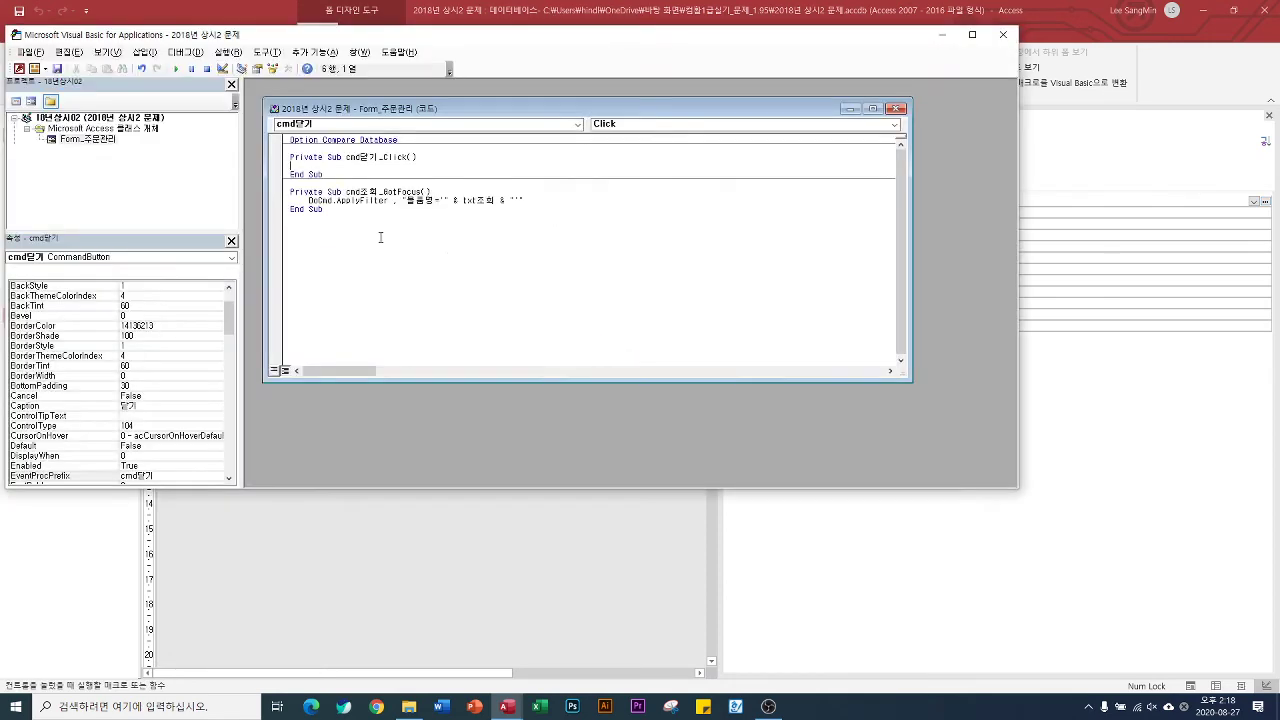
Step: In the cmd닫기_Click procedure, assign a Yes/No message box asking "폼을 종료할까요?" to variable a using vbYesNo
{"action": "key", "text": "Tab"}
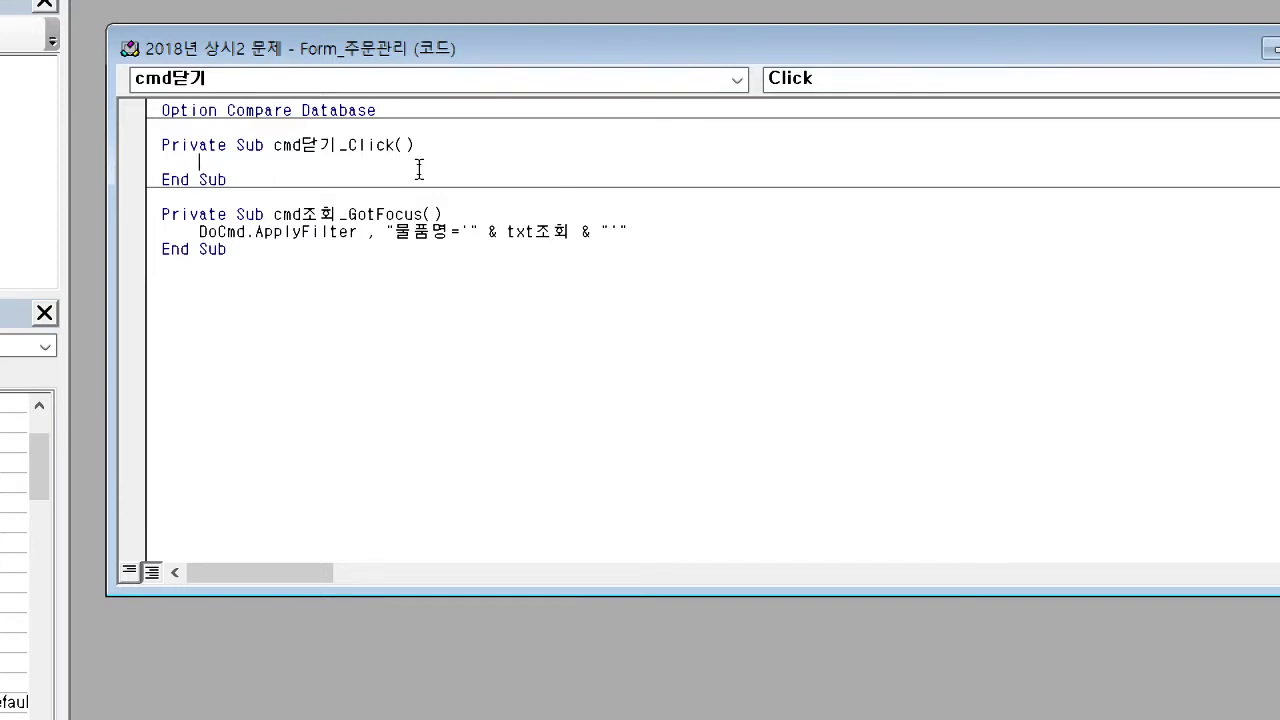
{"action": "type", "text": "ㅁ"}
{"action": "key", "text": "BackSpace"}
{"action": "type", "text": "a=msgbox("}
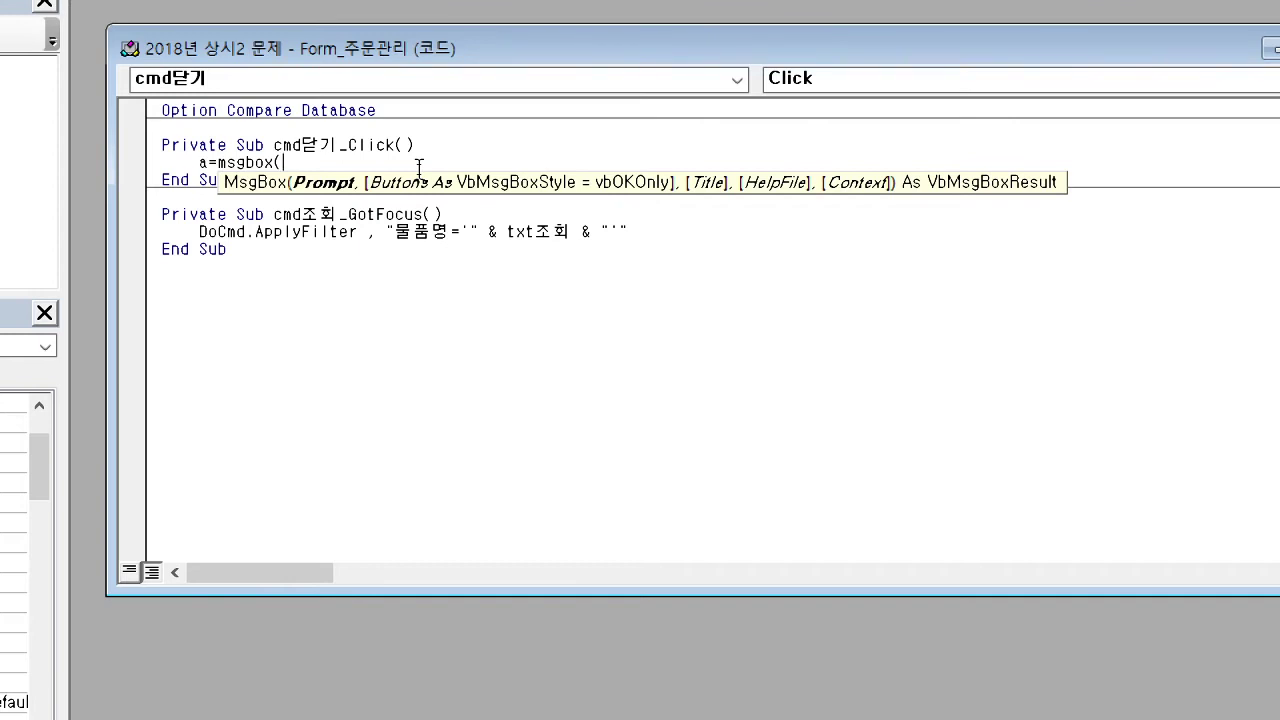
{"action": "type", "text": "\"품을 종료할"}
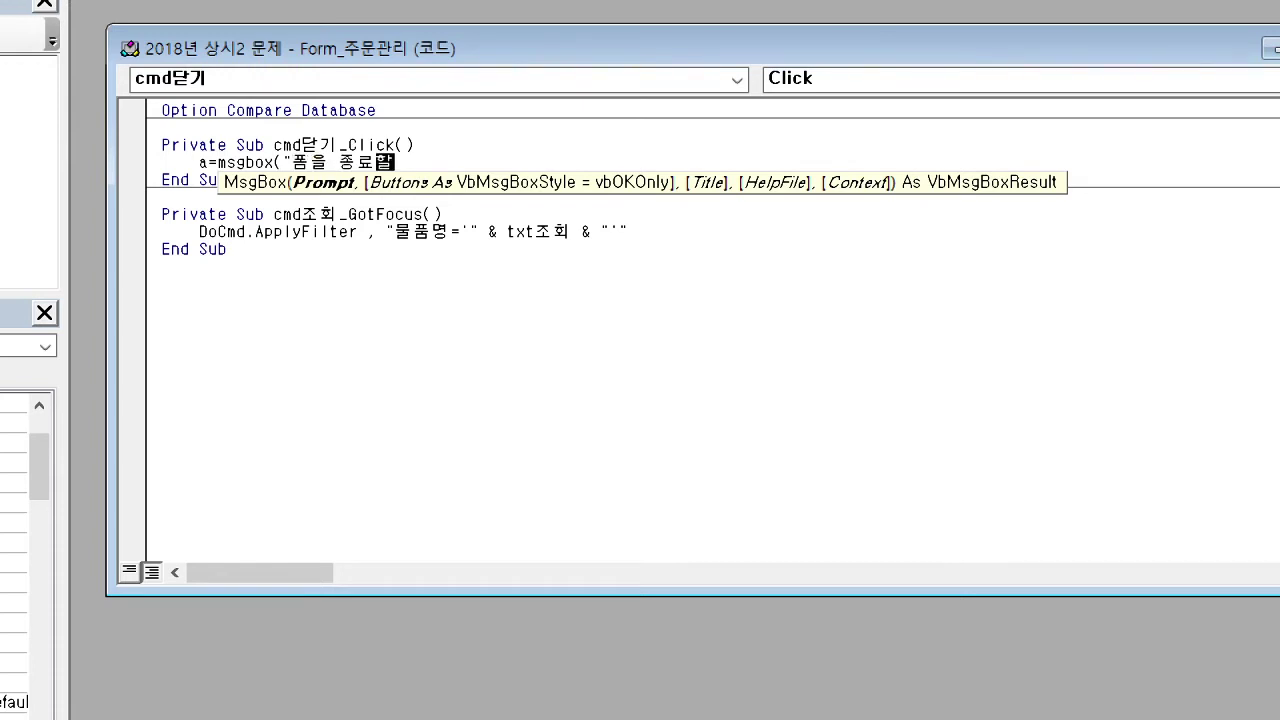
{"action": "type", "text": "까요?\","}
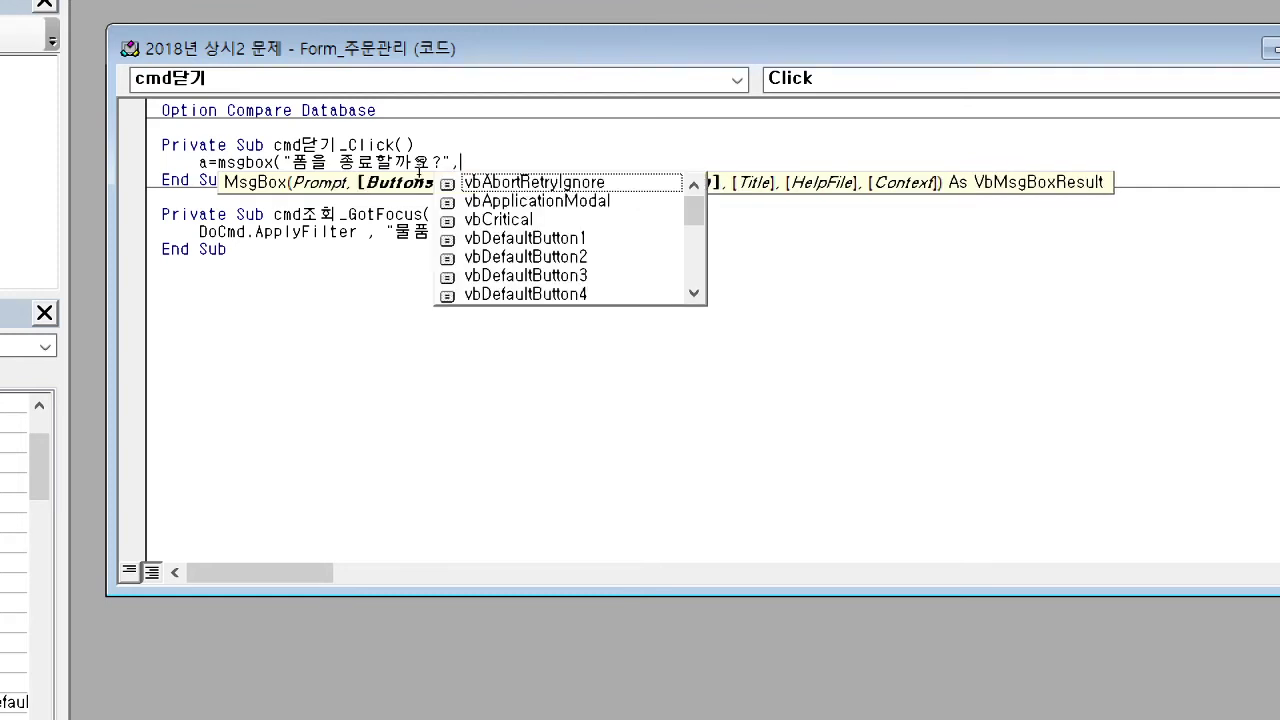
{"action": "type", "text": "vby"}
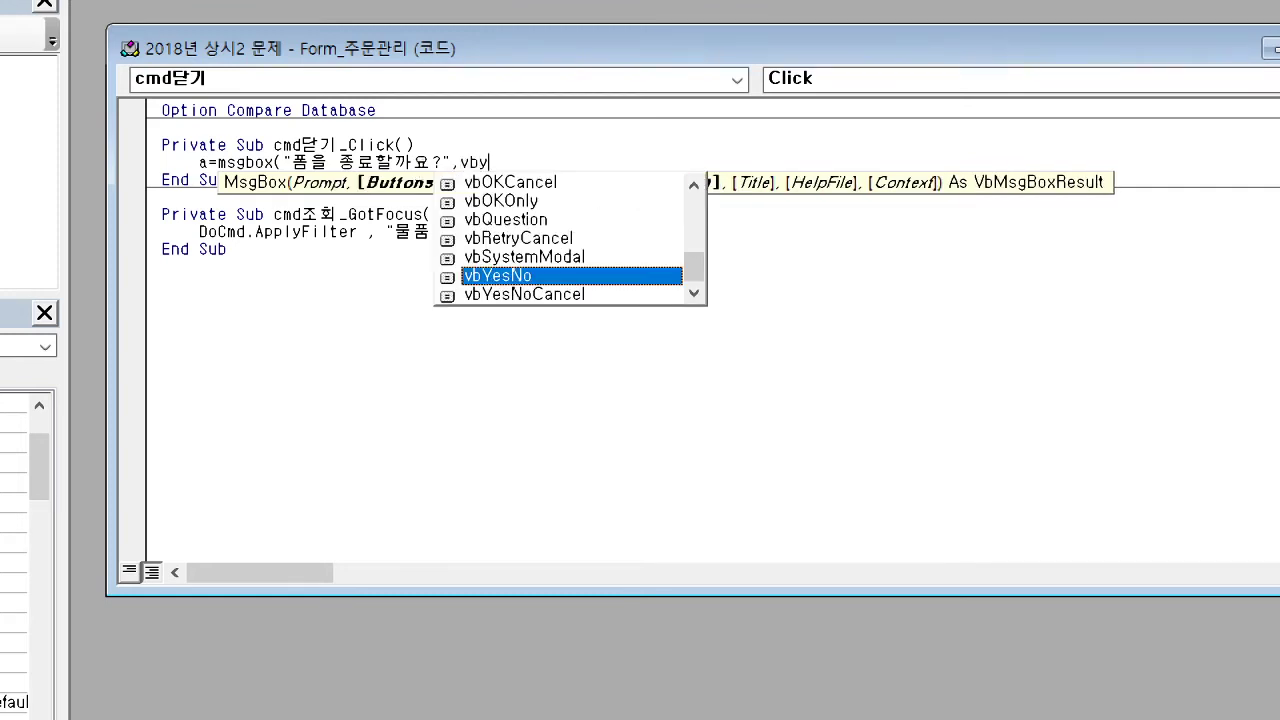
{"action": "key", "text": "Tab"}
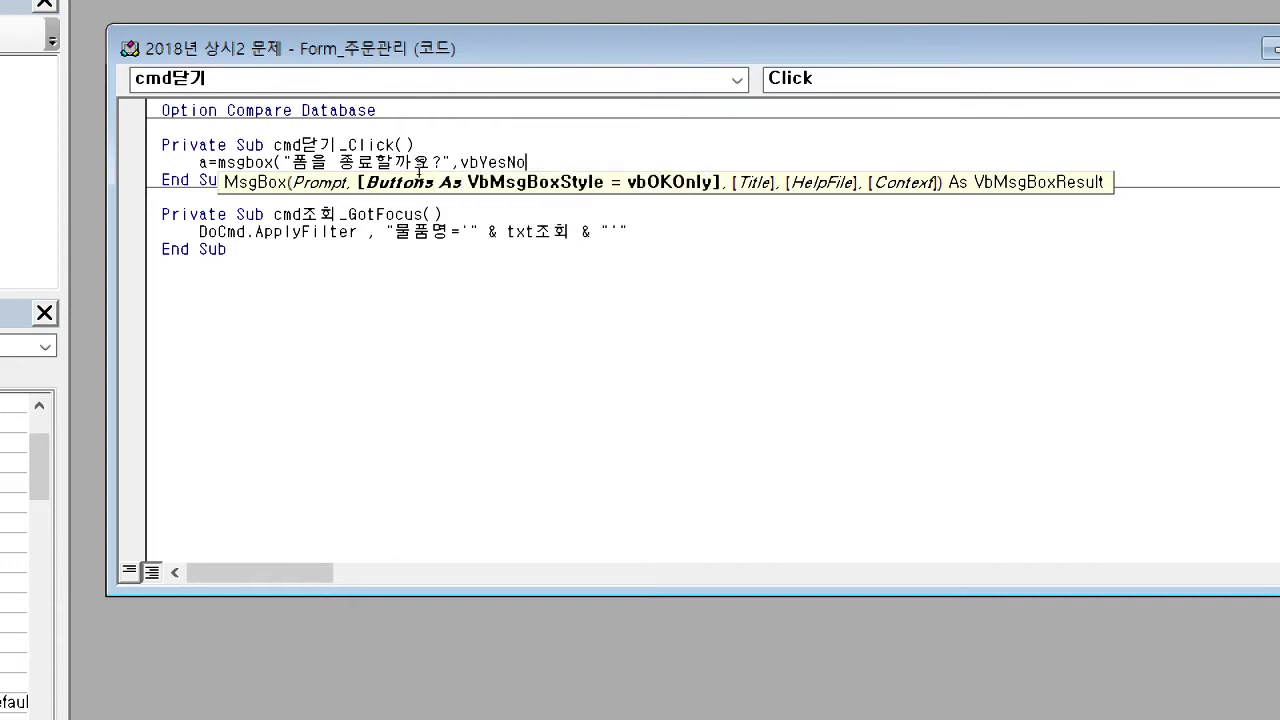
{"action": "type", "text": ")"}
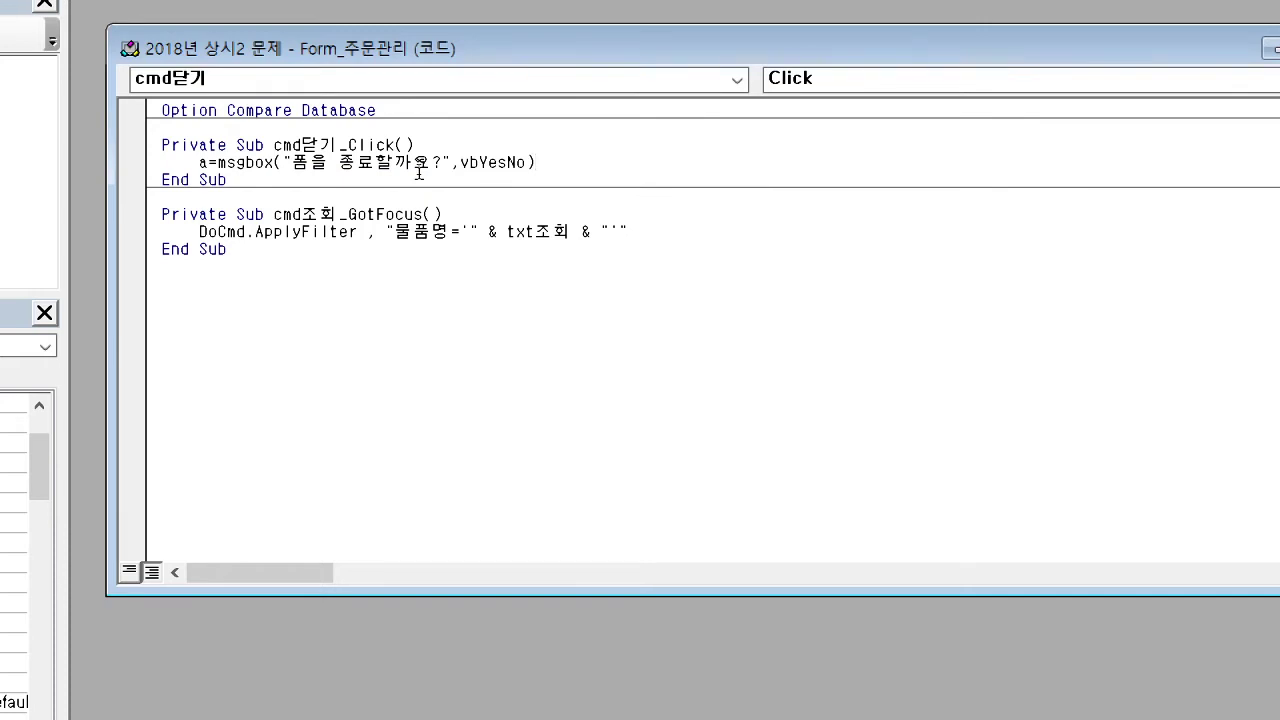
{"action": "key", "text": "Return"}
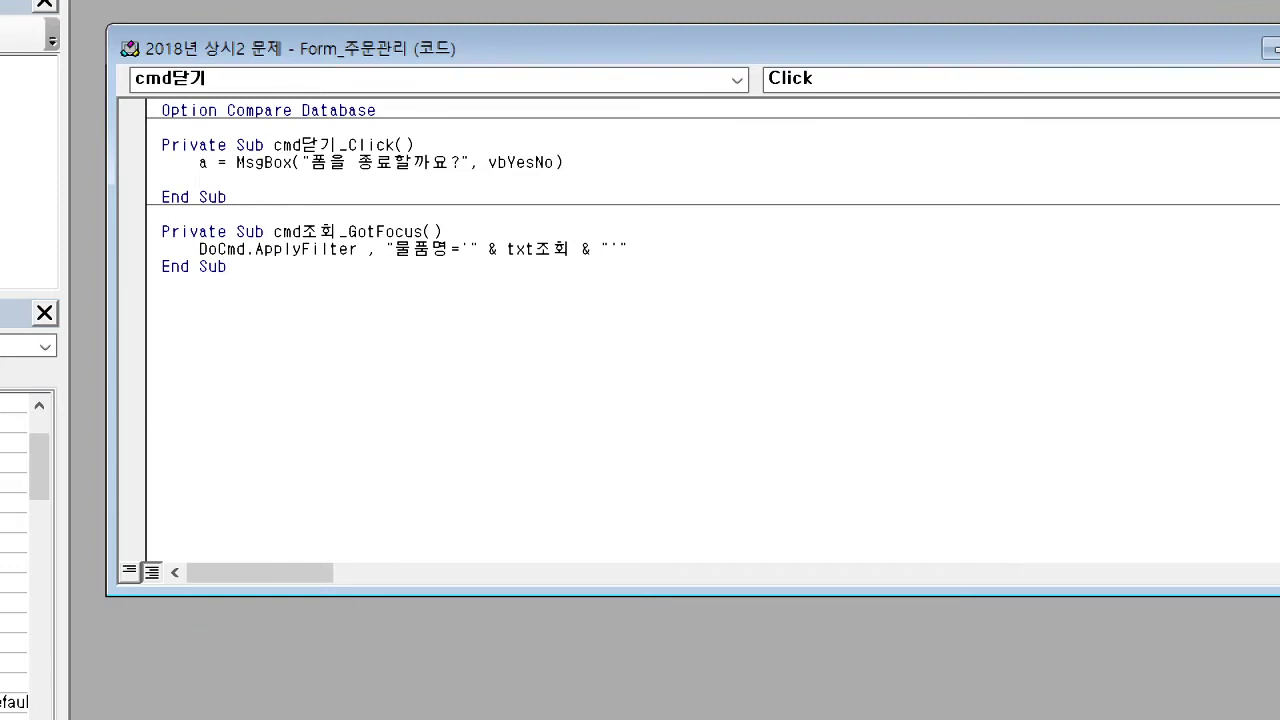
Step: Add the condition If a = vbYes Then with a DoCmd.Close statement using the acSaveYes save option beneath it
{"action": "type", "text": "if a = vbyes then"}
{"action": "key", "text": "Return"}
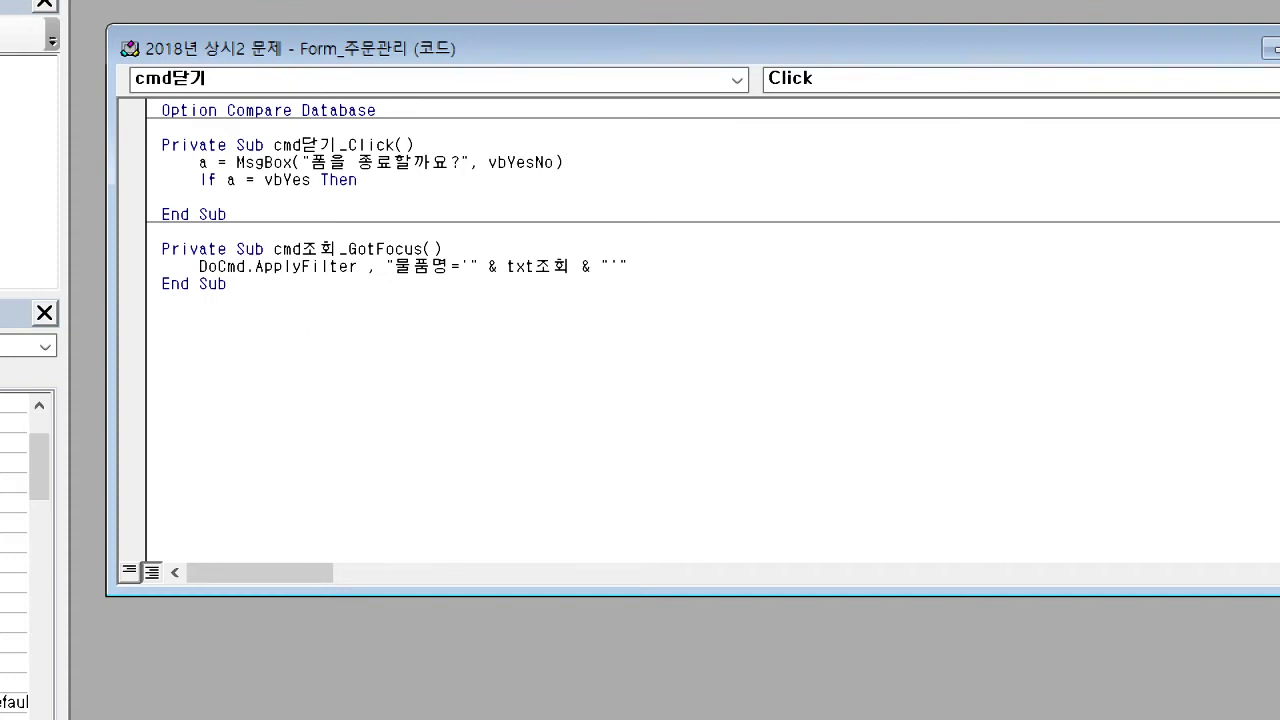
{"action": "type", "text": "docmd."}
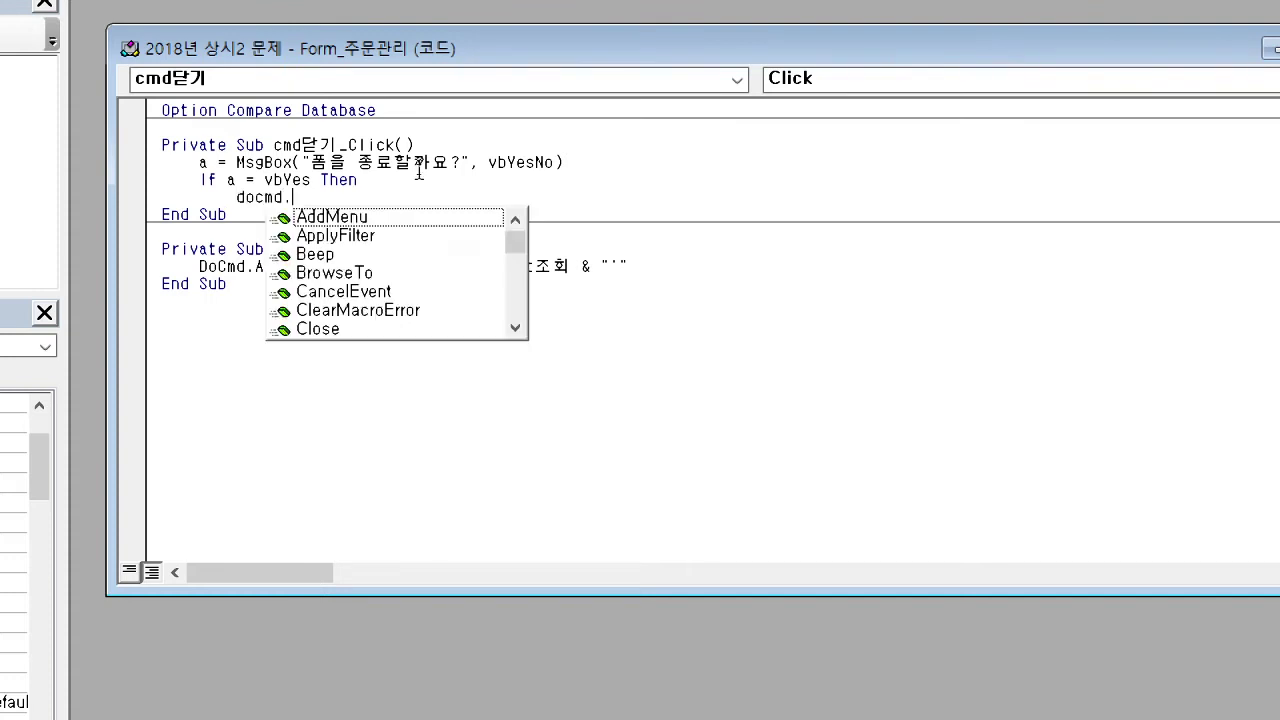
{"action": "type", "text": "op"}
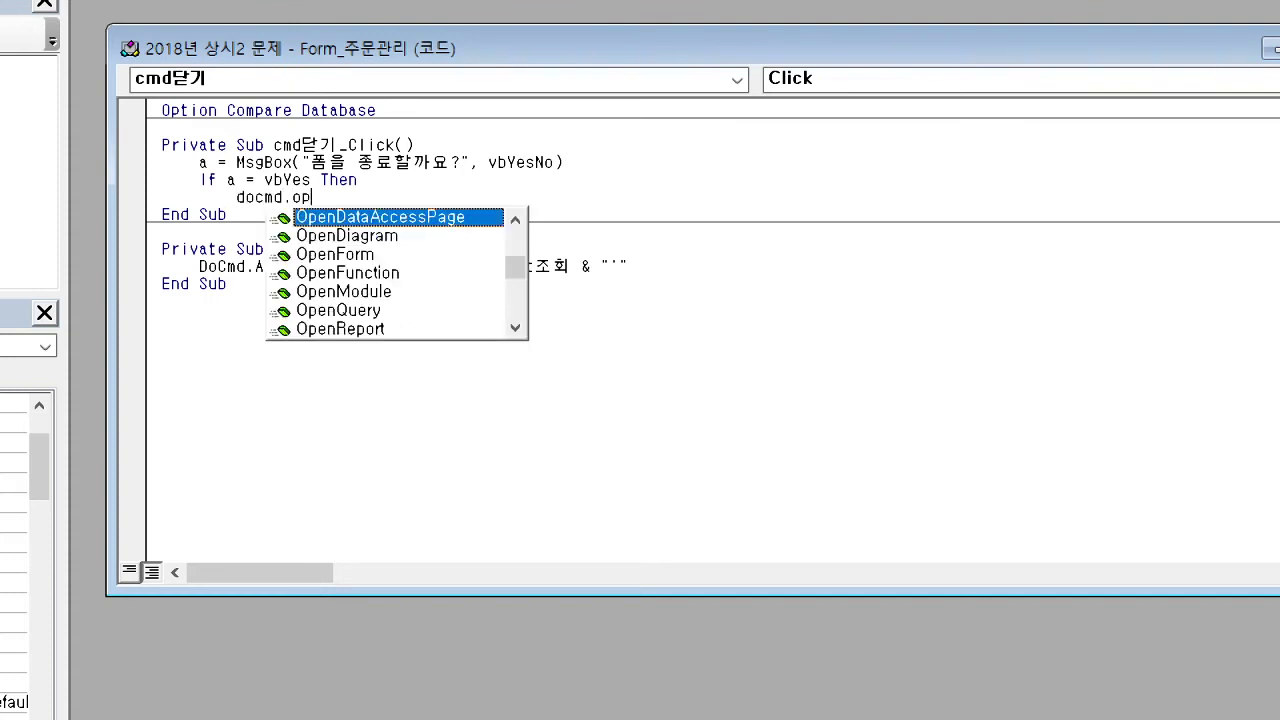
{"action": "type", "text": "en"}
{"action": "key", "text": "BackSpace"}
{"action": "key", "text": "BackSpace"}
{"action": "key", "text": "BackSpace"}
{"action": "key", "text": "BackSpace"}
{"action": "type", "text": "cmd.Cl"}
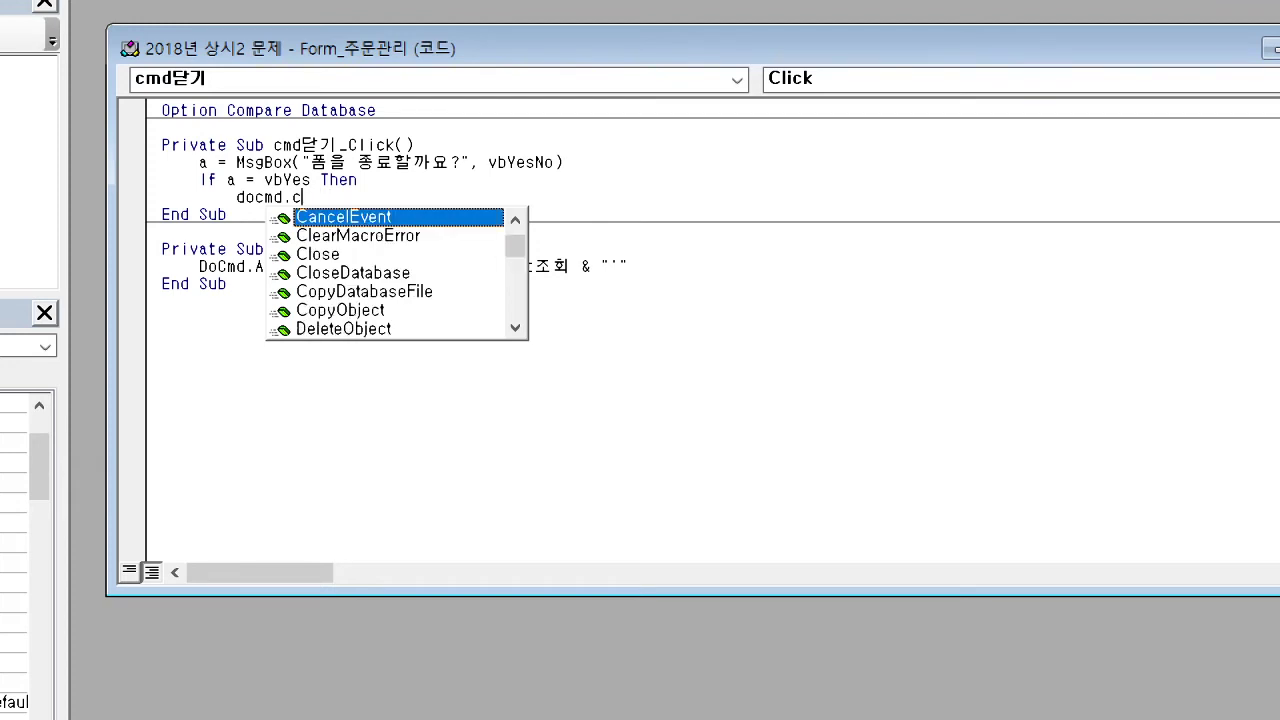
{"action": "type", "text": "ose"}
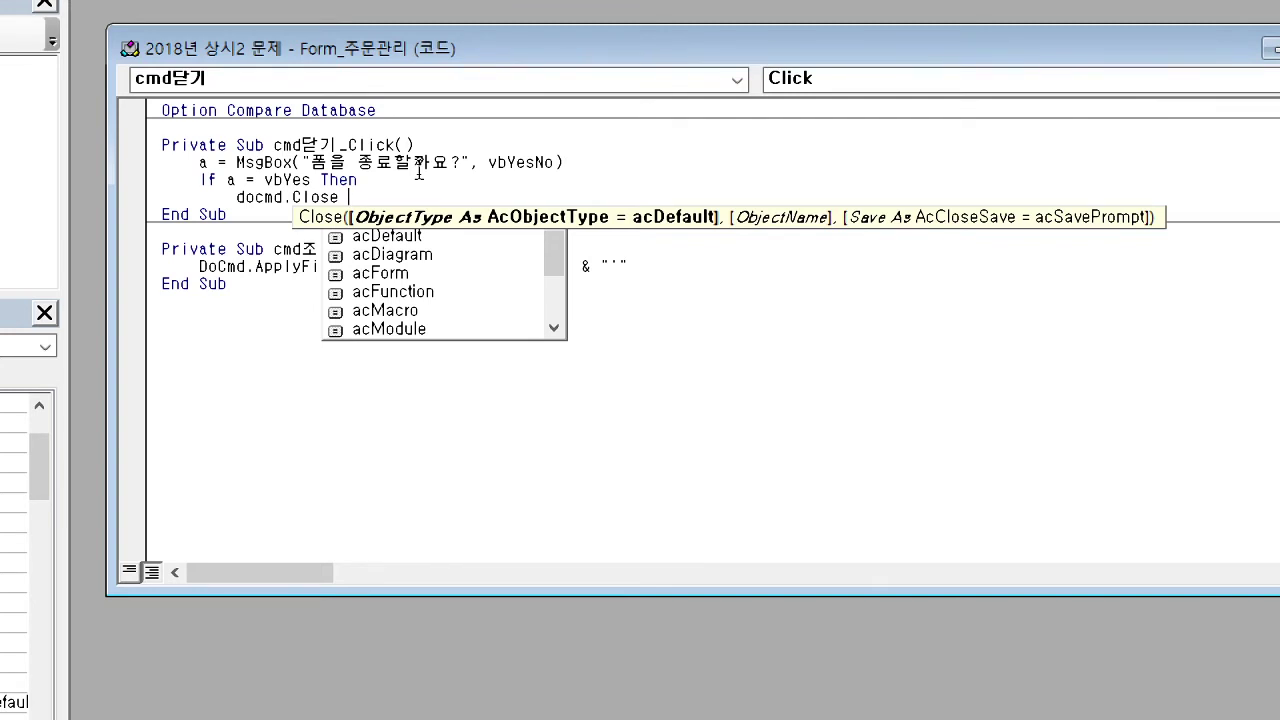
{"action": "type", "text": ","}
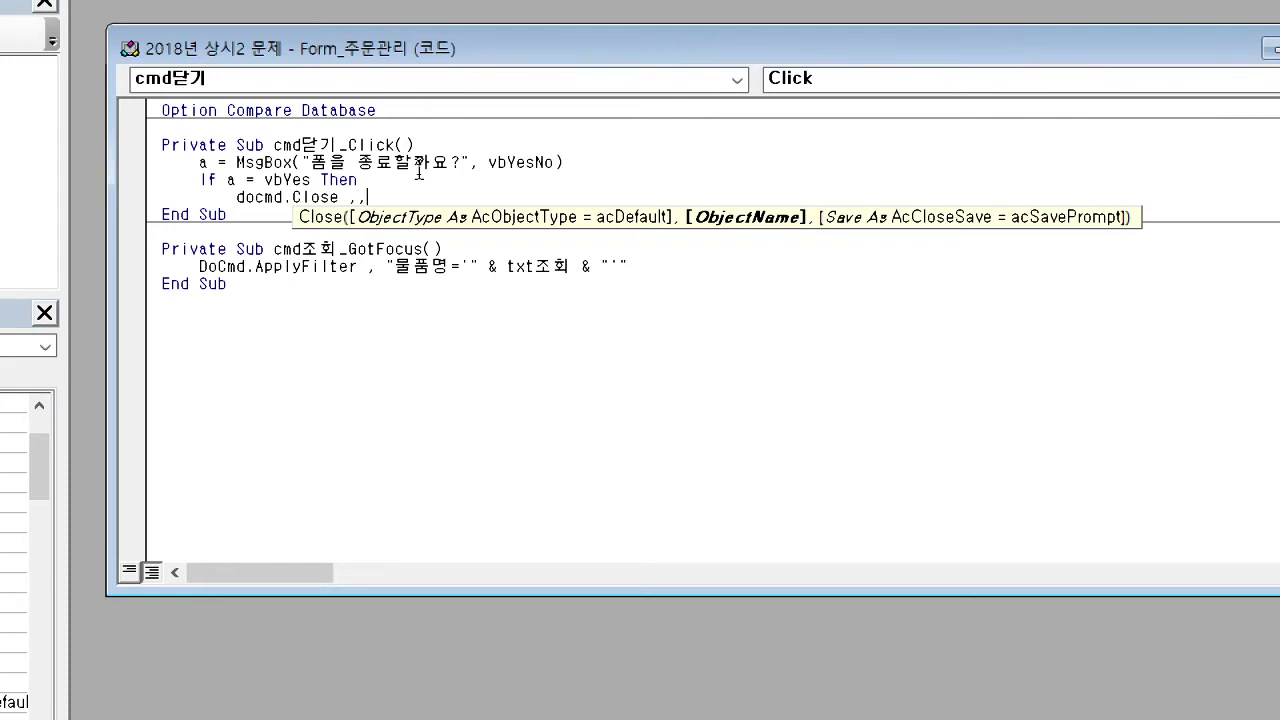
{"action": "type", "text": ","}
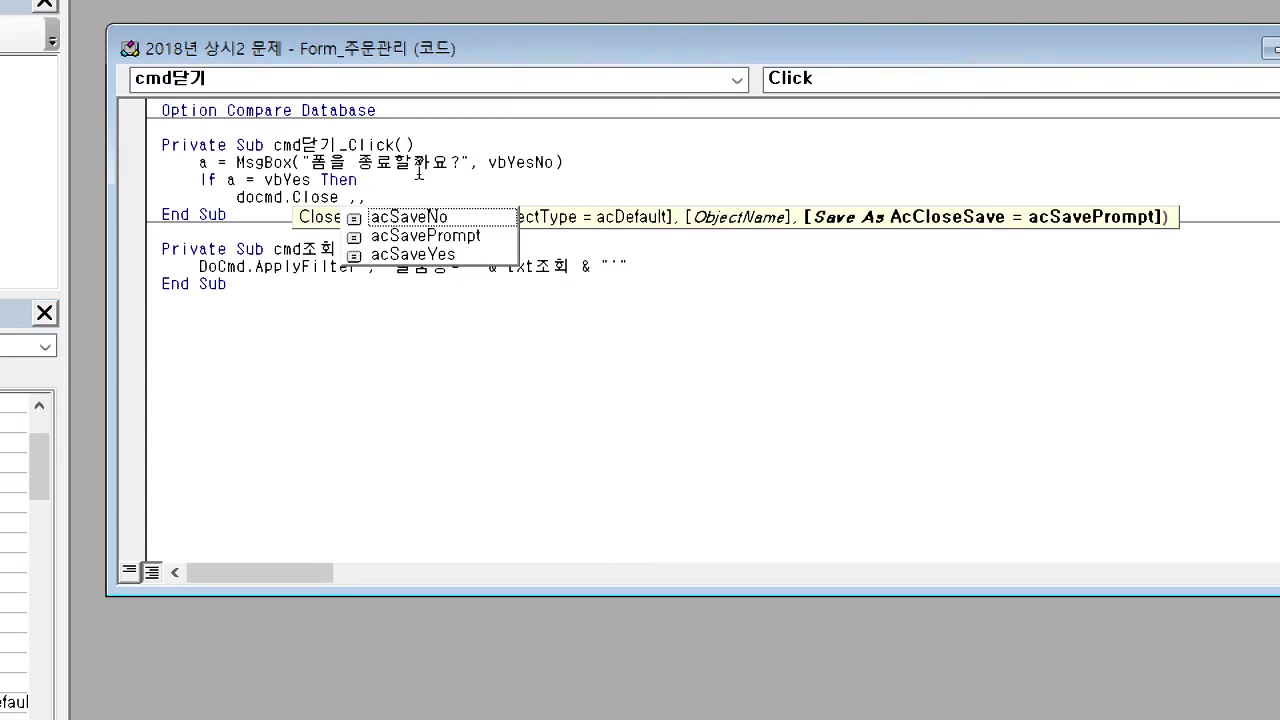
{"action": "key", "text": "Down"}
{"action": "key", "text": "Down"}
{"action": "key", "text": "Tab"}
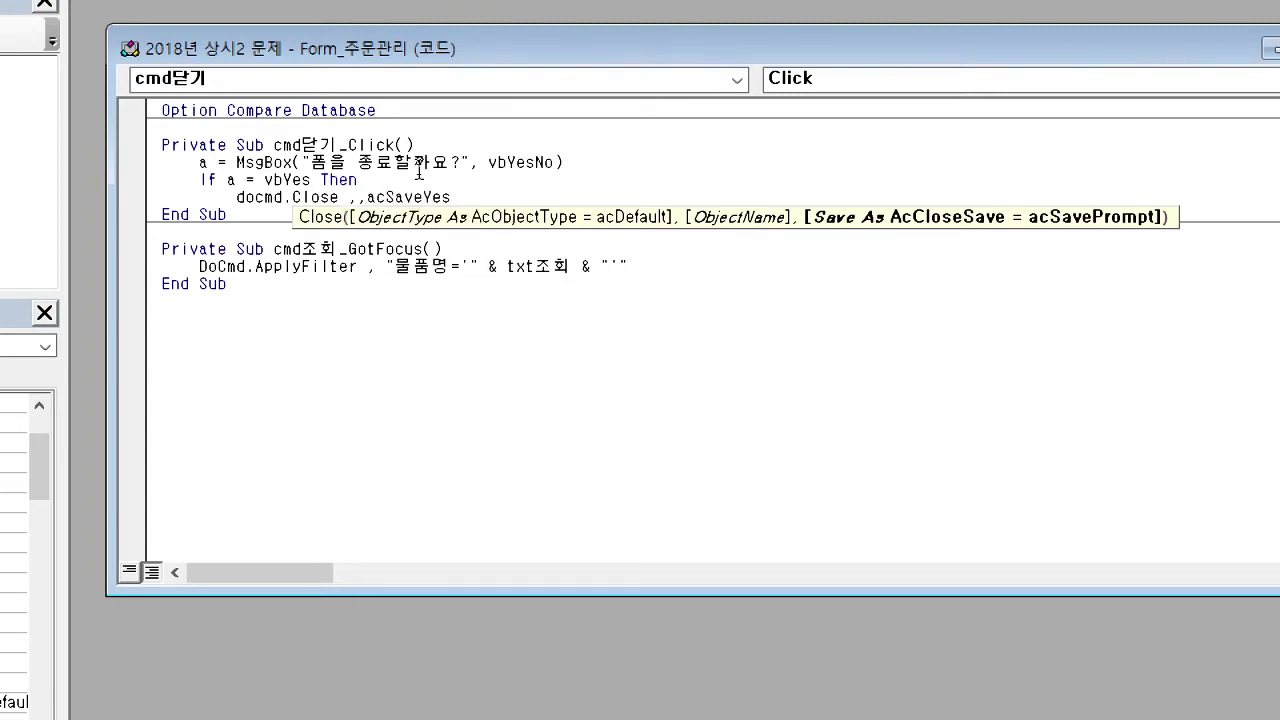
{"action": "key", "text": "Return"}
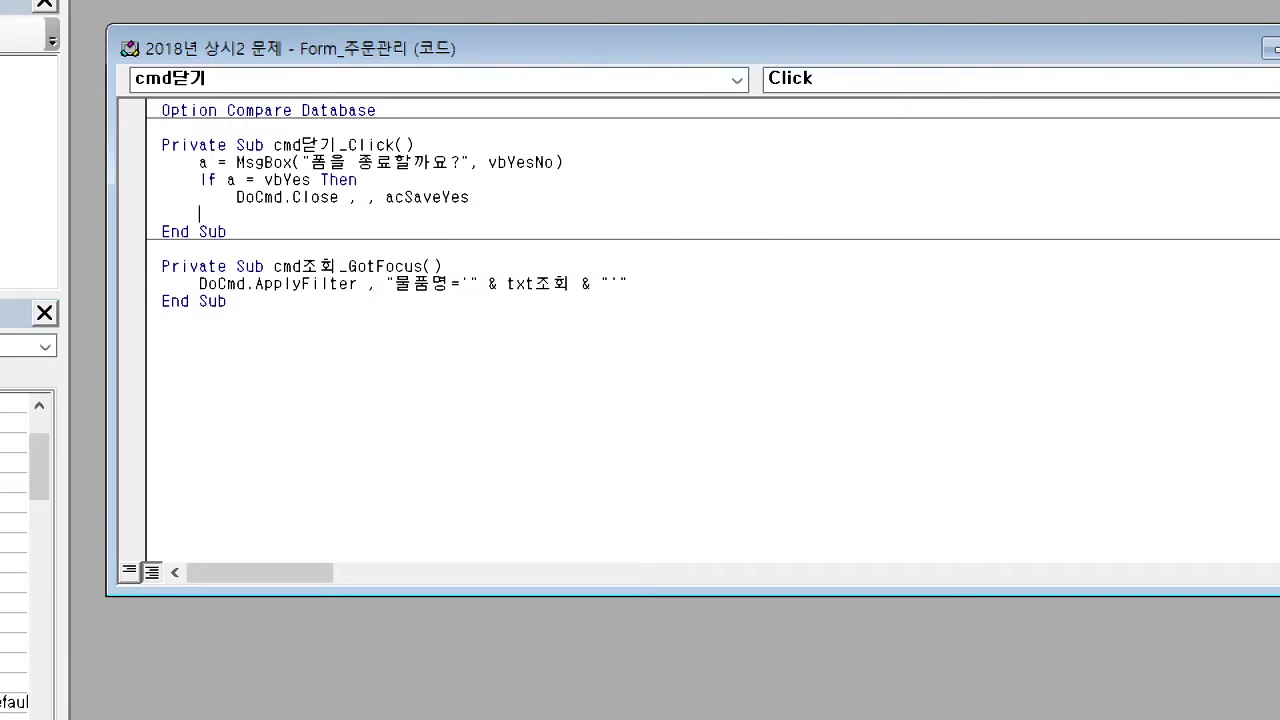
Step: Close the conditional block in the cmd닫기_Click procedure with an indented End If line
{"action": "type", "text": "둥"}
{"action": "key", "text": "Hangul"}
{"action": "key", "text": "BackSpace"}
{"action": "key", "text": "BackSpace"}
{"action": "key", "text": "Tab"}
{"action": "type", "text": "end if"}
Step: Clear the DoCmd.Close arguments inside the If block and set the object type to acForm
{"action": "key", "text": "Up"}
{"action": "key", "text": "Right"}
{"action": "key", "text": "Right"}
{"action": "key", "text": "Right"}
{"action": "key", "text": "Right"}
{"action": "key", "text": "Right"}
{"action": "key", "text": "Right"}
{"action": "key", "text": "Right"}
{"action": "key", "text": "Right"}
{"action": "key", "text": "Right"}
{"action": "key", "text": "Right"}
{"action": "type", "text": "ac"}
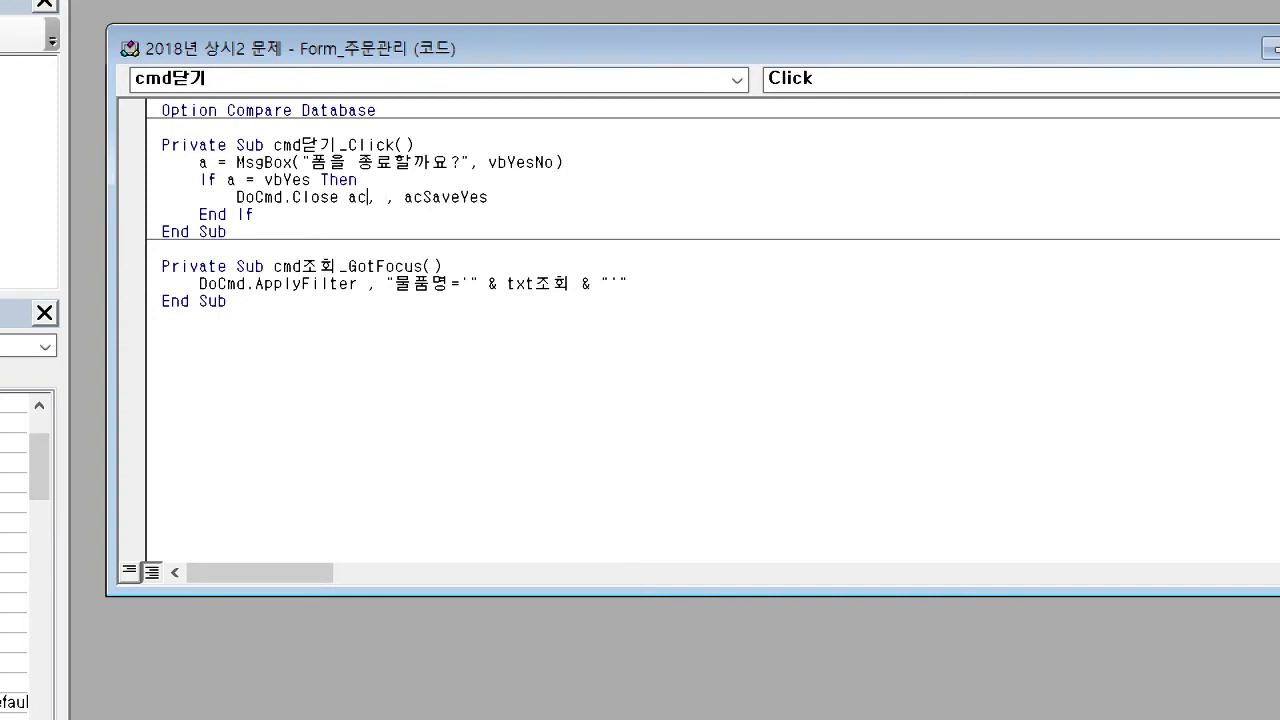
{"action": "key", "text": "shift+End"}
{"action": "key", "text": "BackSpace"}
{"action": "key", "text": "BackSpace"}
{"action": "key", "text": "BackSpace"}
{"action": "type", "text": "ac"}
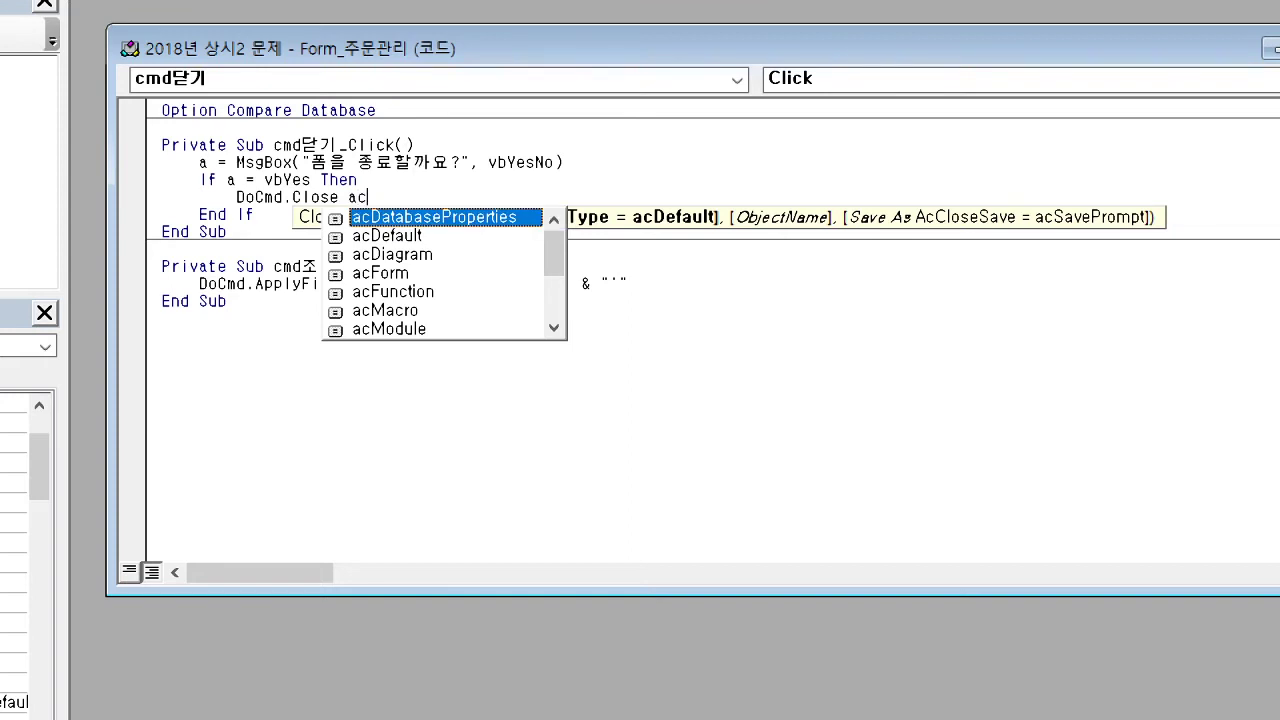
{"action": "key", "text": "Down"}
{"action": "key", "text": "Down"}
{"action": "key", "text": "Down"}
{"action": "key", "text": "Tab"}
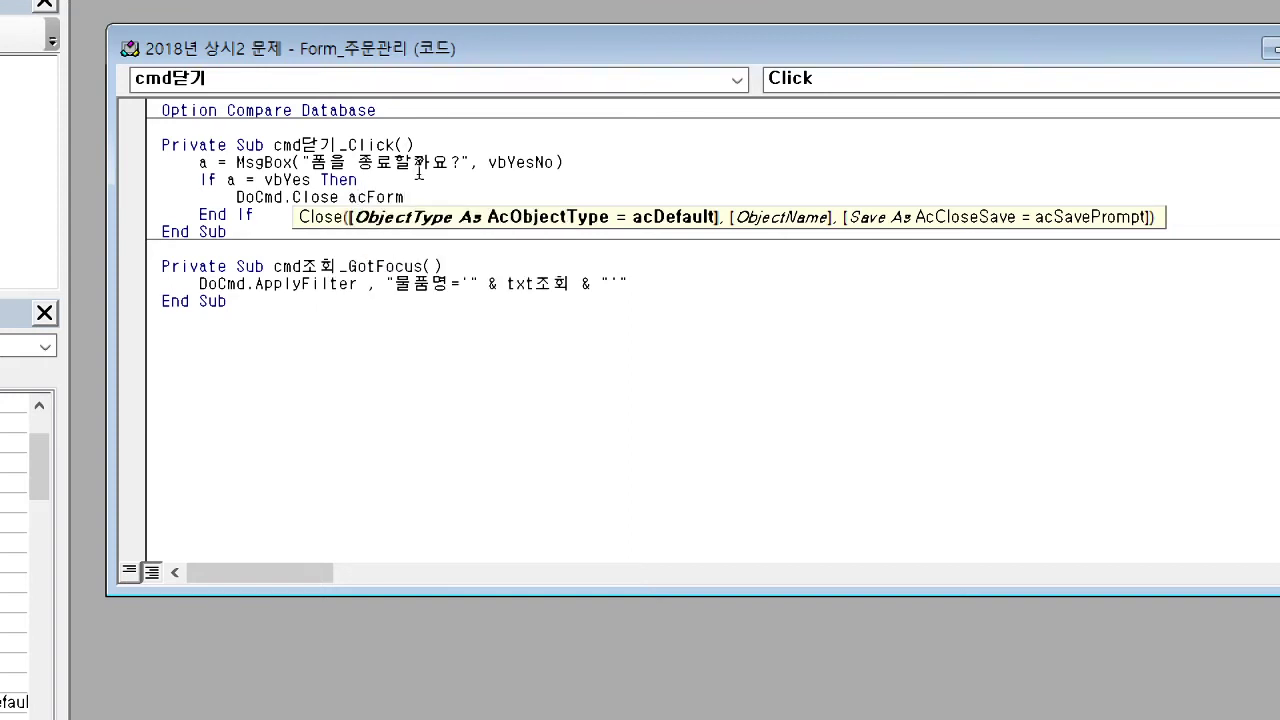
Step: Complete the DoCmd.Close statement with the form name "주문관리" and the save option acSaveYes
{"action": "type", "text": ",\""}
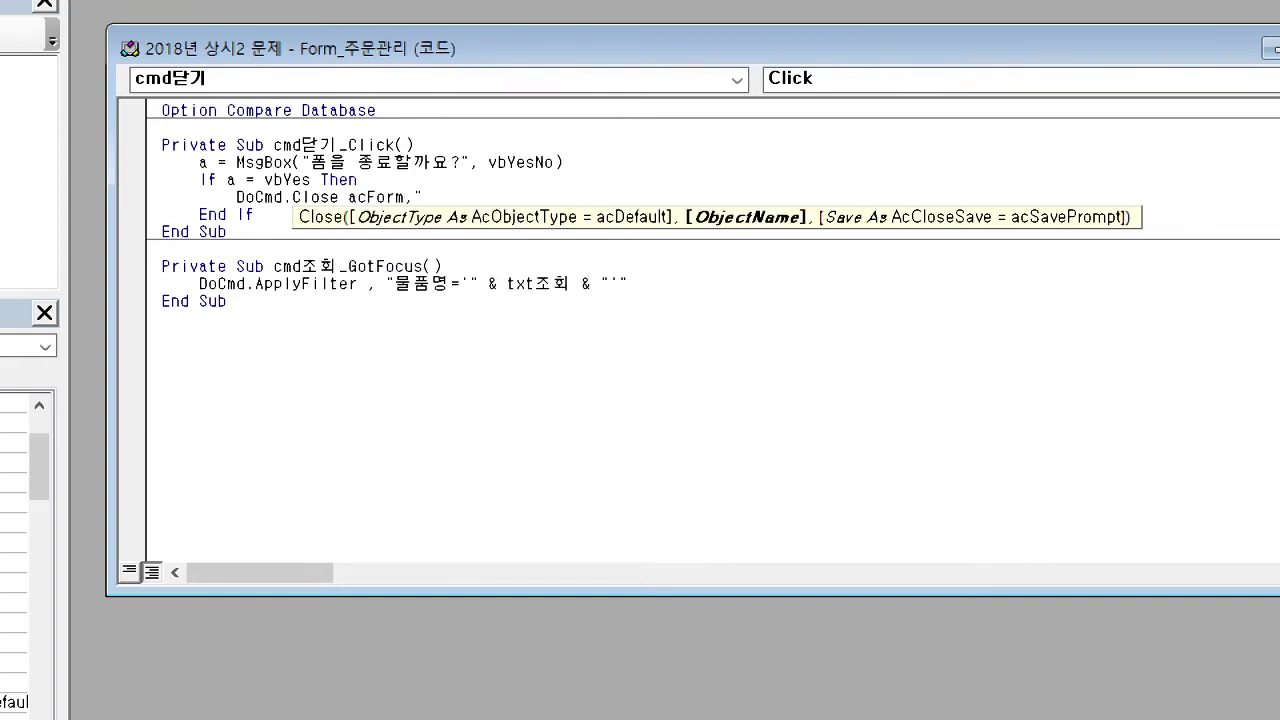
{"action": "type", "text": "주문관리\","}
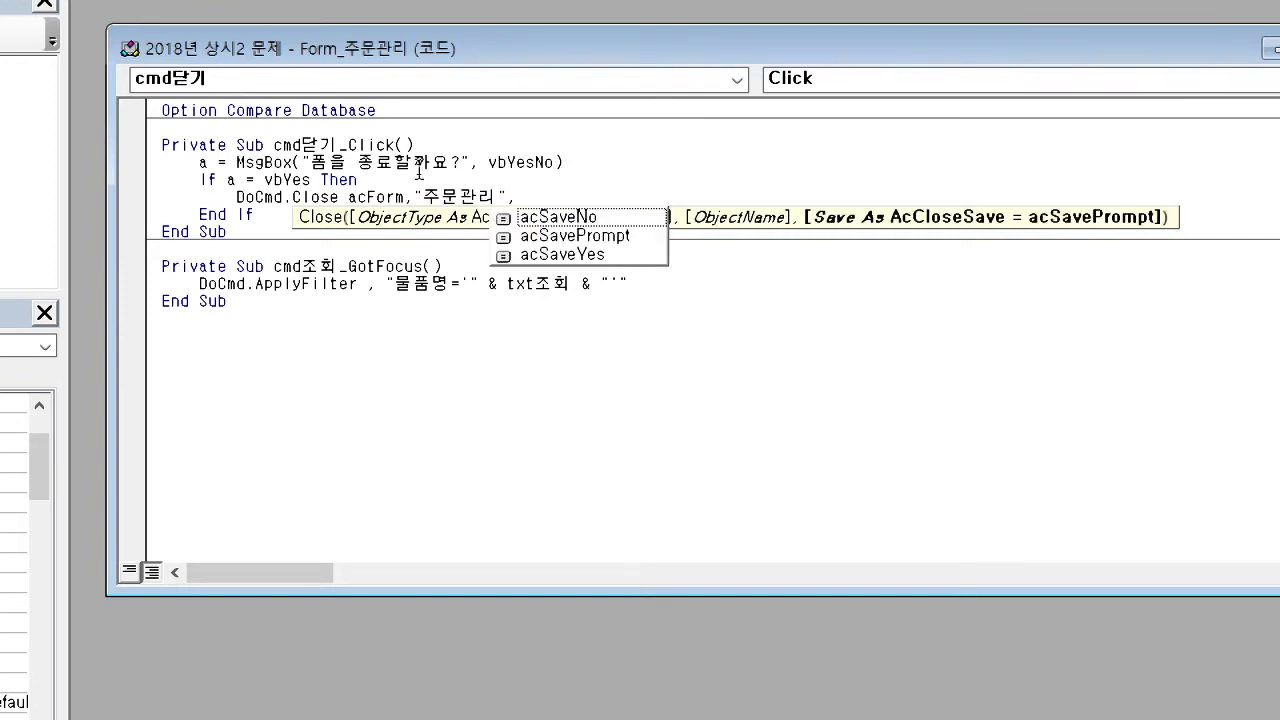
{"action": "key", "text": "Down"}
{"action": "key", "text": "Down"}
{"action": "key", "text": "Tab"}
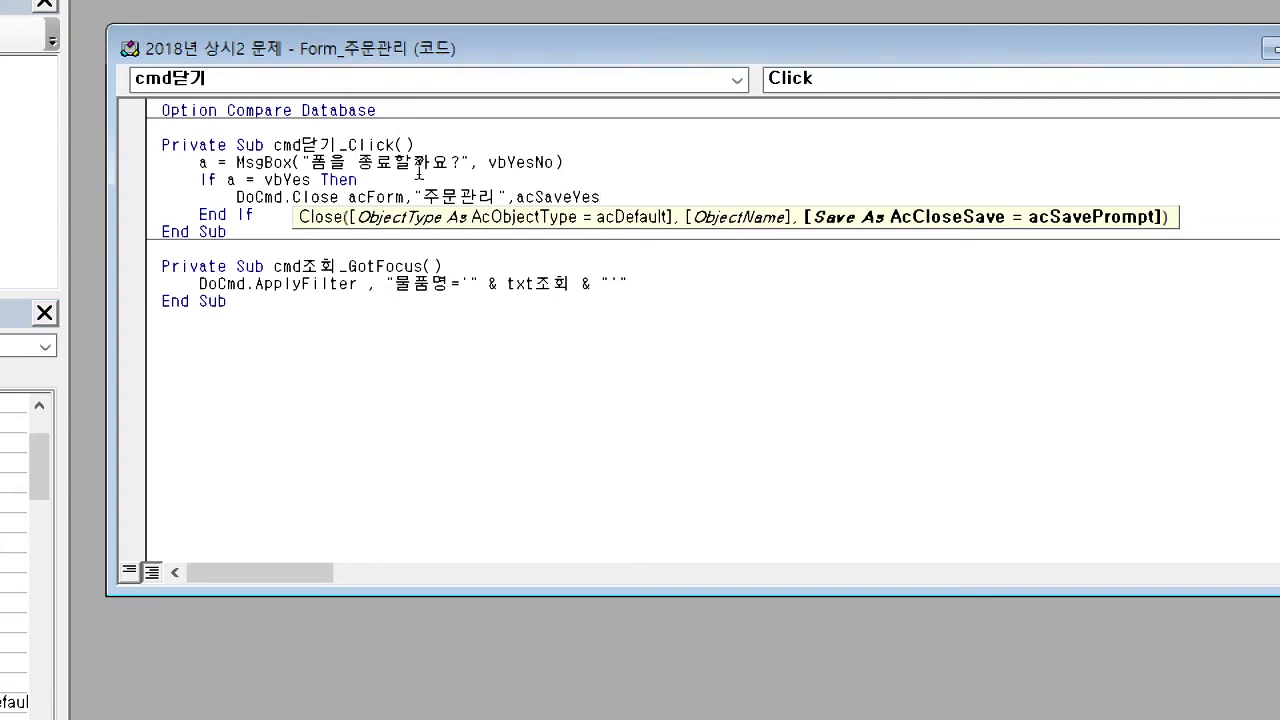
Step: Return to the 주문관리 form in form view and test its 닫기 button, answering No once and Yes the second time
{"action": "key", "text": "alt+F11"}
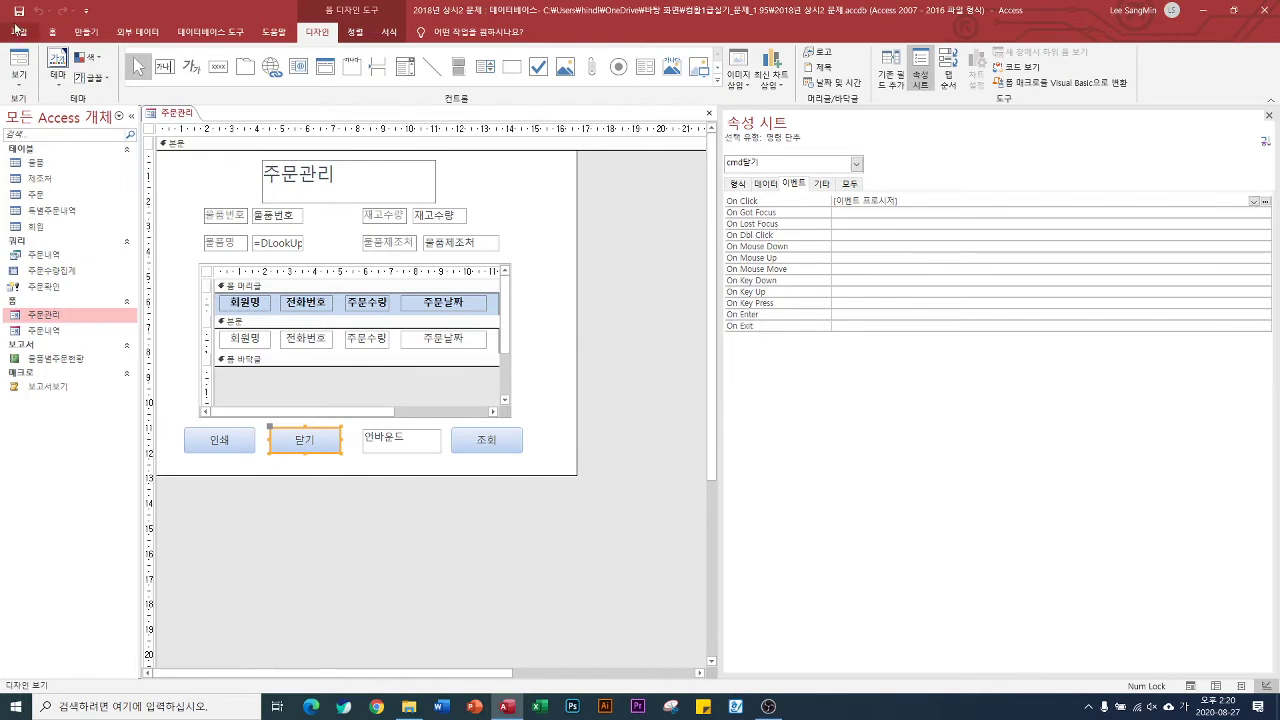
{"action": "left_click", "coordinate": [19, 68]}
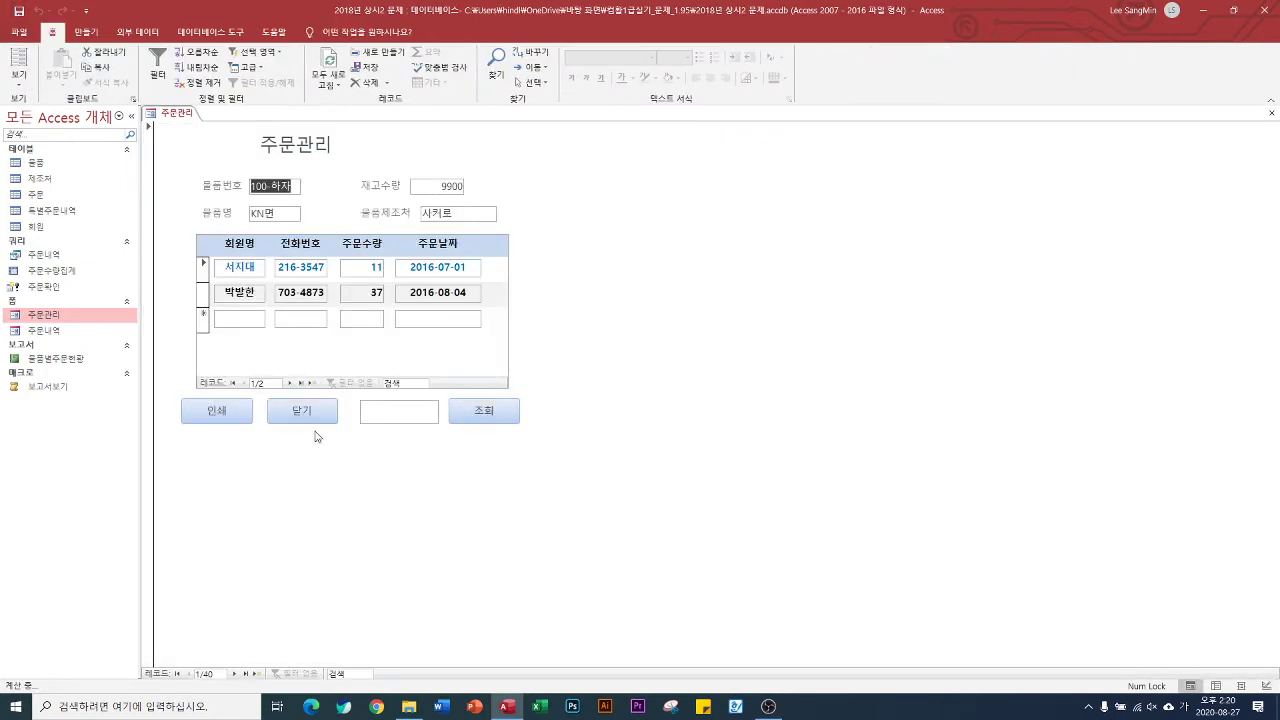
{"action": "left_click", "coordinate": [303, 411]}
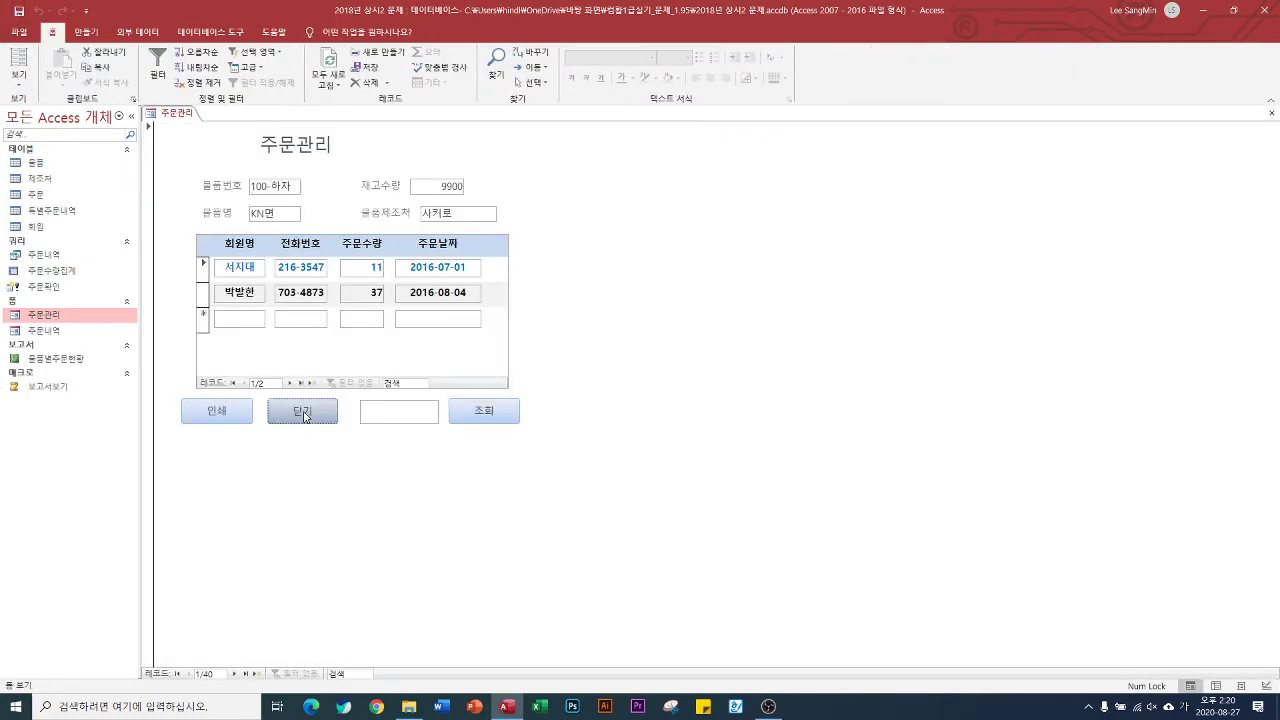
{"action": "left_click", "coordinate": [633, 308]}
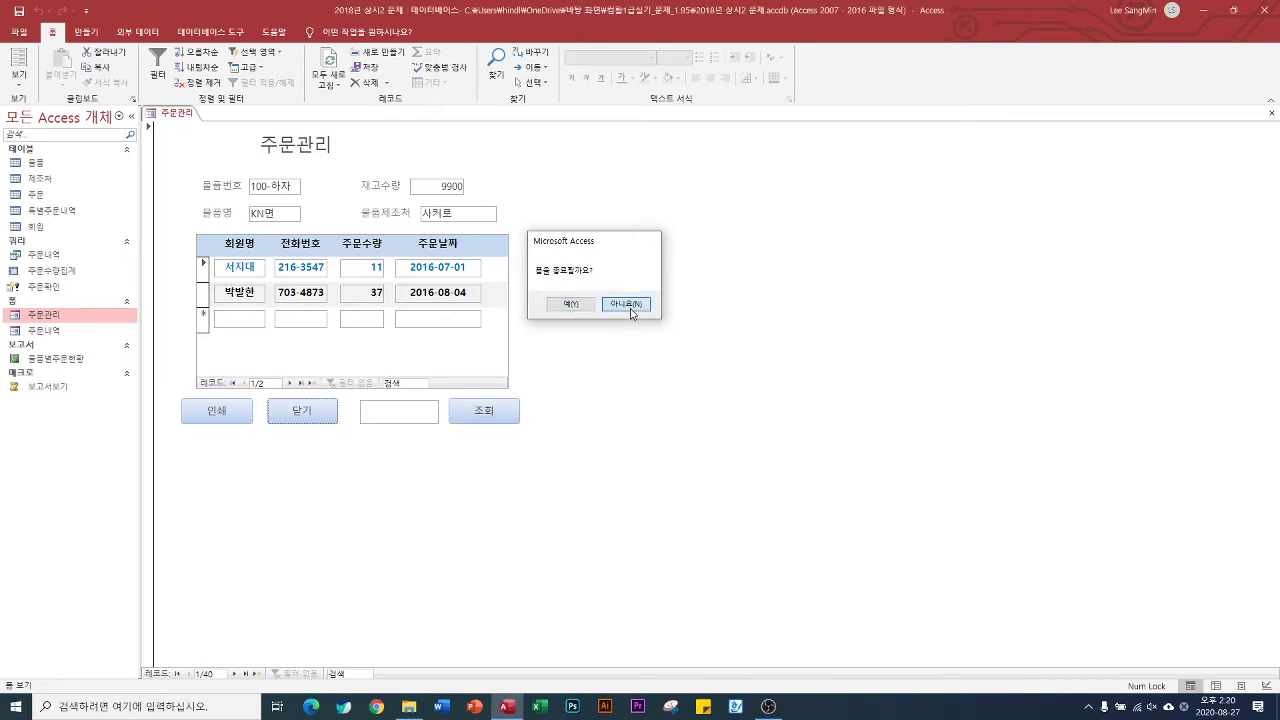
{"action": "left_click", "coordinate": [304, 412]}
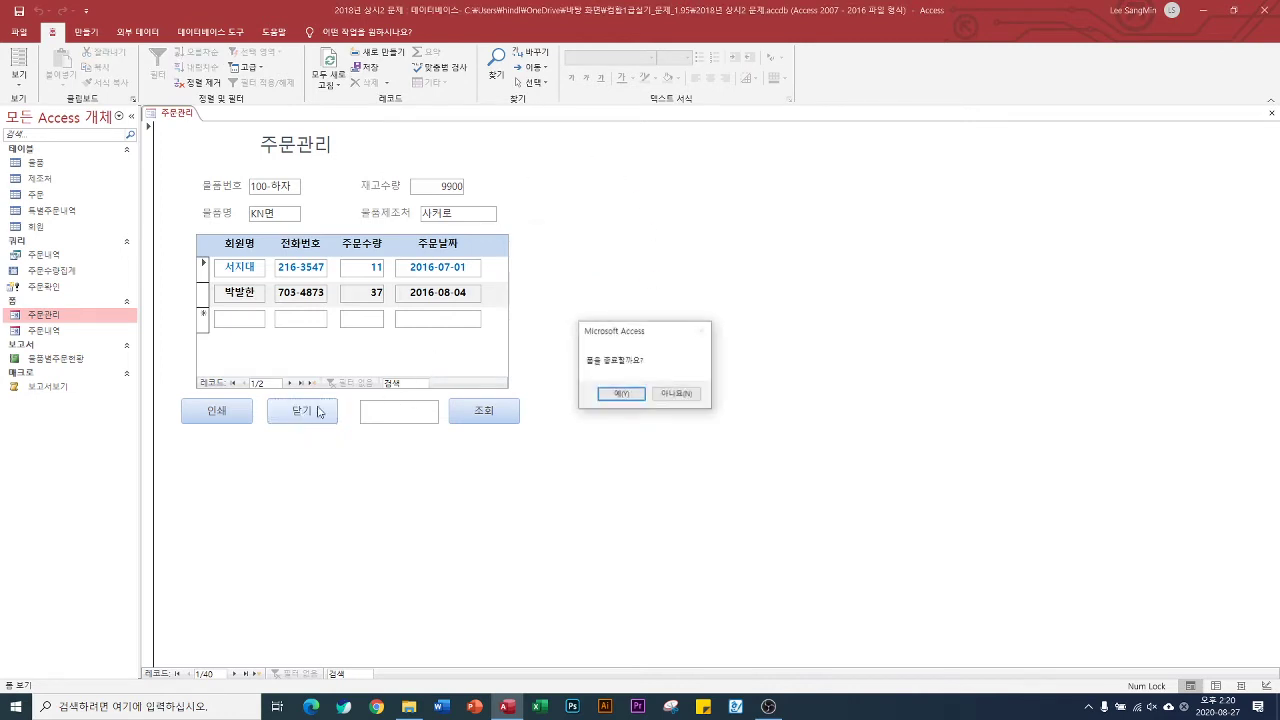
{"action": "left_click", "coordinate": [621, 393]}
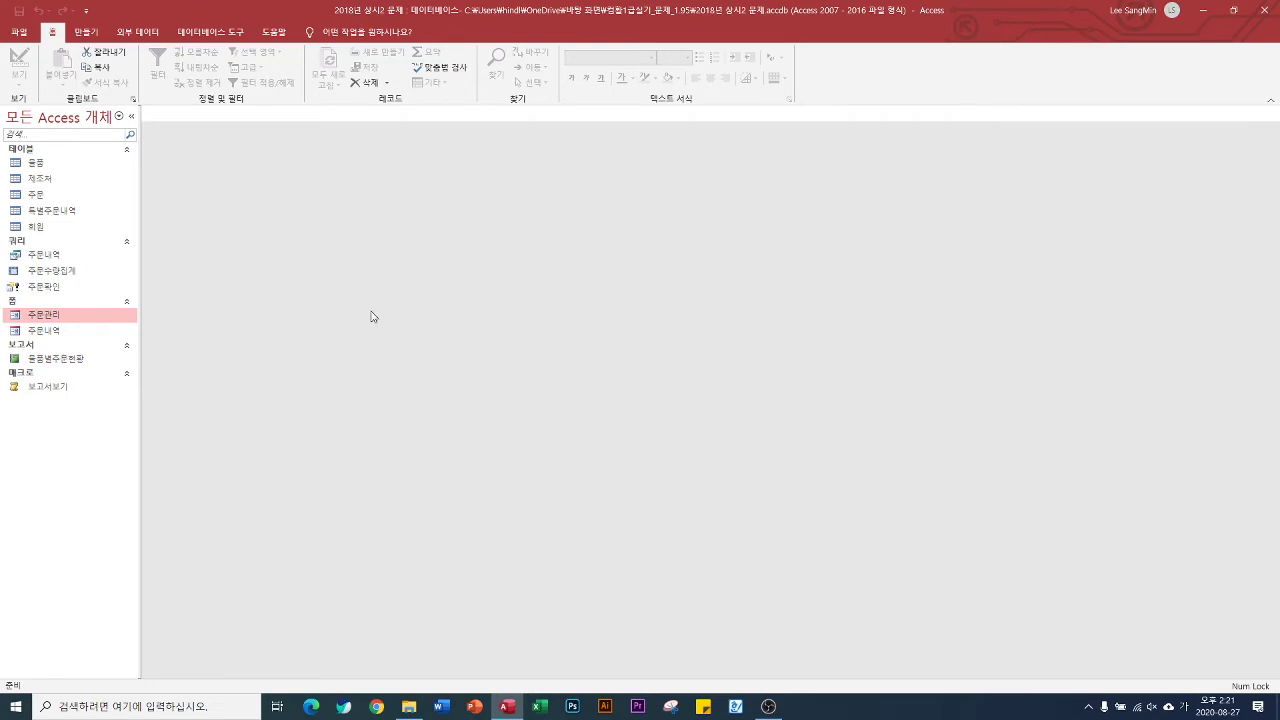
Step: Close the current database and open the 2018년 상시1 문제 Access database from the 컴활1급실기_문제_1.95 folder
{"action": "left_click", "coordinate": [1266, 12]}
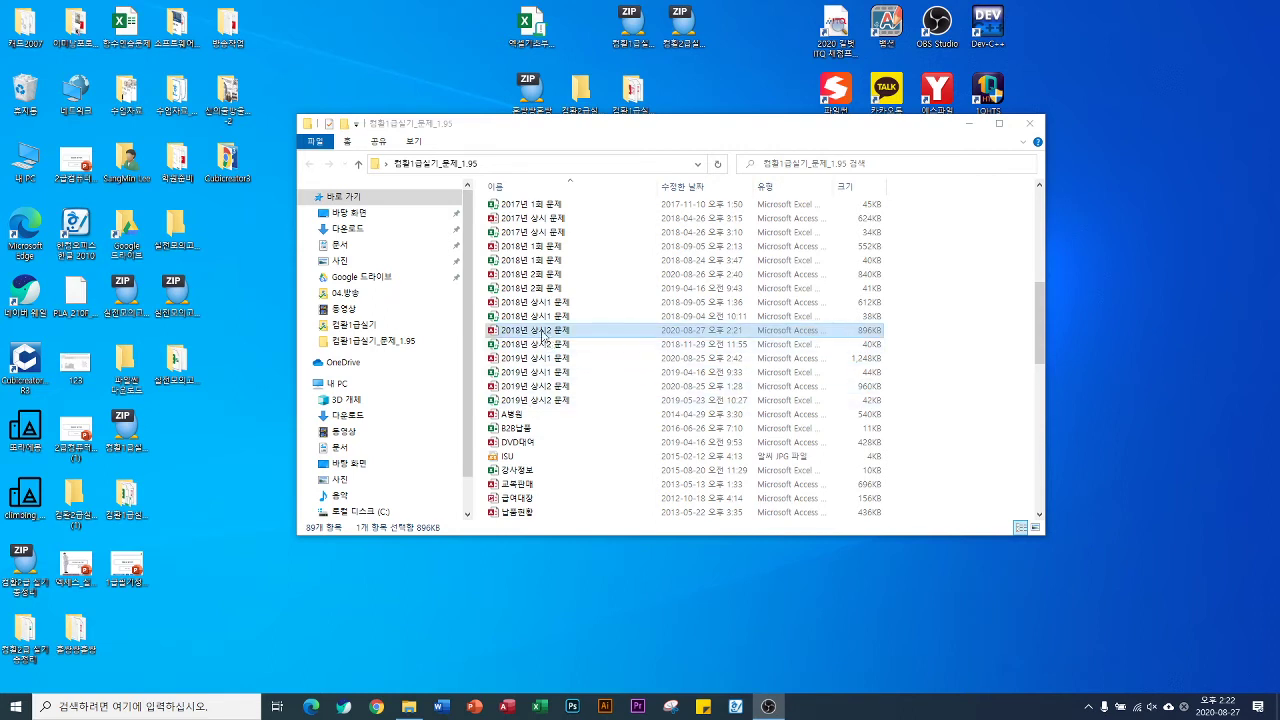
{"action": "double_click", "coordinate": [519, 304]}
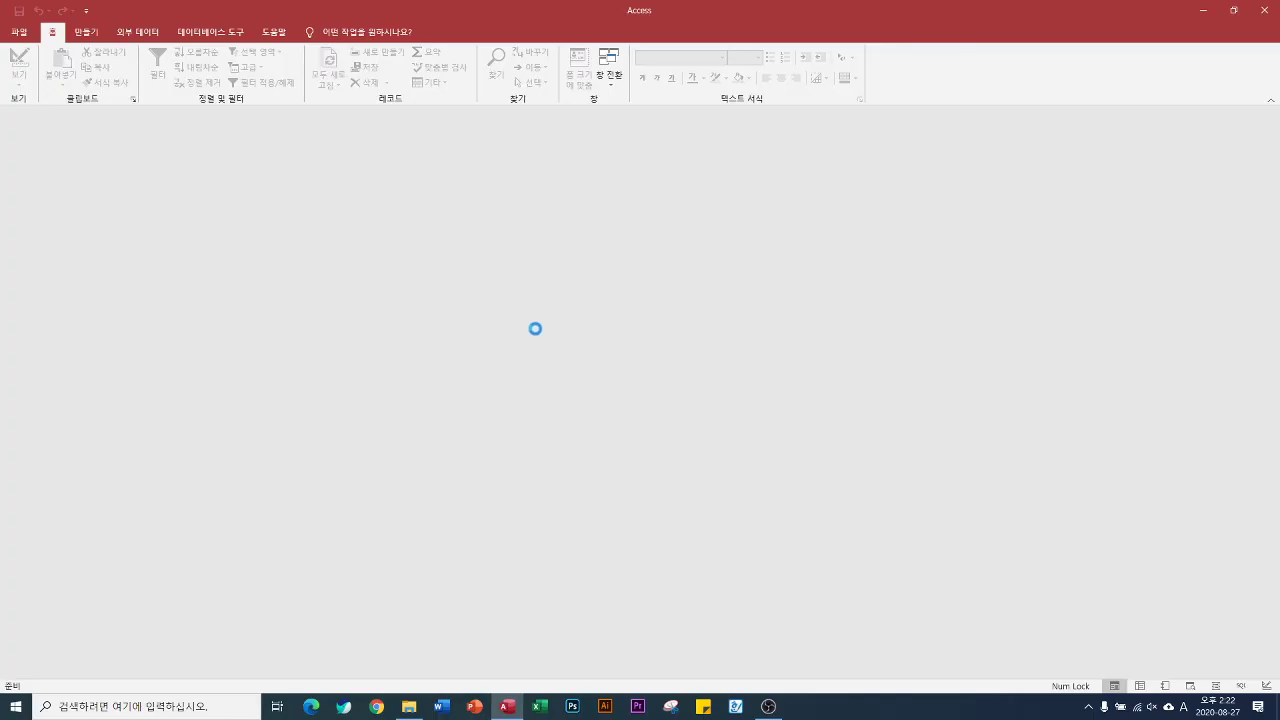
{"action": "left_click", "coordinate": [430, 116]}
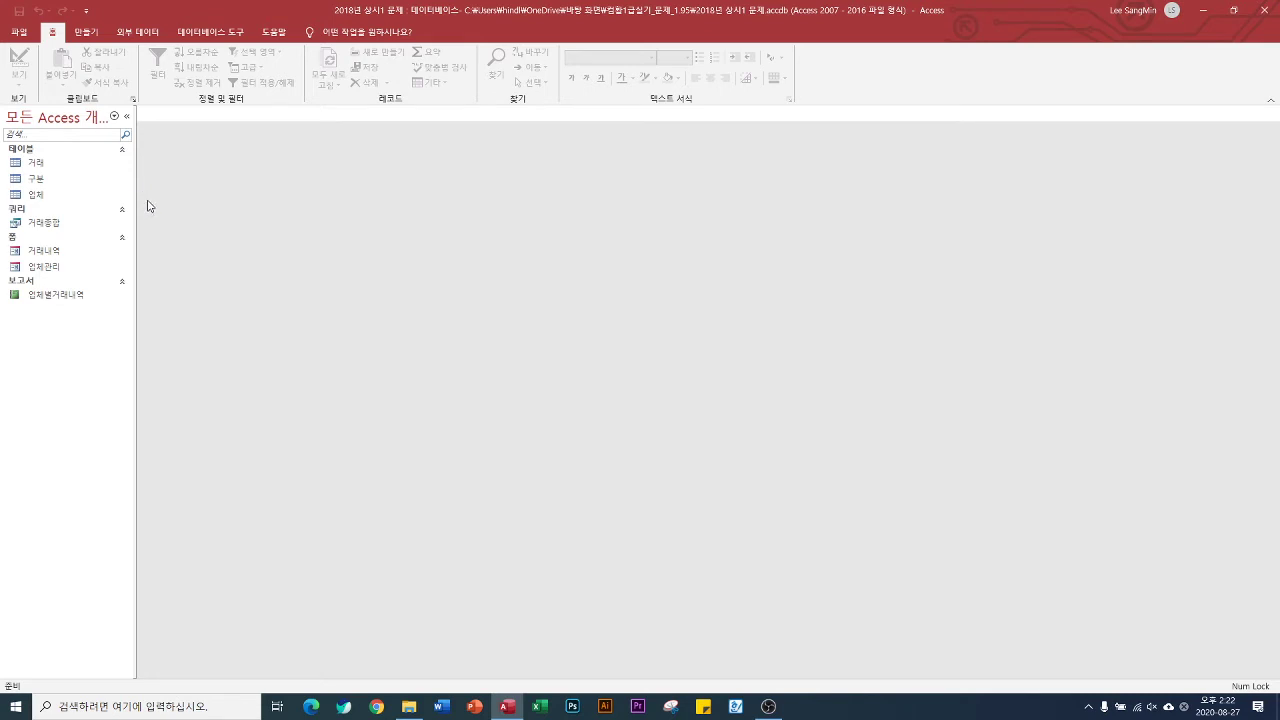
Step: Open the 거래 table in design view and set the 거래일자 field's format to 자세한 날짜
{"action": "right_click", "coordinate": [44, 165]}
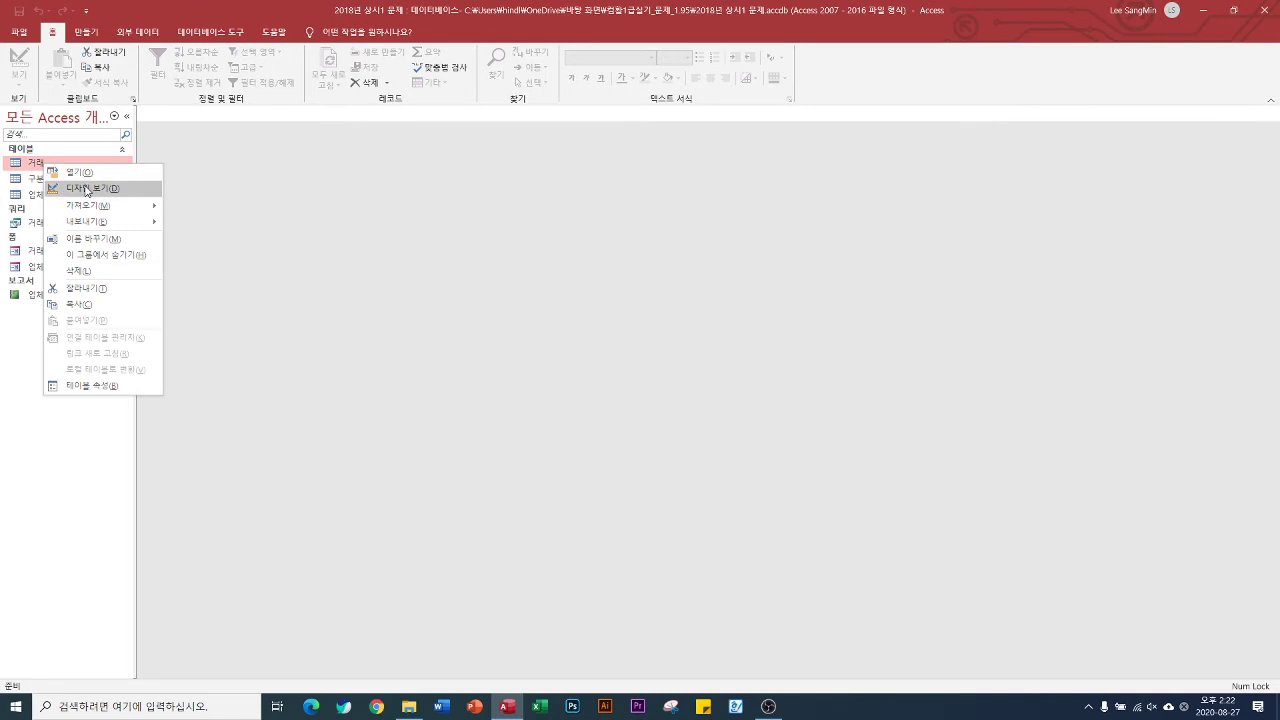
{"action": "left_click", "coordinate": [87, 190]}
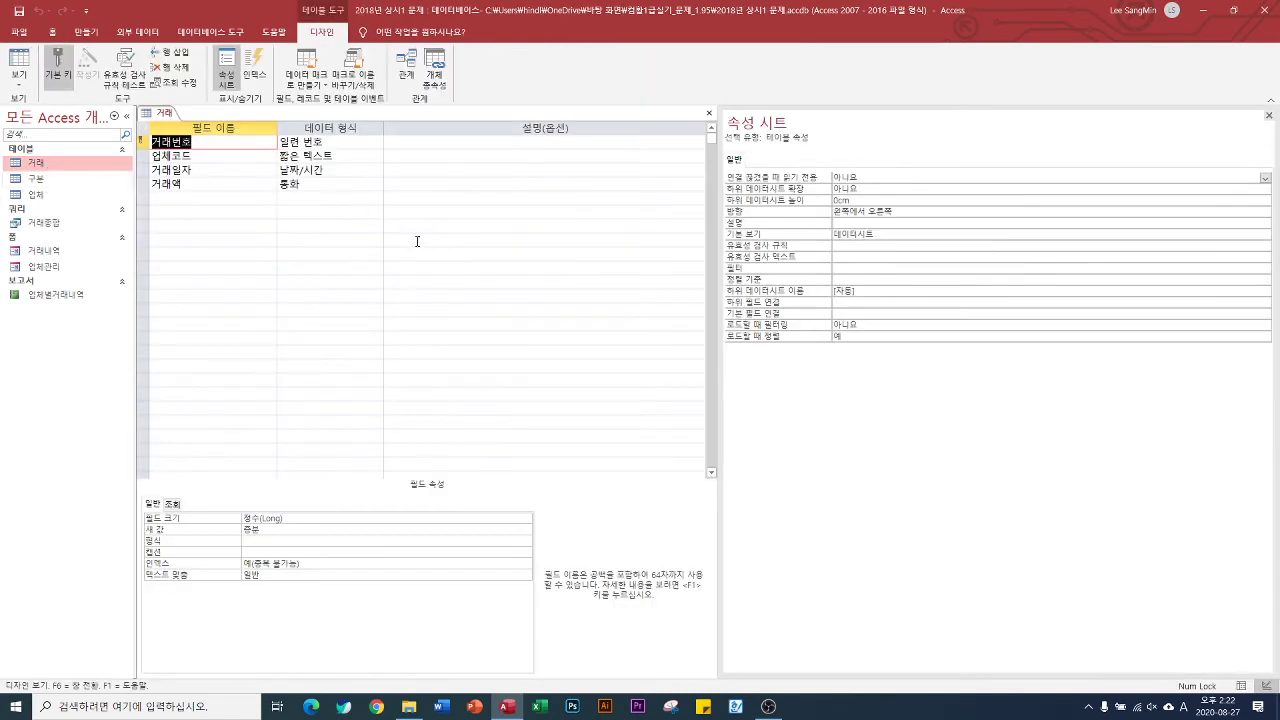
{"action": "left_click", "coordinate": [143, 170]}
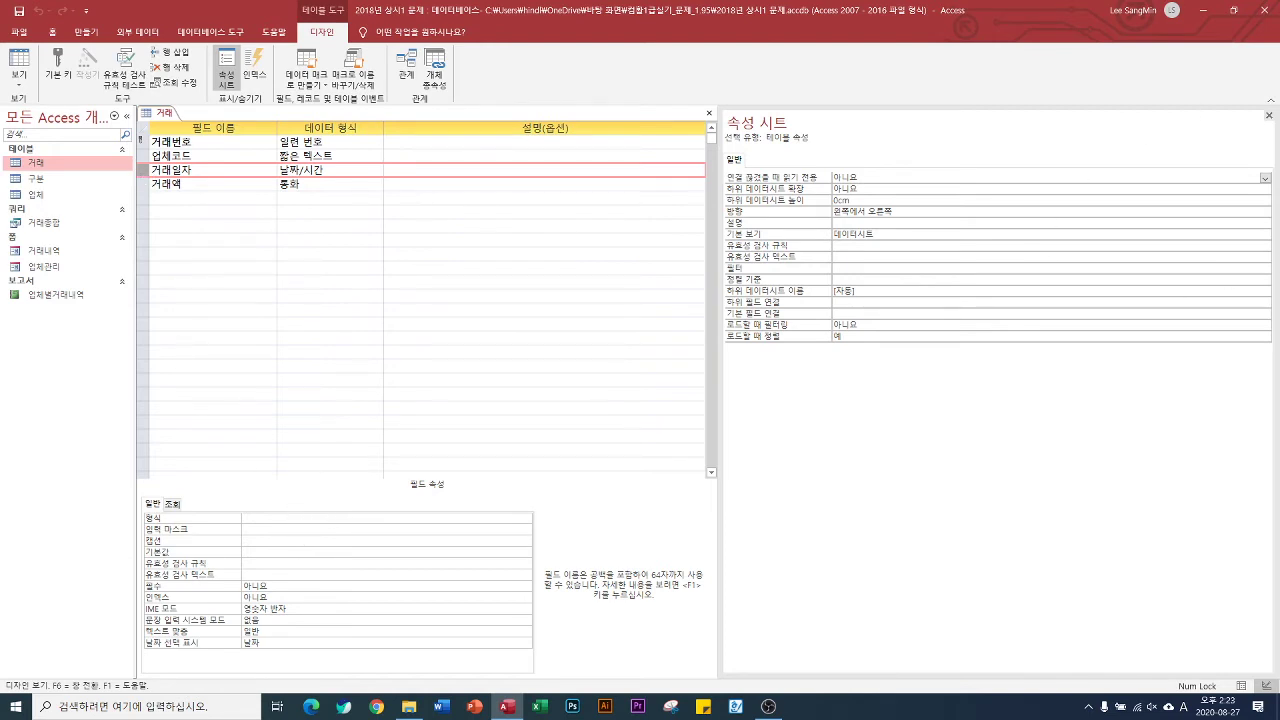
{"action": "left_click", "coordinate": [1269, 117]}
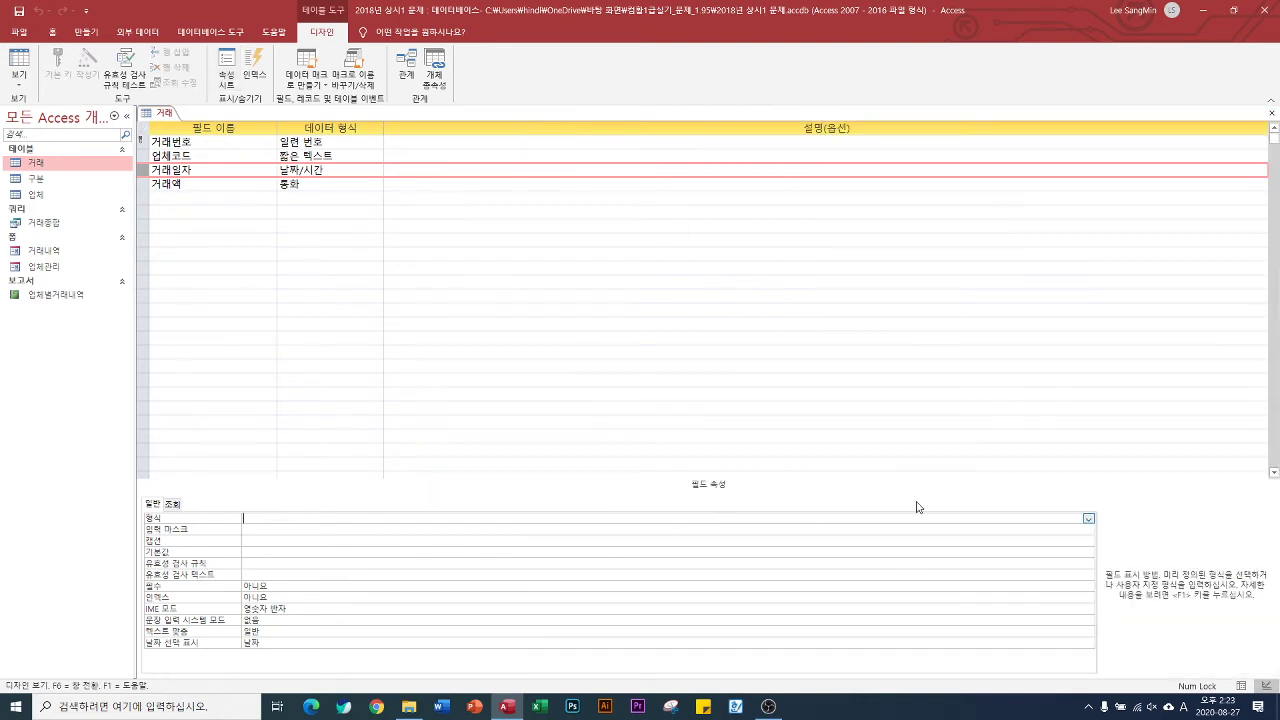
{"action": "left_click", "coordinate": [1089, 518]}
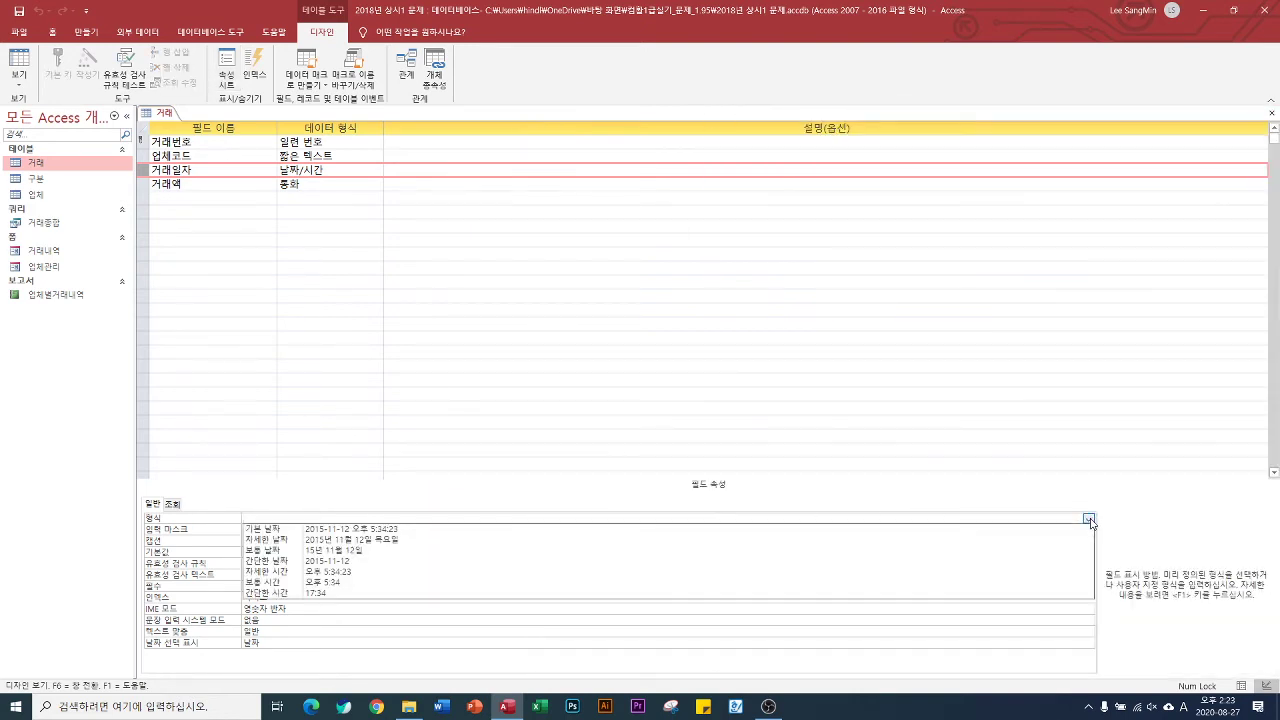
{"action": "left_click", "coordinate": [700, 539]}
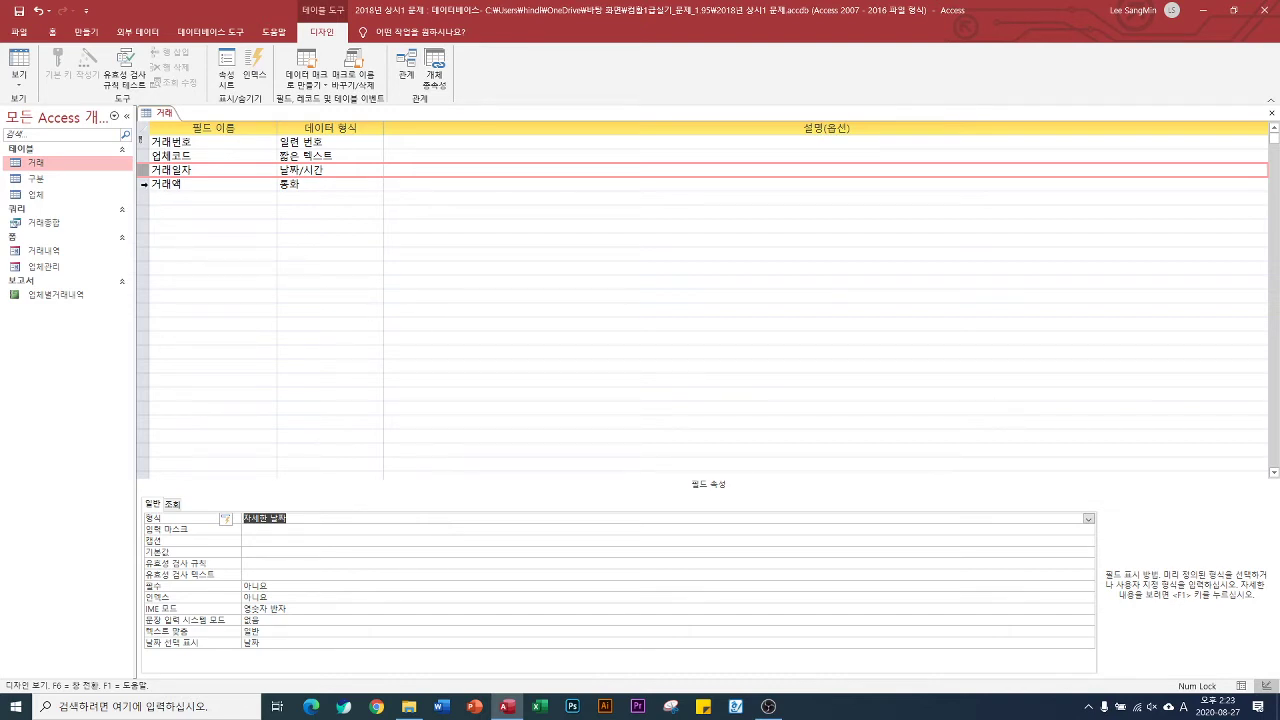
Step: Set the 거래액 field's validation rule to >0, then close the 거래 table and save its design changes
{"action": "left_click", "coordinate": [141, 184]}
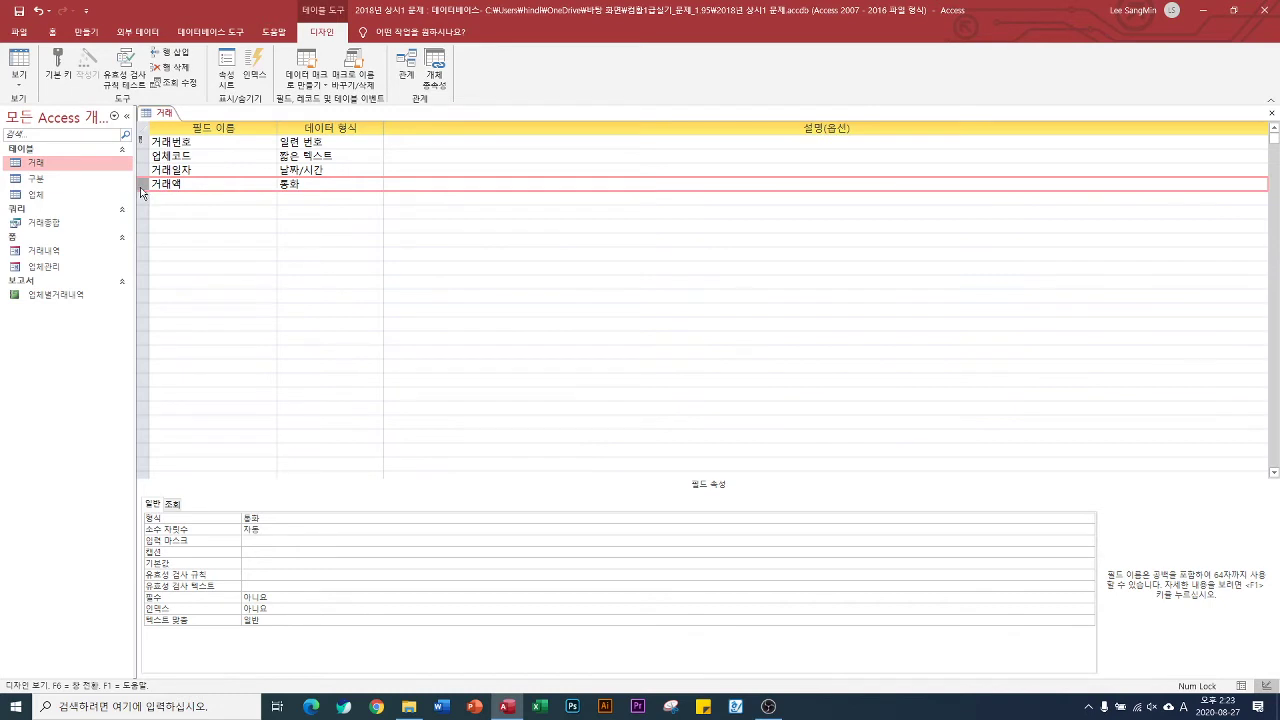
{"action": "left_click", "coordinate": [268, 574]}
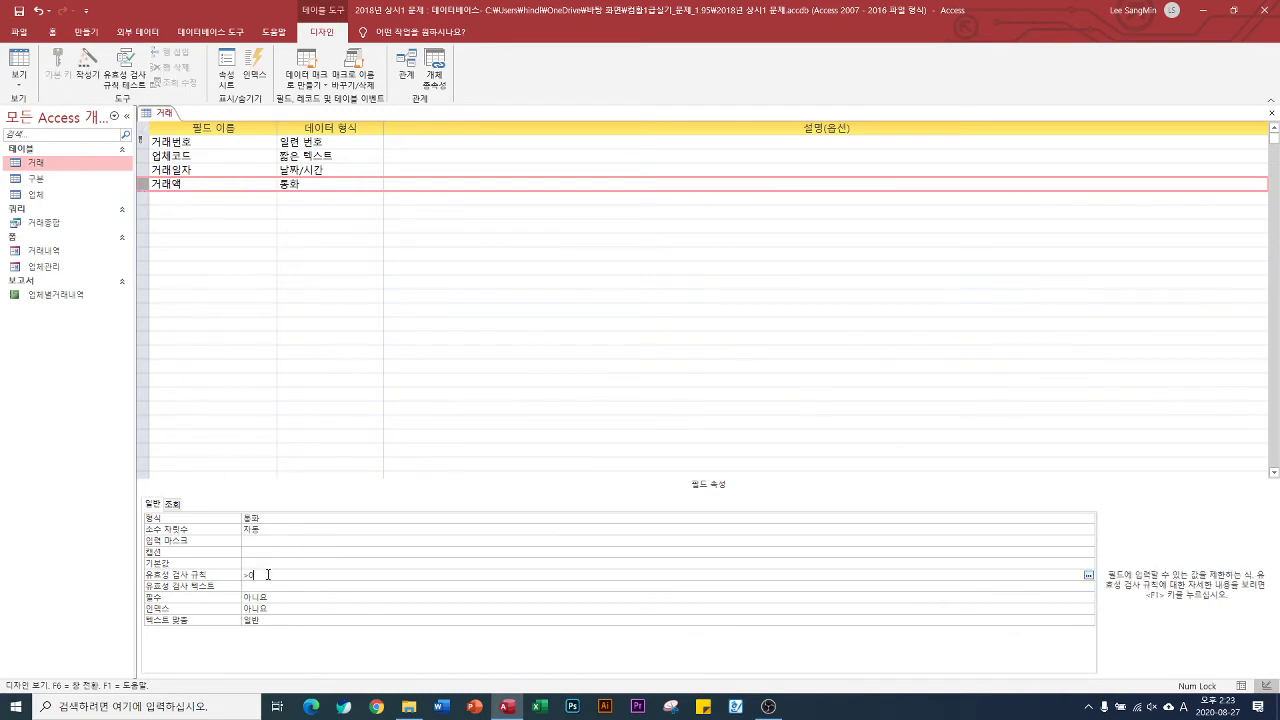
{"action": "key", "text": "Return"}
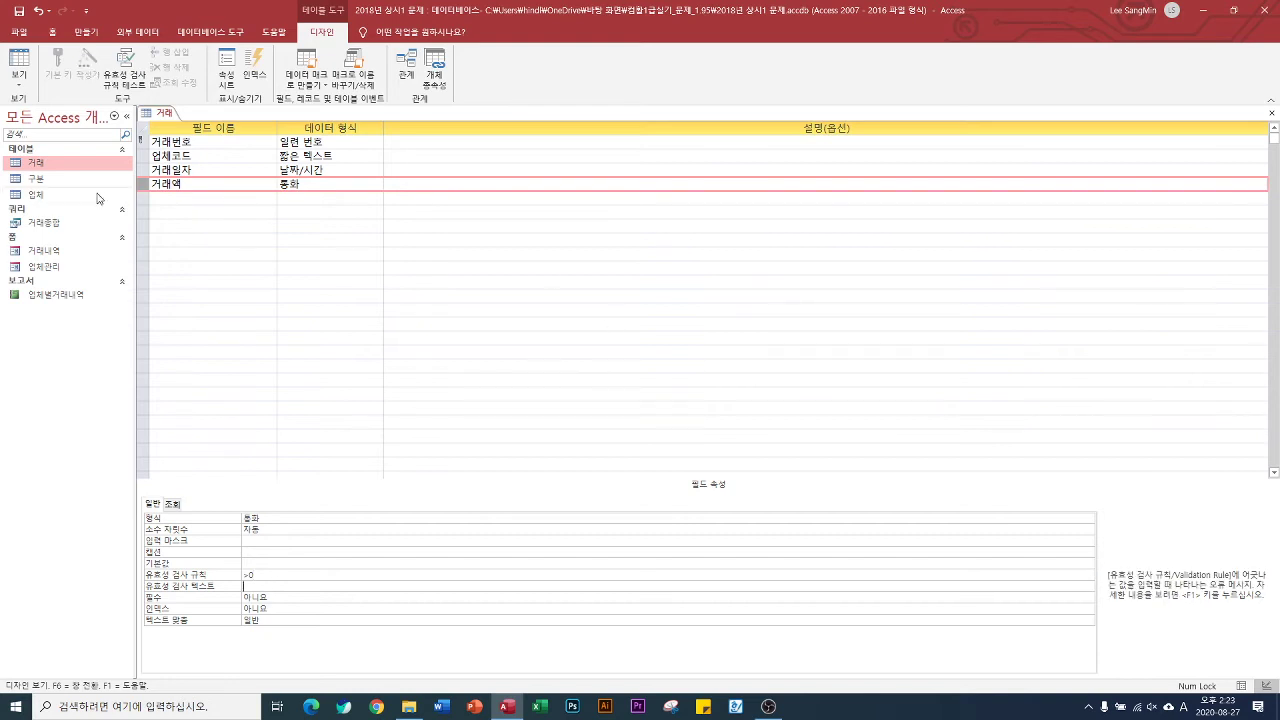
{"action": "left_click", "coordinate": [1272, 116]}
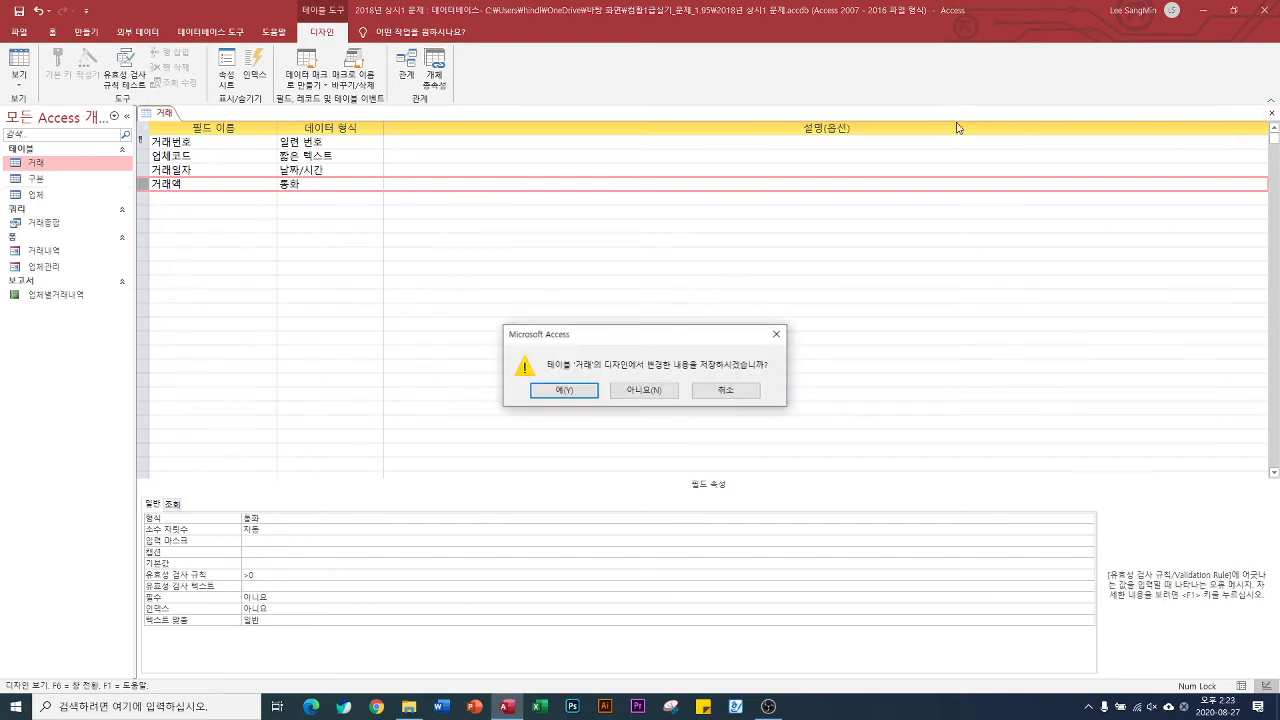
{"action": "left_click", "coordinate": [575, 395]}
{"action": "left_click", "coordinate": [577, 396]}
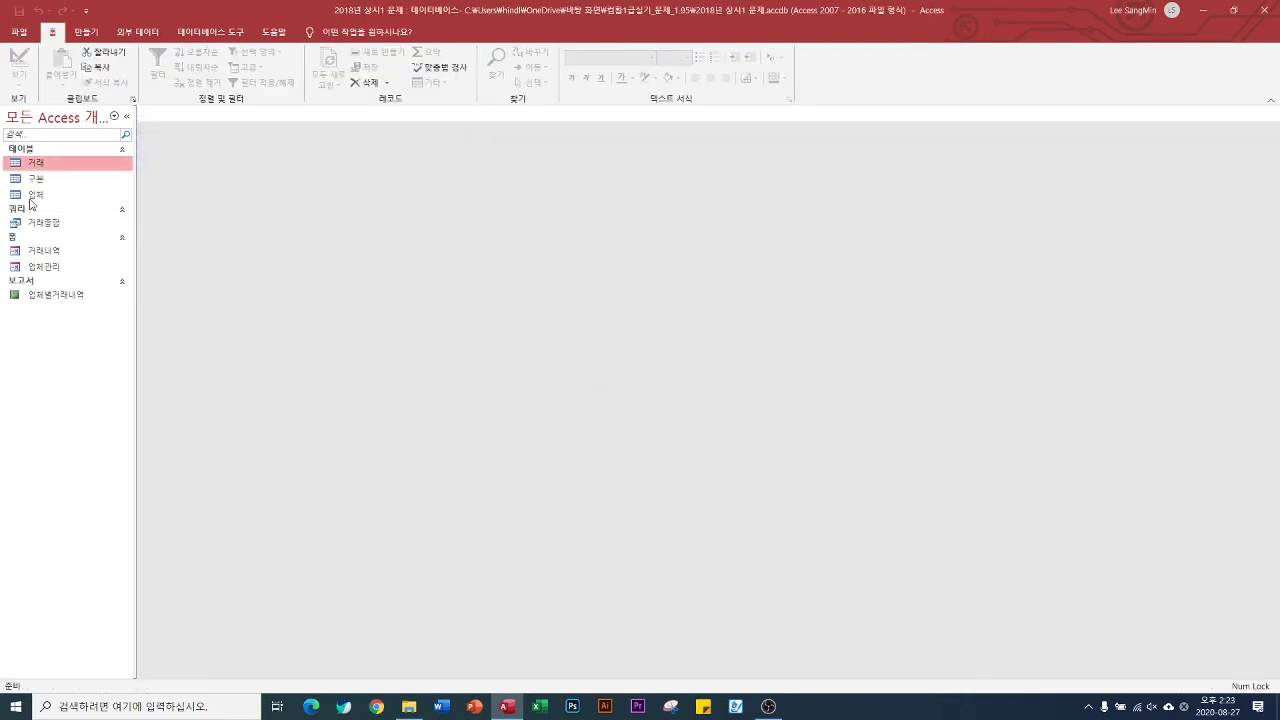
Step: Open the 업체 table in design view and set the 업체명 field's index to 예(중복 불가능)
{"action": "right_click", "coordinate": [30, 196]}
{"action": "left_click", "coordinate": [72, 220]}
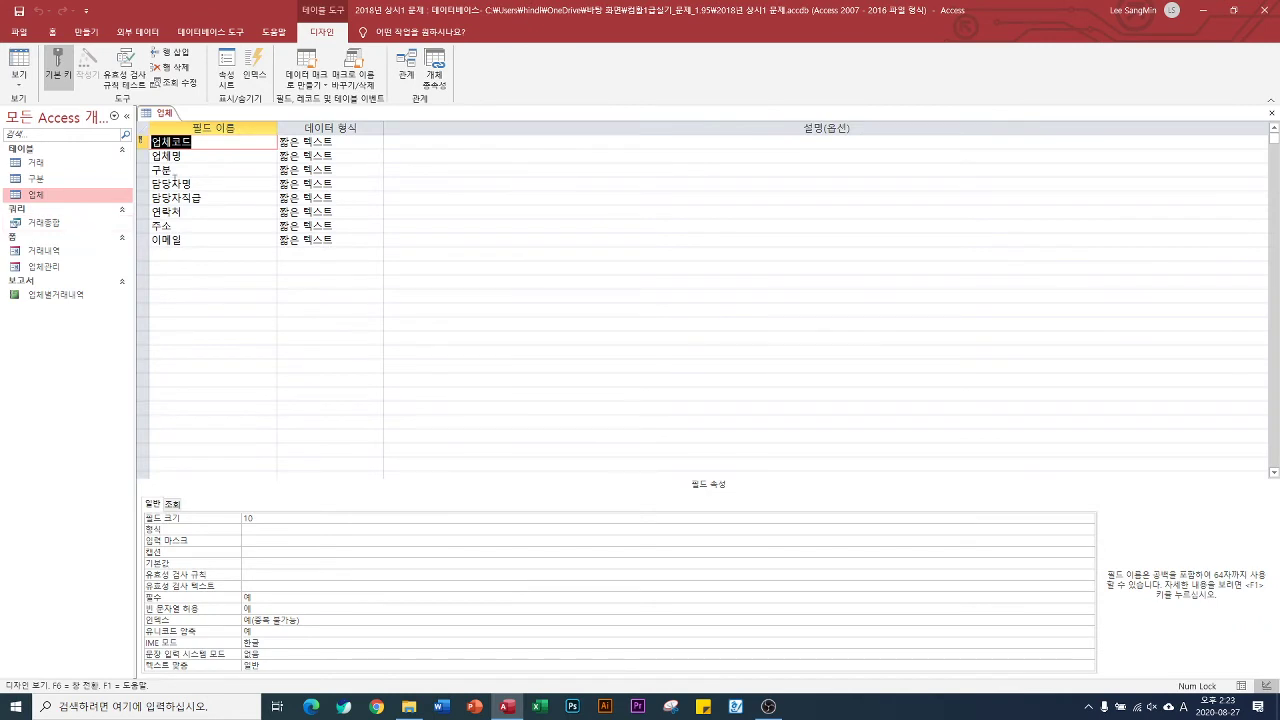
{"action": "left_click", "coordinate": [143, 156]}
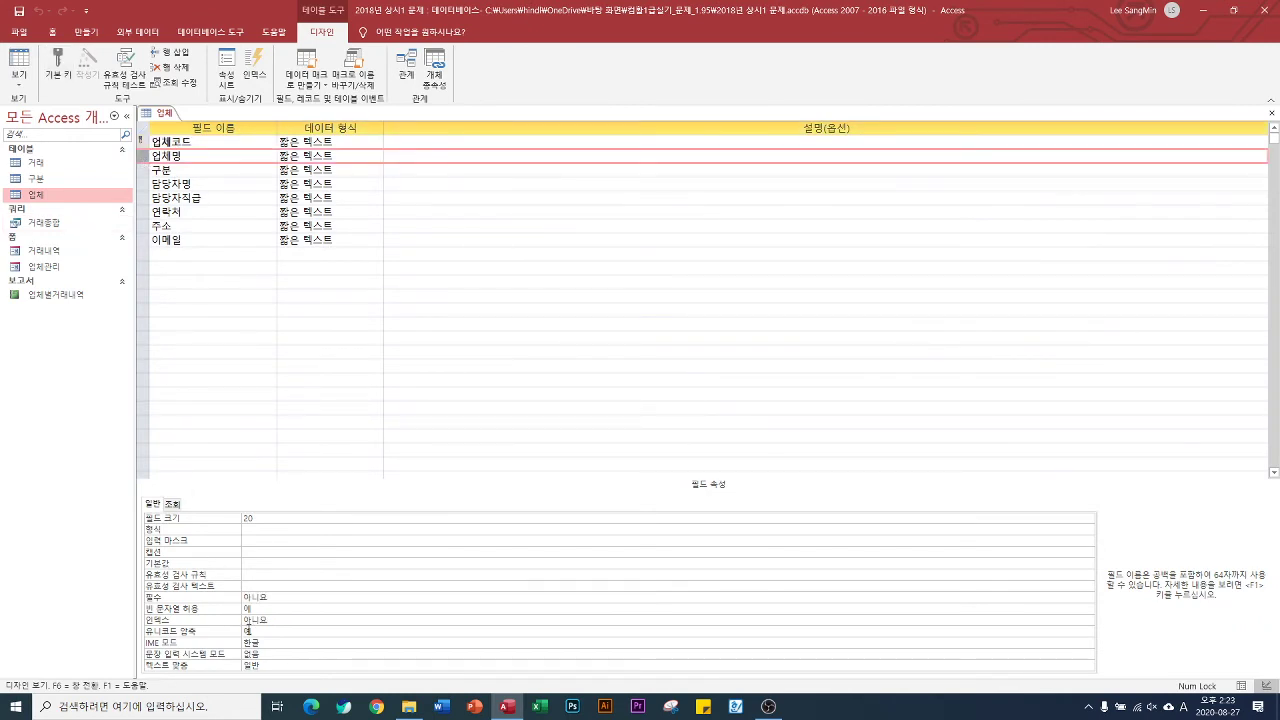
{"action": "left_click", "coordinate": [194, 621]}
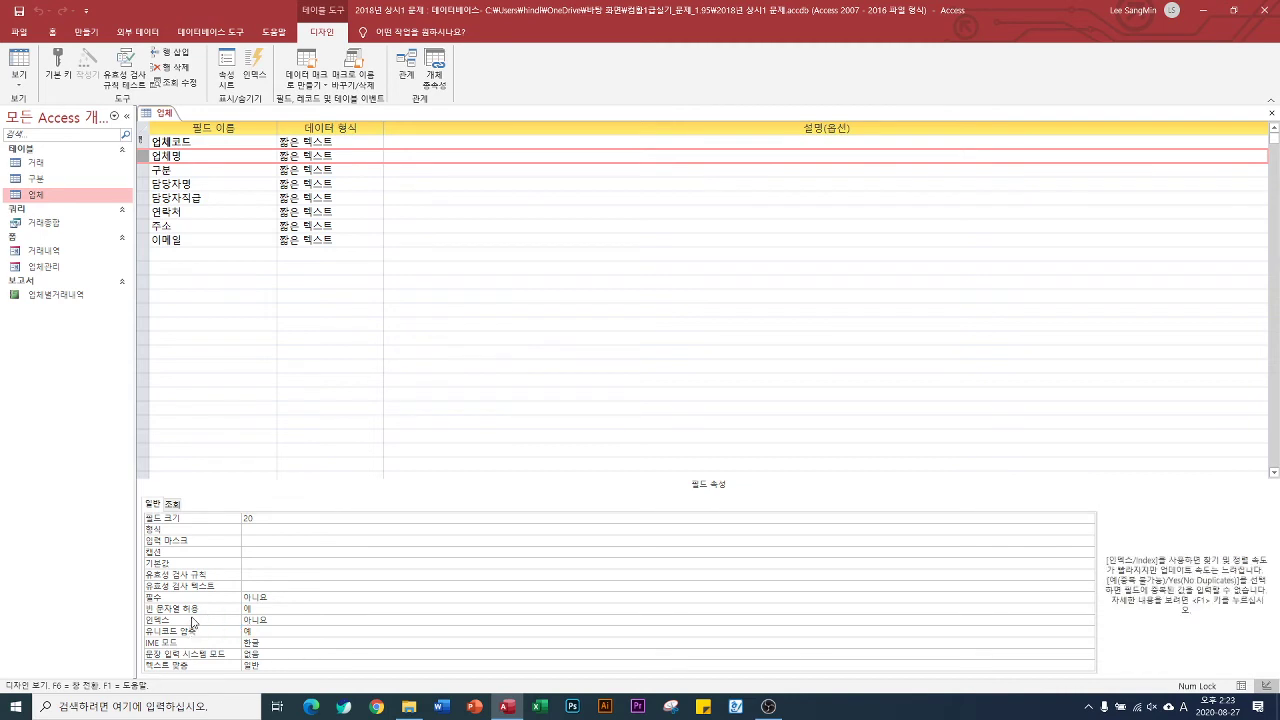
{"action": "left_click", "coordinate": [324, 617]}
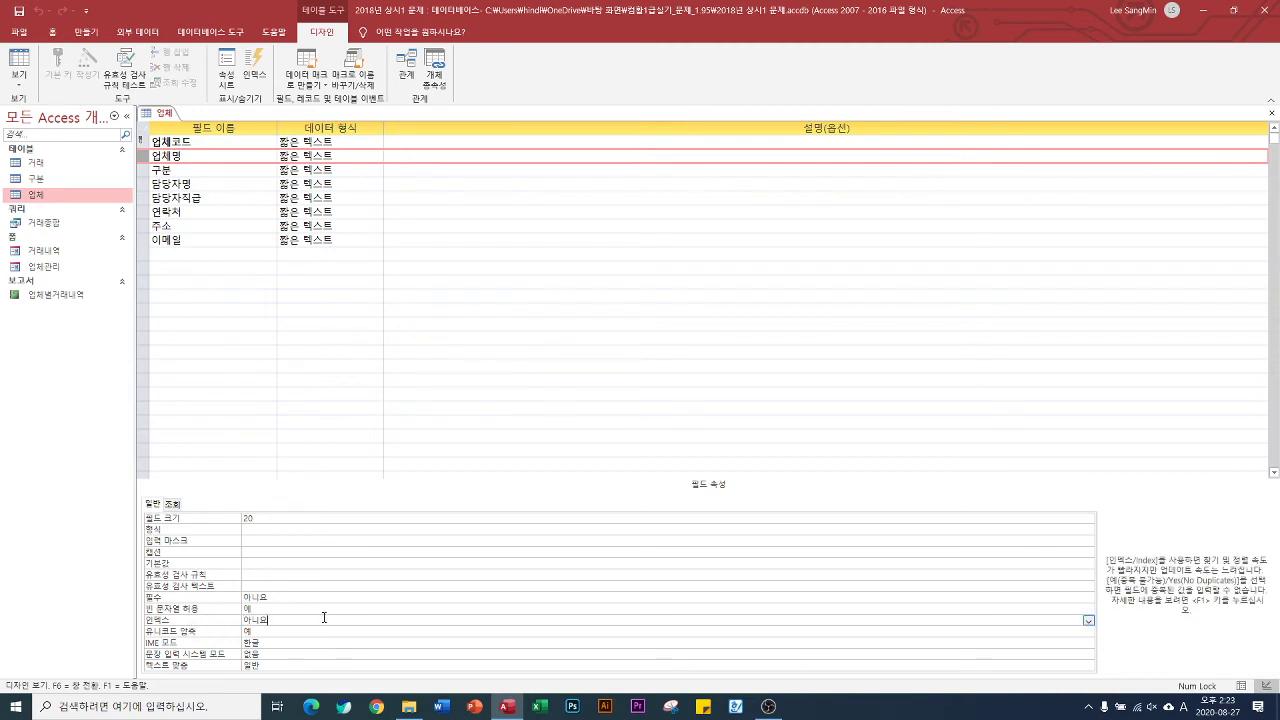
{"action": "left_click", "coordinate": [1089, 621]}
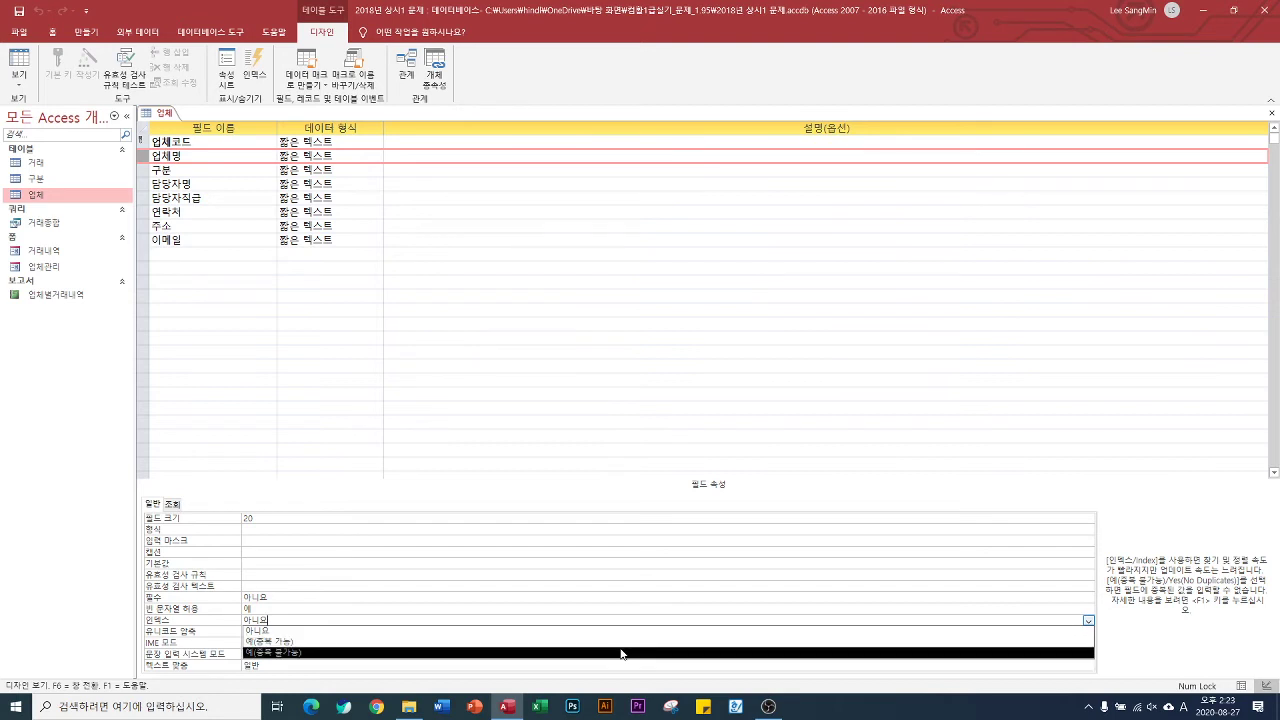
{"action": "left_click", "coordinate": [620, 653]}
{"action": "key", "text": "Return"}
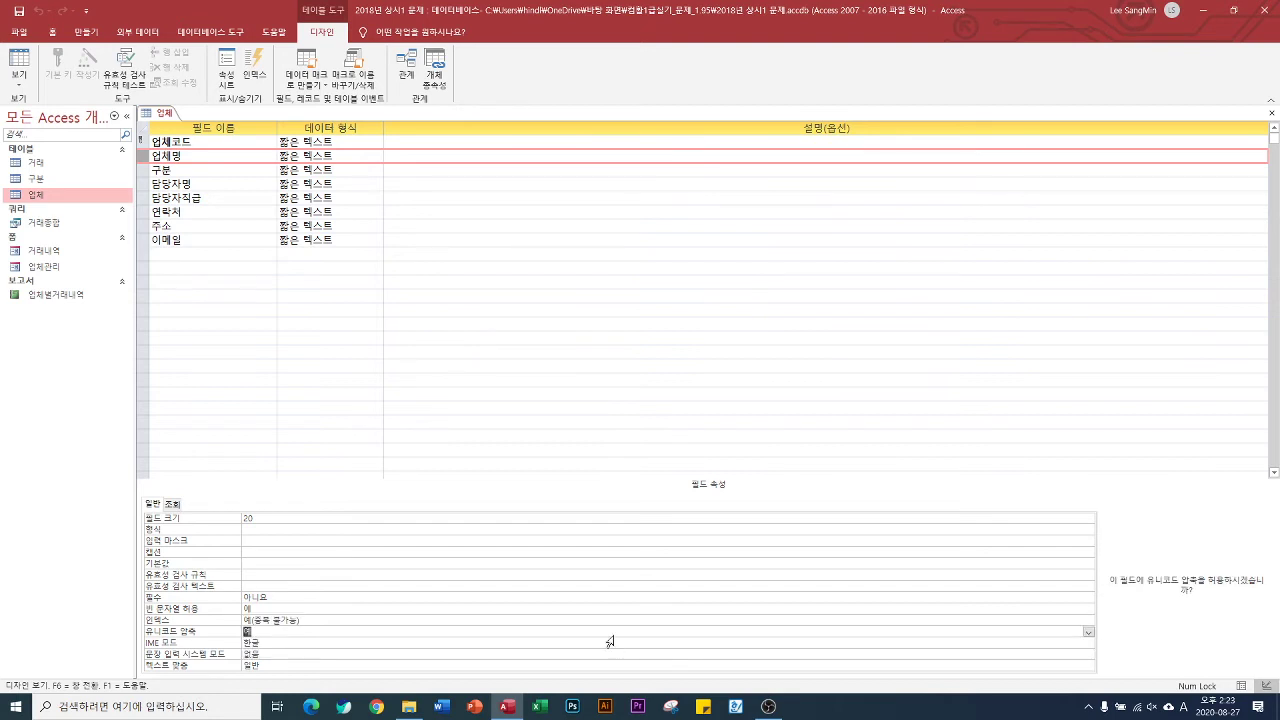
Step: Set the 이메일 field's validation rule to the pattern "*@*"
{"action": "left_click", "coordinate": [139, 239]}
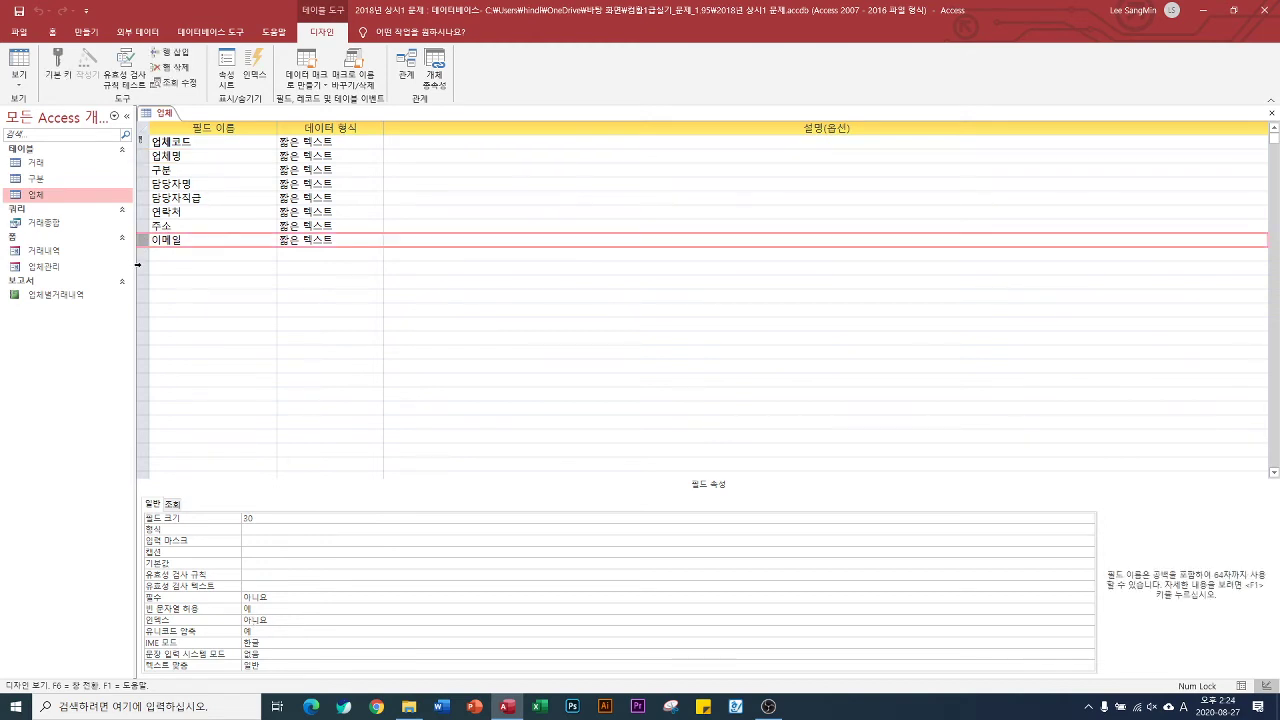
{"action": "left_click", "coordinate": [265, 574]}
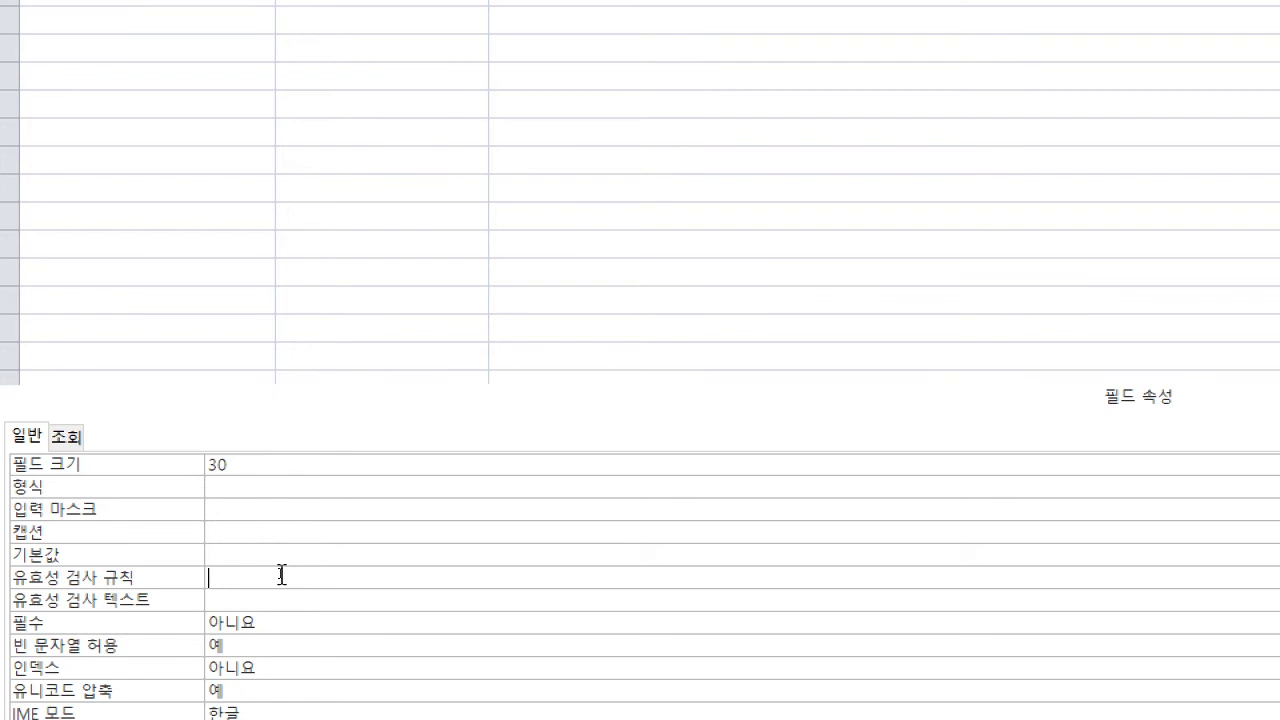
{"action": "type", "text": "\"*@*\""}
{"action": "key", "text": "Return"}
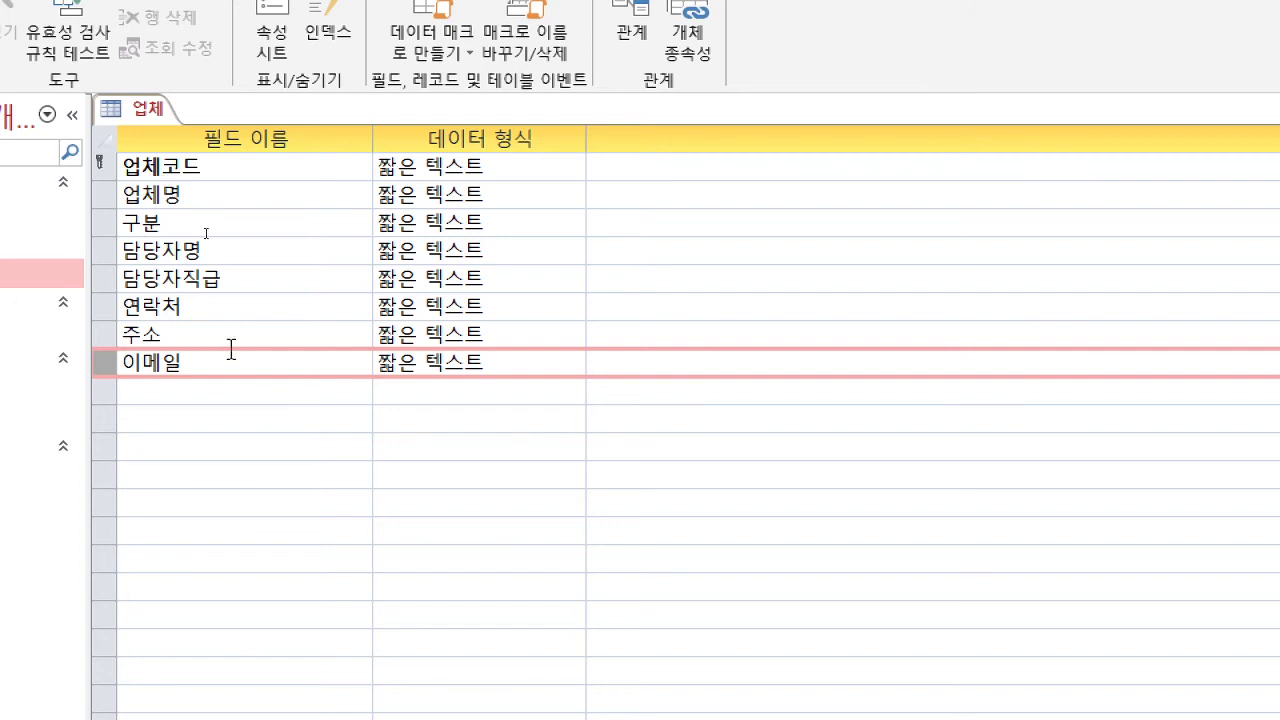
Step: Add a 직영여부 field below 이메일 with the data type Yes/No
{"action": "left_click", "coordinate": [213, 392]}
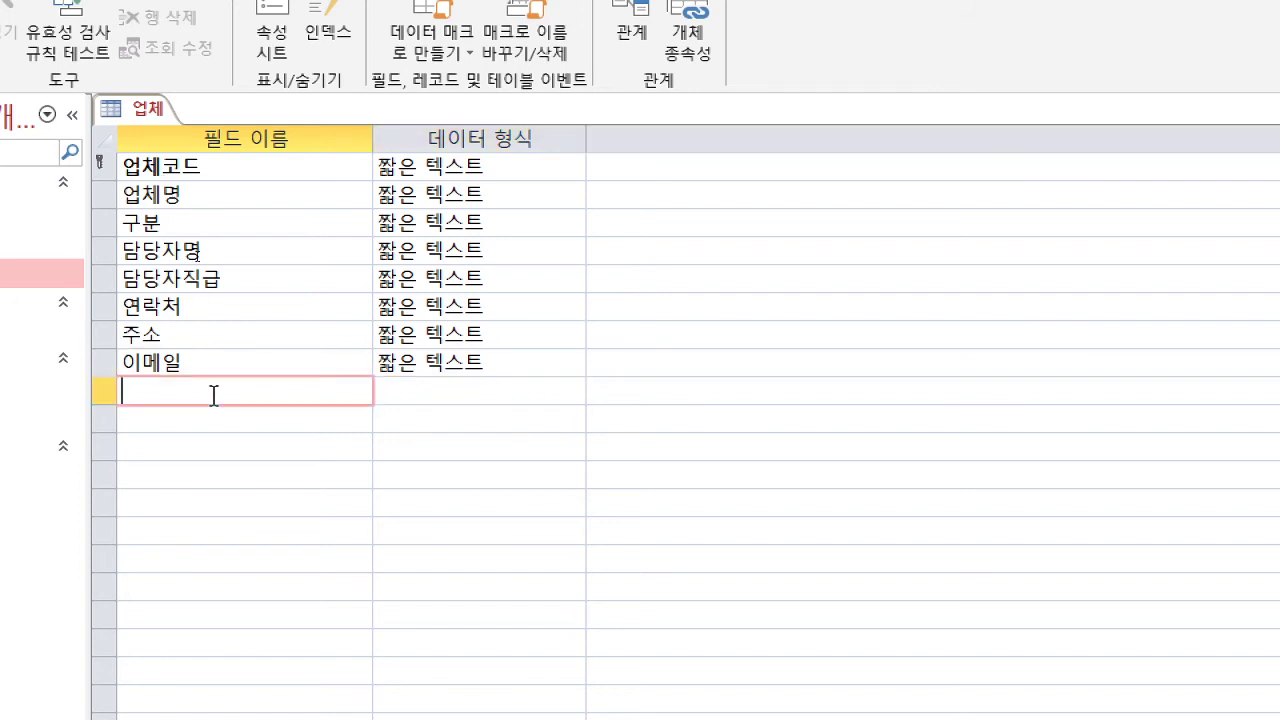
{"action": "type", "text": "wl"}
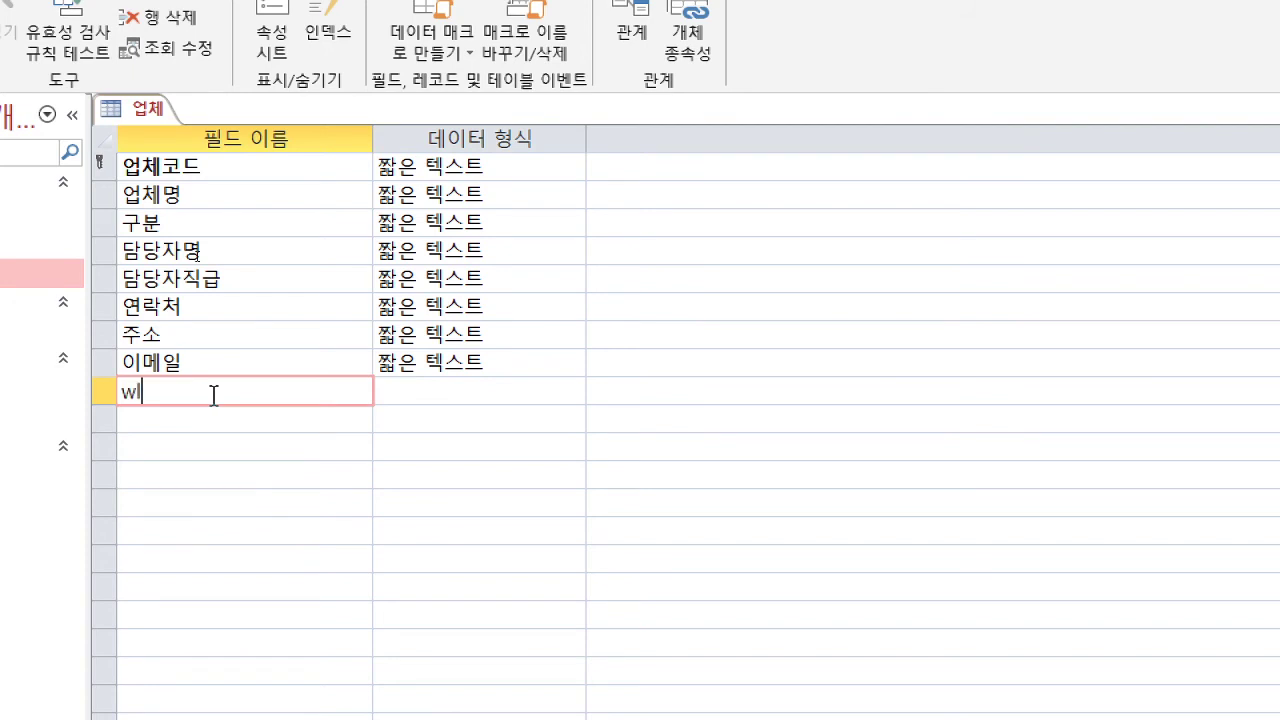
{"action": "key", "text": "BackSpace"}
{"action": "key", "text": "BackSpace"}
{"action": "type", "text": "직영업"}
{"action": "type", "text": "부"}
{"action": "key", "text": "Tab"}
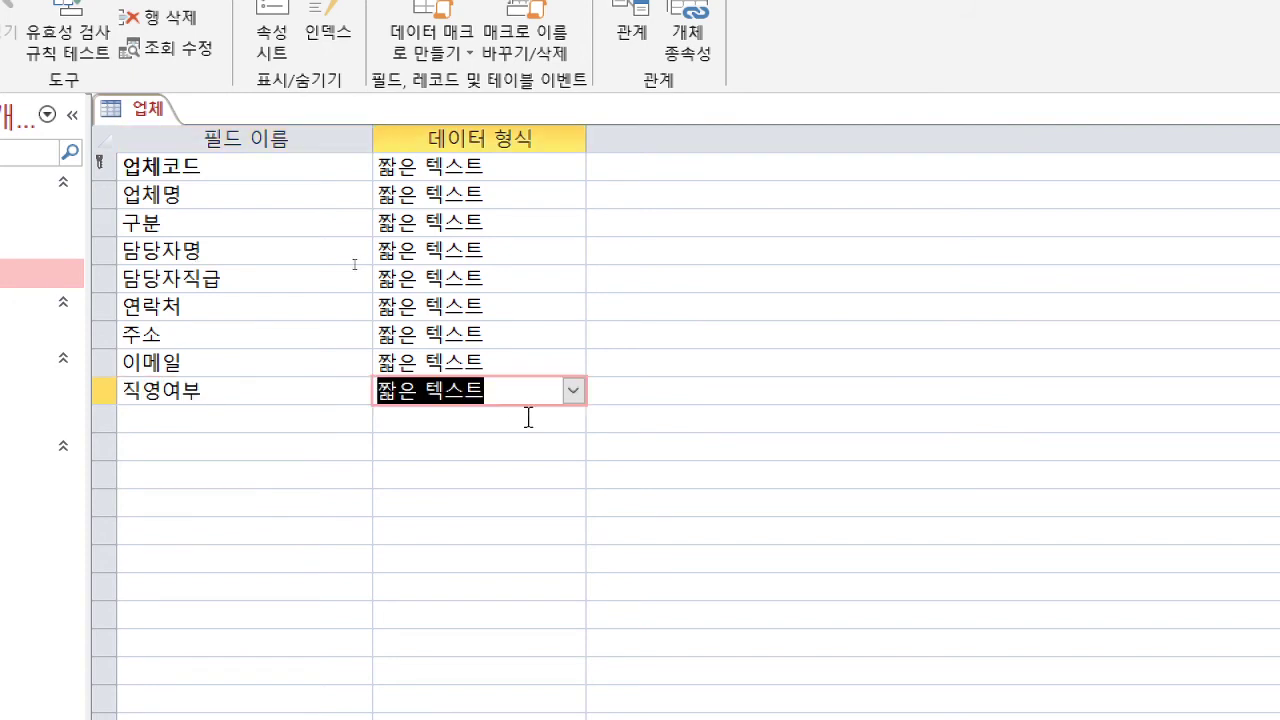
{"action": "left_click", "coordinate": [574, 391]}
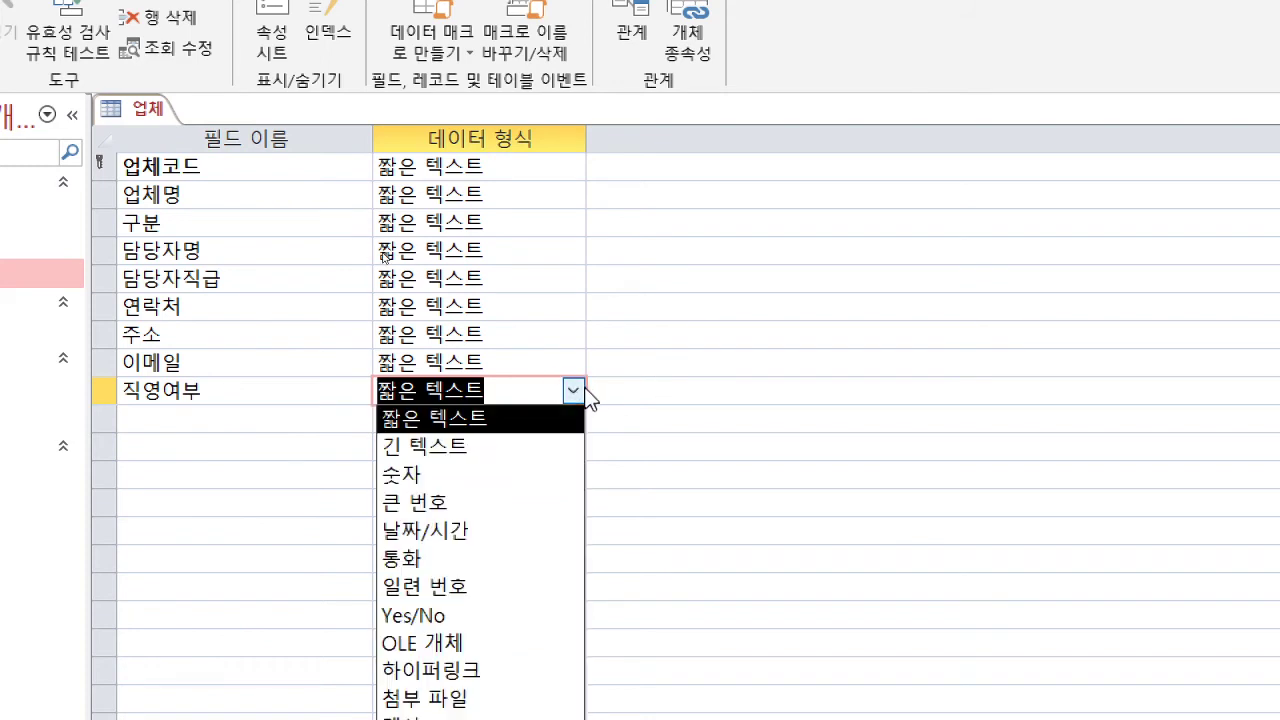
{"action": "left_click", "coordinate": [468, 625]}
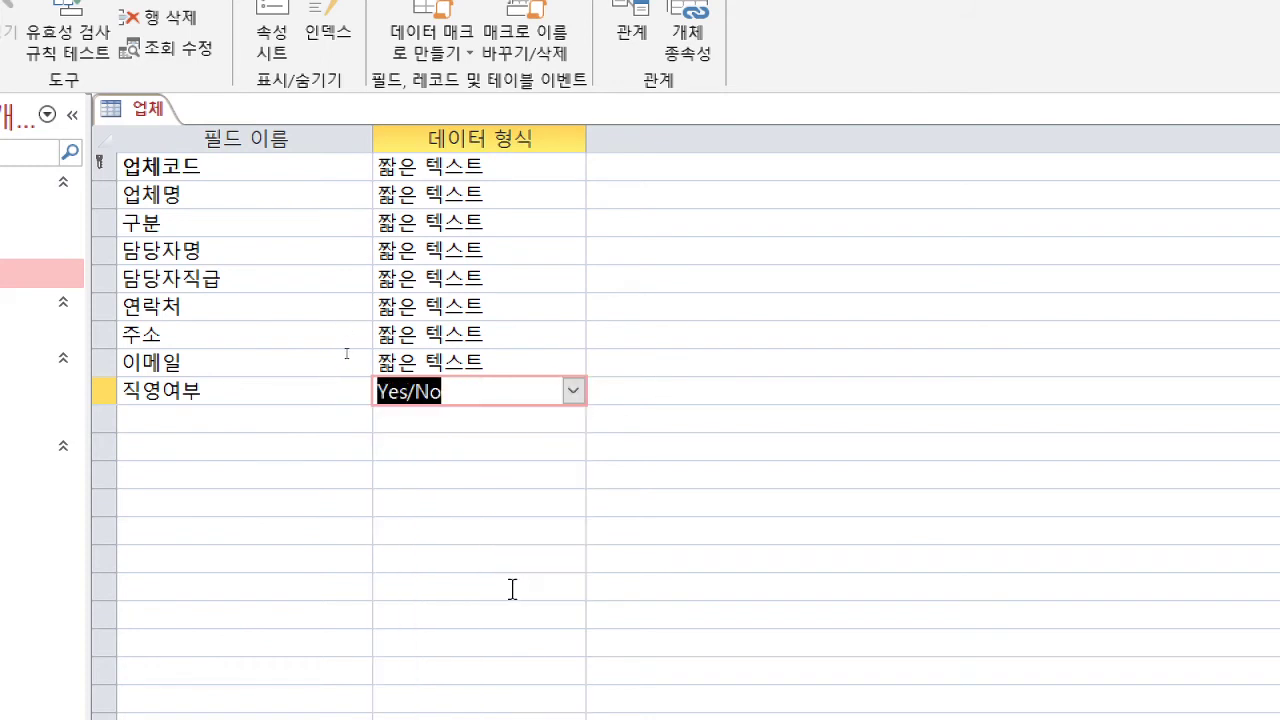
{"action": "key", "text": "Tab"}
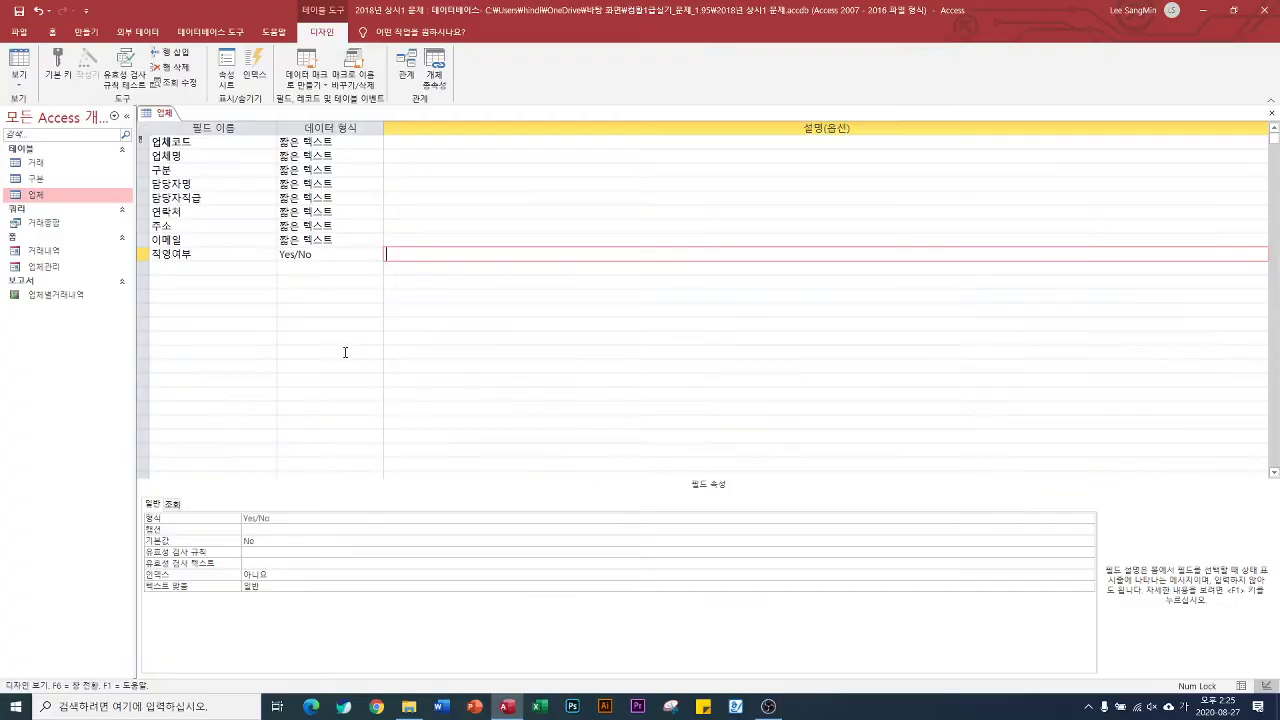
Step: Close the 업체 table, saving its design and agreeing to test existing data against the new rules
{"action": "left_click", "coordinate": [1268, 115]}
{"action": "left_click", "coordinate": [568, 390]}
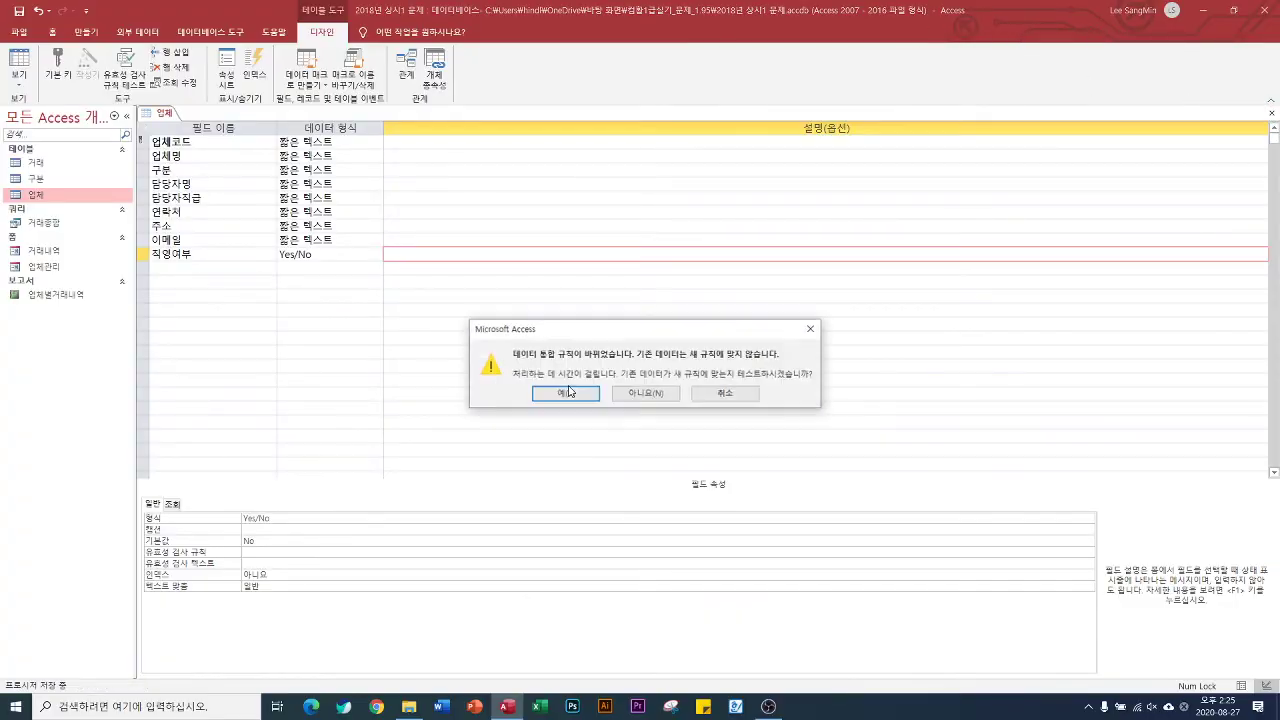
{"action": "left_click", "coordinate": [570, 398]}
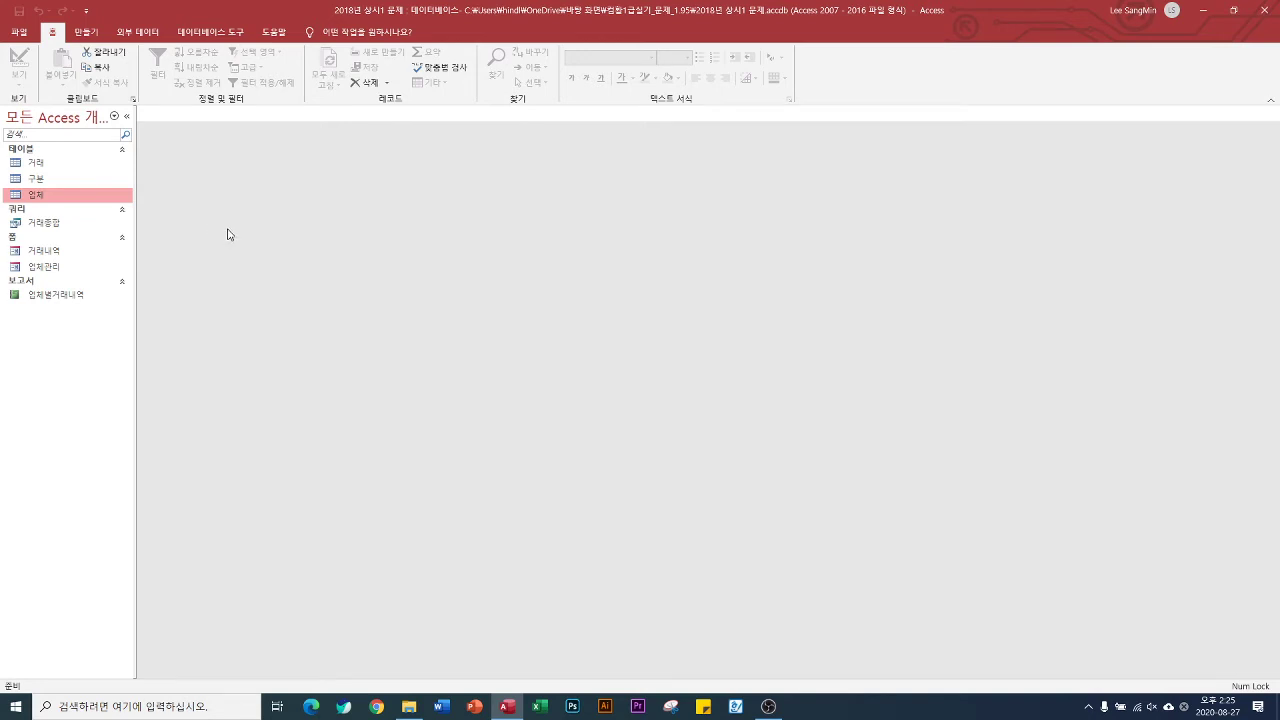
Step: Start importing external data from an Excel file
{"action": "left_click", "coordinate": [146, 34]}
{"action": "left_click", "coordinate": [23, 70]}
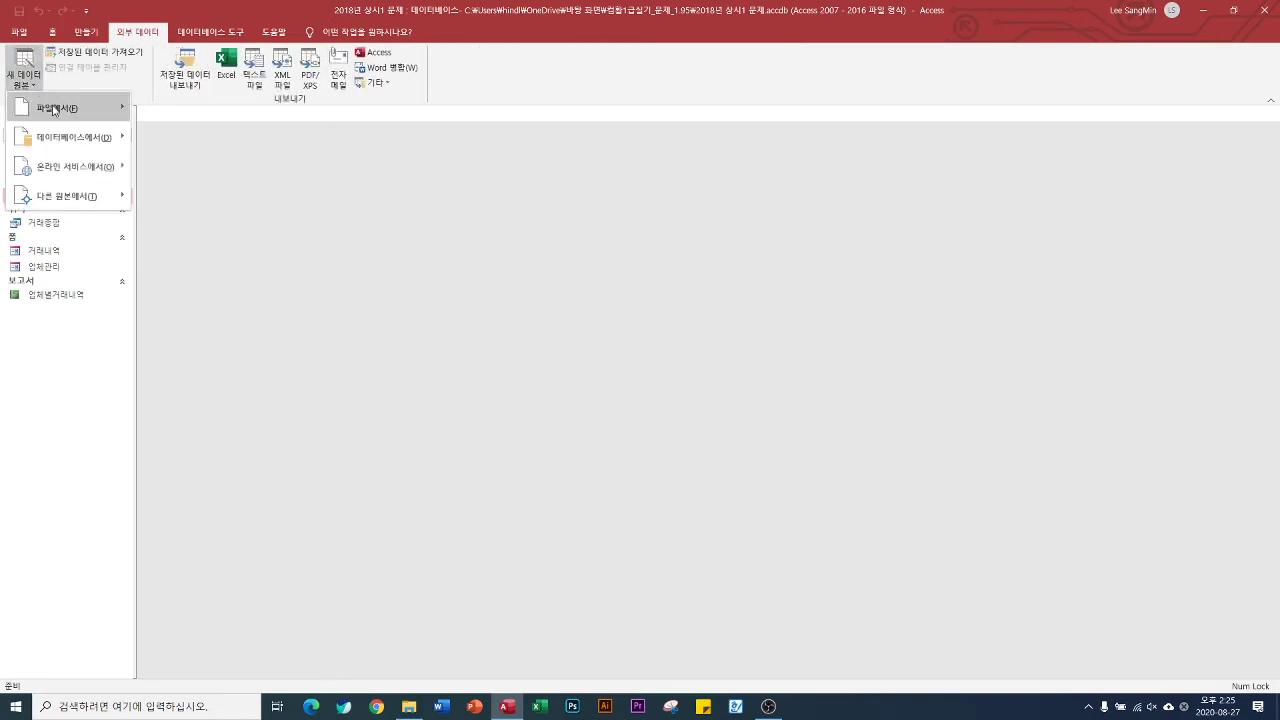
{"action": "mouse_move", "coordinate": [72, 113]}
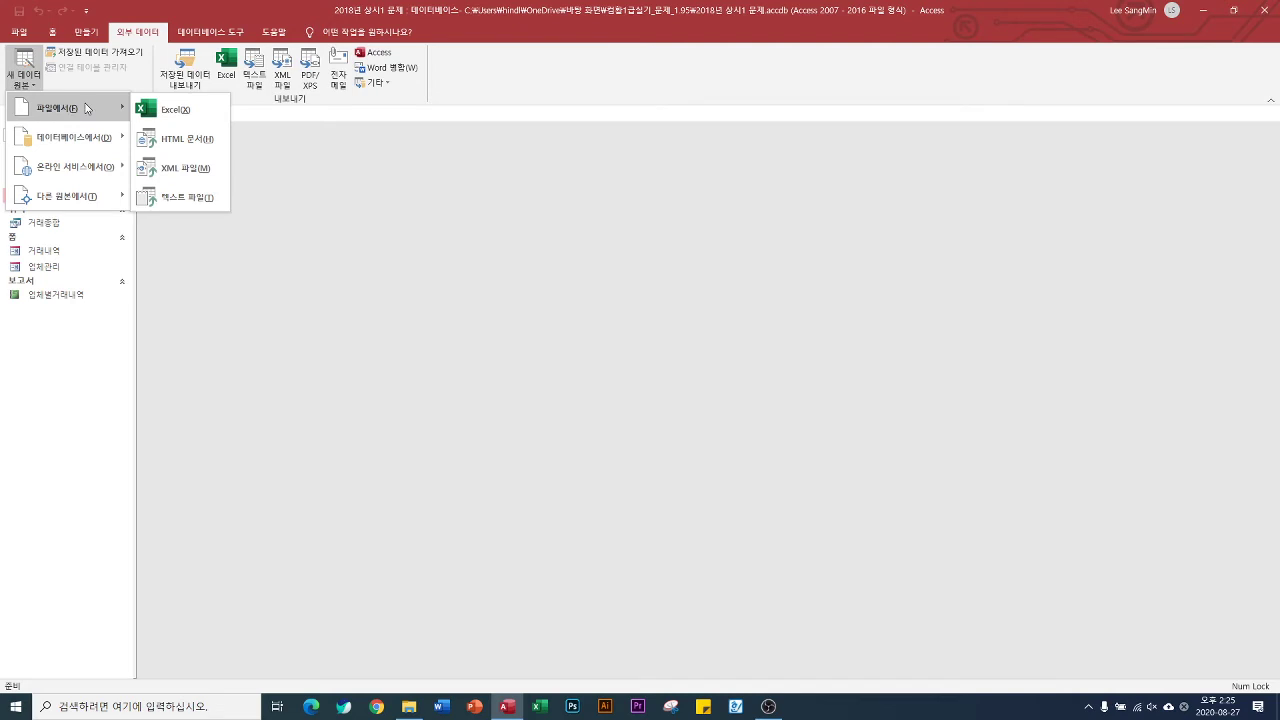
{"action": "left_click", "coordinate": [174, 108]}
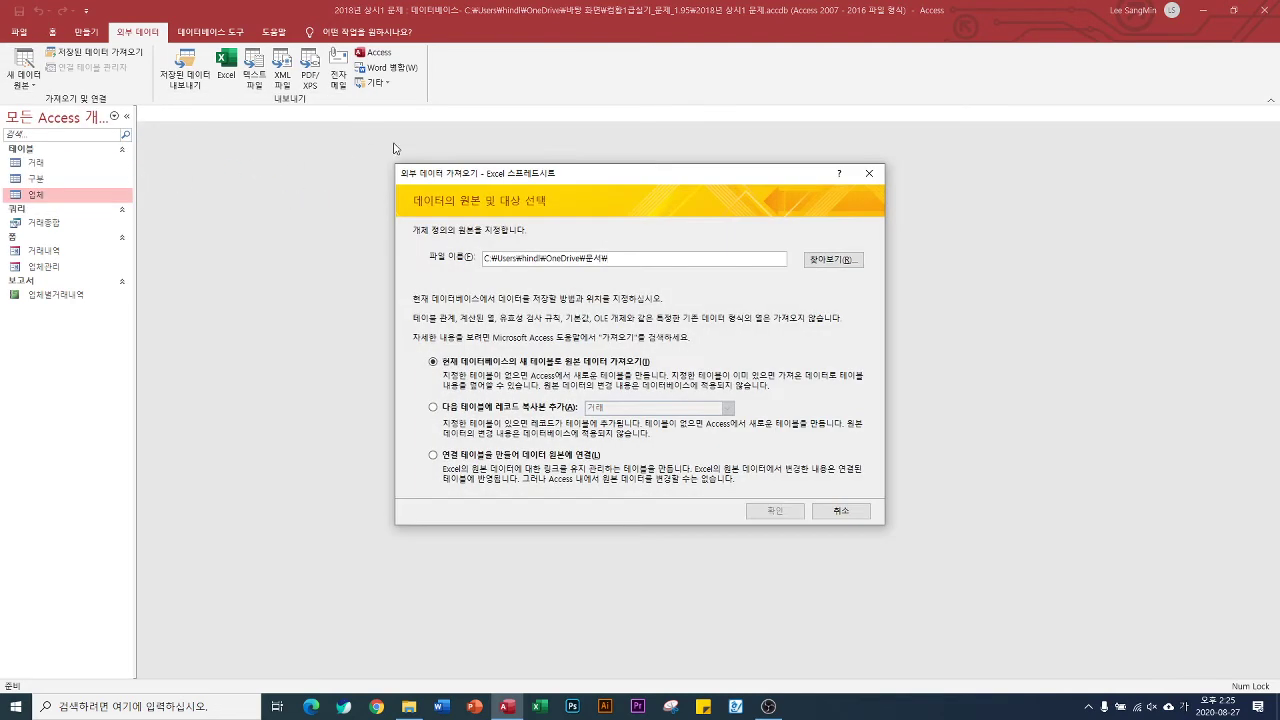
Step: Choose 우수업체.xlsx from the desktop folder 컴활1급실기_문제_1.95 as the source, importing it into a new table
{"action": "left_click", "coordinate": [826, 258]}
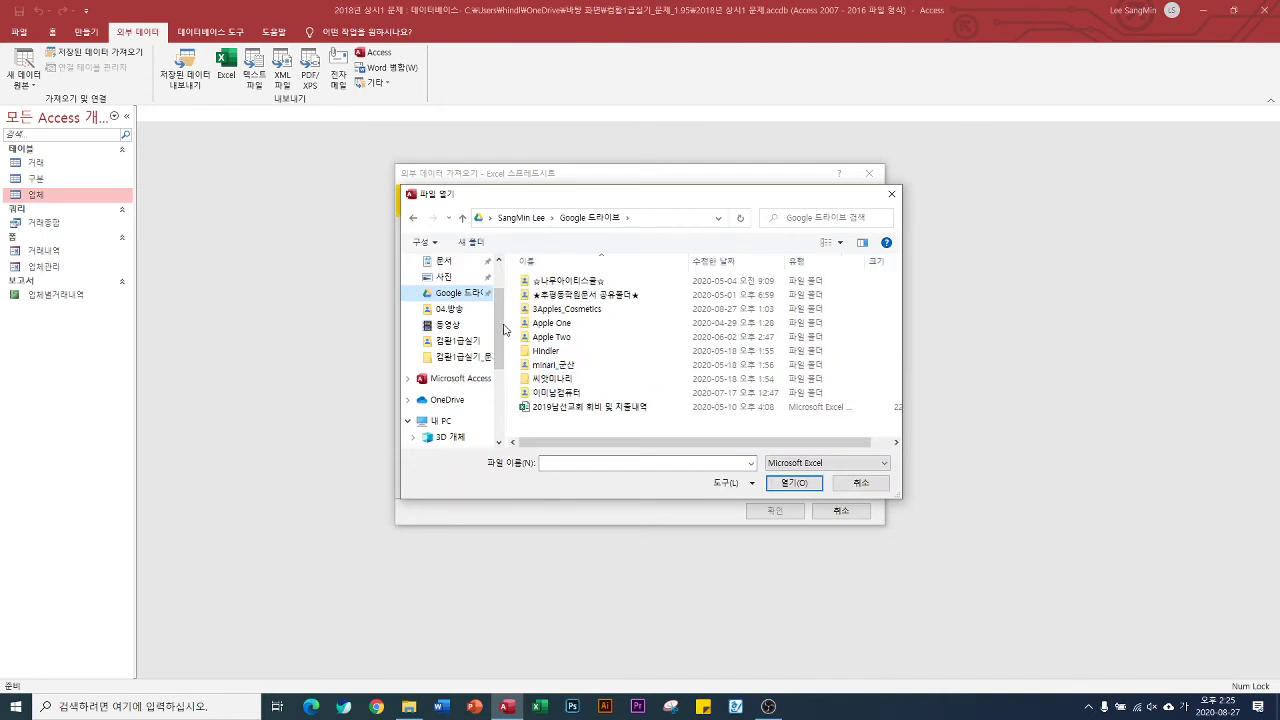
{"action": "left_click", "coordinate": [471, 401]}
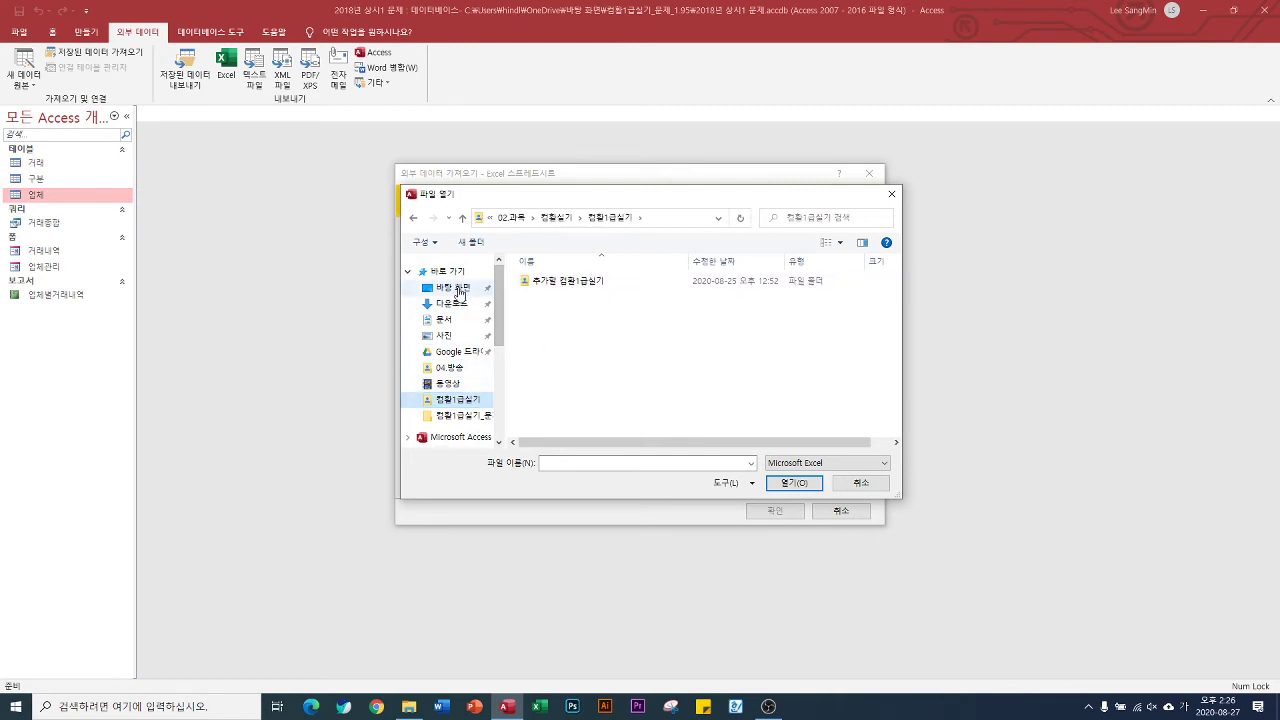
{"action": "left_click", "coordinate": [458, 290]}
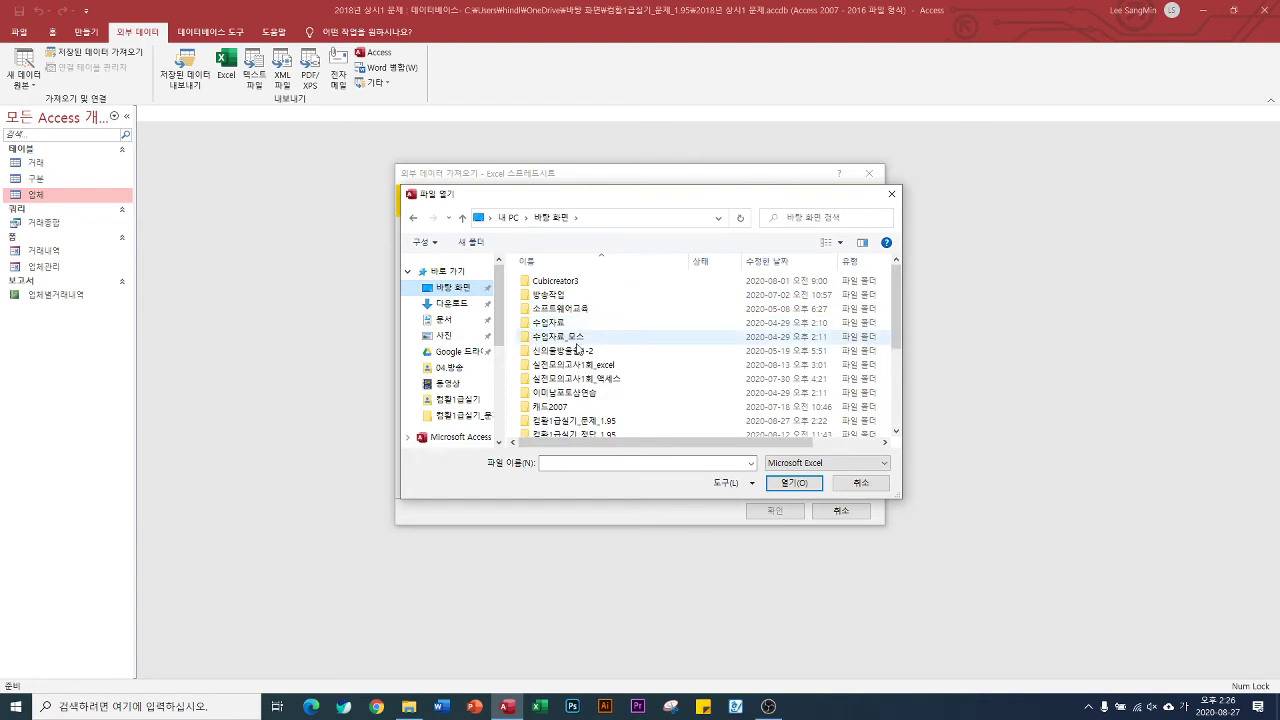
{"action": "double_click", "coordinate": [580, 422]}
{"action": "scroll", "coordinate": [593, 340], "scroll_direction": "down", "scroll_amount": 8}
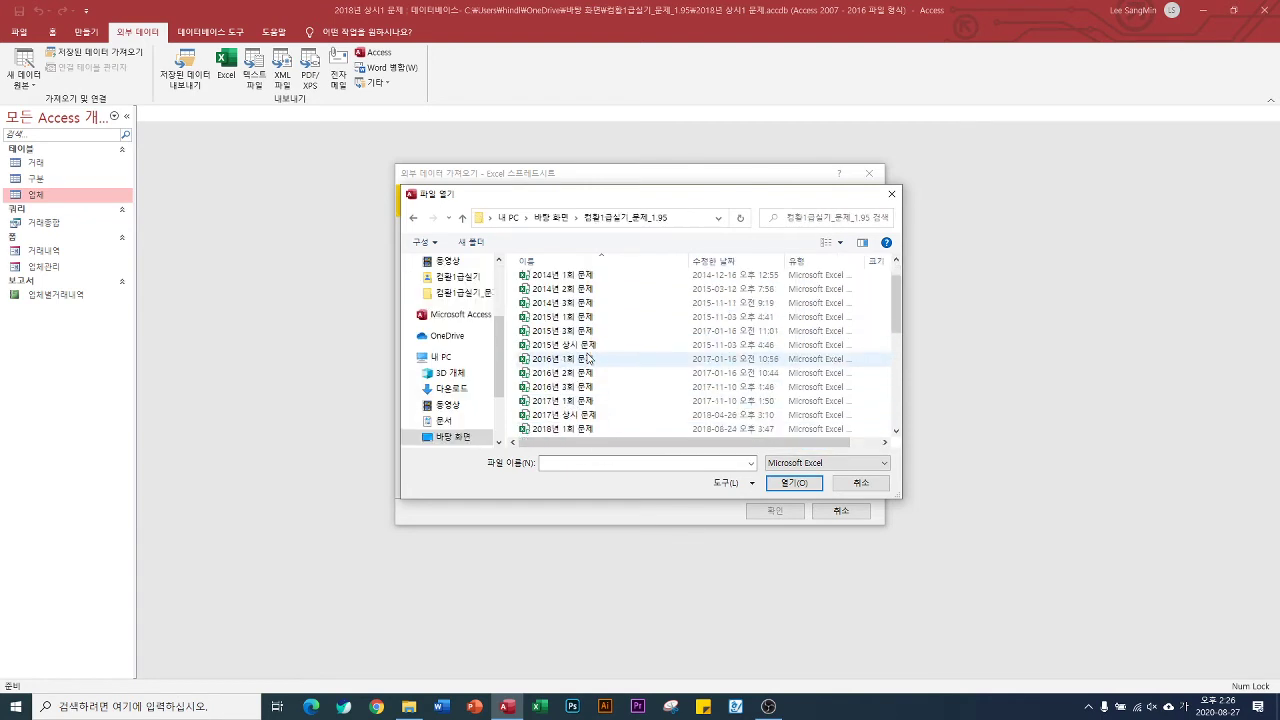
{"action": "left_click", "coordinate": [556, 364]}
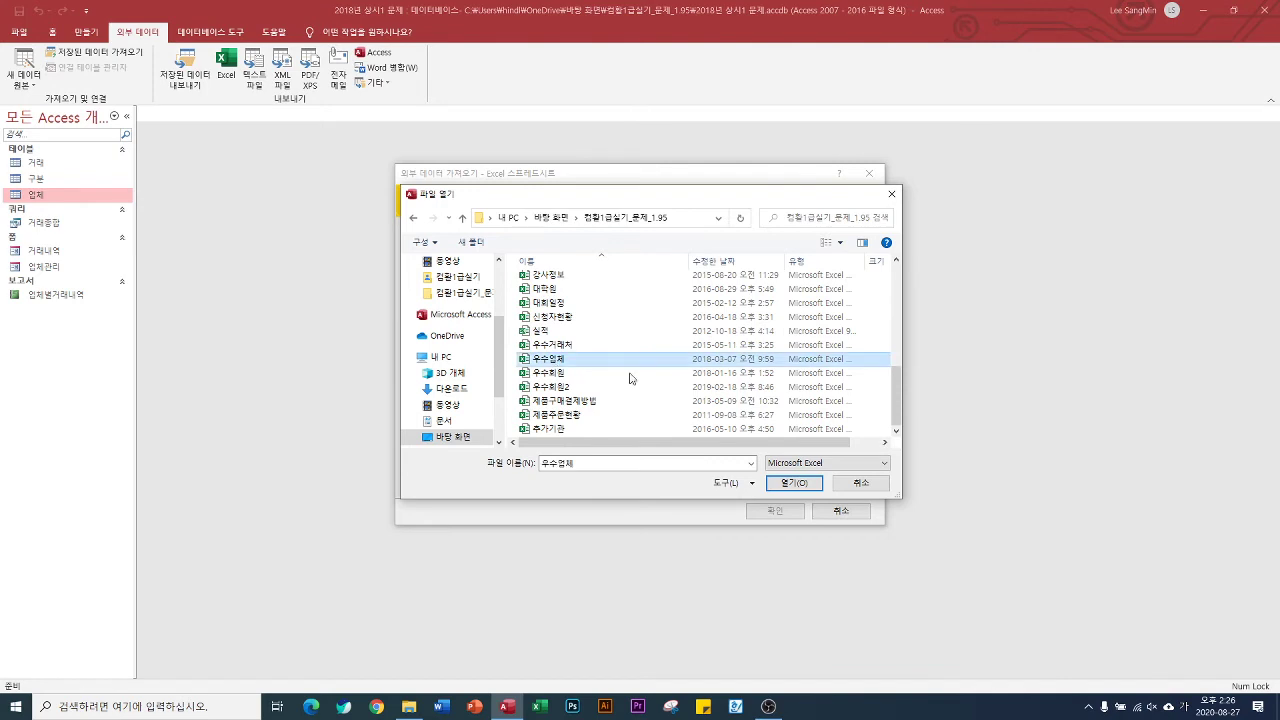
{"action": "left_click", "coordinate": [795, 483]}
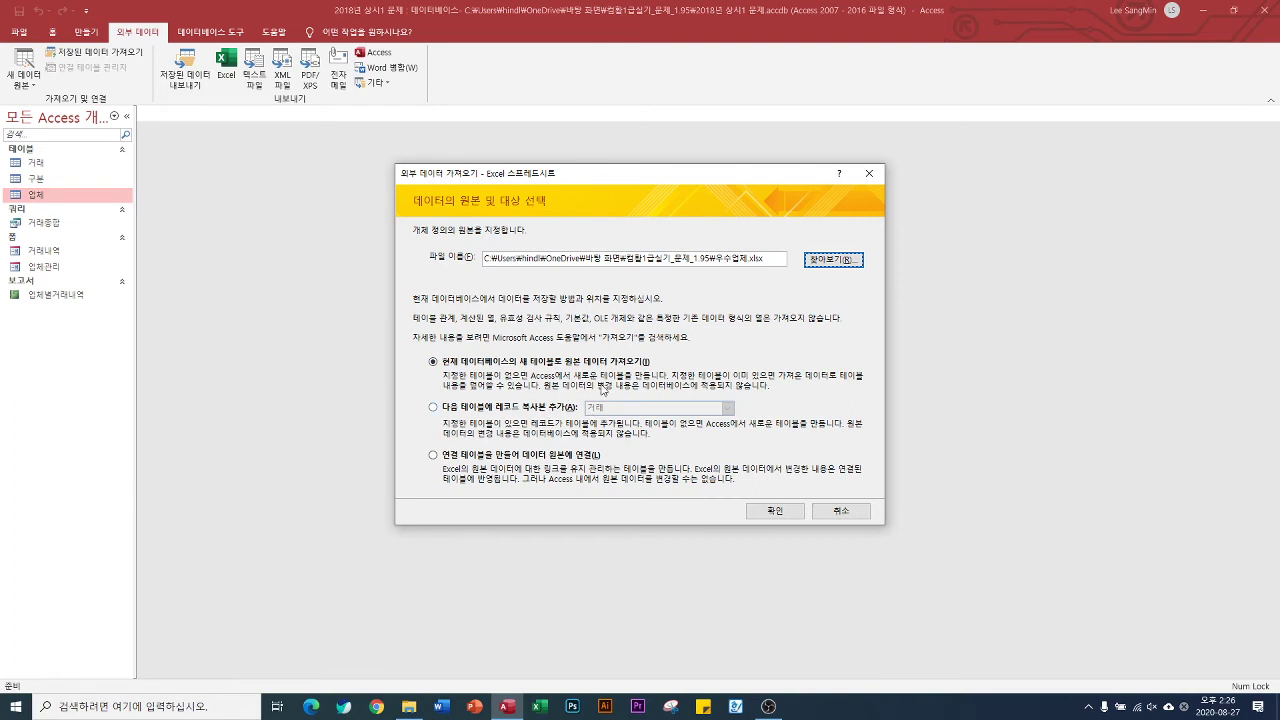
{"action": "left_click", "coordinate": [776, 513]}
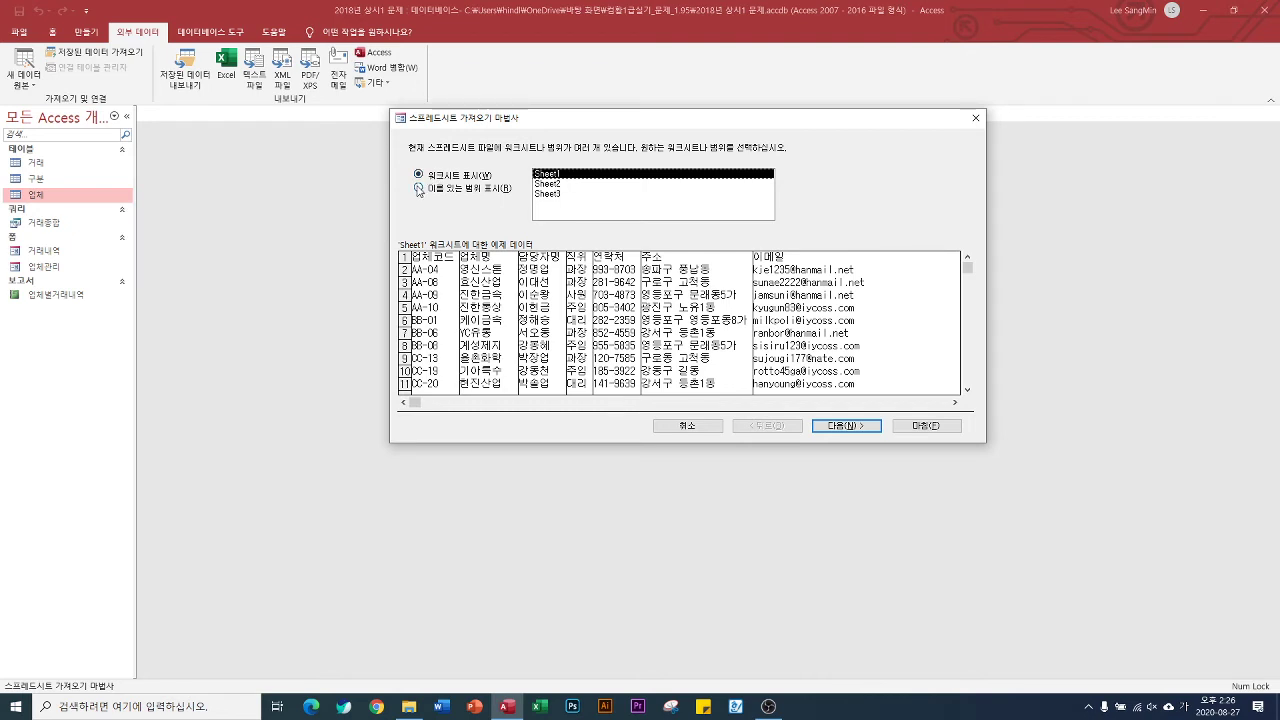
Step: Use the worksheet Sheet1 as the import source and treat its first row as column headings
{"action": "left_click", "coordinate": [418, 189]}
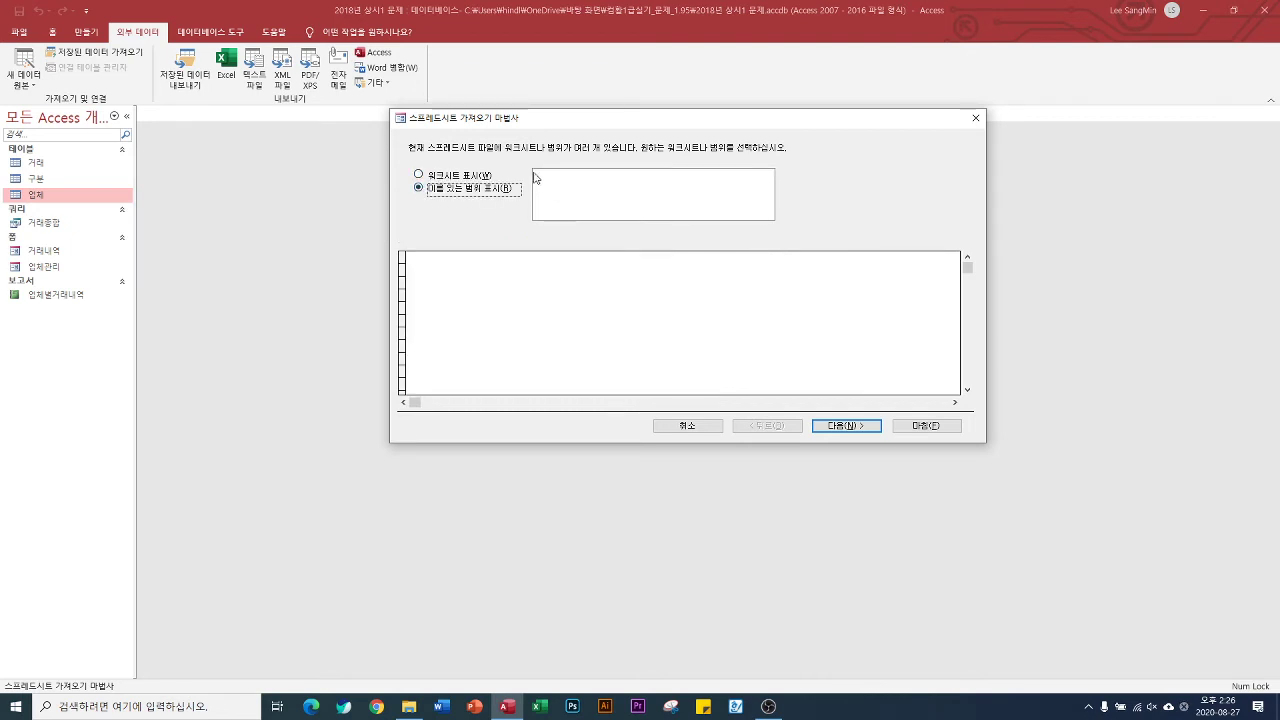
{"action": "left_click", "coordinate": [418, 175]}
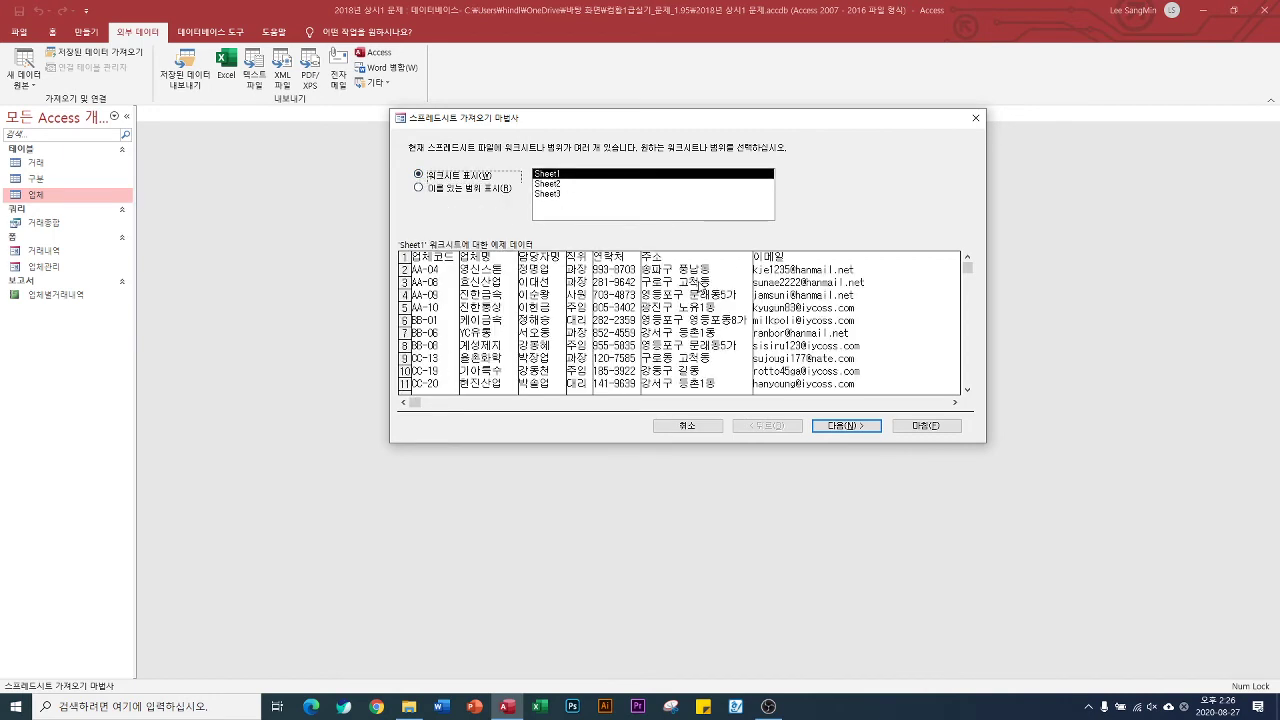
{"action": "left_click", "coordinate": [848, 426]}
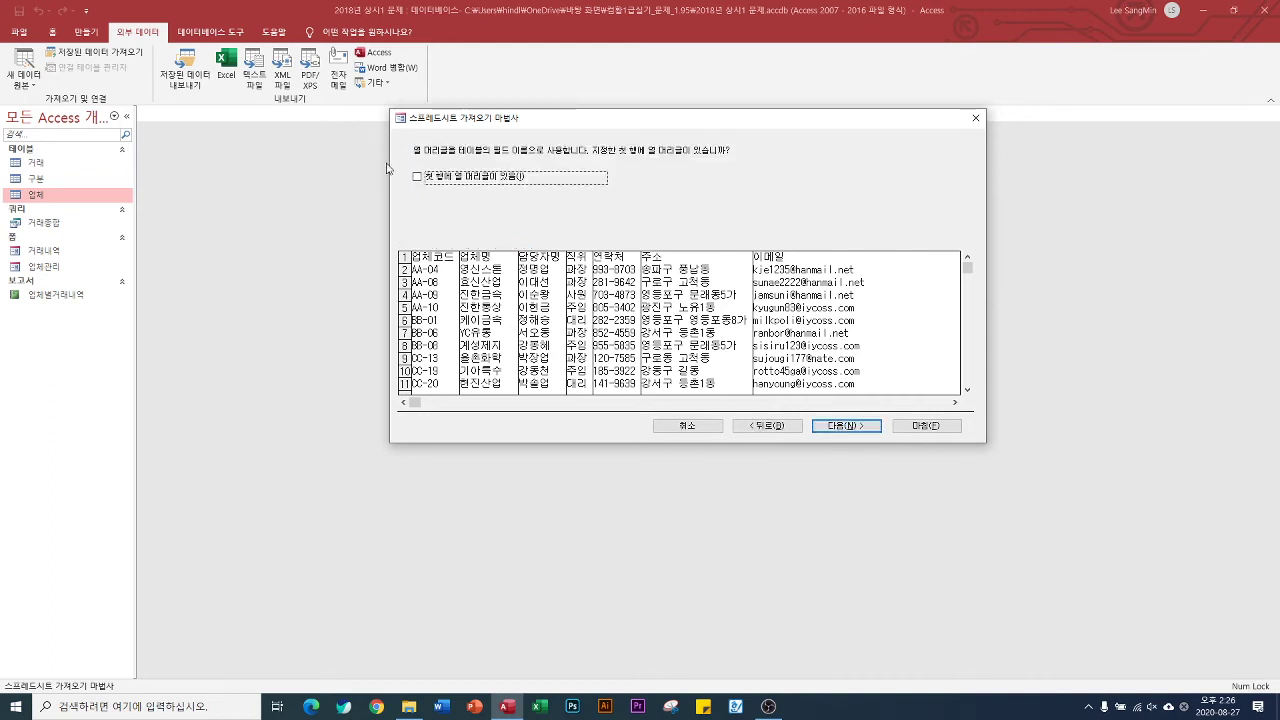
{"action": "left_click", "coordinate": [418, 177]}
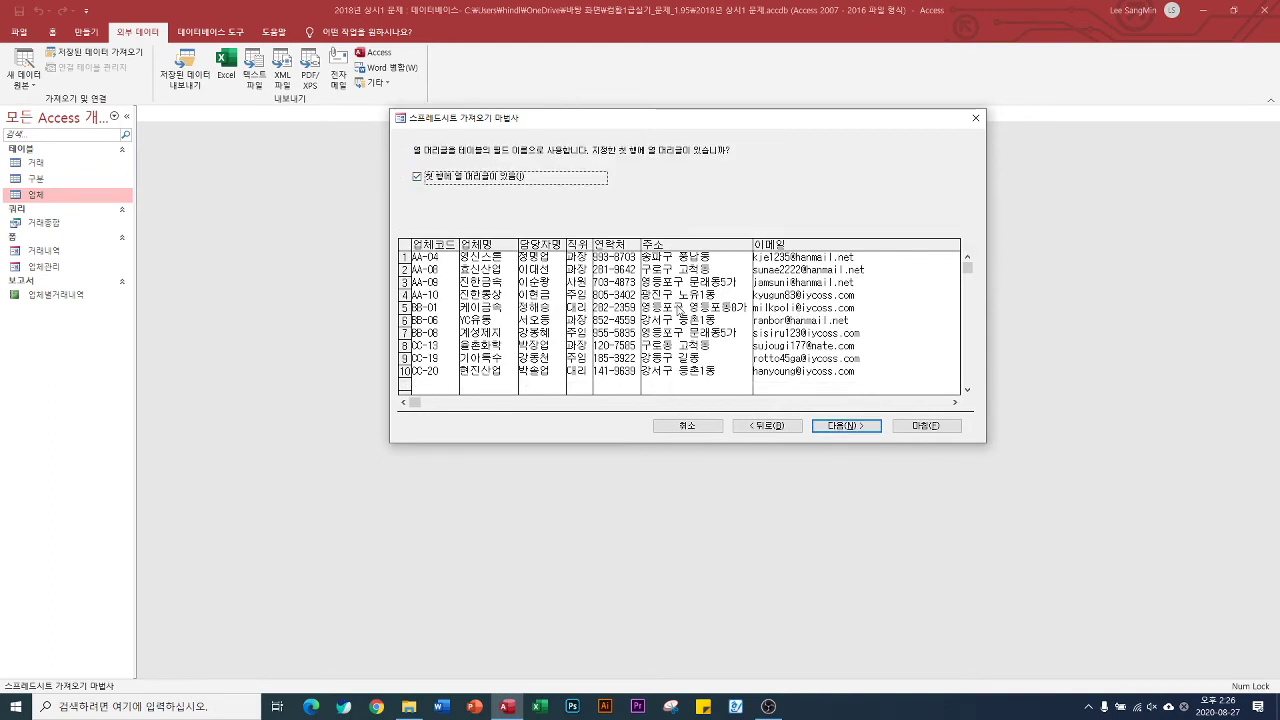
{"action": "left_click", "coordinate": [857, 428]}
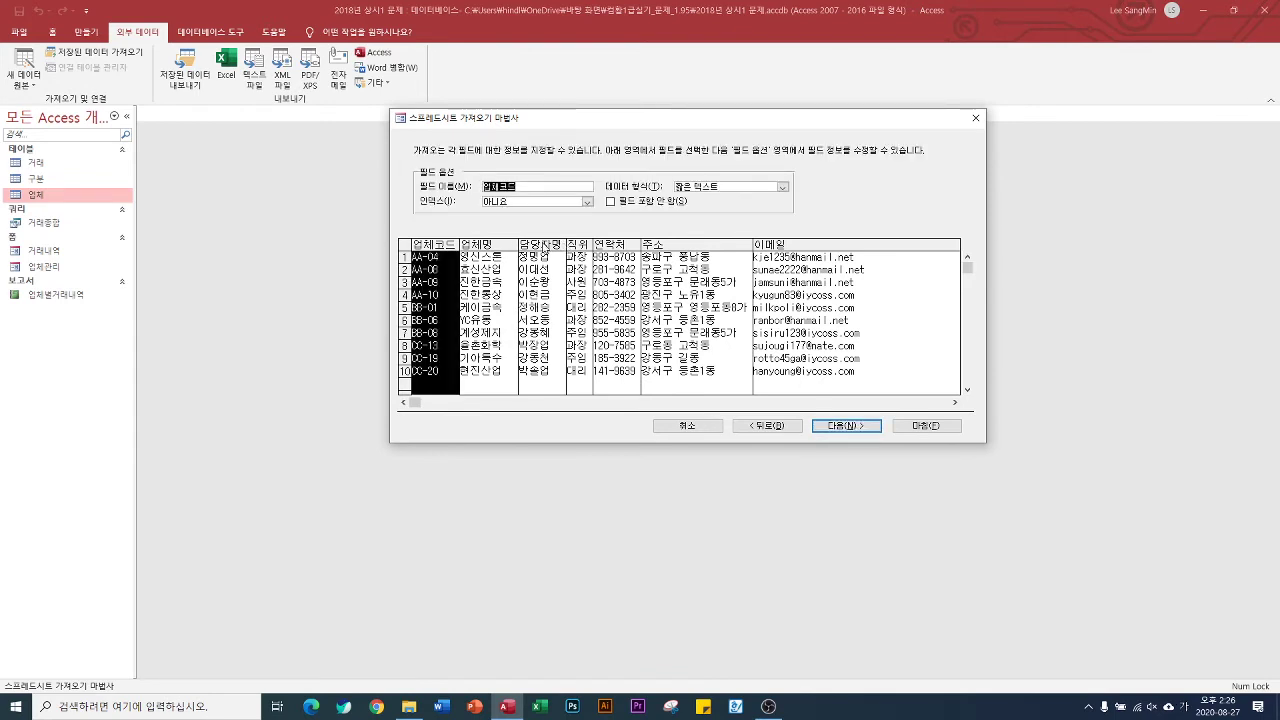
Step: Keep all source fields in the import and set the new table to have no primary key
{"action": "left_click", "coordinate": [612, 204]}
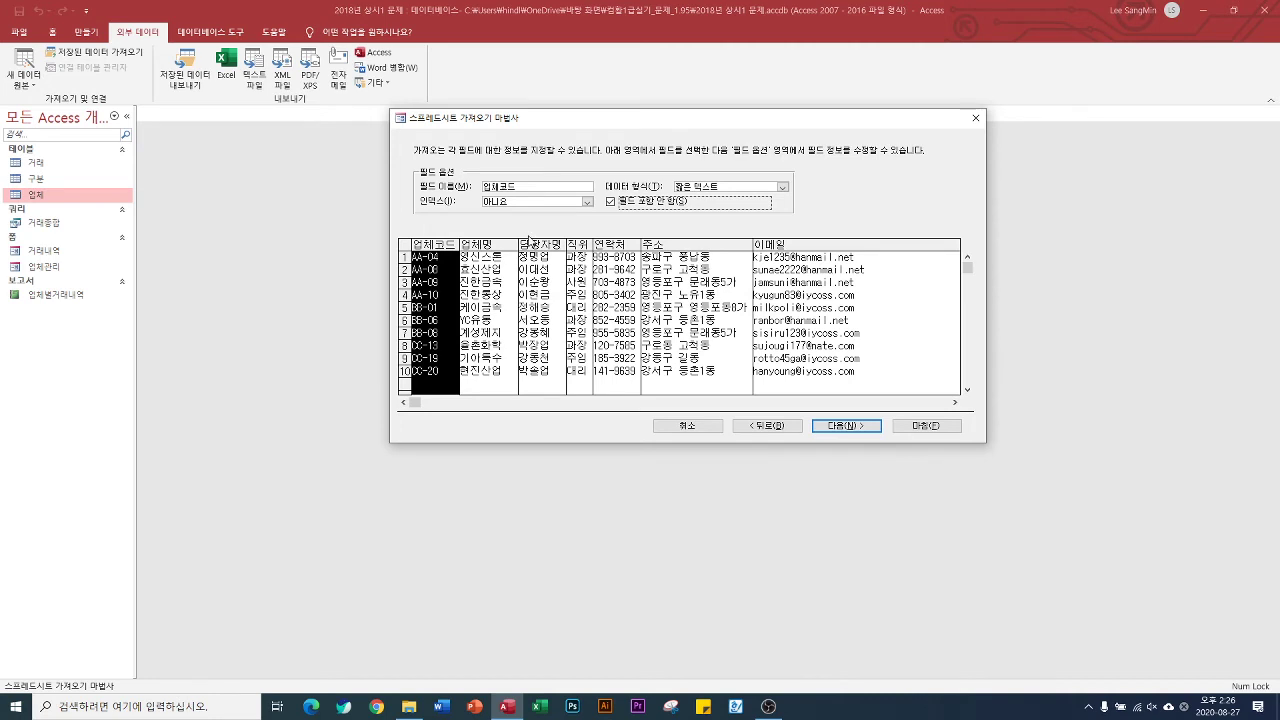
{"action": "left_click", "coordinate": [846, 426]}
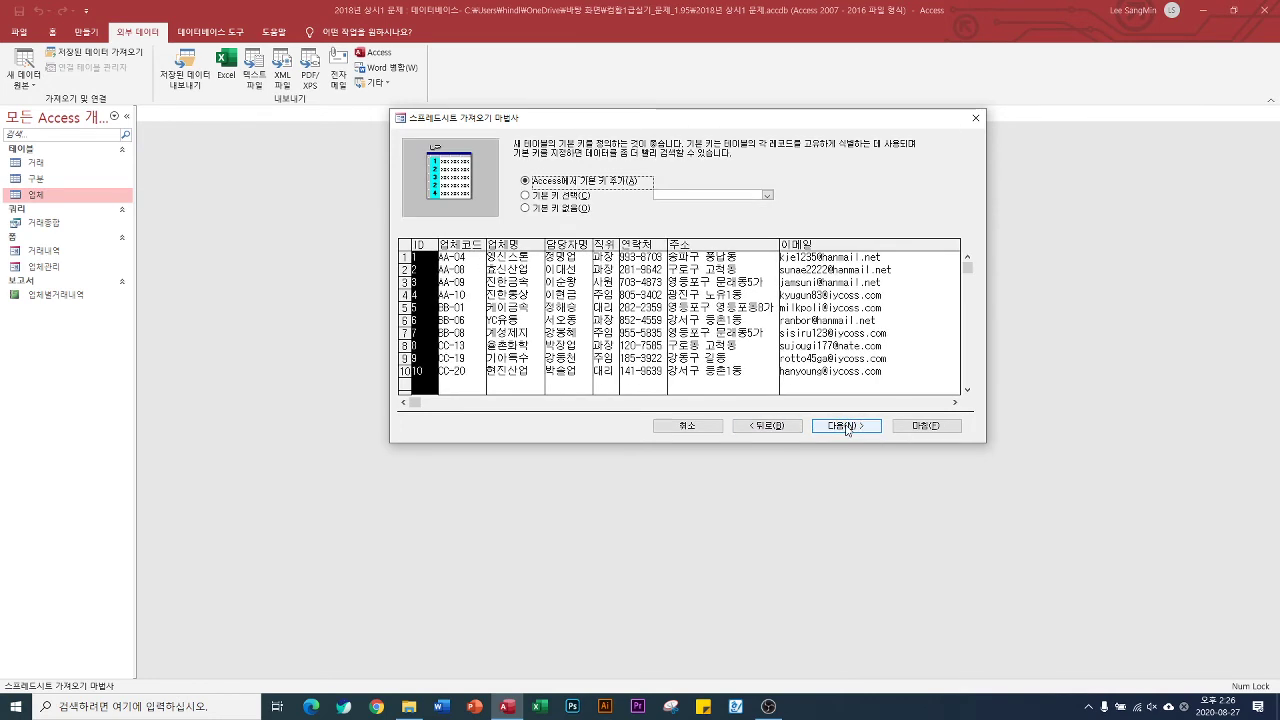
{"action": "left_click", "coordinate": [525, 208]}
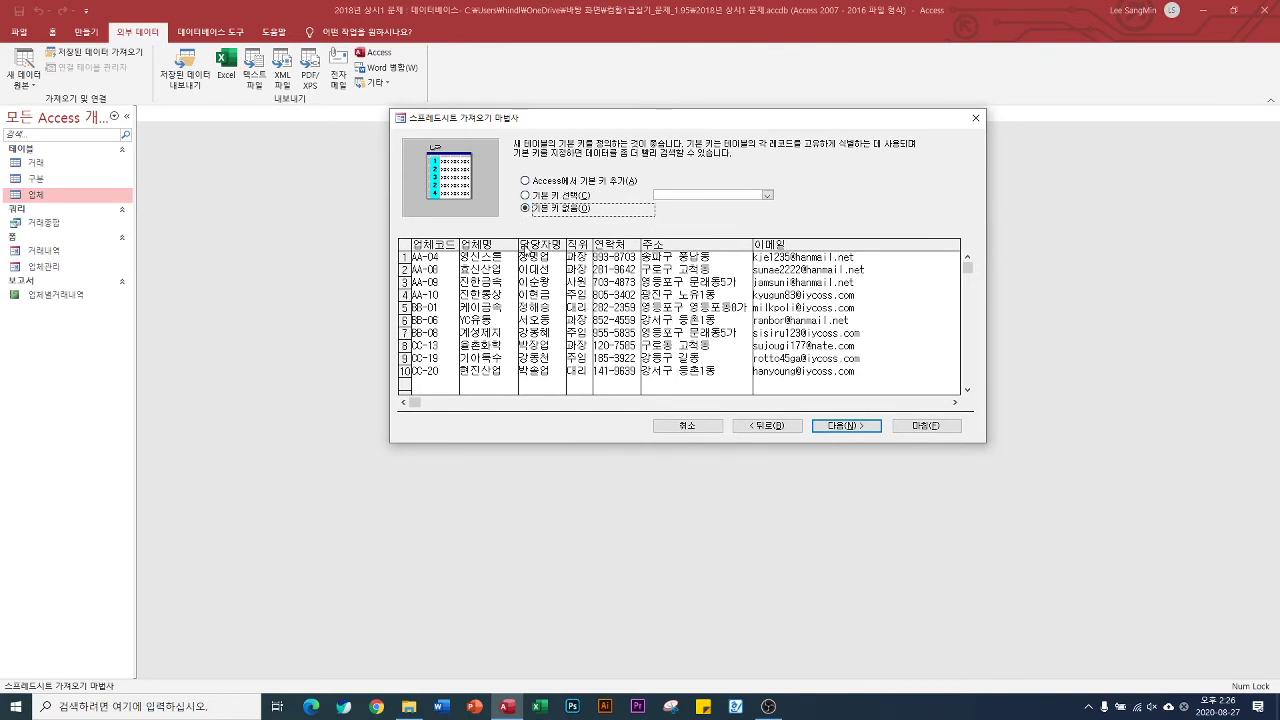
{"action": "left_click", "coordinate": [846, 426]}
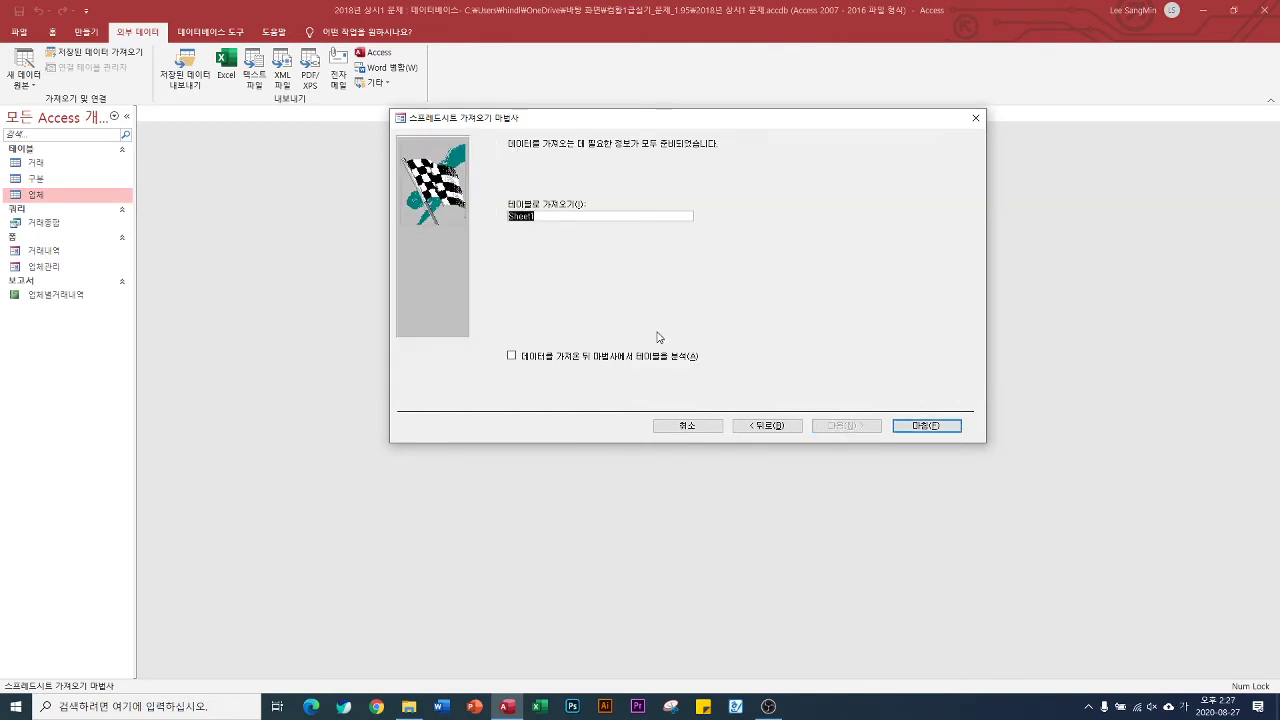
Step: Name the imported table 우수업체 and finish the import without saving the import steps
{"action": "type", "text": "ㅇ"}
{"action": "type", "text": "수업체"}
{"action": "key", "text": "Return"}
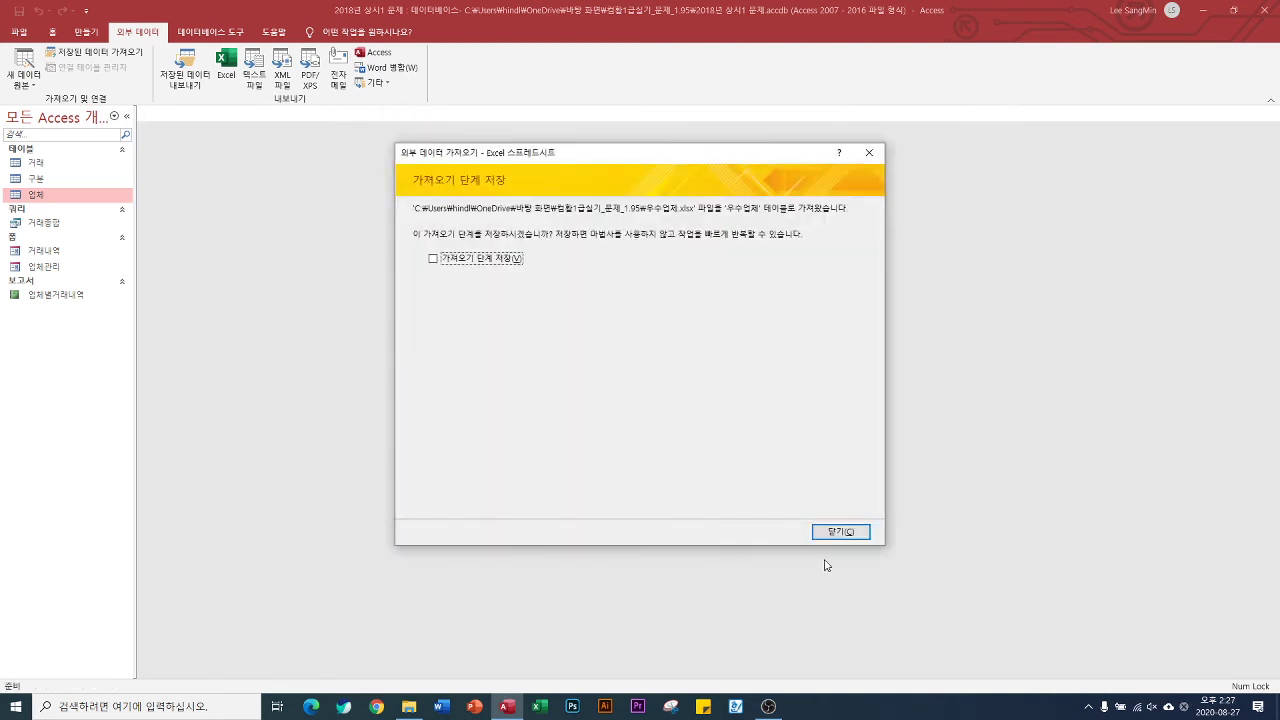
{"action": "left_click", "coordinate": [835, 526]}
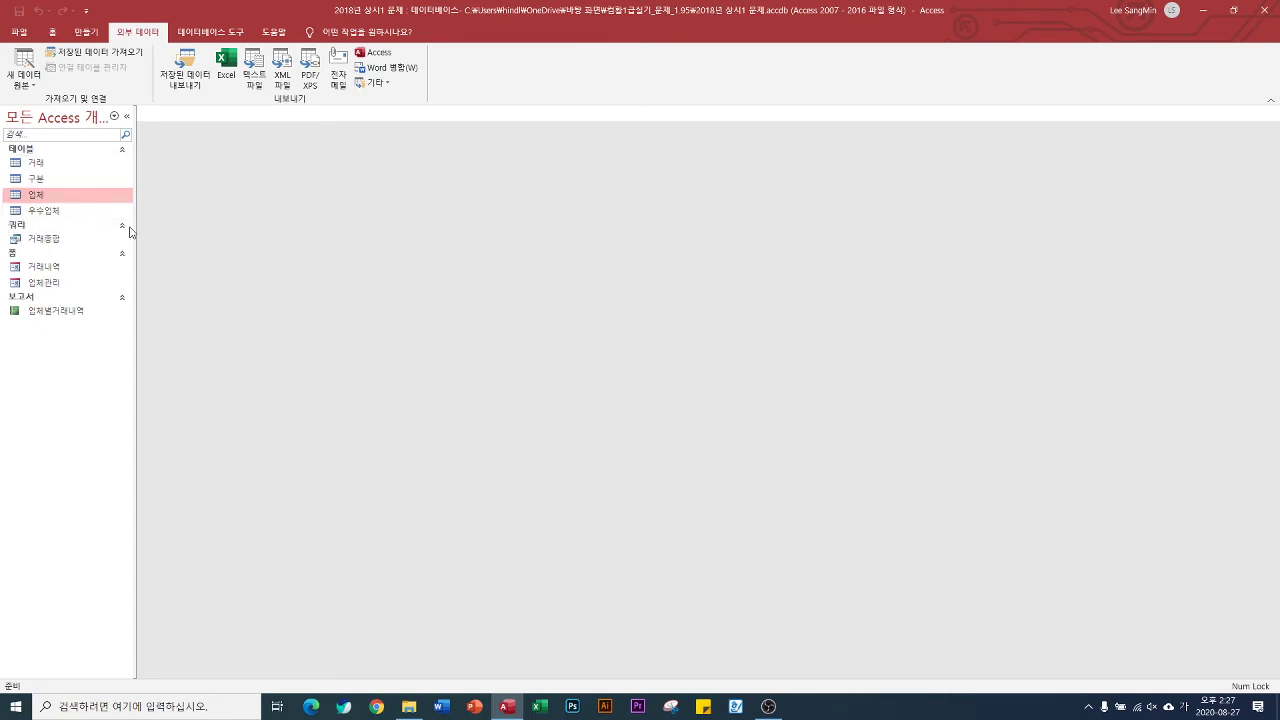
Step: Open the database relationships and add the 거래 and 업체 tables to the layout
{"action": "left_click", "coordinate": [212, 34]}
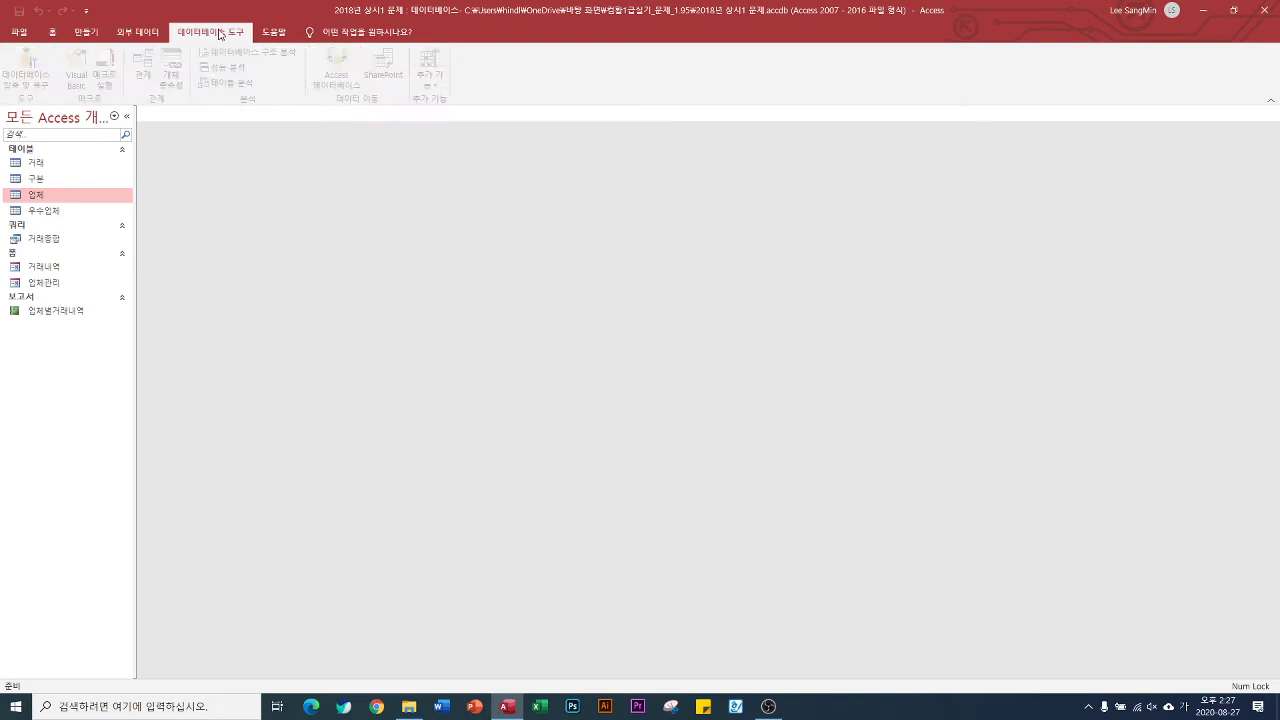
{"action": "left_click", "coordinate": [148, 66]}
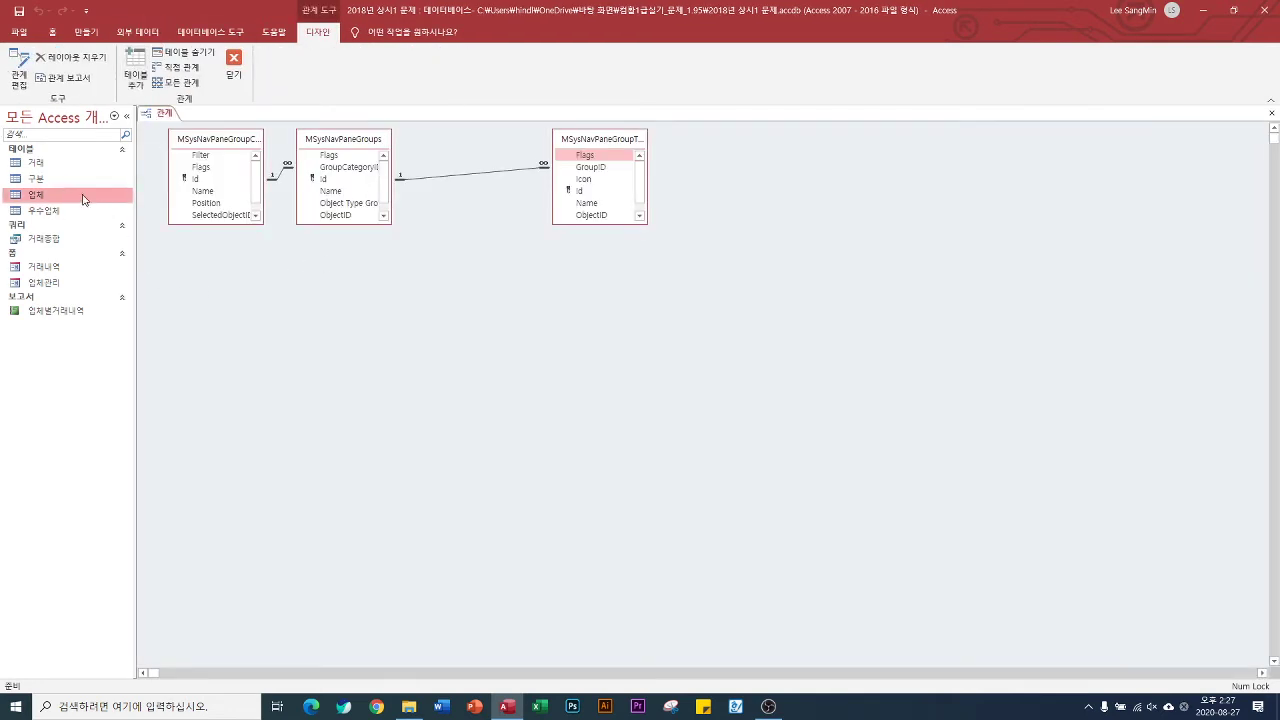
{"action": "left_click_drag", "start_coordinate": [35, 163], "coordinate": [232, 280]}
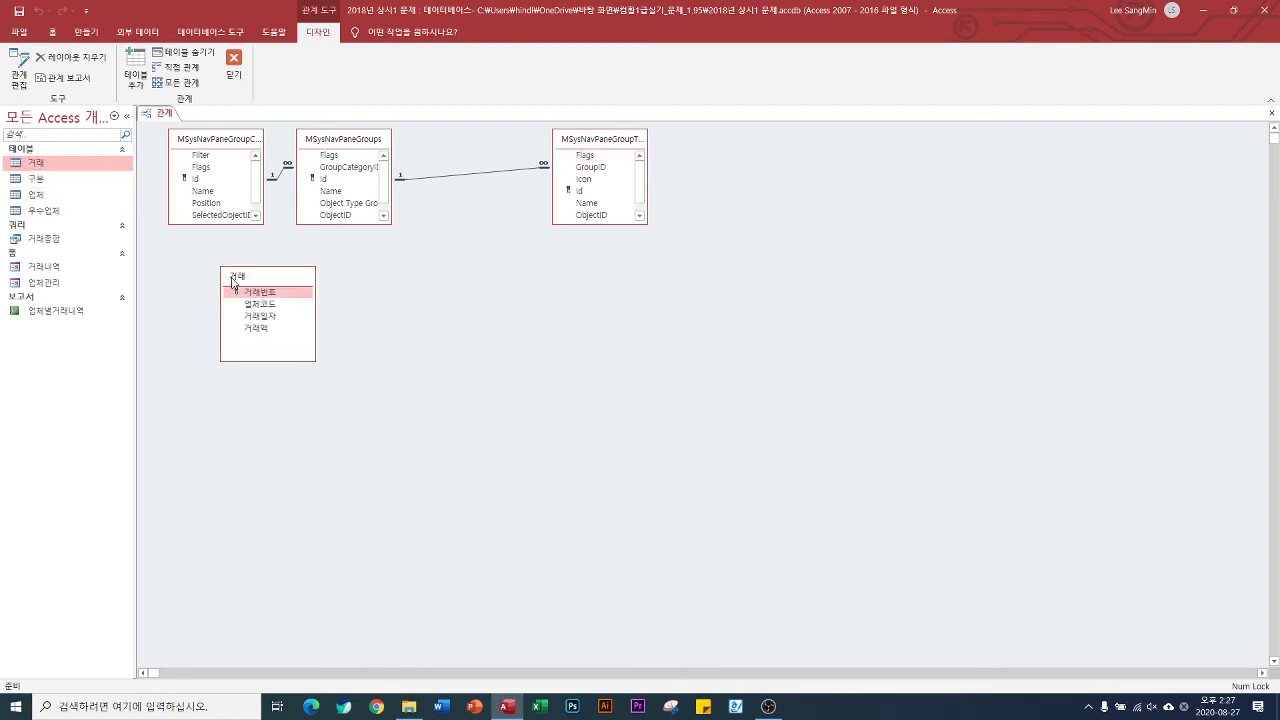
{"action": "left_click_drag", "start_coordinate": [36, 194], "coordinate": [410, 304]}
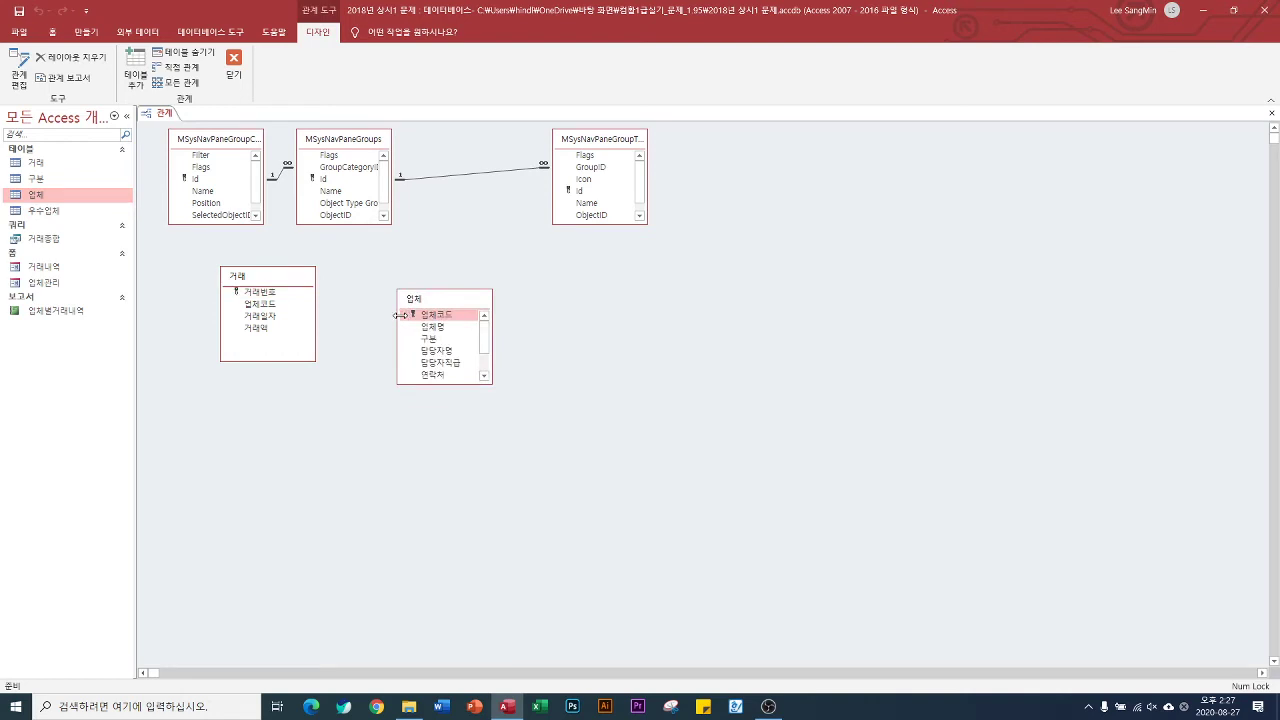
Step: Relate 거래 to 업체 on 업체코드 with referential integrity and cascading field updates, and close the relationships, saving the layout
{"action": "left_click_drag", "start_coordinate": [263, 304], "coordinate": [431, 317]}
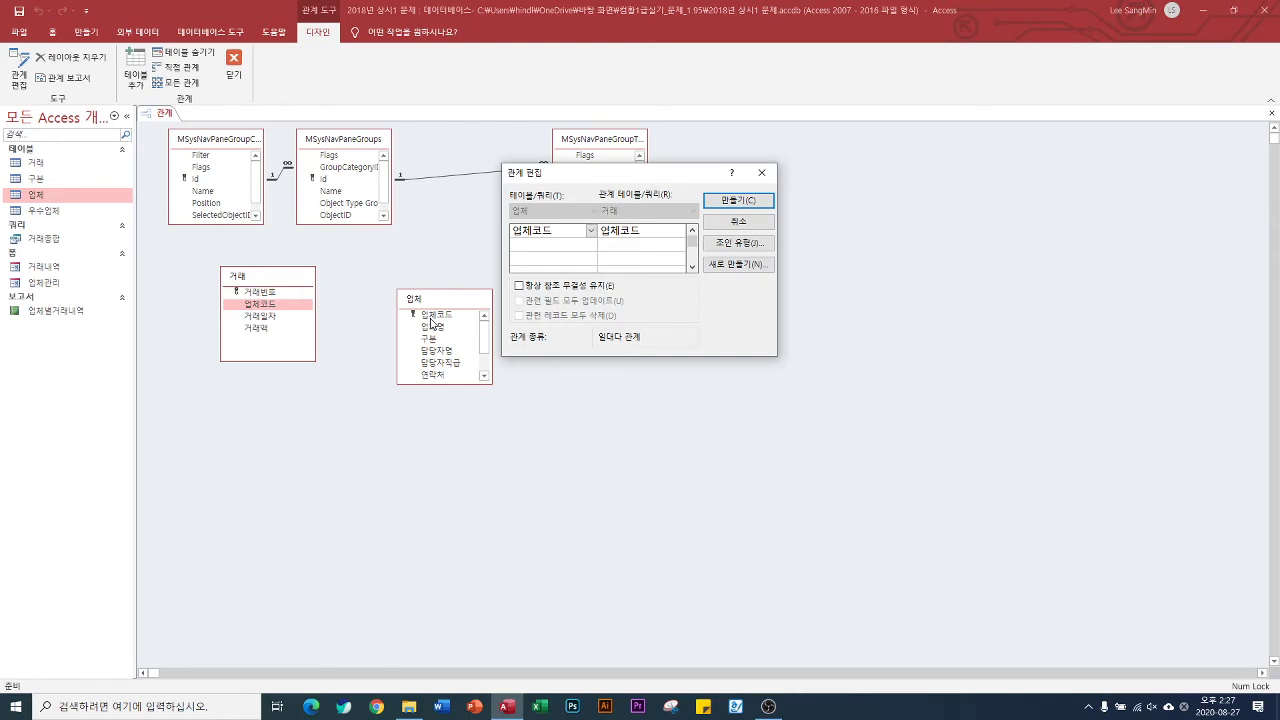
{"action": "left_click", "coordinate": [519, 286]}
{"action": "left_click", "coordinate": [519, 301]}
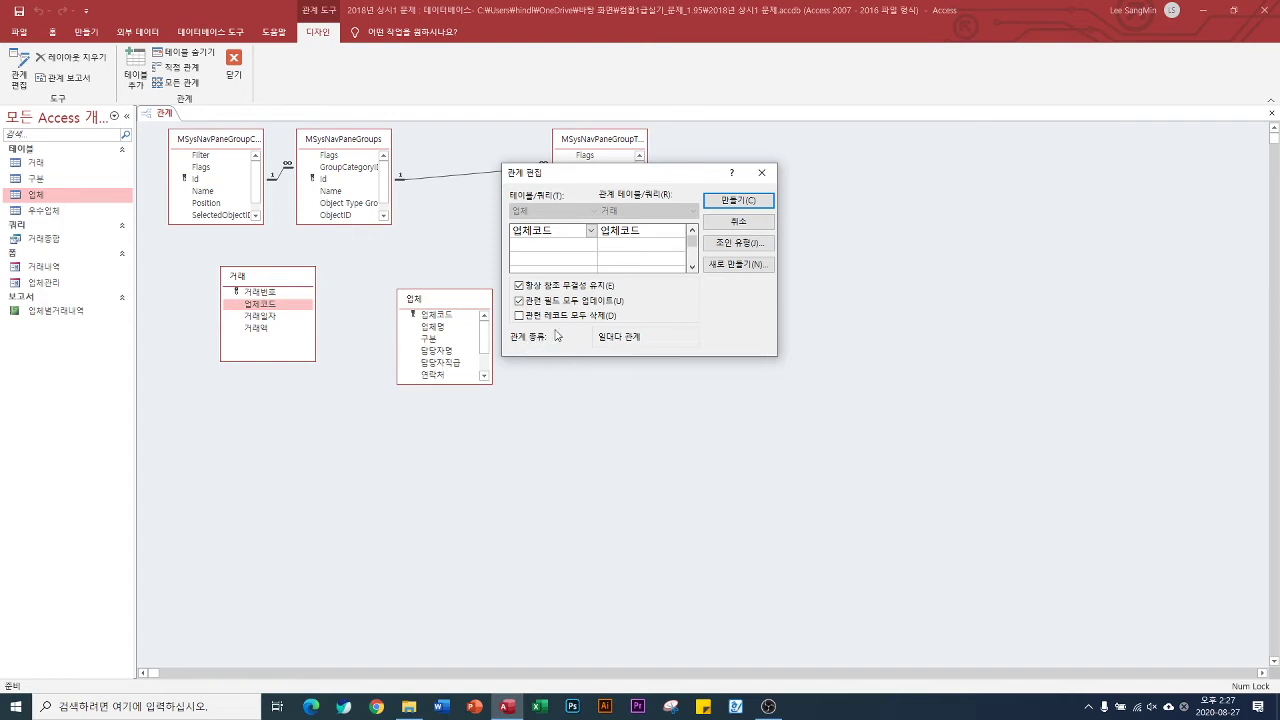
{"action": "left_click", "coordinate": [738, 200]}
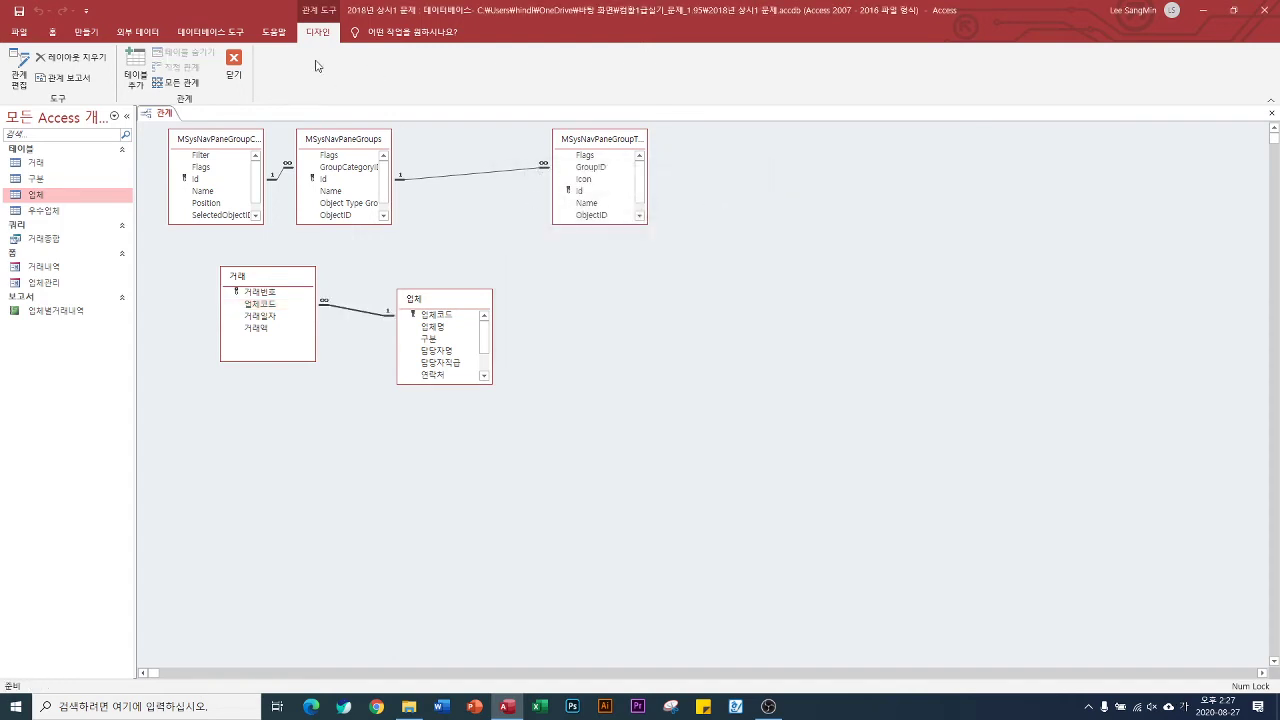
{"action": "left_click", "coordinate": [234, 62]}
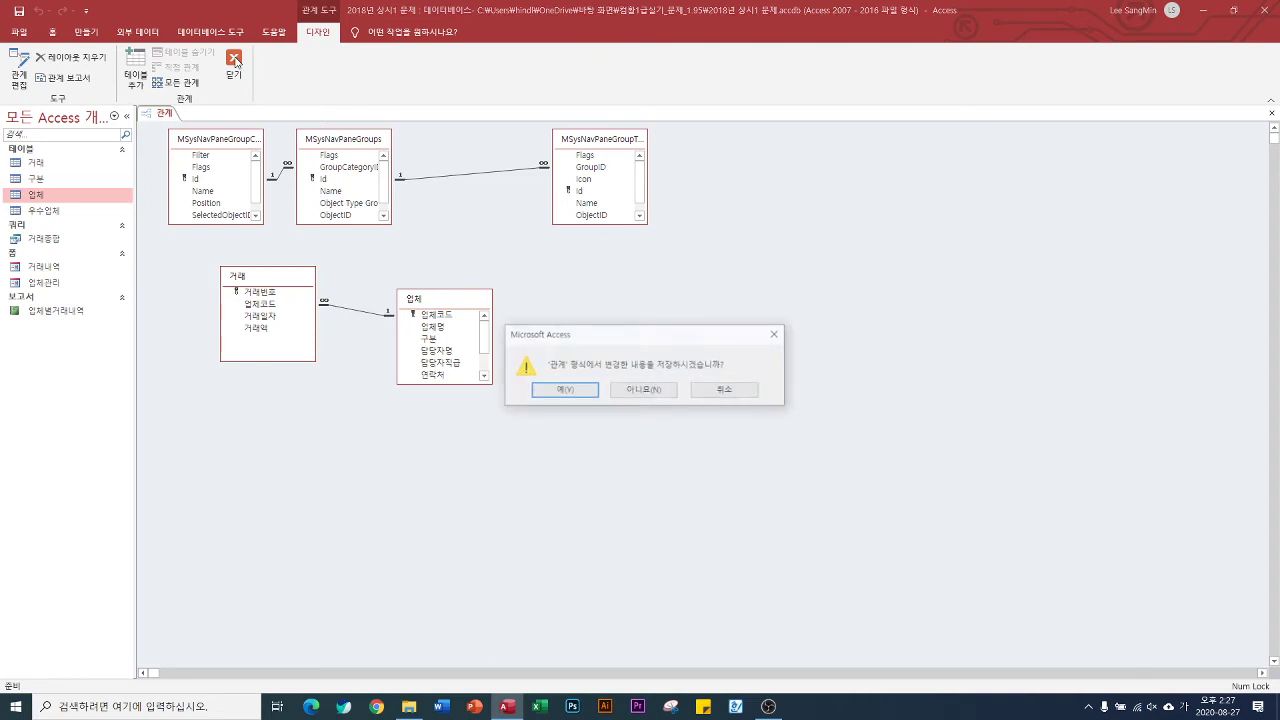
{"action": "left_click", "coordinate": [568, 391]}
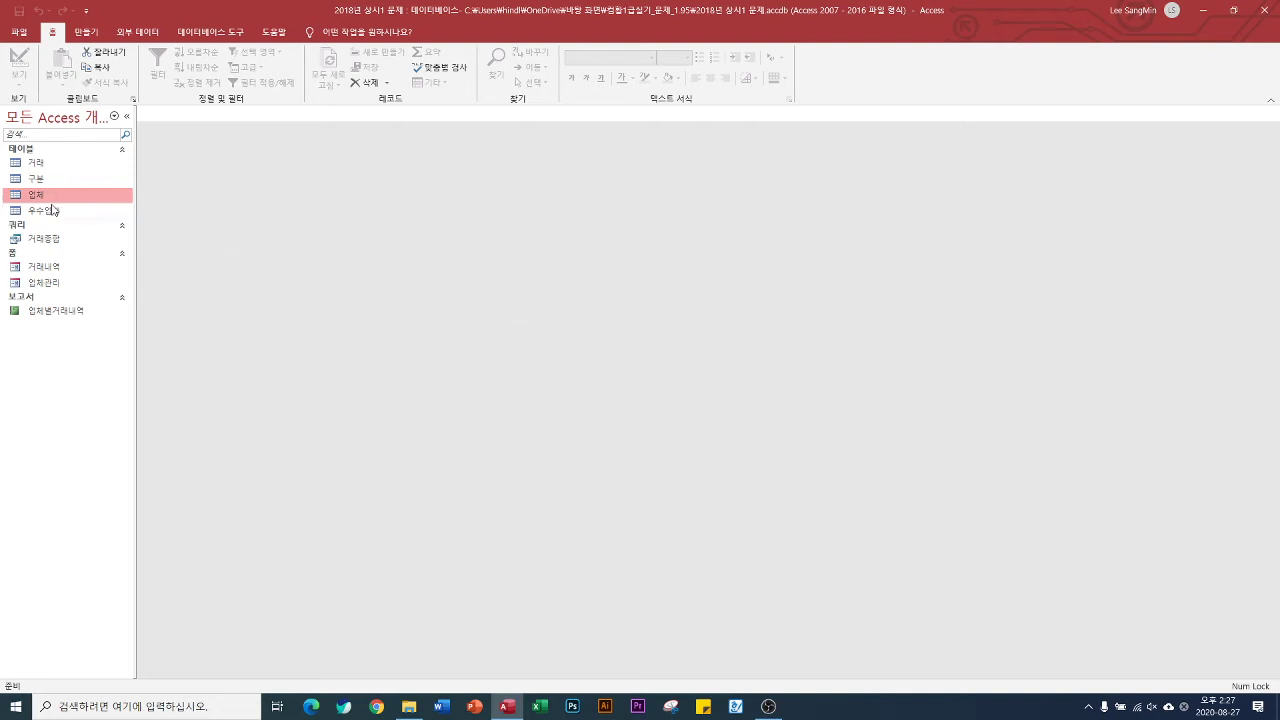
Step: Review the data type choices of the 직영여부 field in the 업체 table's design, and close the table
{"action": "right_click", "coordinate": [42, 198]}
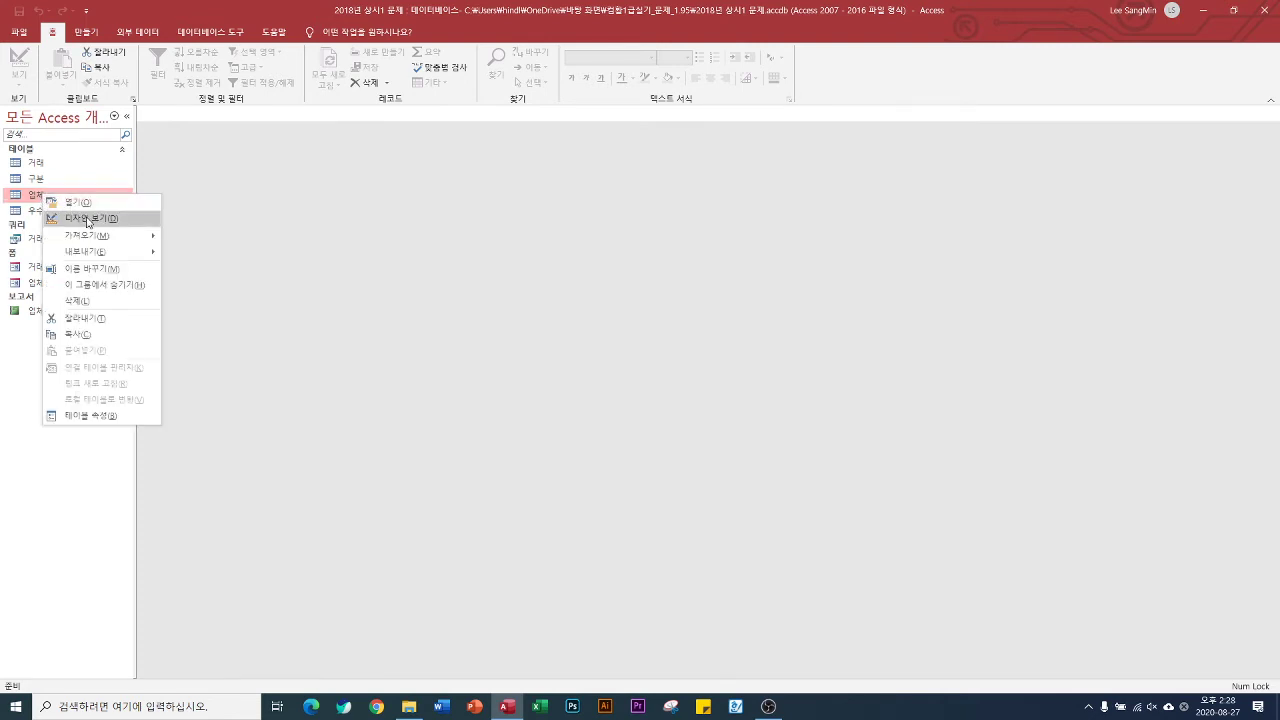
{"action": "left_click", "coordinate": [84, 213]}
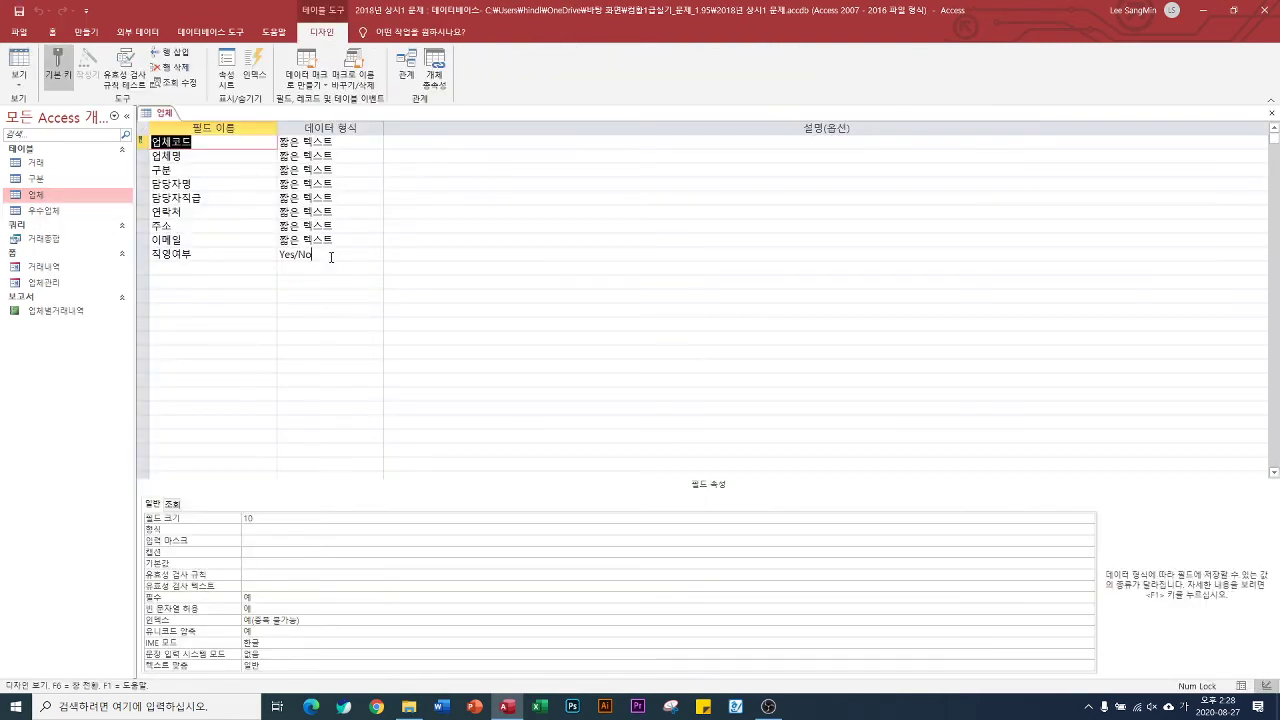
{"action": "left_click", "coordinate": [334, 255]}
{"action": "left_click", "coordinate": [377, 254]}
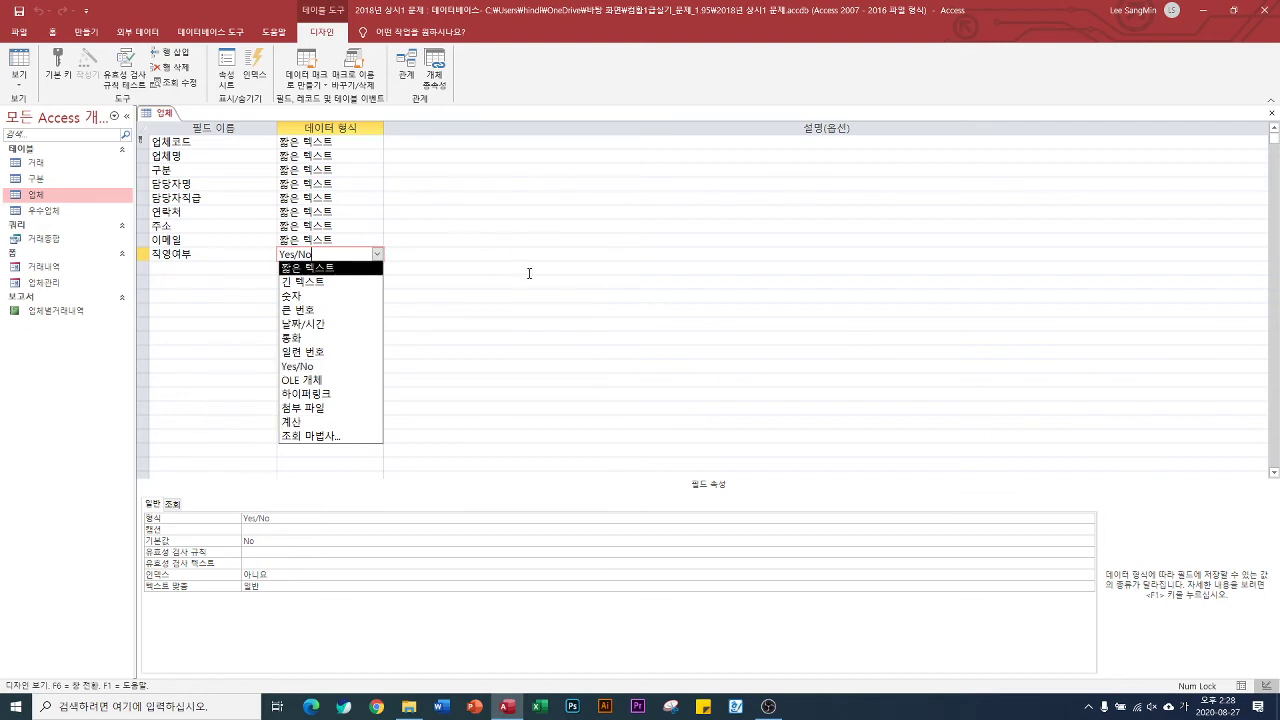
{"action": "left_click", "coordinate": [1271, 113]}
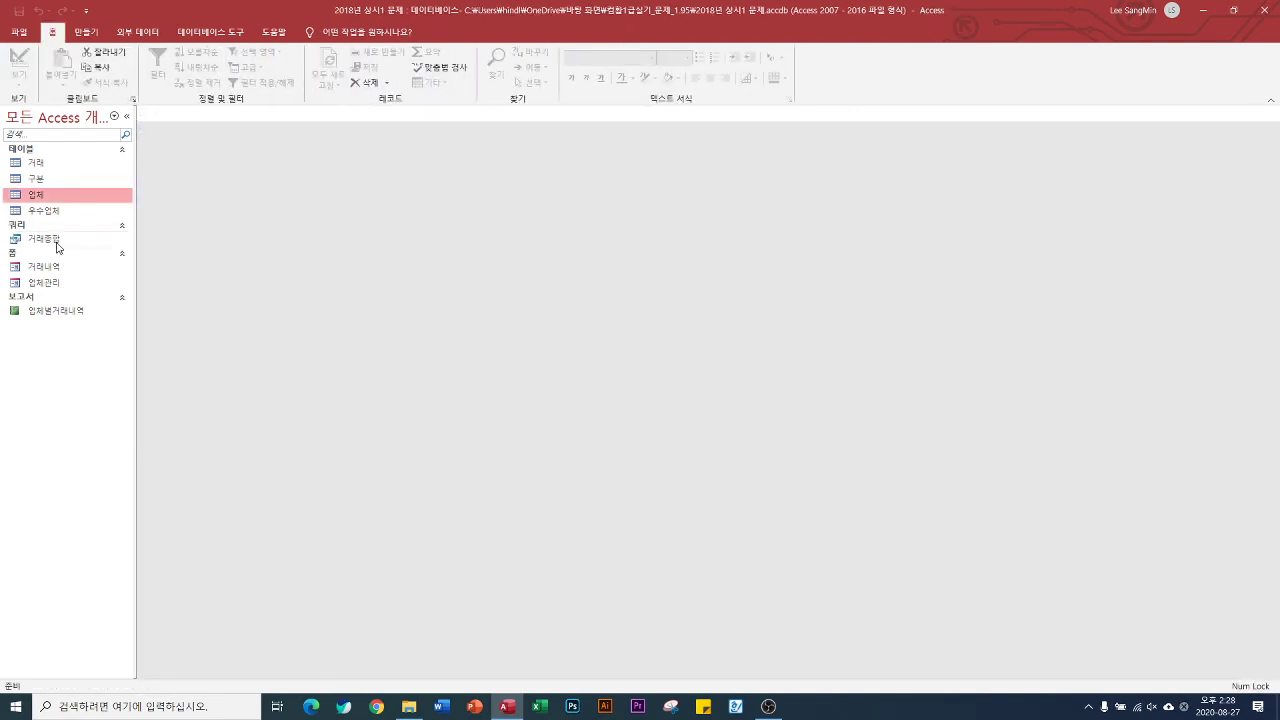
Step: Open the 거래내역 form and switch it to Design view
{"action": "left_click", "coordinate": [50, 268]}
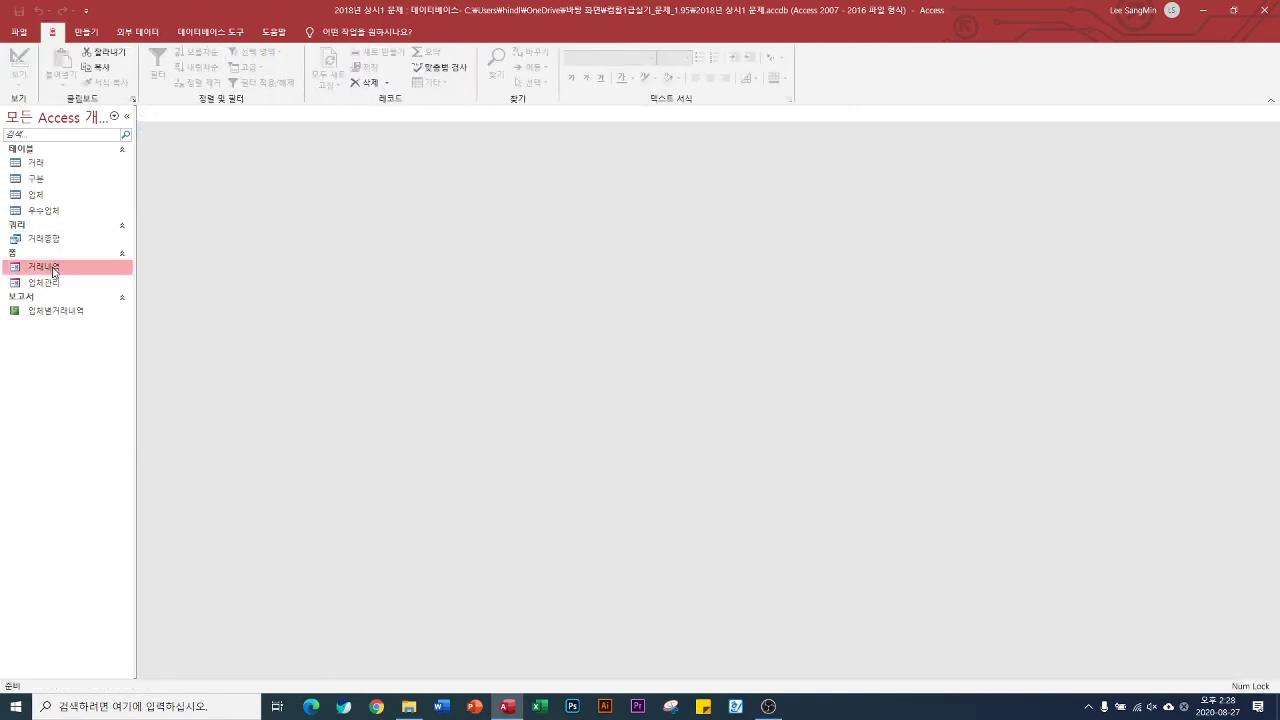
{"action": "double_click", "coordinate": [53, 268]}
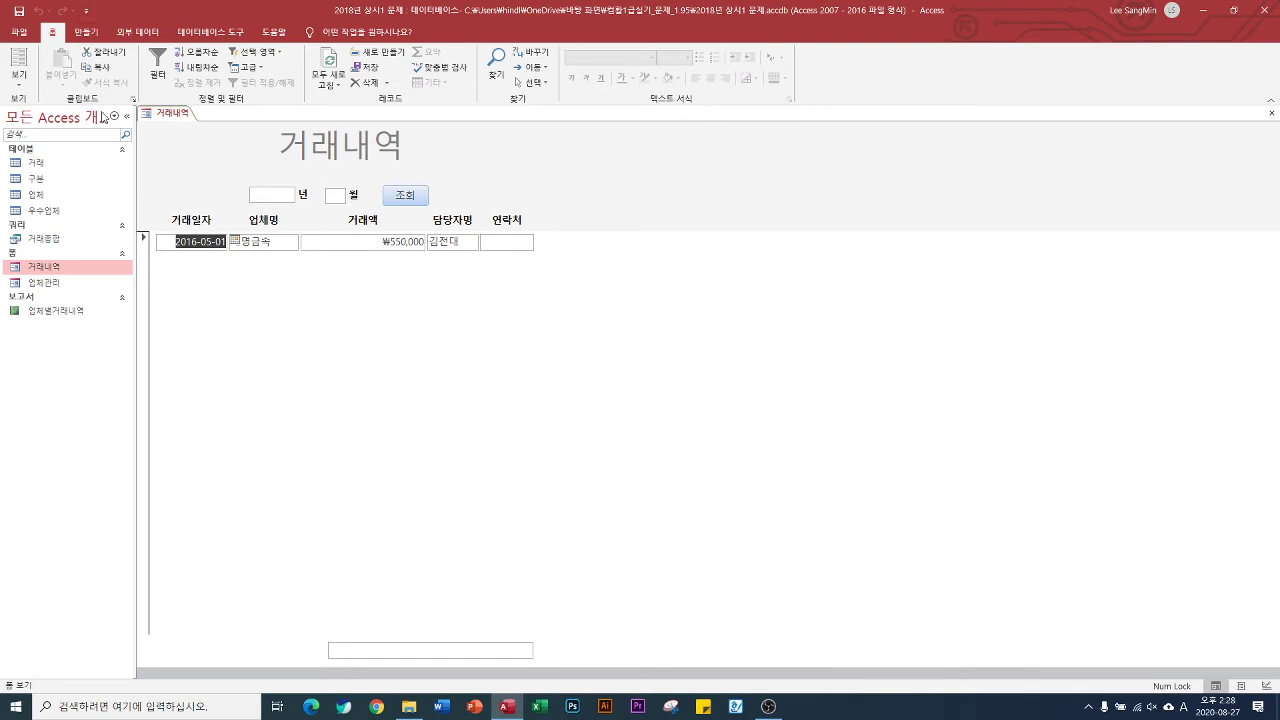
{"action": "right_click", "coordinate": [168, 114]}
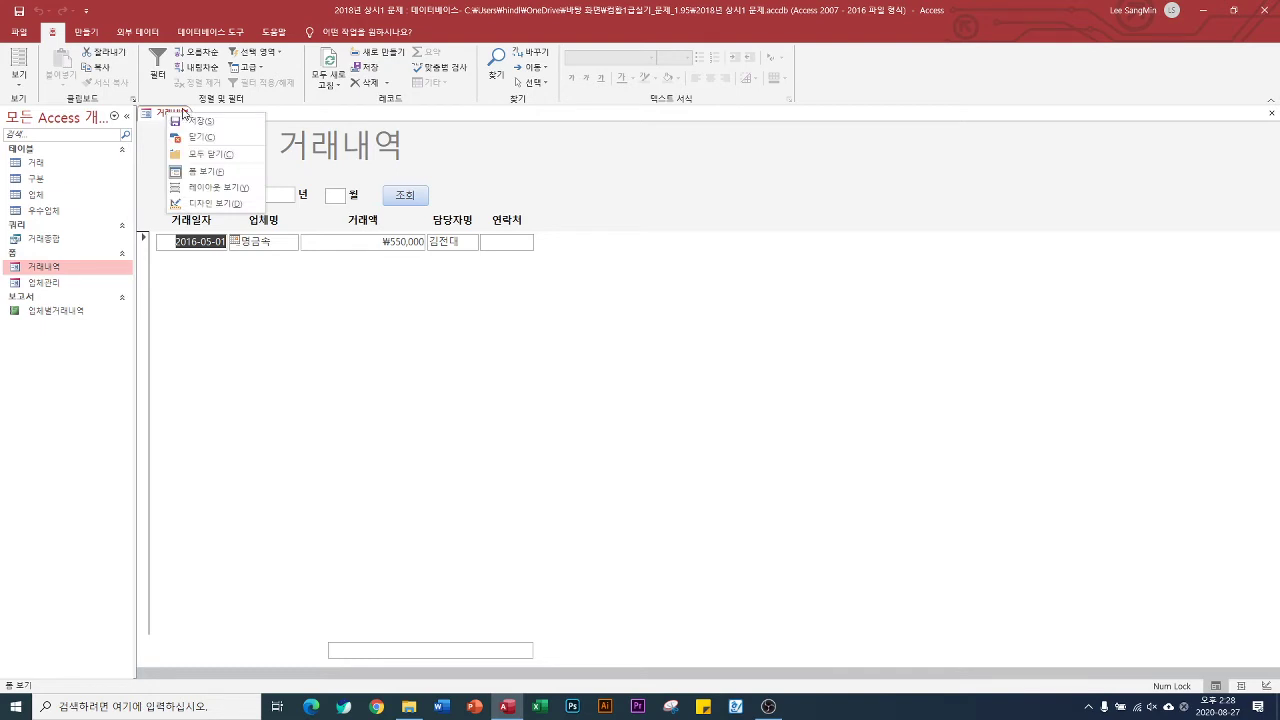
{"action": "left_click", "coordinate": [231, 203]}
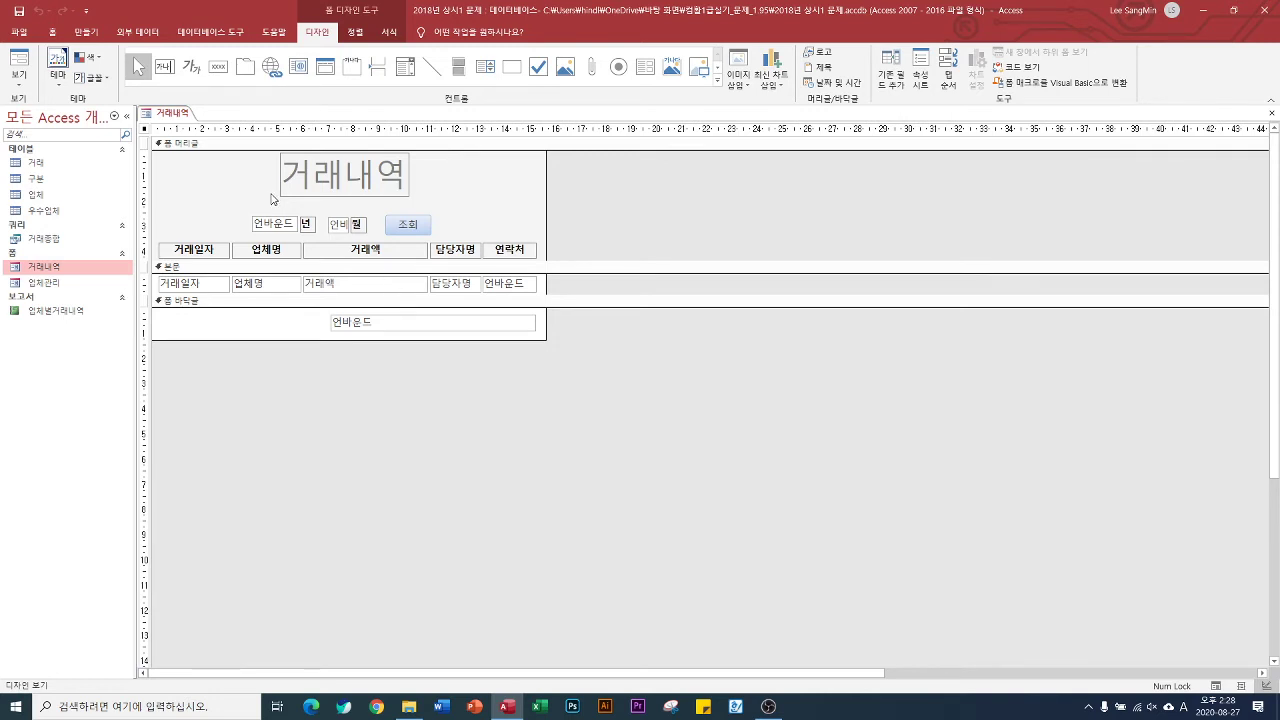
Step: Open the 거래내역 form's properties and set its sort order to 거래일자 desc
{"action": "double_click", "coordinate": [145, 131]}
{"action": "left_click", "coordinate": [766, 185]}
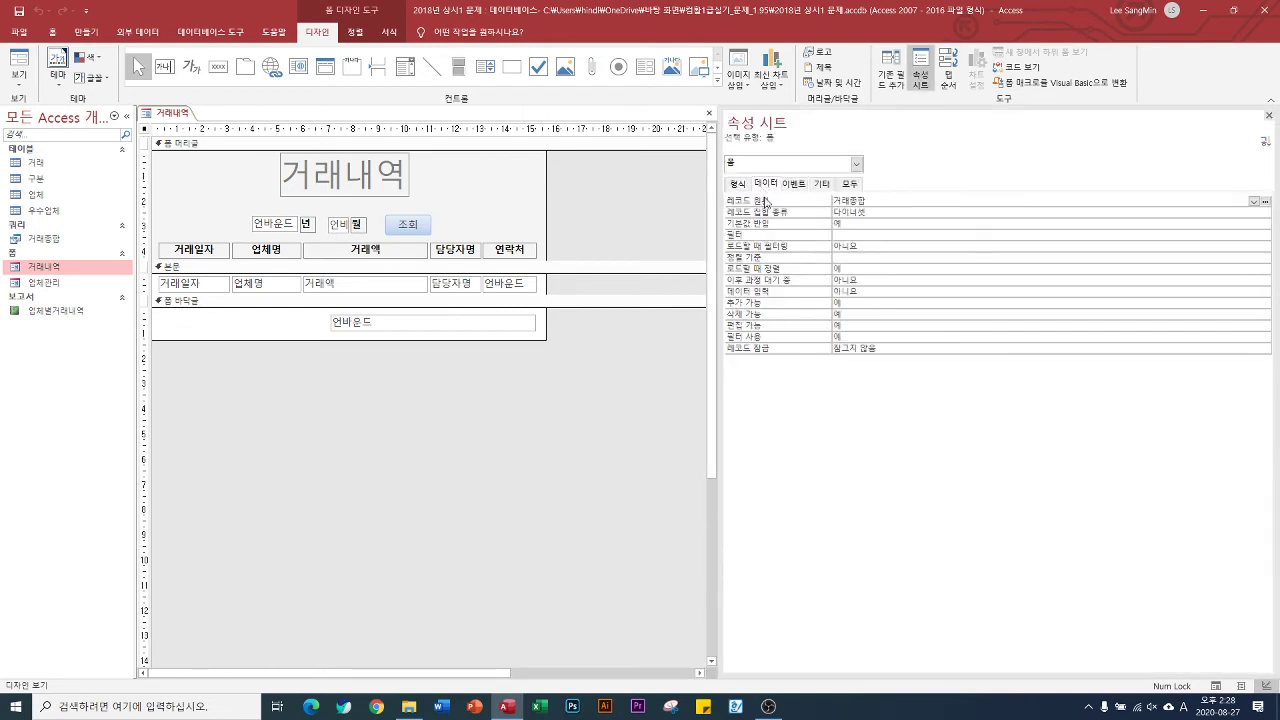
{"action": "left_click", "coordinate": [861, 258]}
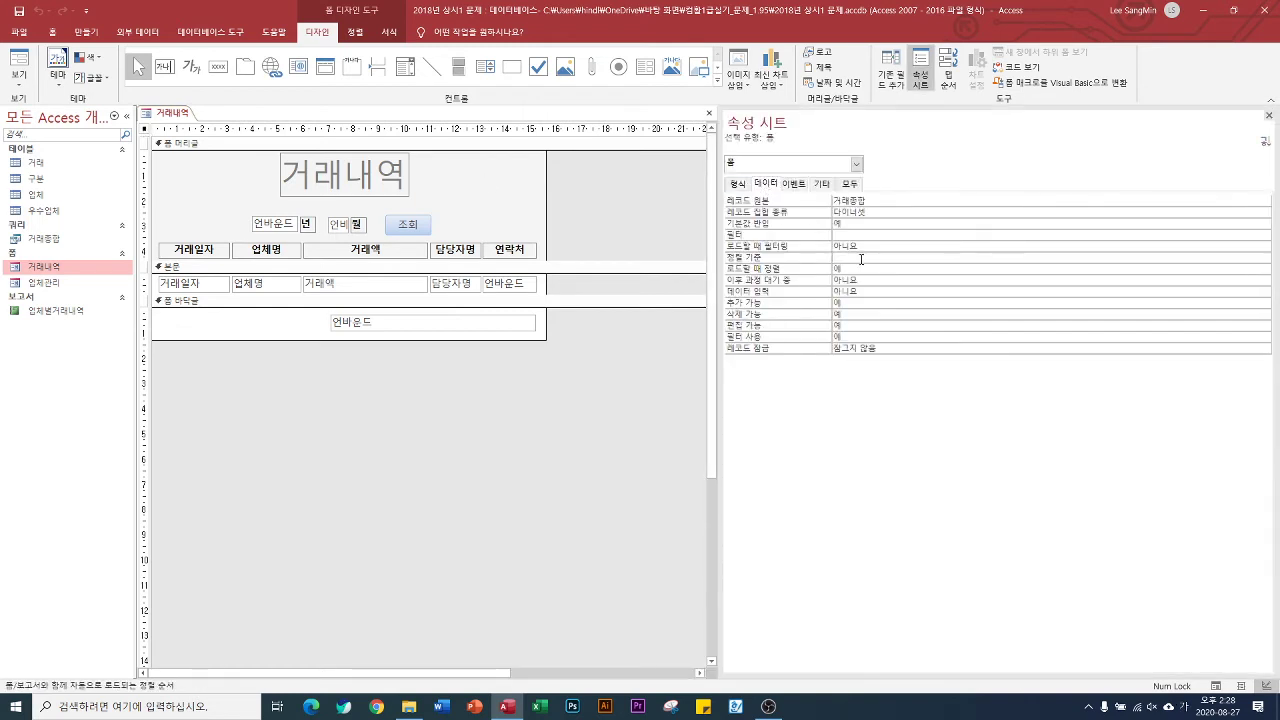
{"action": "type", "text": "거래일자 desc"}
{"action": "key", "text": "Return"}
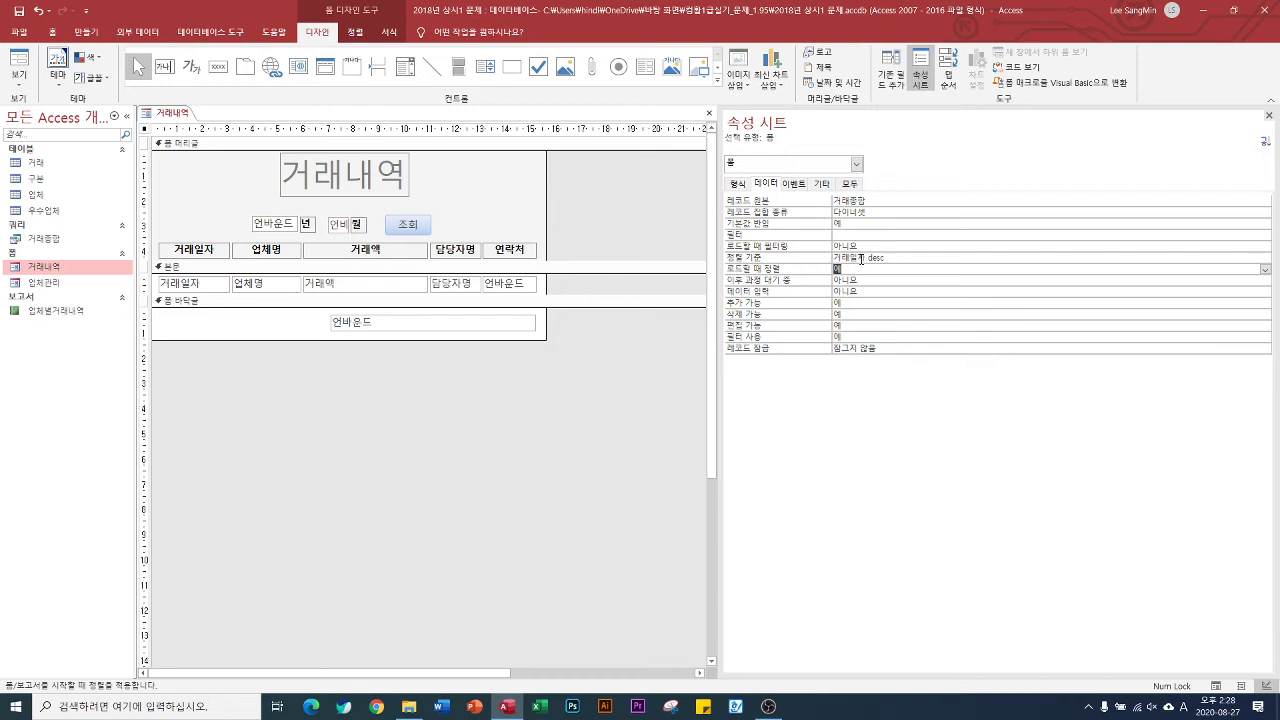
Step: Set the form's default view to 연속 폼 and its navigation buttons property to 예
{"action": "left_click", "coordinate": [737, 186]}
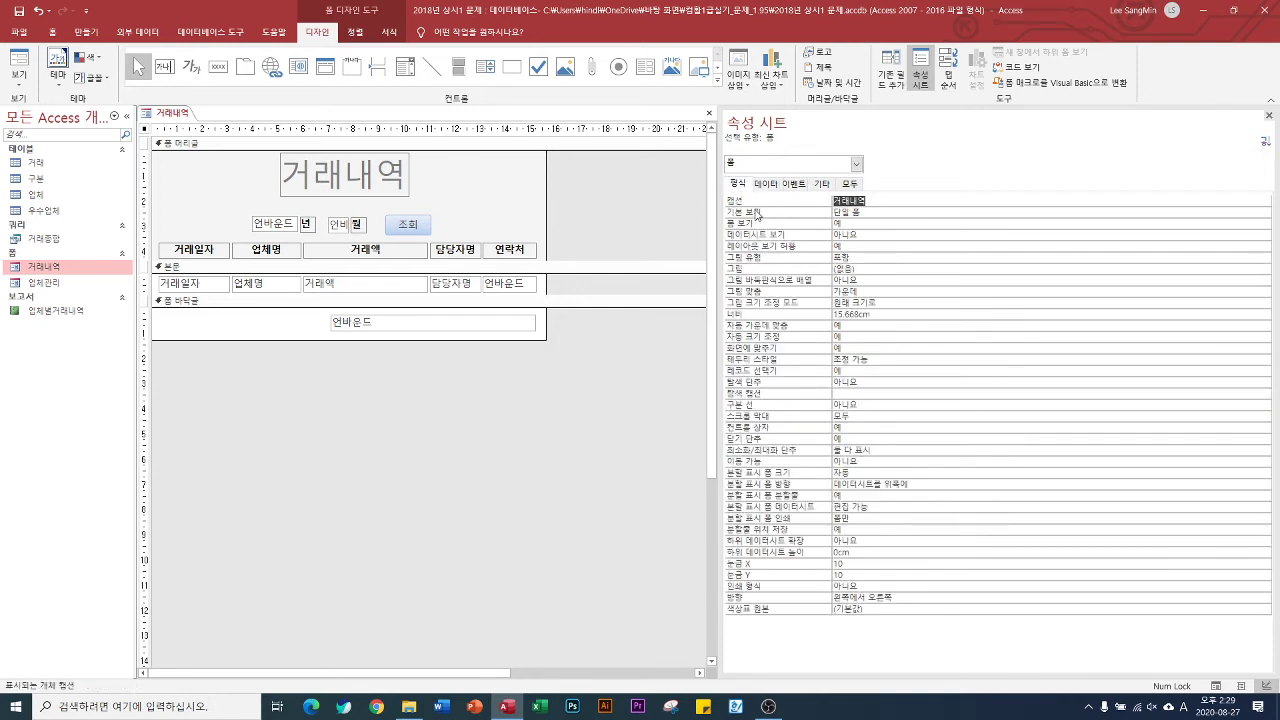
{"action": "left_click", "coordinate": [817, 217]}
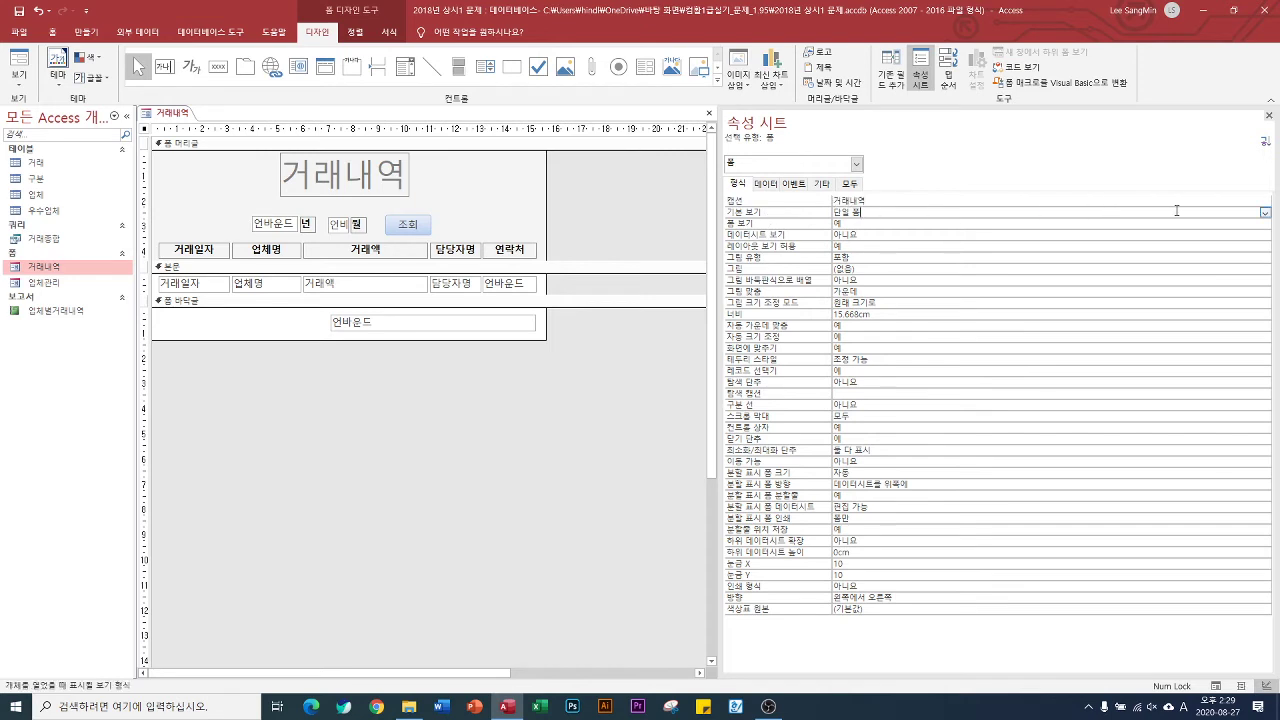
{"action": "left_click", "coordinate": [1267, 214]}
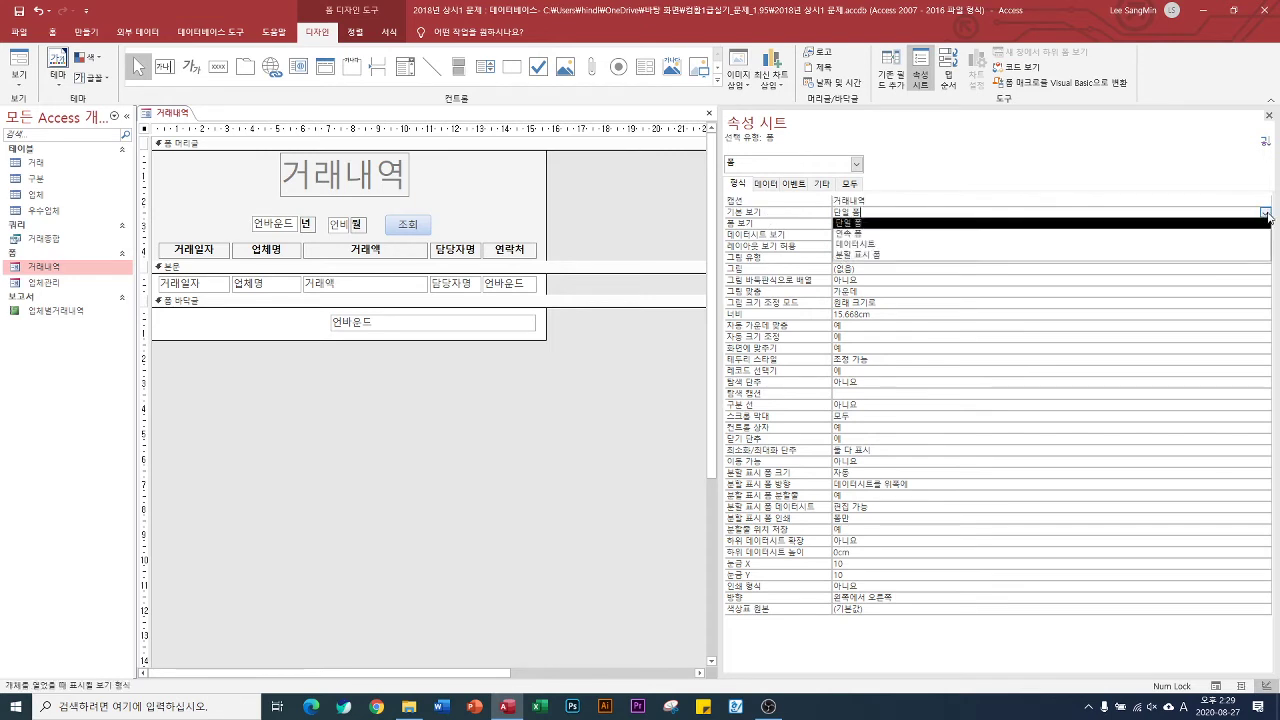
{"action": "left_click", "coordinate": [995, 234]}
{"action": "key", "text": "Down"}
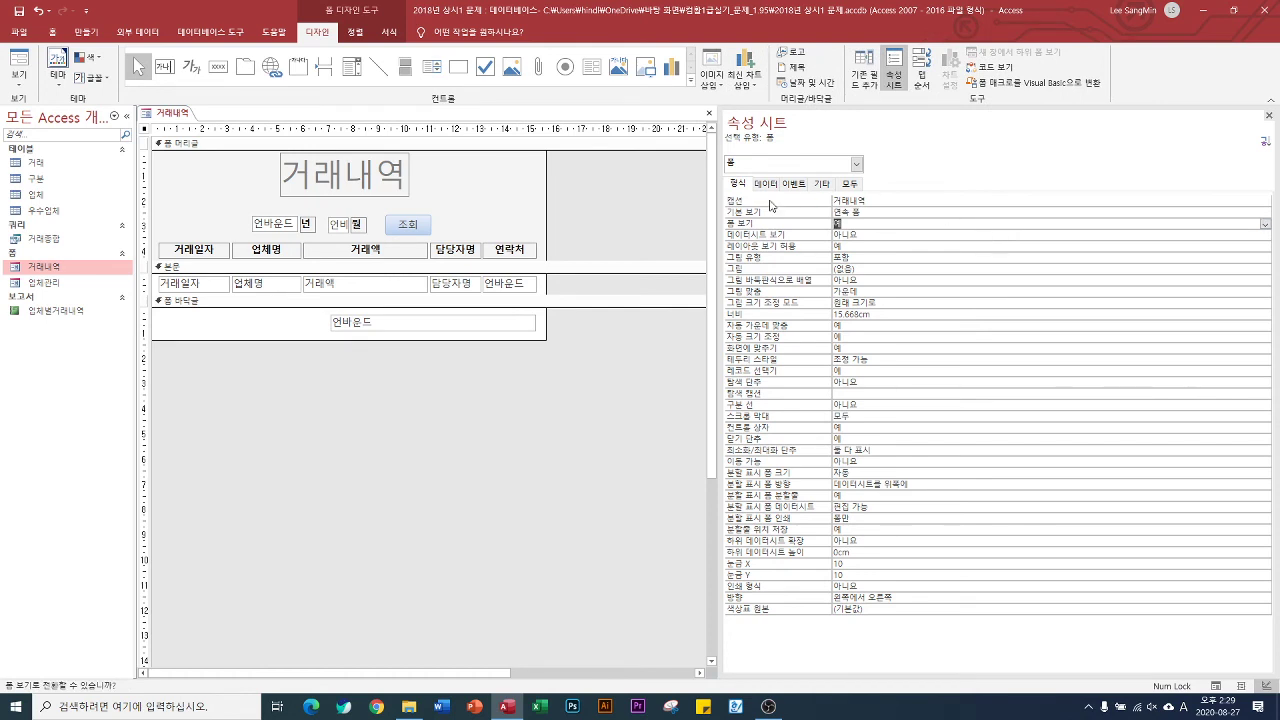
{"action": "left_click", "coordinate": [757, 388]}
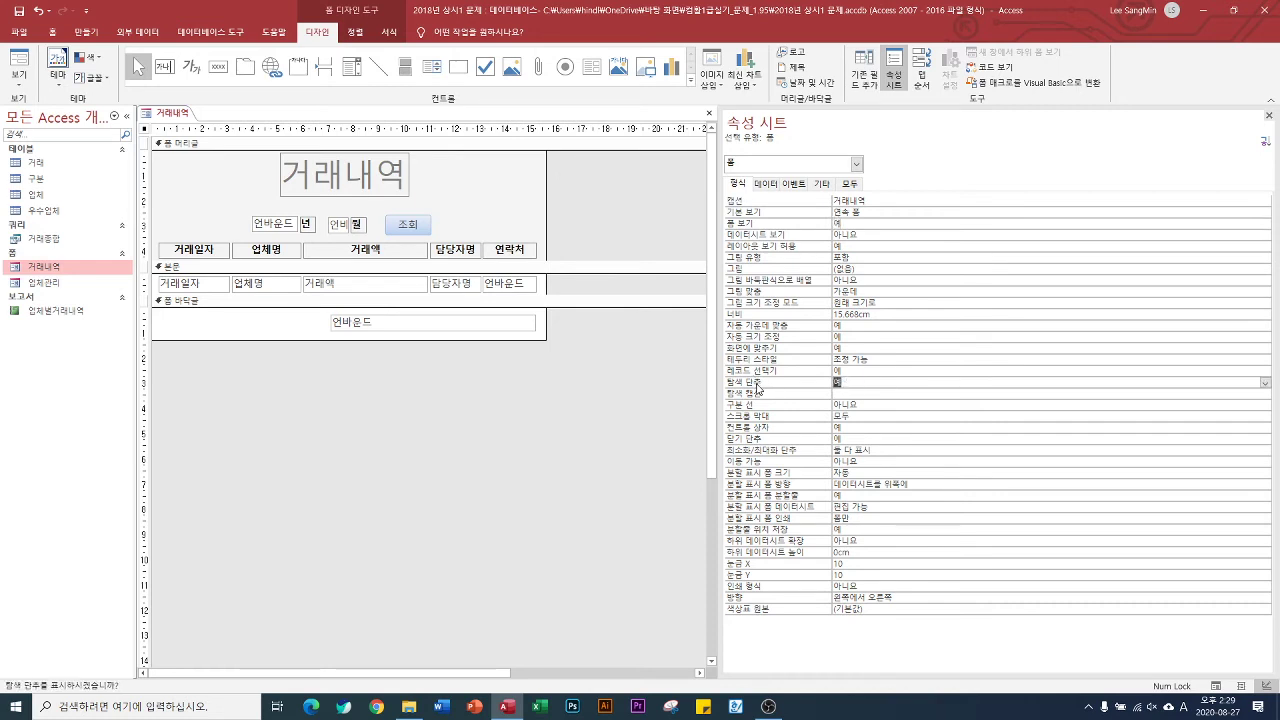
{"action": "key", "text": "Down"}
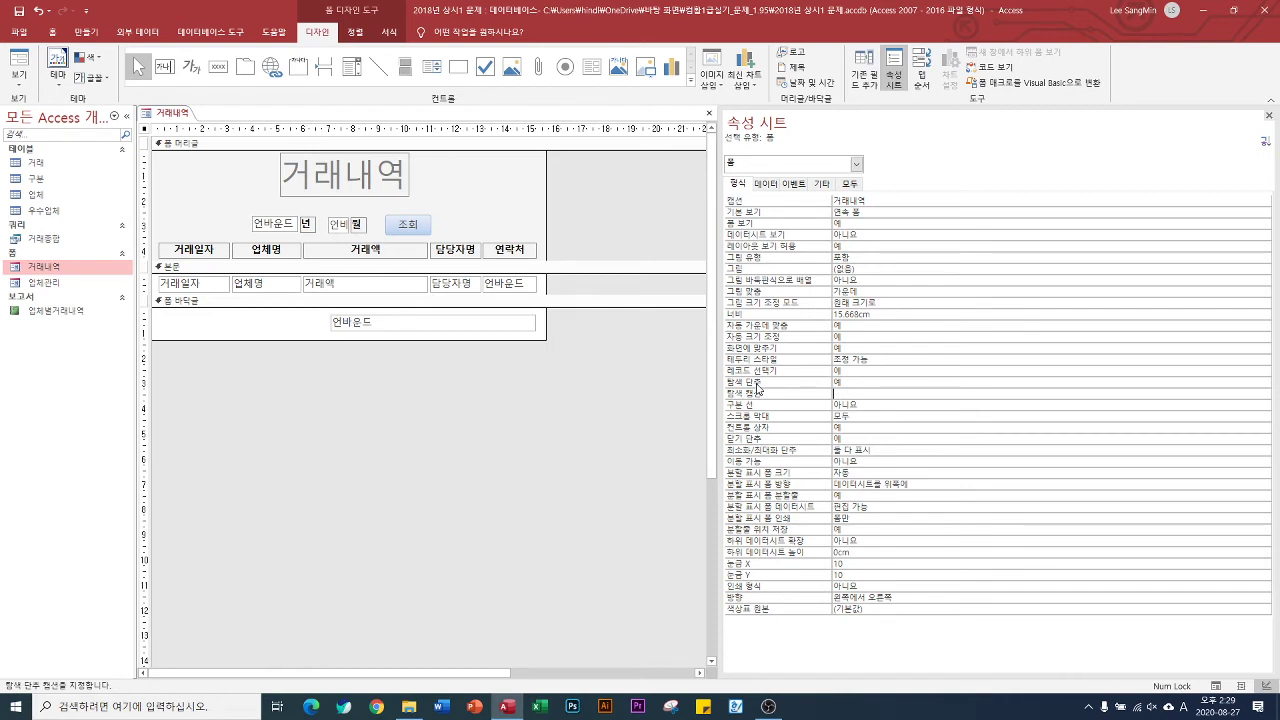
Step: Bind the txt연락처 text box in the detail section to 연락처, then check it in Form view and return to Design view
{"action": "left_click", "coordinate": [501, 288]}
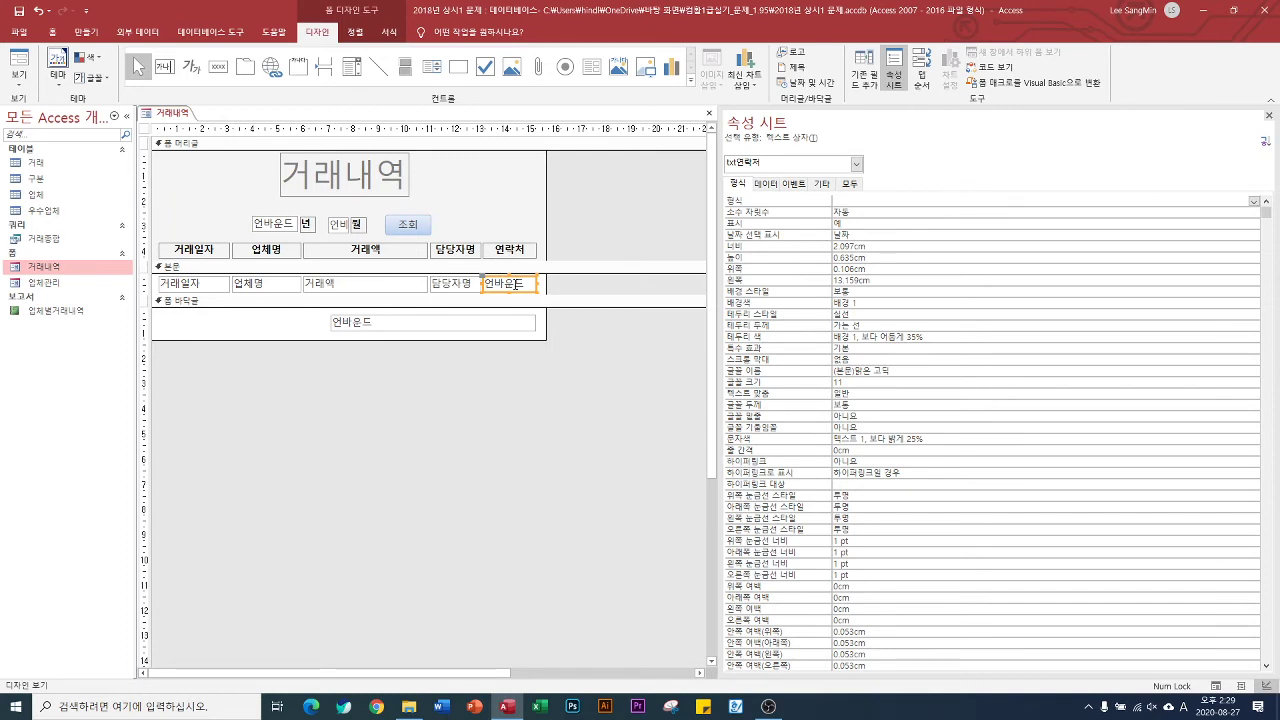
{"action": "left_click", "coordinate": [516, 285]}
{"action": "type", "text": "연락처"}
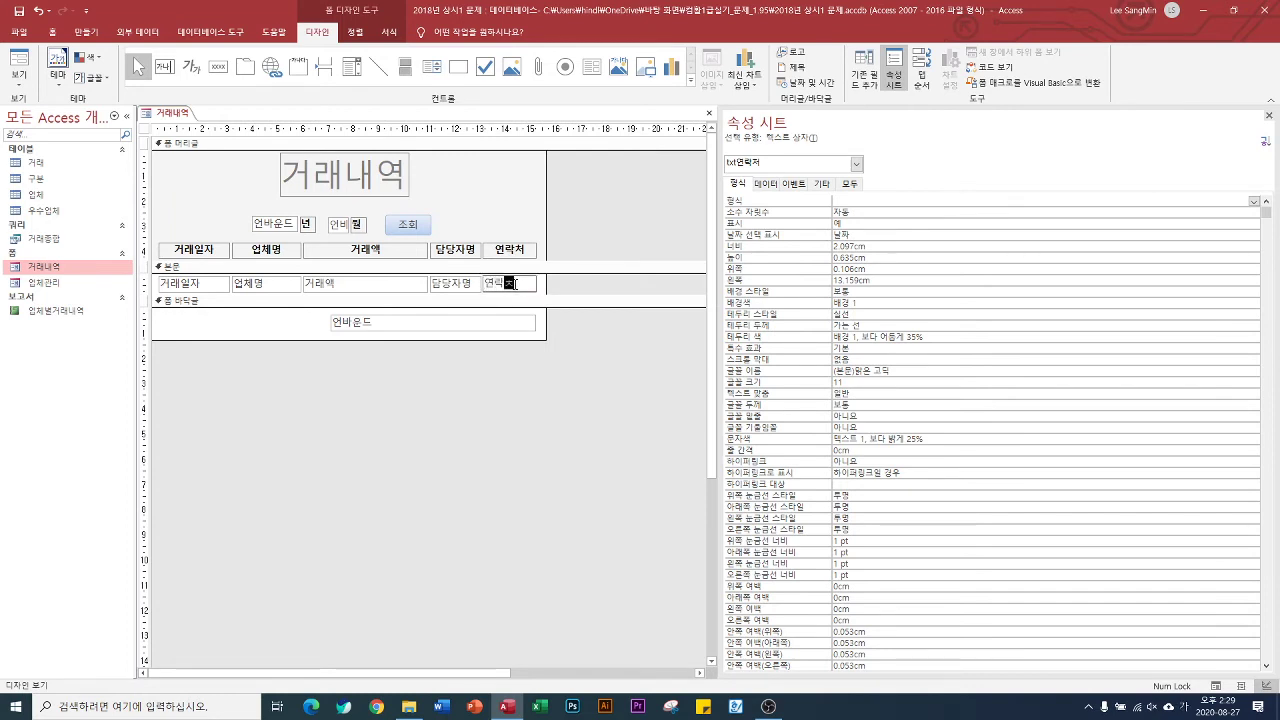
{"action": "key", "text": "Return"}
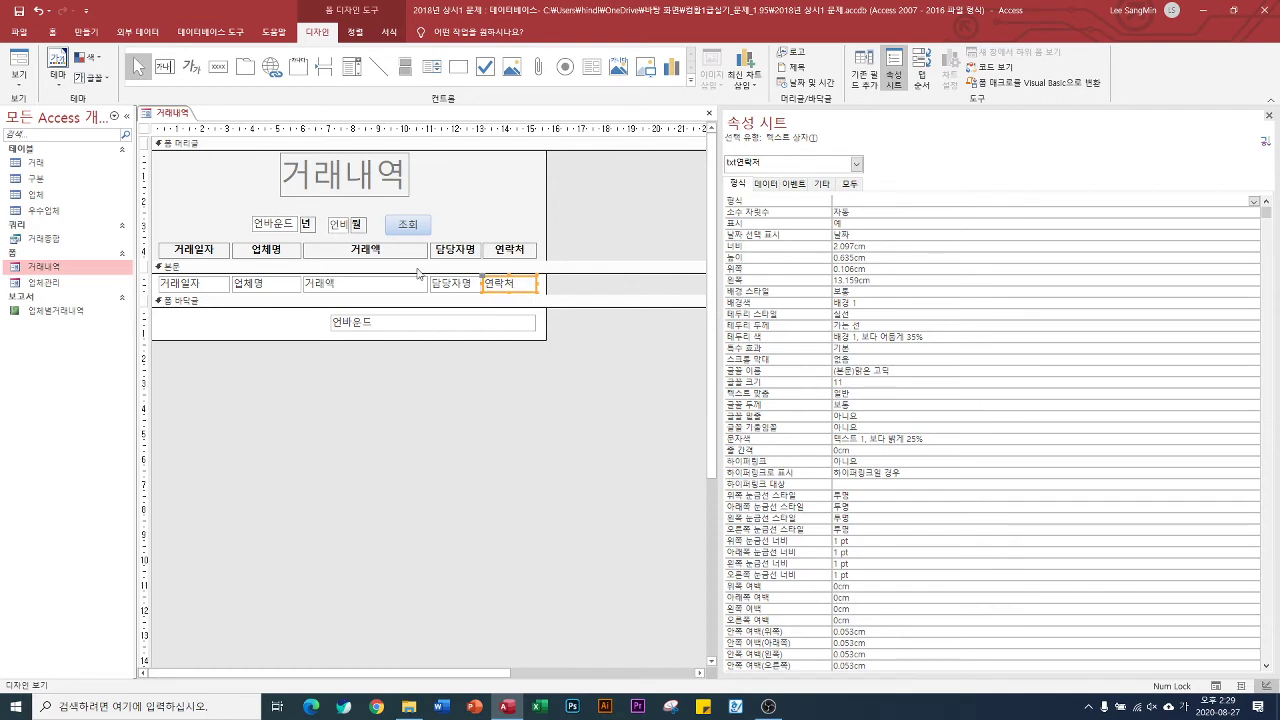
{"action": "left_click", "coordinate": [19, 62]}
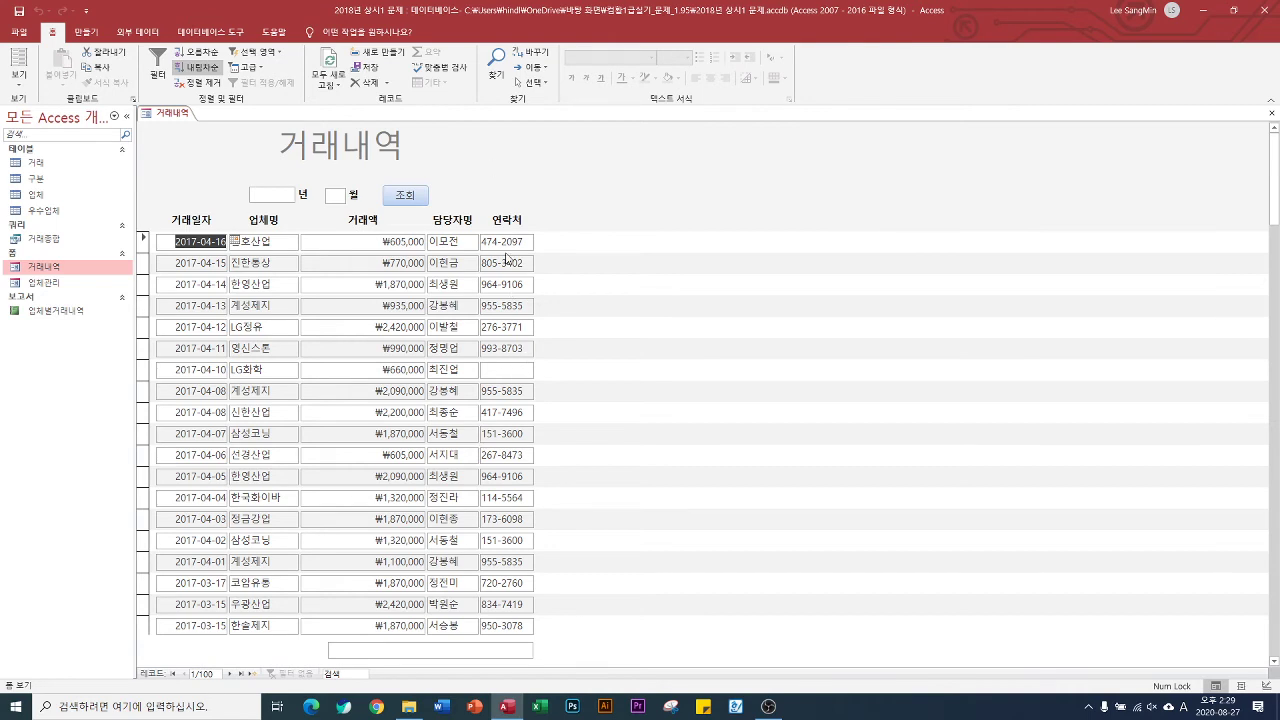
{"action": "left_click", "coordinate": [19, 85]}
{"action": "left_click", "coordinate": [47, 167]}
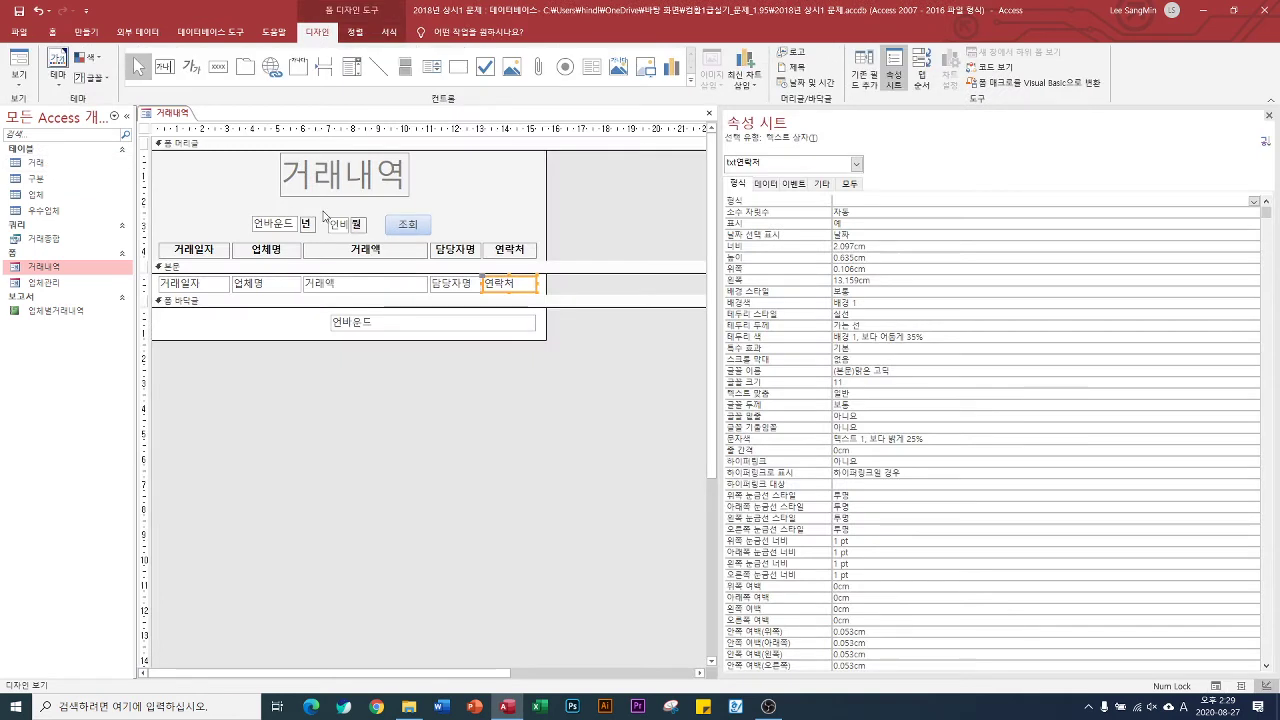
Step: Begin the expression in the form footer's txt총합계 text box with ="★ 거래된 총 금액: " &
{"action": "left_click", "coordinate": [423, 324]}
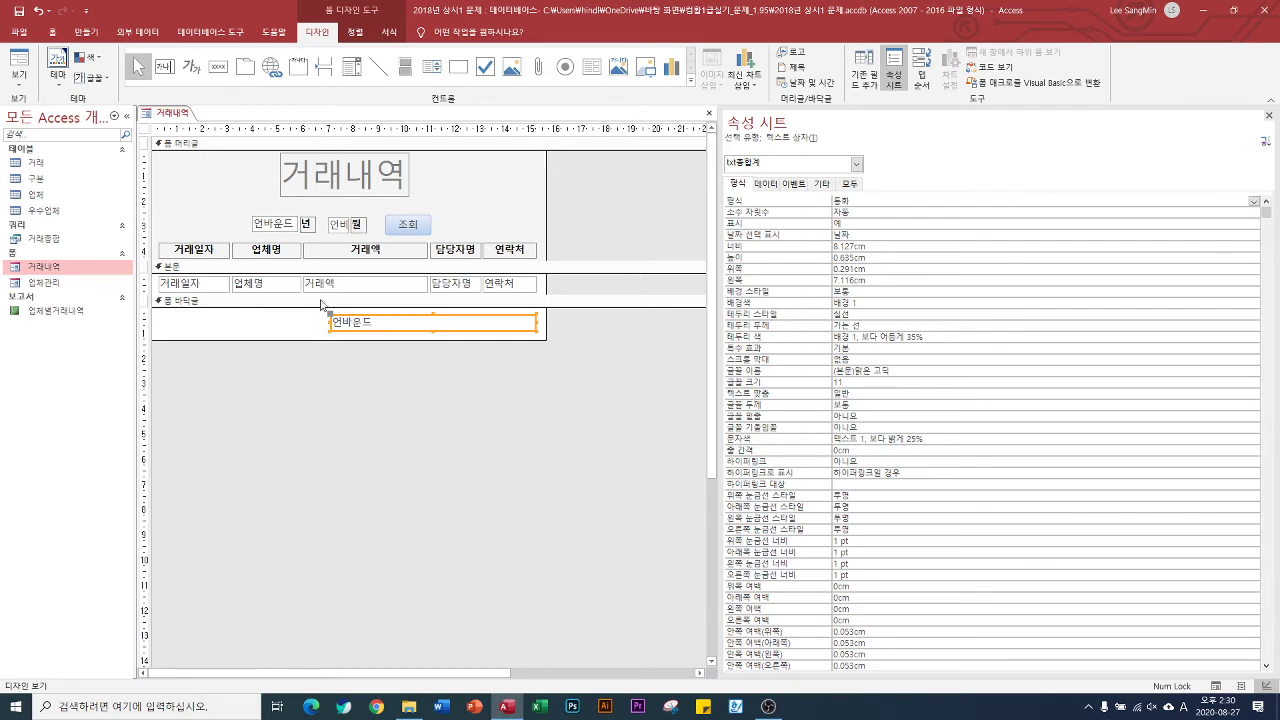
{"action": "left_click", "coordinate": [349, 323]}
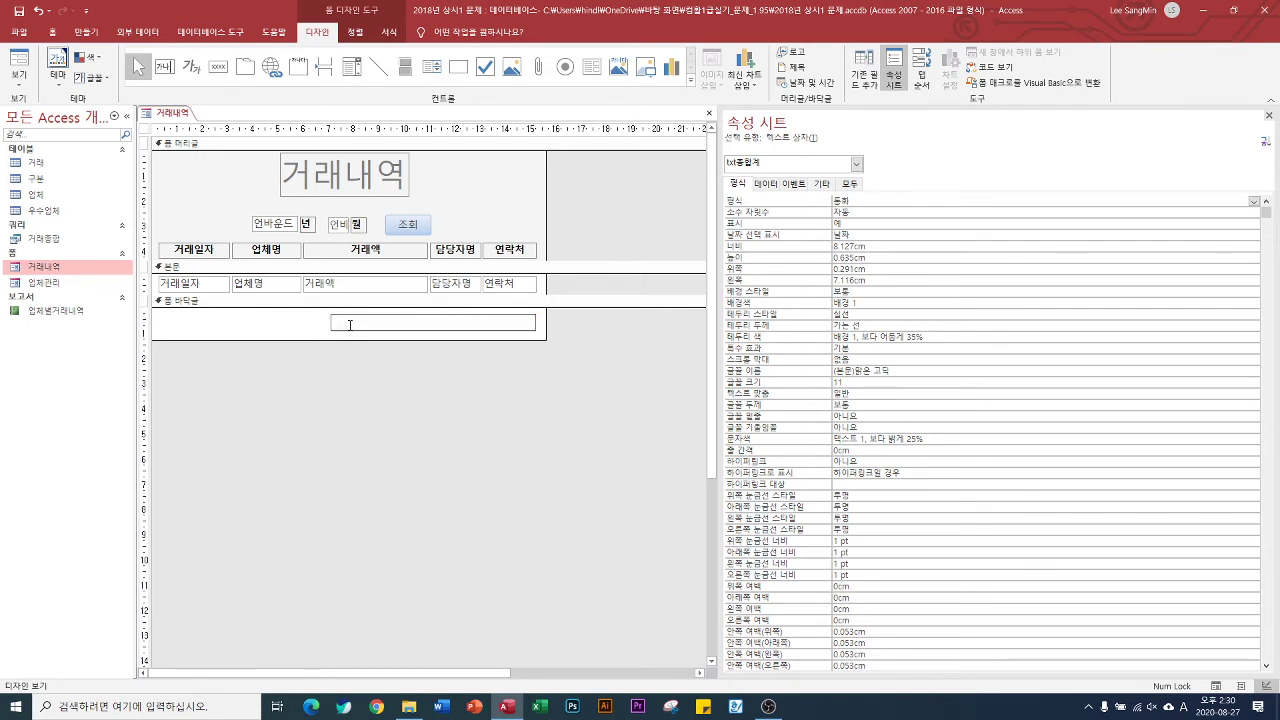
{"action": "type", "text": "="}
{"action": "type", "text": "ㄷ"}
{"action": "key", "text": "Hangul_Hanja"}
{"action": "key", "text": "8"}
{"action": "type", "text": "rjfo"}
{"action": "key", "text": "BackSpace"}
{"action": "key", "text": "BackSpace"}
{"action": "key", "text": "BackSpace"}
{"action": "type", "text": "jfo ehls whd"}
{"action": "type", "text": " rmador"}
{"action": "type", "text": " \""}
{"action": "type", "text": "\""}
{"action": "type", "text": "&"}
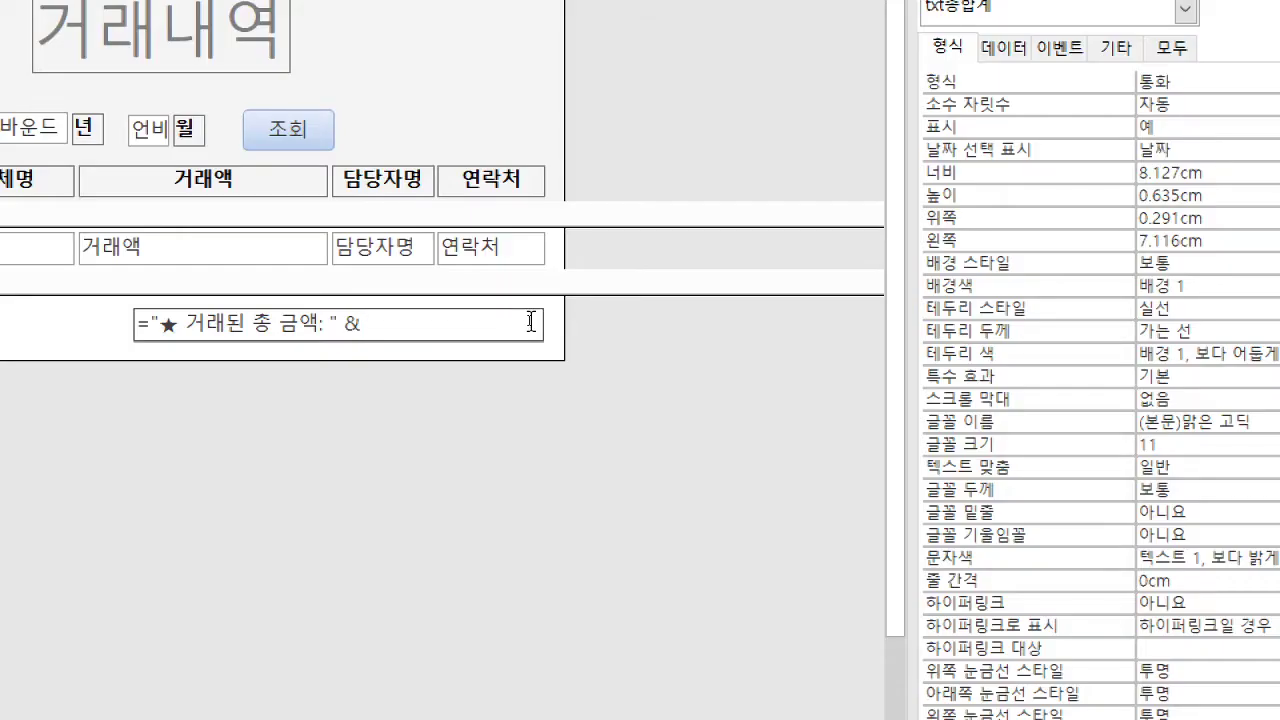
Step: Continue the txt총합계 expression with format([금액],"#,##0원") &
{"action": "type", "text": " format([금"}
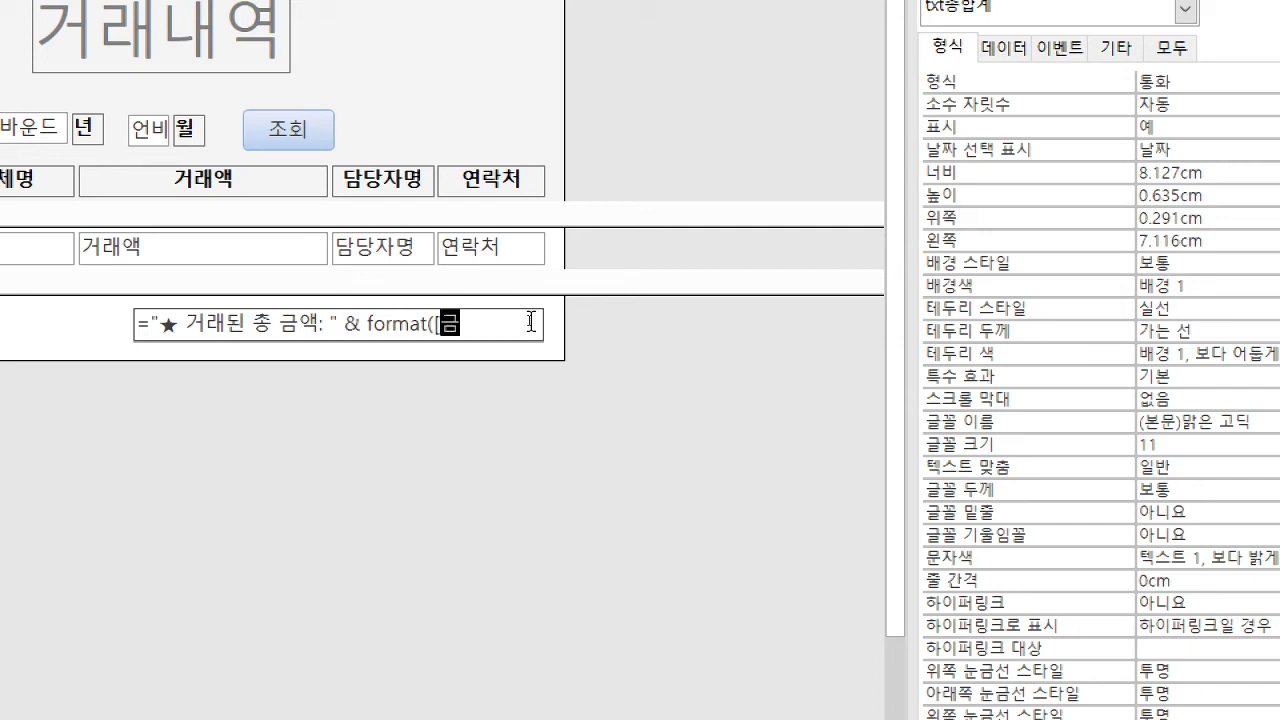
{"action": "type", "text": "액],\""}
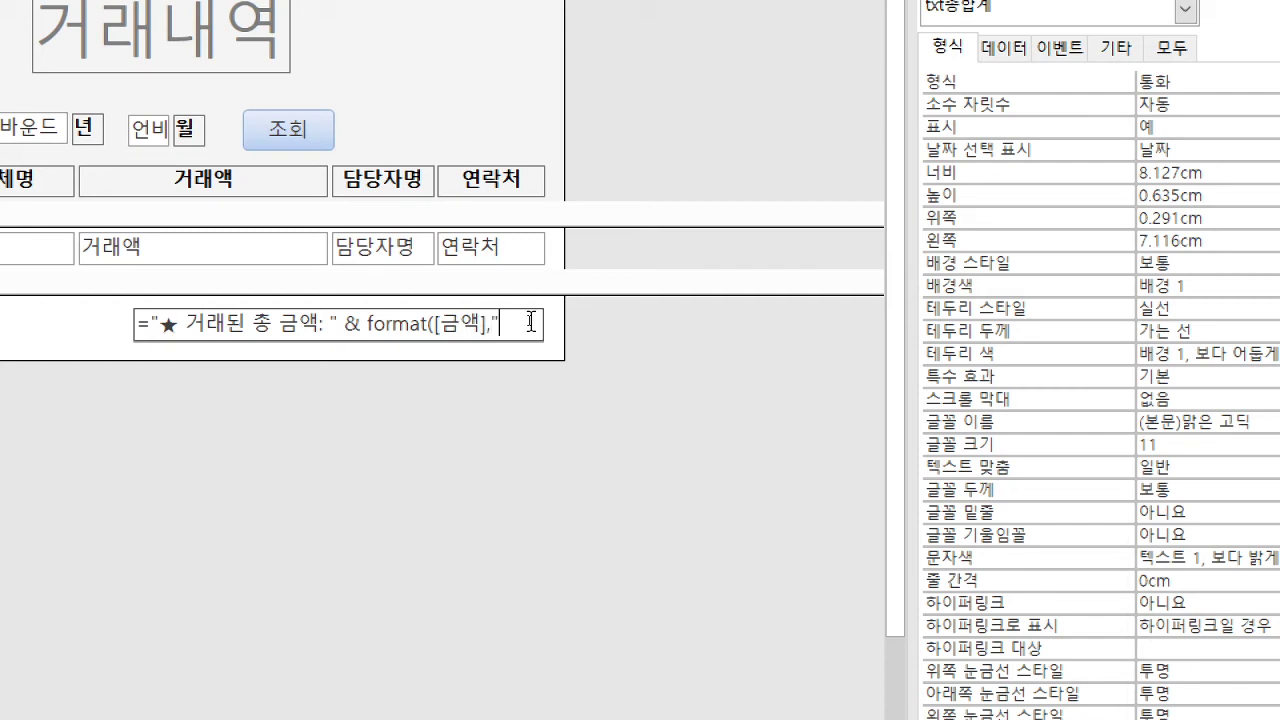
{"action": "type", "text": "#,"}
{"action": "type", "text": "##0"}
{"action": "type", "text": "원\""}
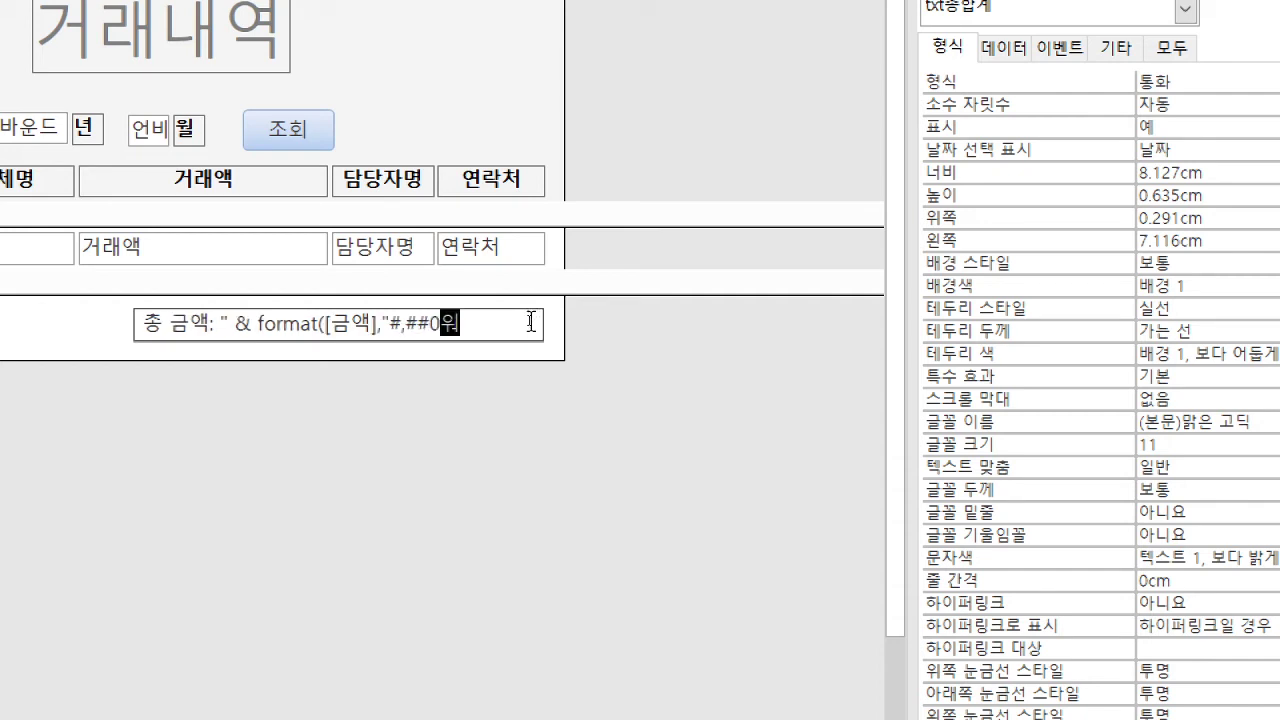
{"action": "type", "text": ")"}
{"action": "type", "text": "&"}
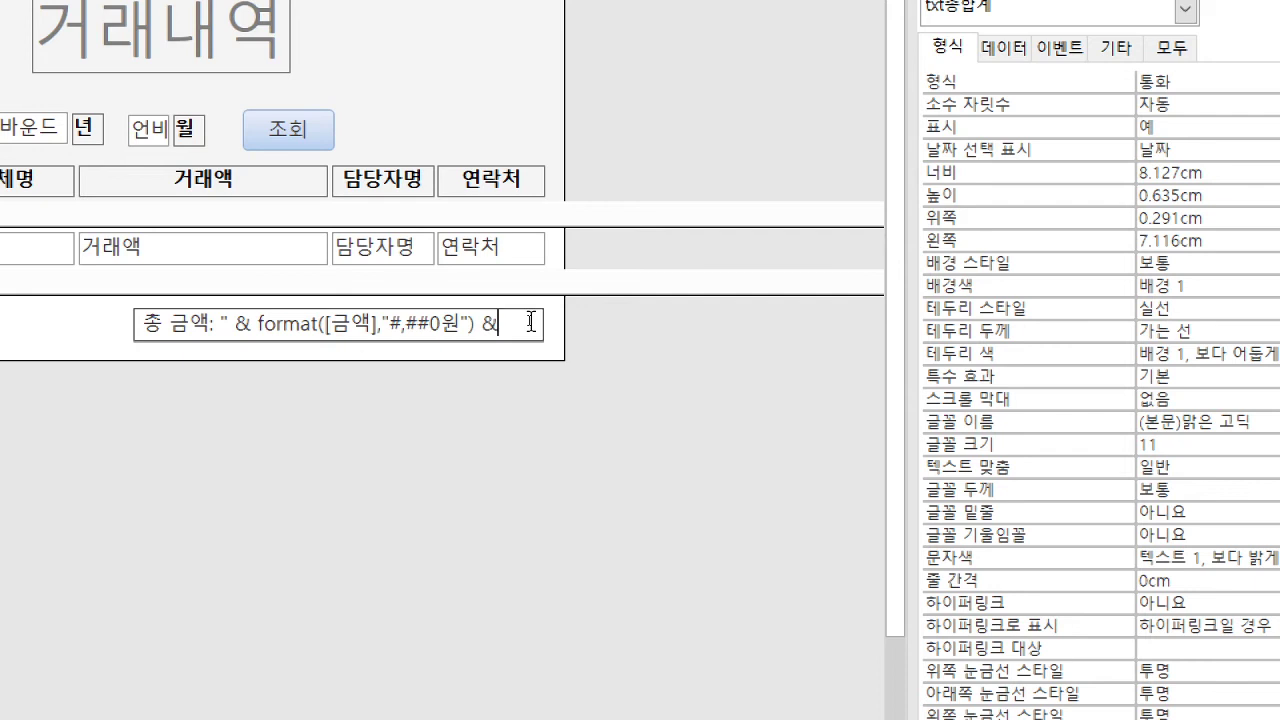
Step: Complete the txt총합계 expression with the closing text "★" and commit it
{"action": "type", "text": " ㅁ"}
{"action": "key", "text": "BackSpace"}
{"action": "type", "text": "a"}
{"action": "key", "text": "BackSpace"}
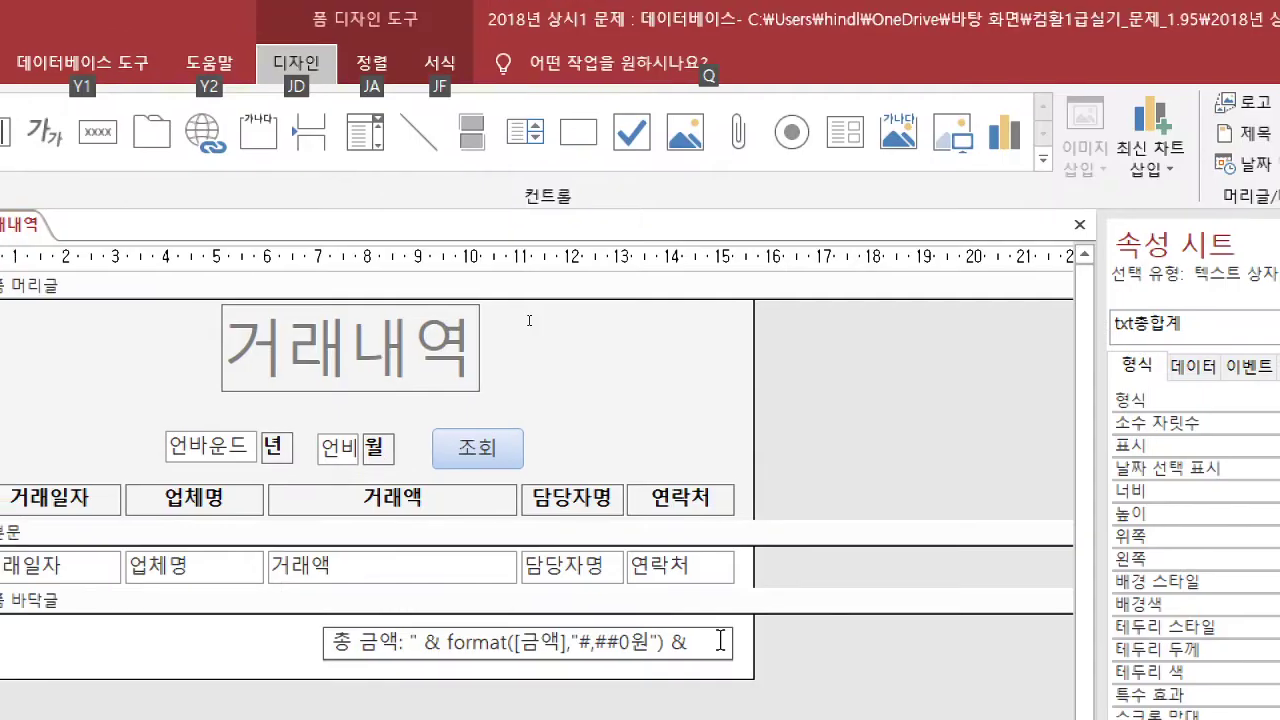
{"action": "key", "text": "alt"}
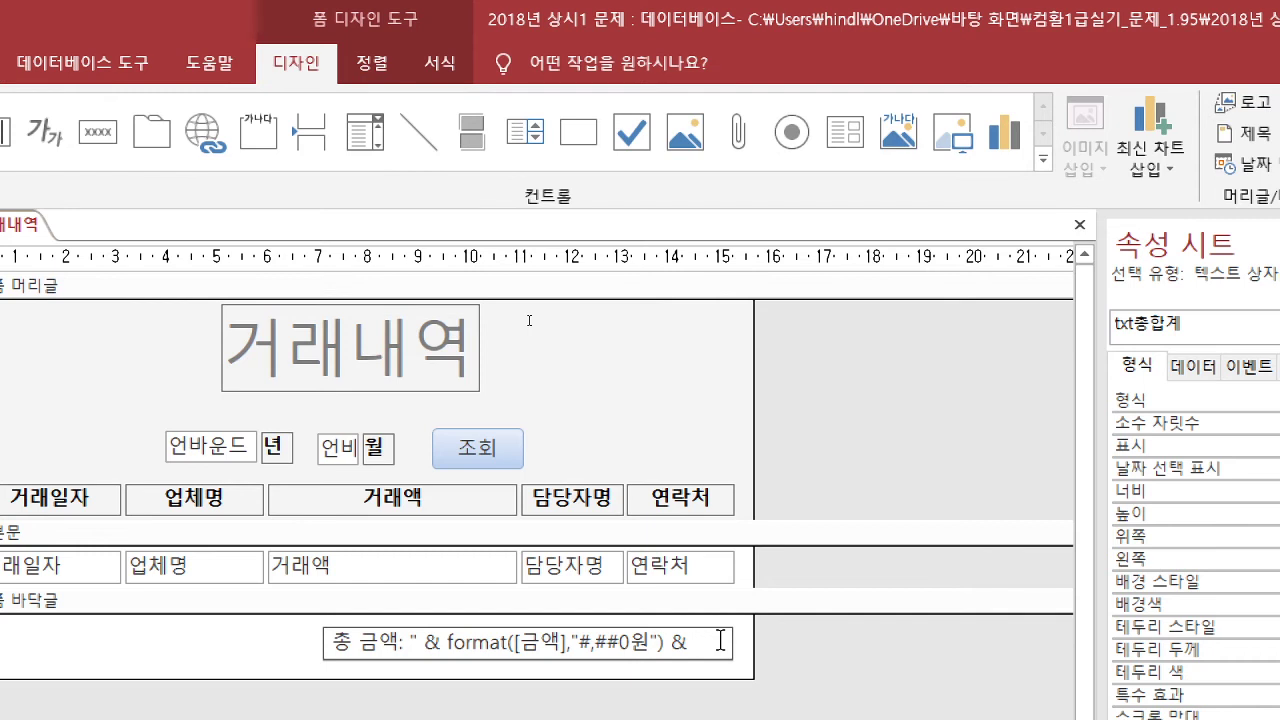
{"action": "type", "text": "\"ㅁ"}
{"action": "key", "text": "Hangul_Hanja"}
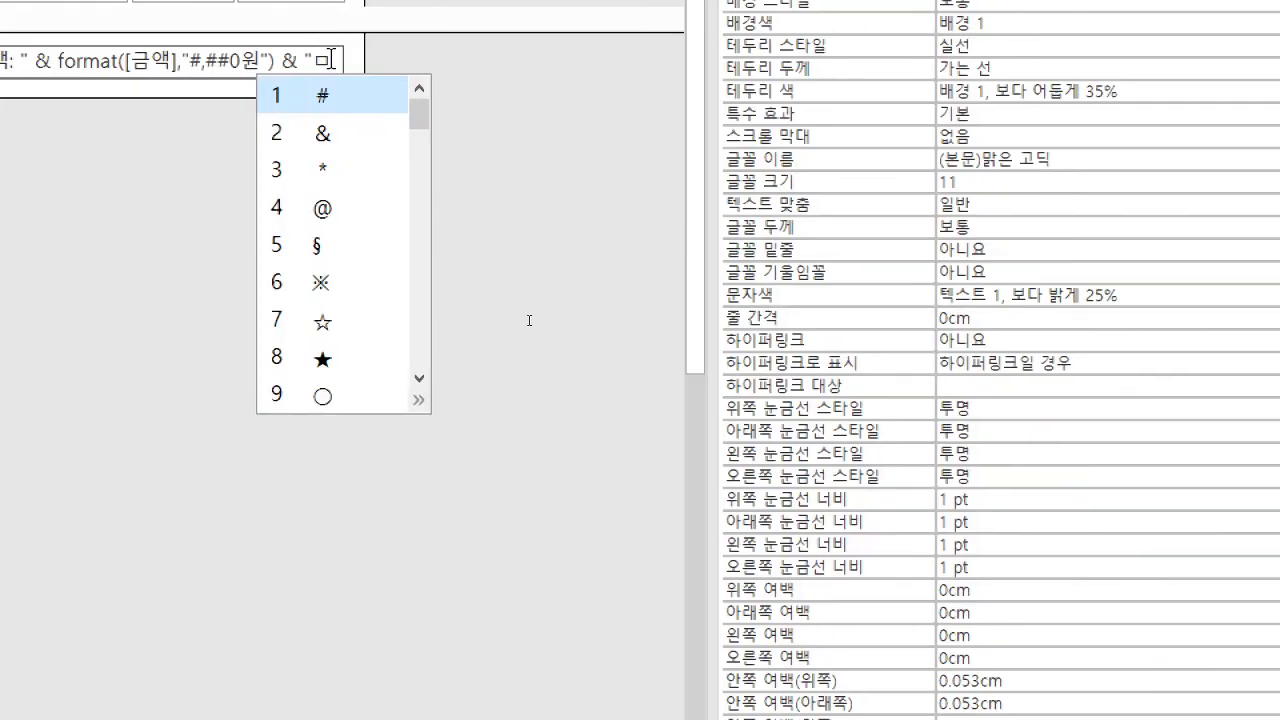
{"action": "key", "text": "8"}
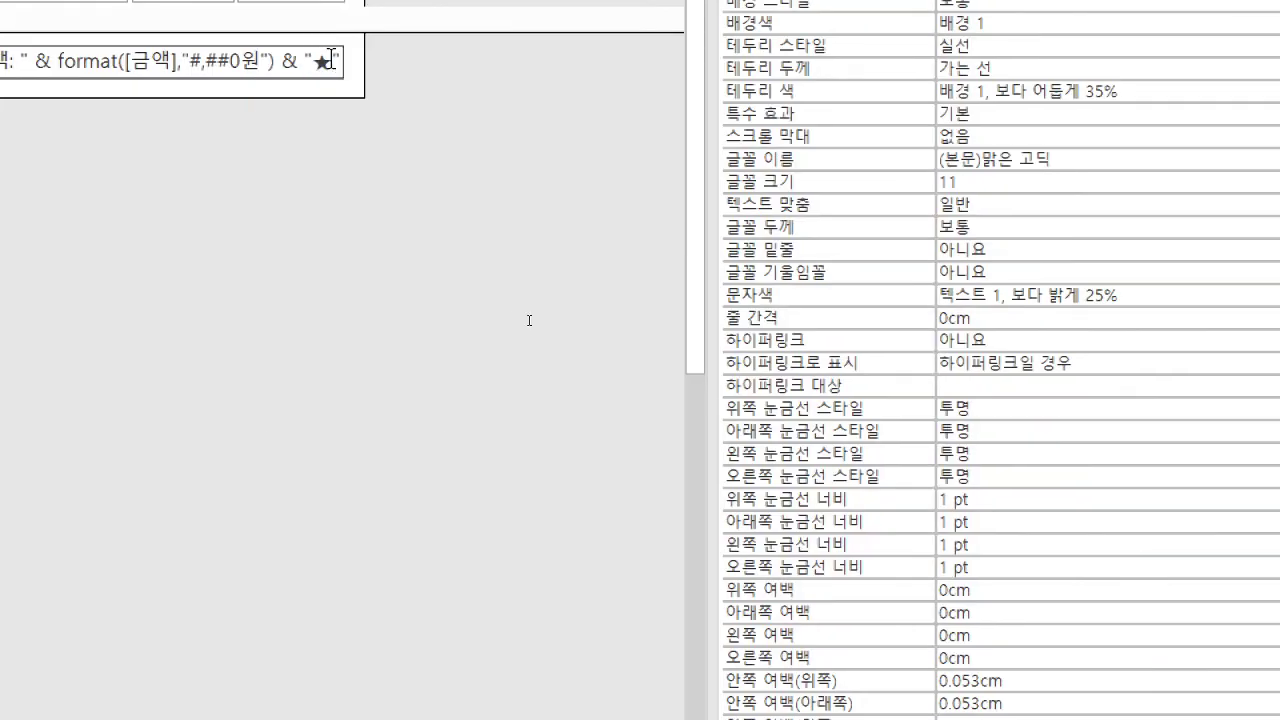
{"action": "key", "text": "Return"}
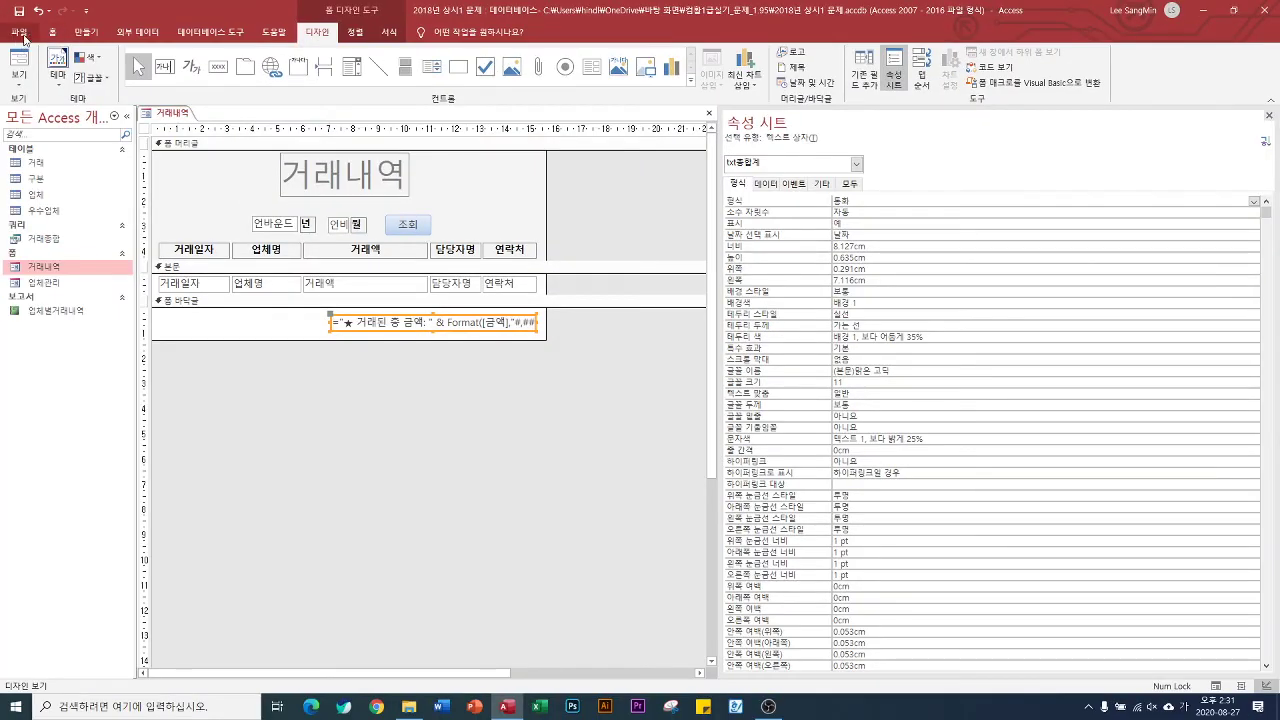
Step: Check the footer total in Form view and return to Design view
{"action": "left_click", "coordinate": [20, 66]}
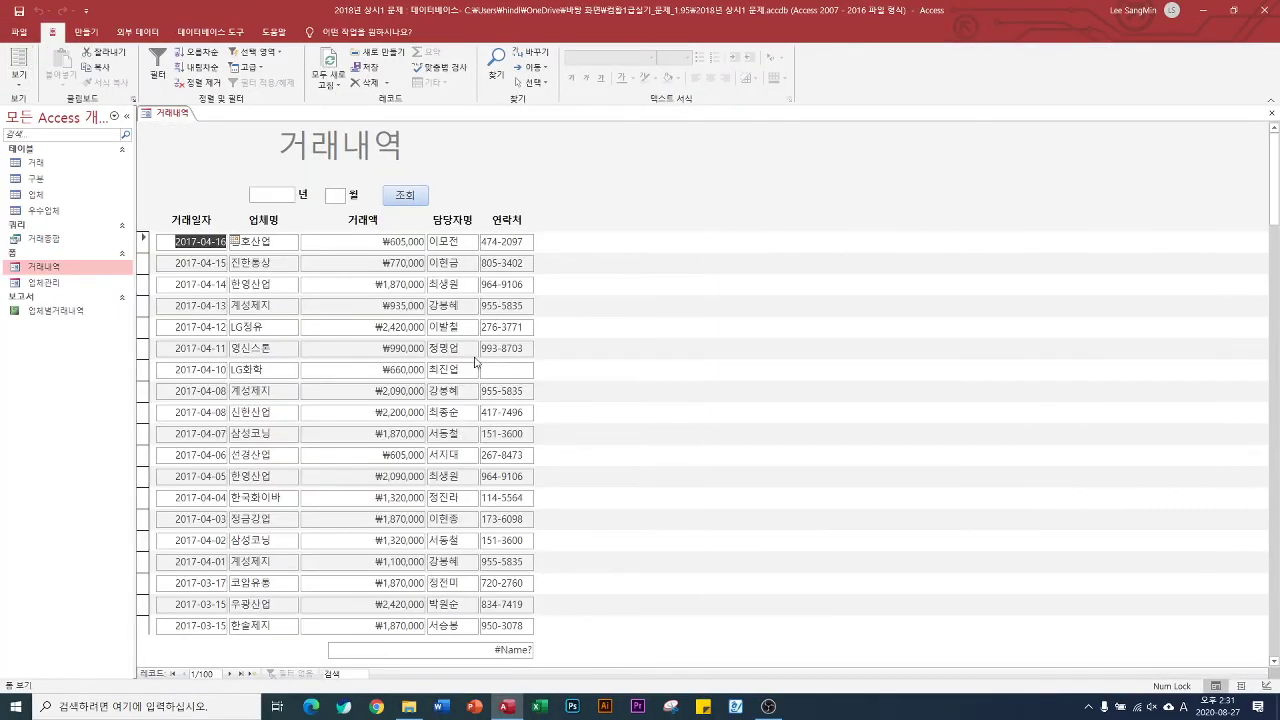
{"action": "left_click", "coordinate": [500, 650]}
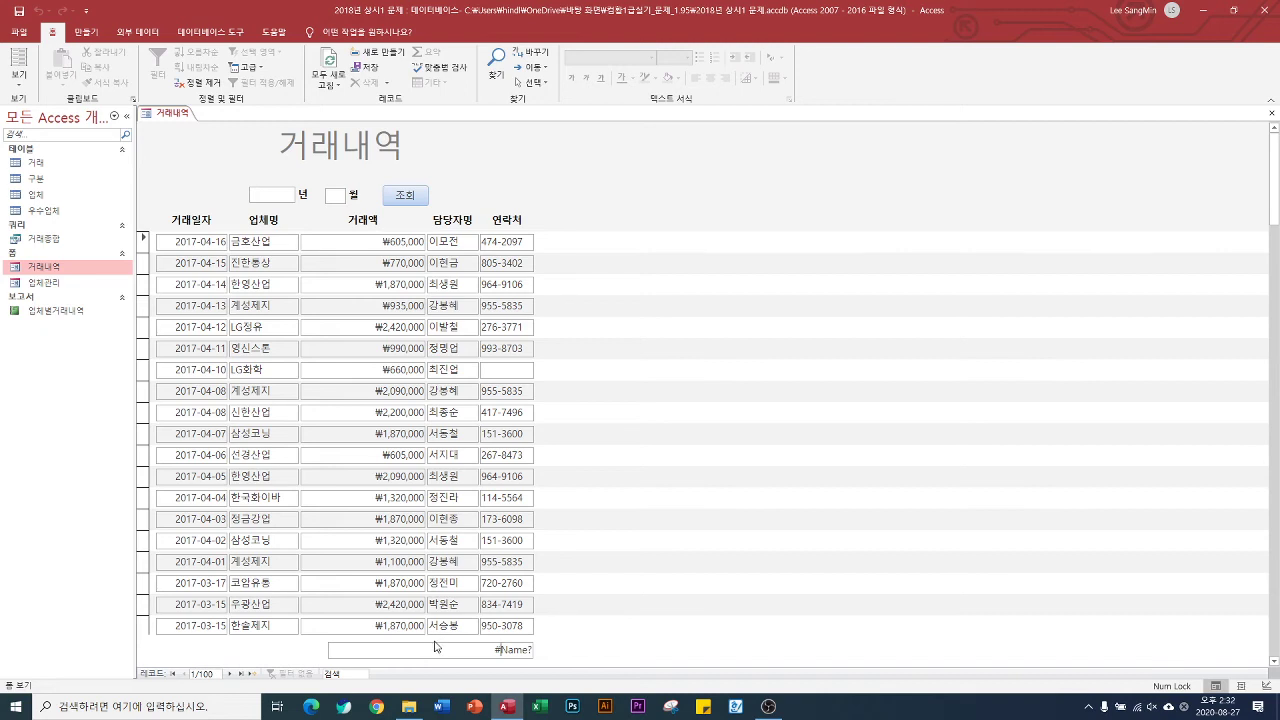
{"action": "left_click", "coordinate": [17, 90]}
{"action": "left_click", "coordinate": [40, 165]}
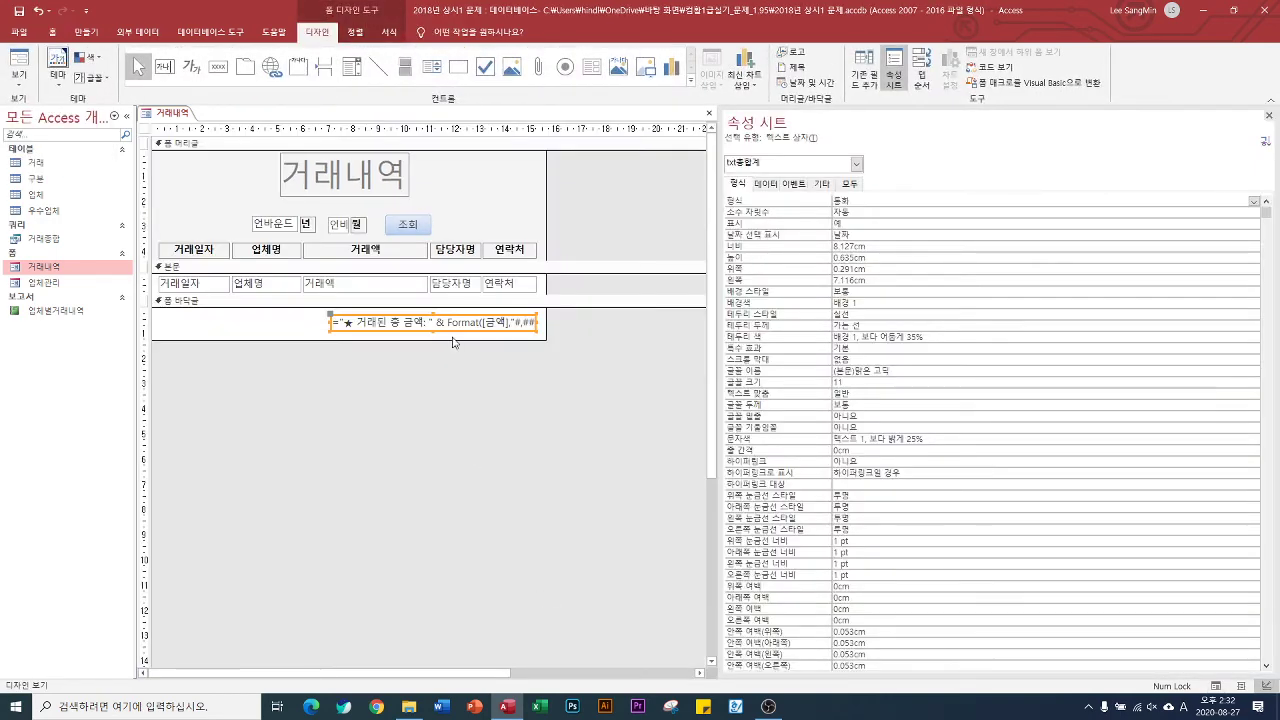
Step: Replace [금액] in the footer expression with Sum([거래액]) as the value to be formatted, and commit the change
{"action": "left_click", "coordinate": [506, 357]}
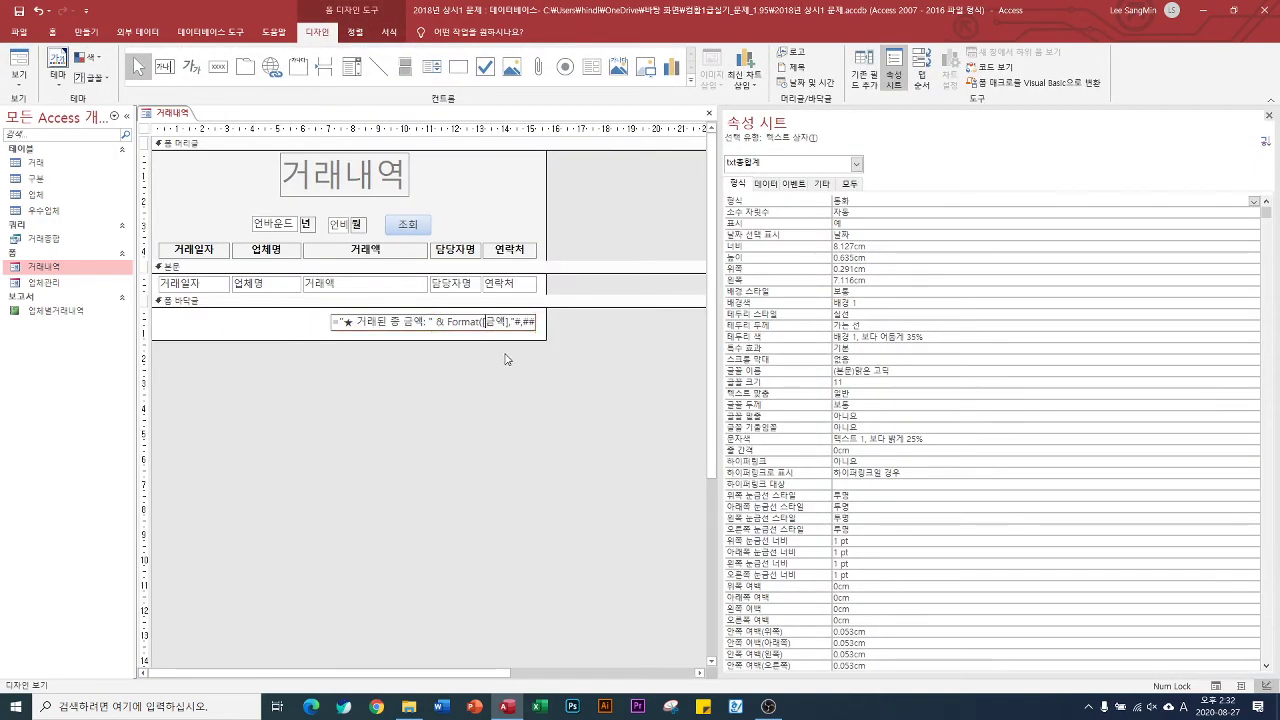
{"action": "key", "text": "shift+Right"}
{"action": "key", "text": "shift+Right"}
{"action": "key", "text": "Delete"}
{"action": "type", "text": "거래액"}
{"action": "key", "text": "Right"}
{"action": "key", "text": "Left"}
{"action": "type", "text": "sum"}
{"action": "left_click", "coordinate": [520, 367]}
{"action": "left_click", "coordinate": [645, 396]}
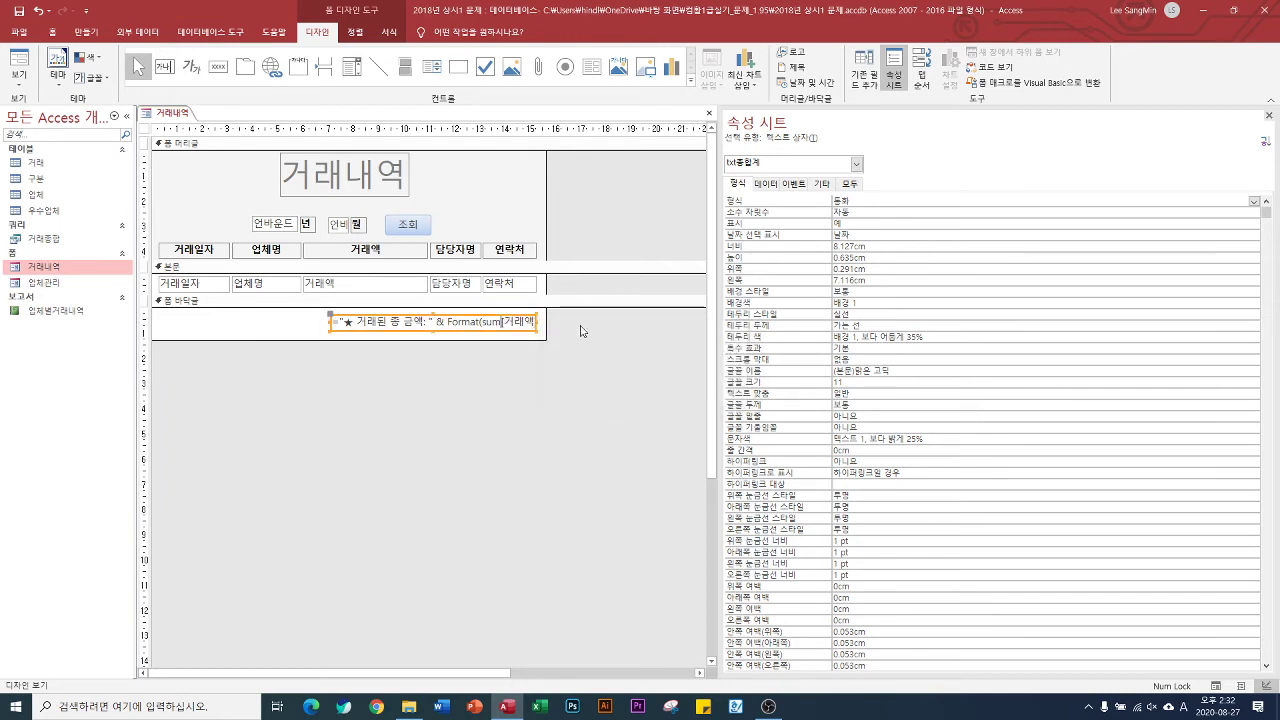
{"action": "type", "text": "("}
{"action": "key", "text": "Right"}
{"action": "key", "text": "Right"}
{"action": "key", "text": "Right"}
{"action": "key", "text": "Right"}
{"action": "key", "text": "Right"}
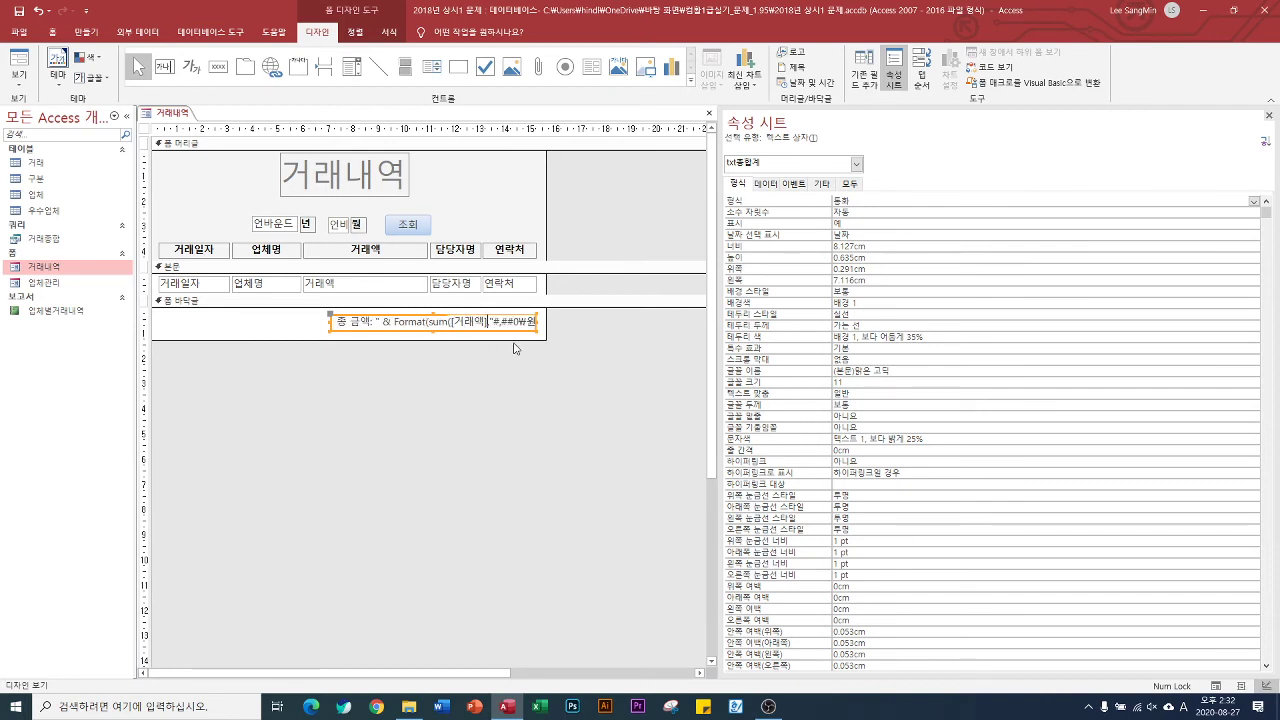
{"action": "type", "text": "),"}
{"action": "key", "text": "Return"}
Step: Review the corrected total in the form footer in Form view, then go back to Design view
{"action": "left_click", "coordinate": [6, 70]}
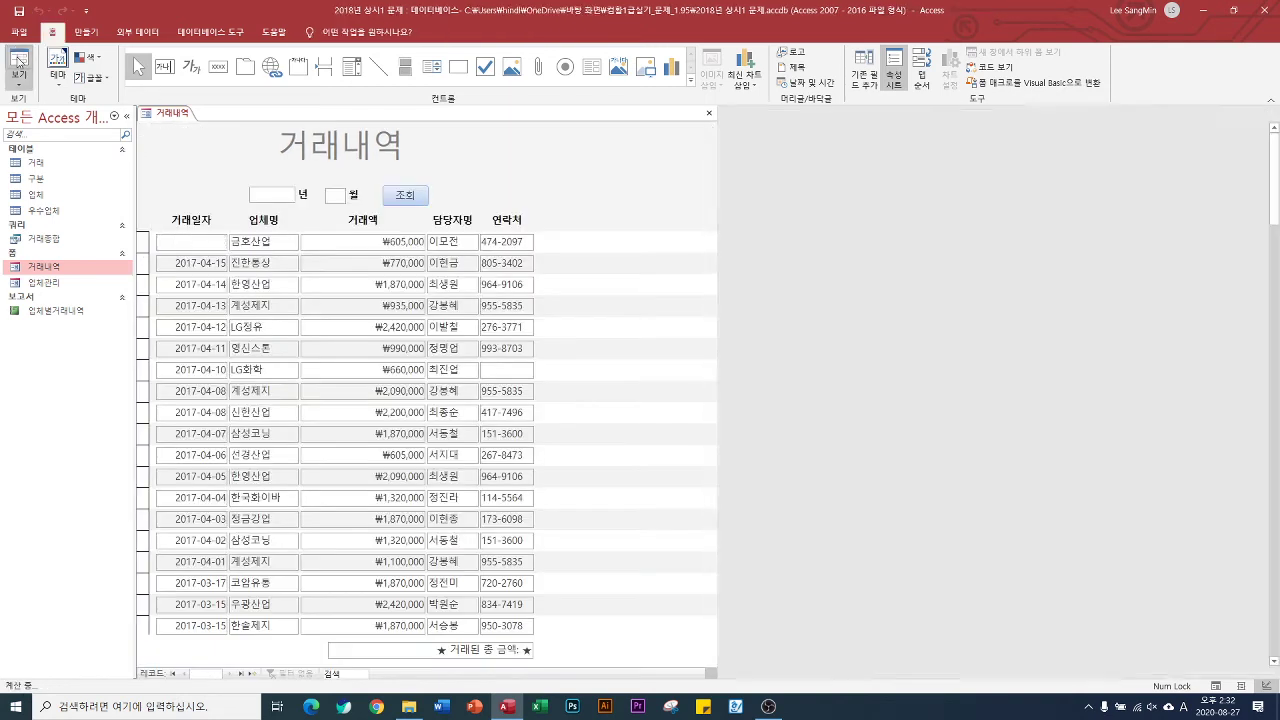
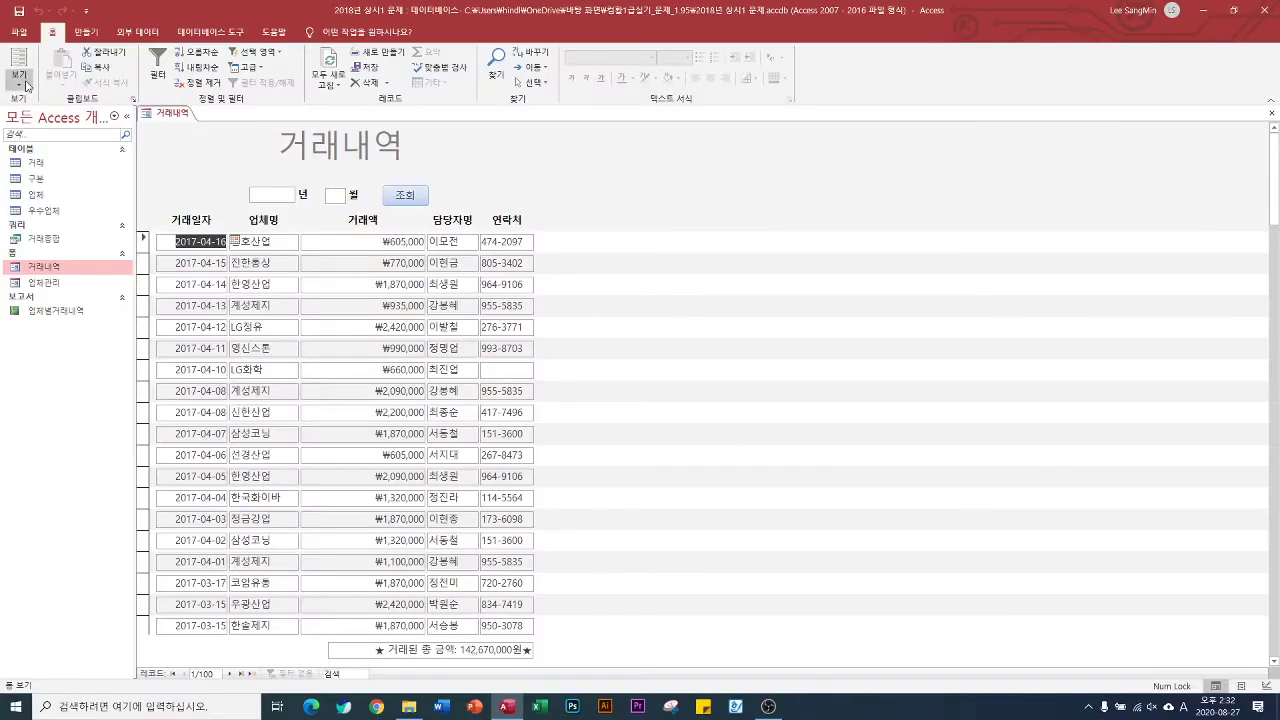
{"action": "left_click", "coordinate": [19, 78]}
{"action": "left_click", "coordinate": [40, 166]}
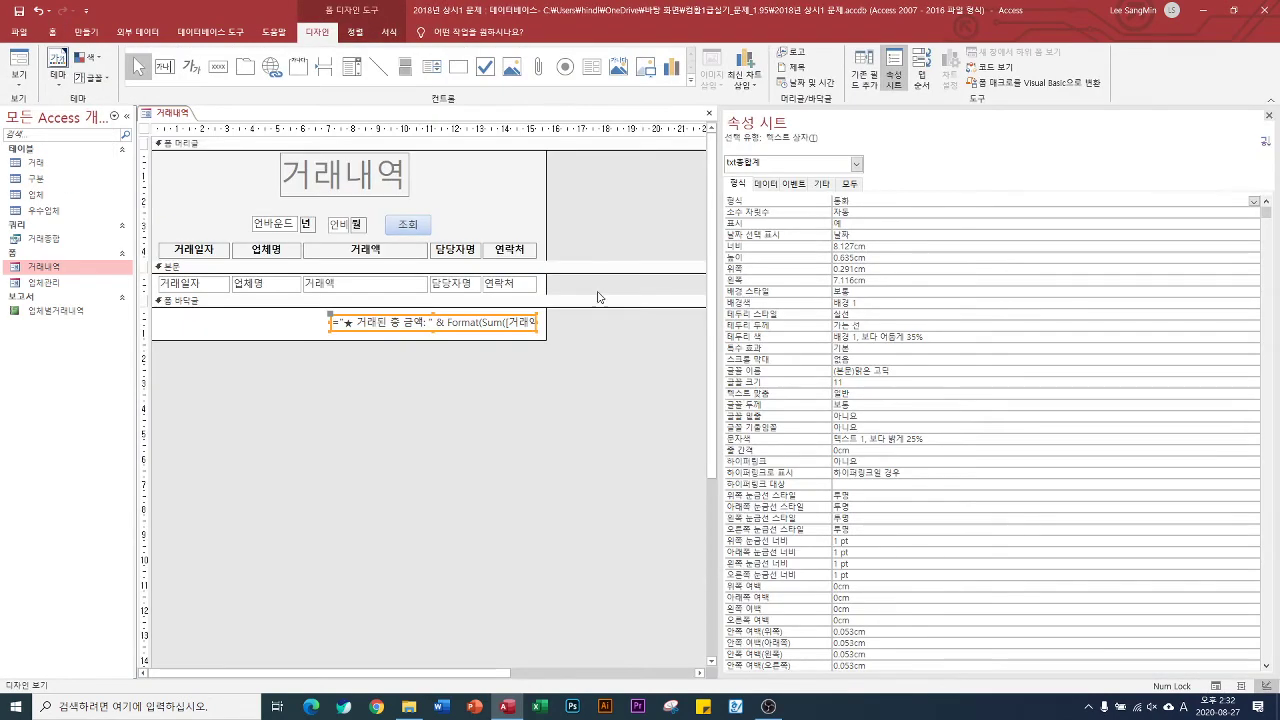
Step: Insert a space before the closing ★ in the txt총합계 control source expression and commit it
{"action": "left_click", "coordinate": [765, 184]}
{"action": "left_click", "coordinate": [1071, 201]}
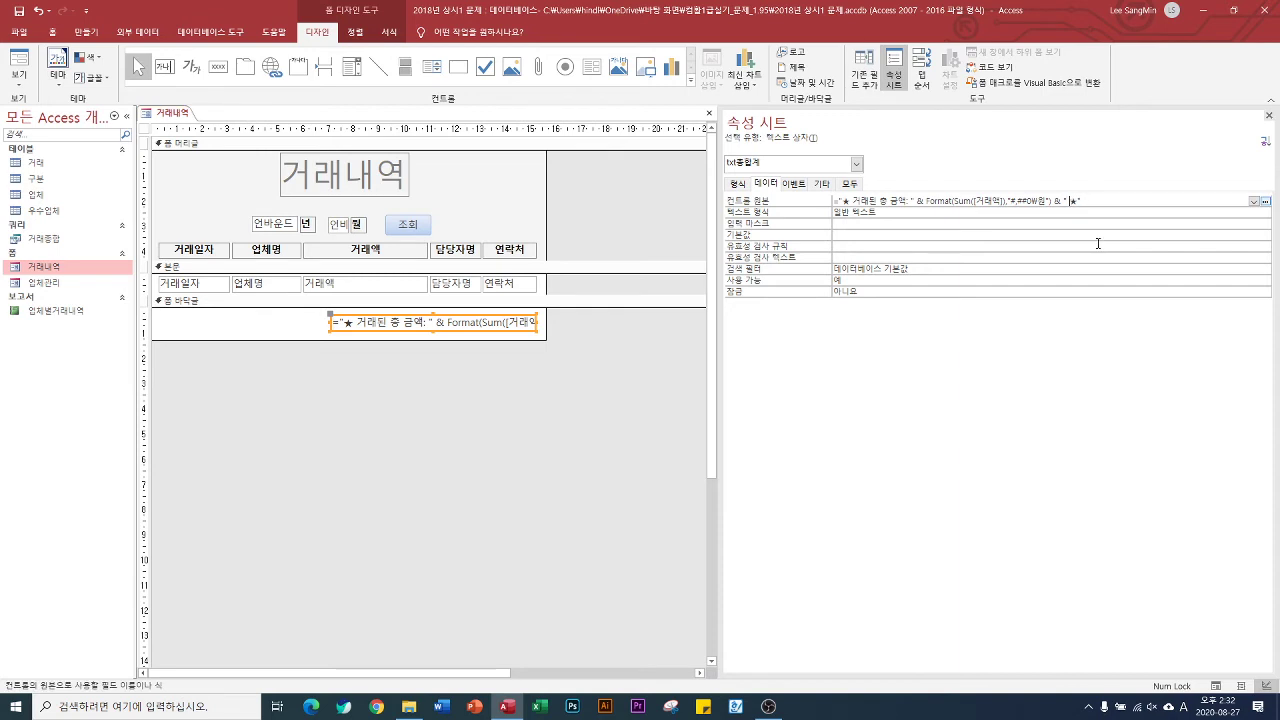
{"action": "key", "text": "Down"}
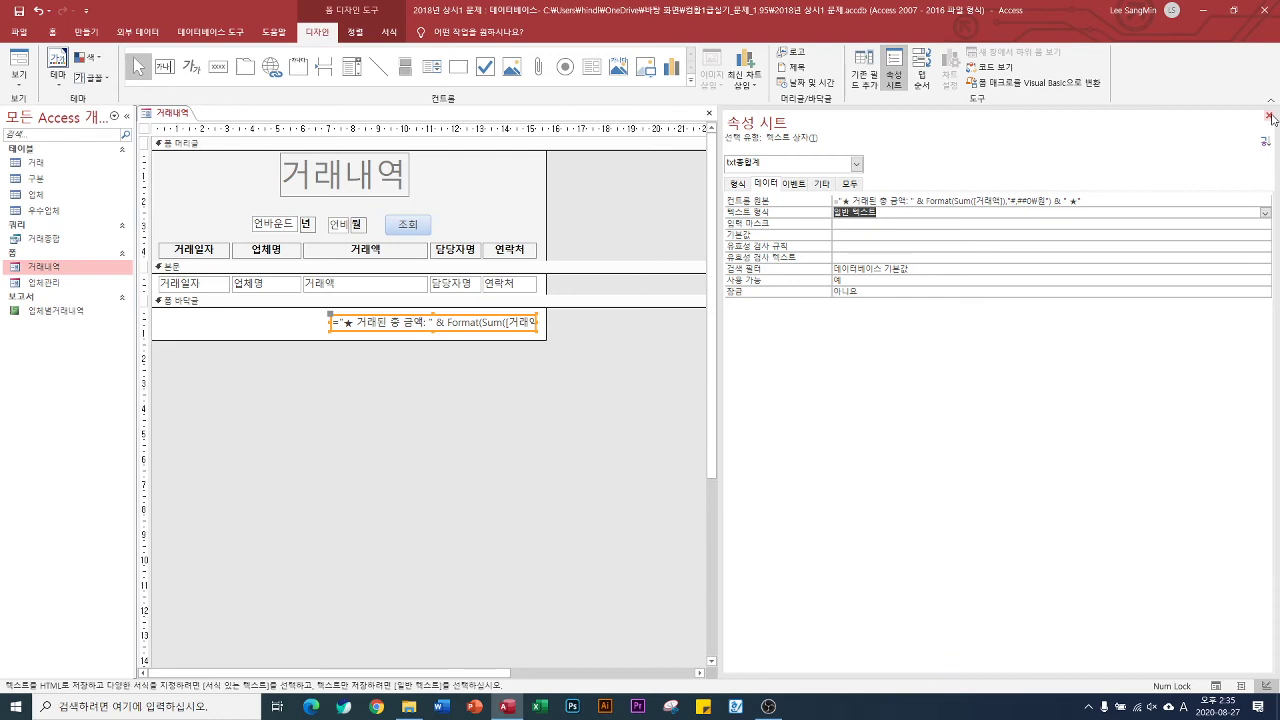
Step: Close the property sheet and the 거래내역 form, saving its design changes
{"action": "left_click", "coordinate": [1269, 117]}
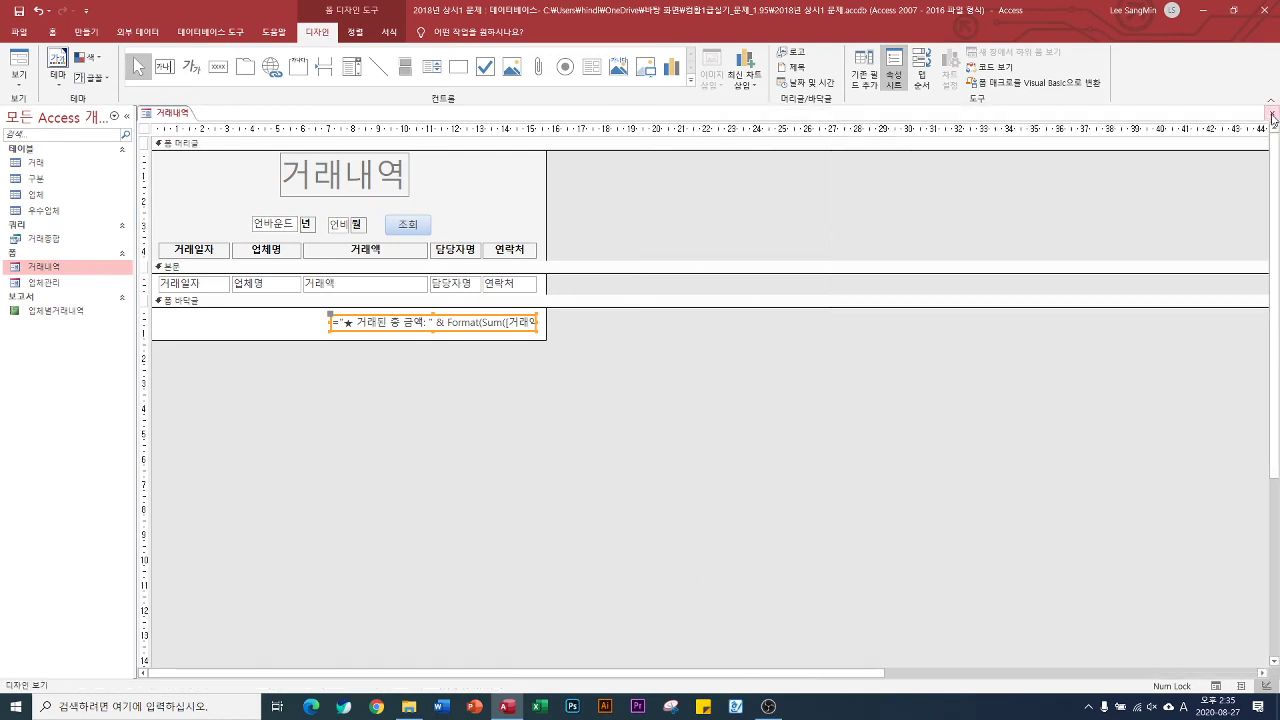
{"action": "left_click", "coordinate": [1273, 117]}
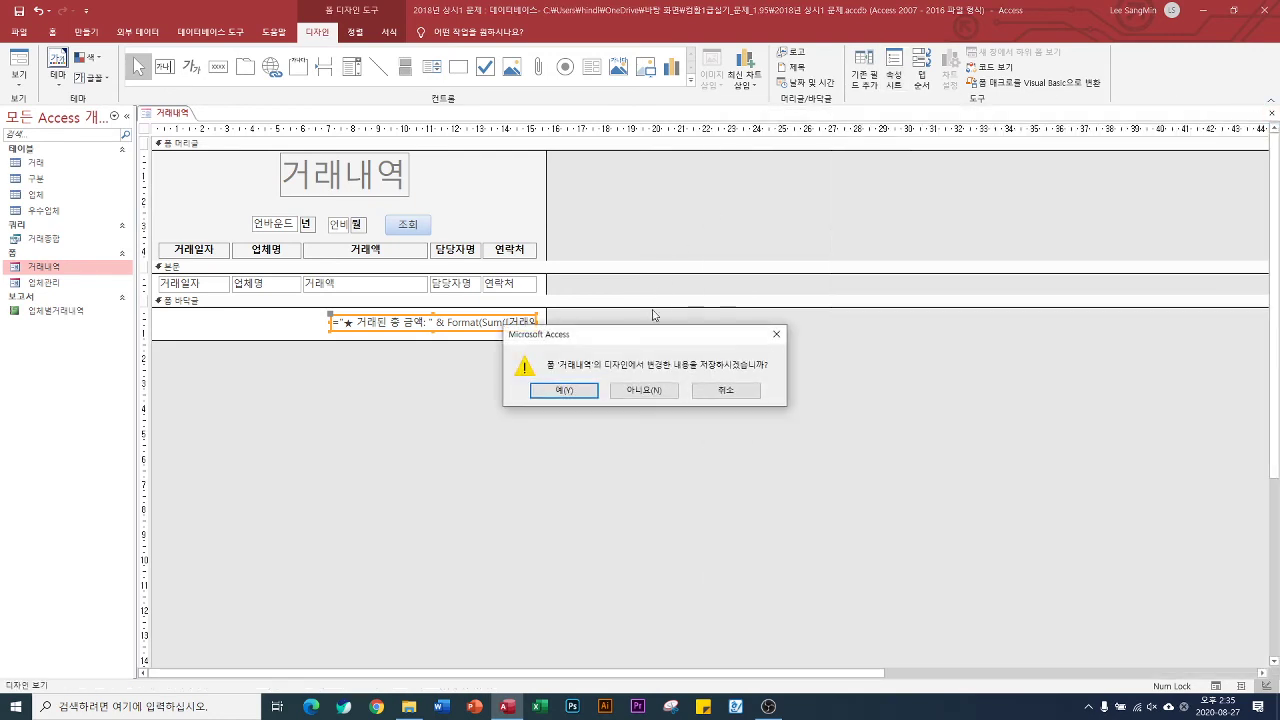
{"action": "left_click", "coordinate": [580, 395]}
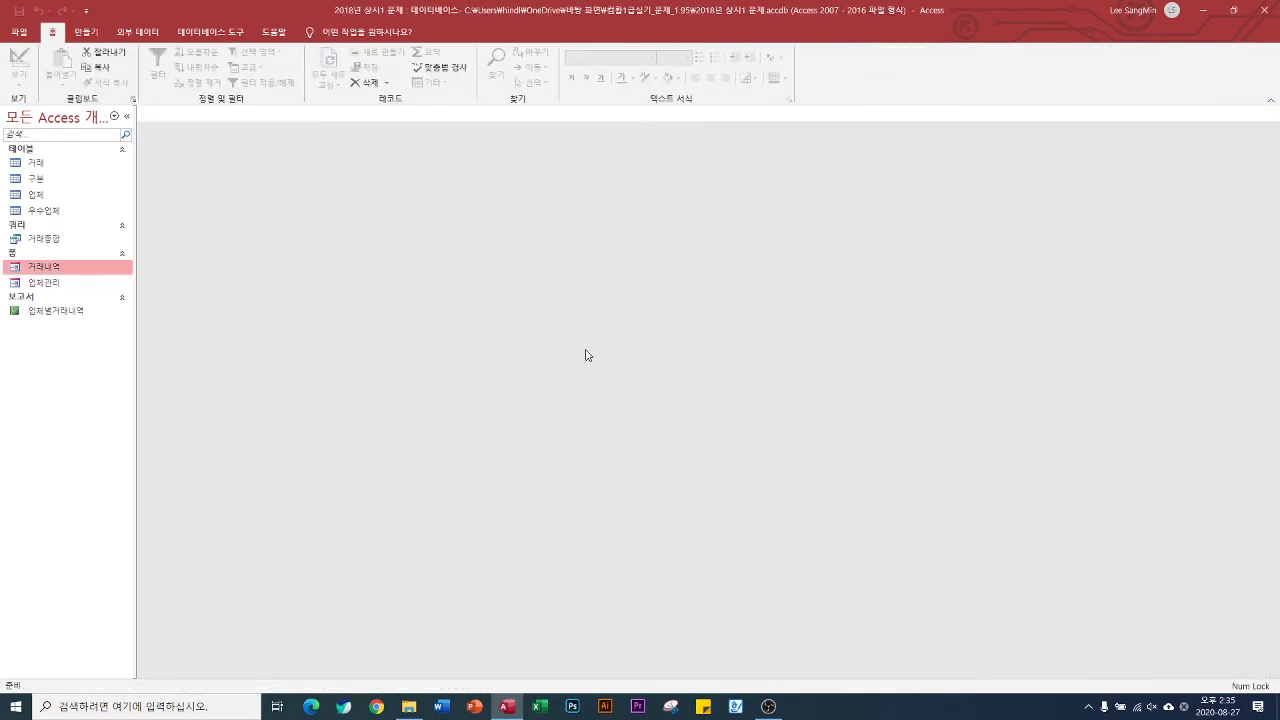
Step: Preview the 업체별거래내역 report as it prints, and switch it to Design view
{"action": "right_click", "coordinate": [62, 311]}
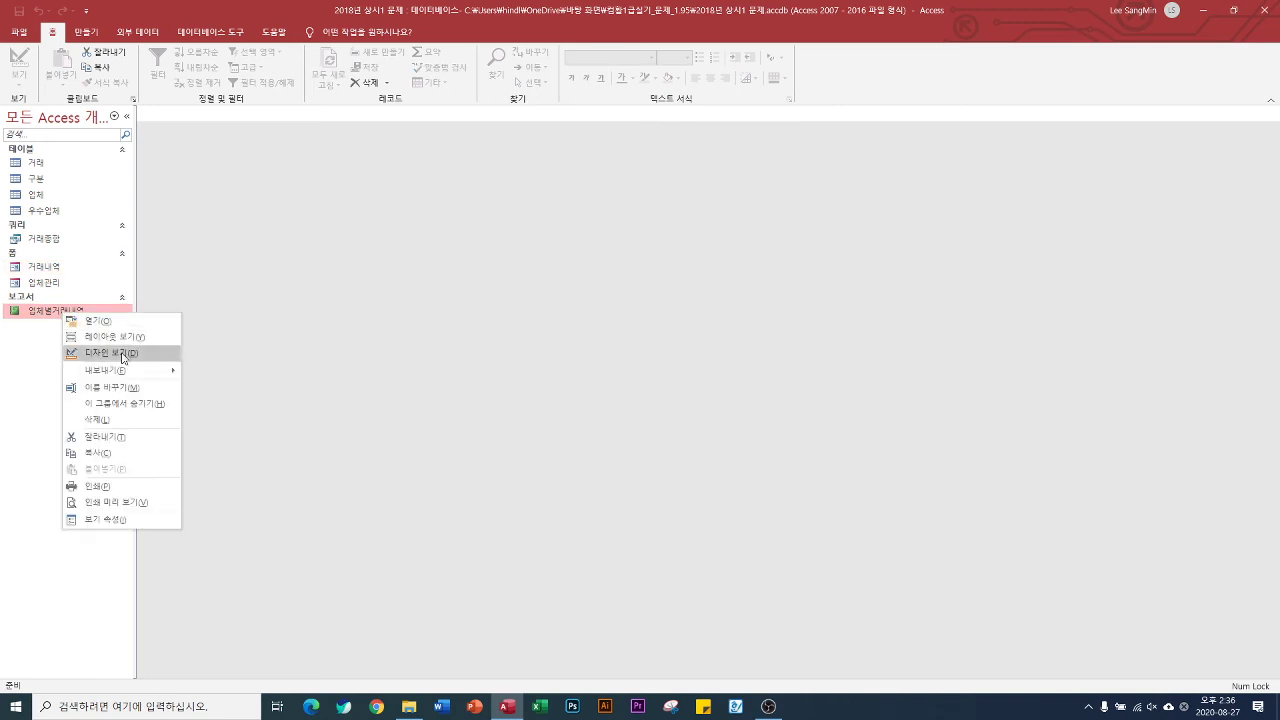
{"action": "left_click", "coordinate": [117, 501]}
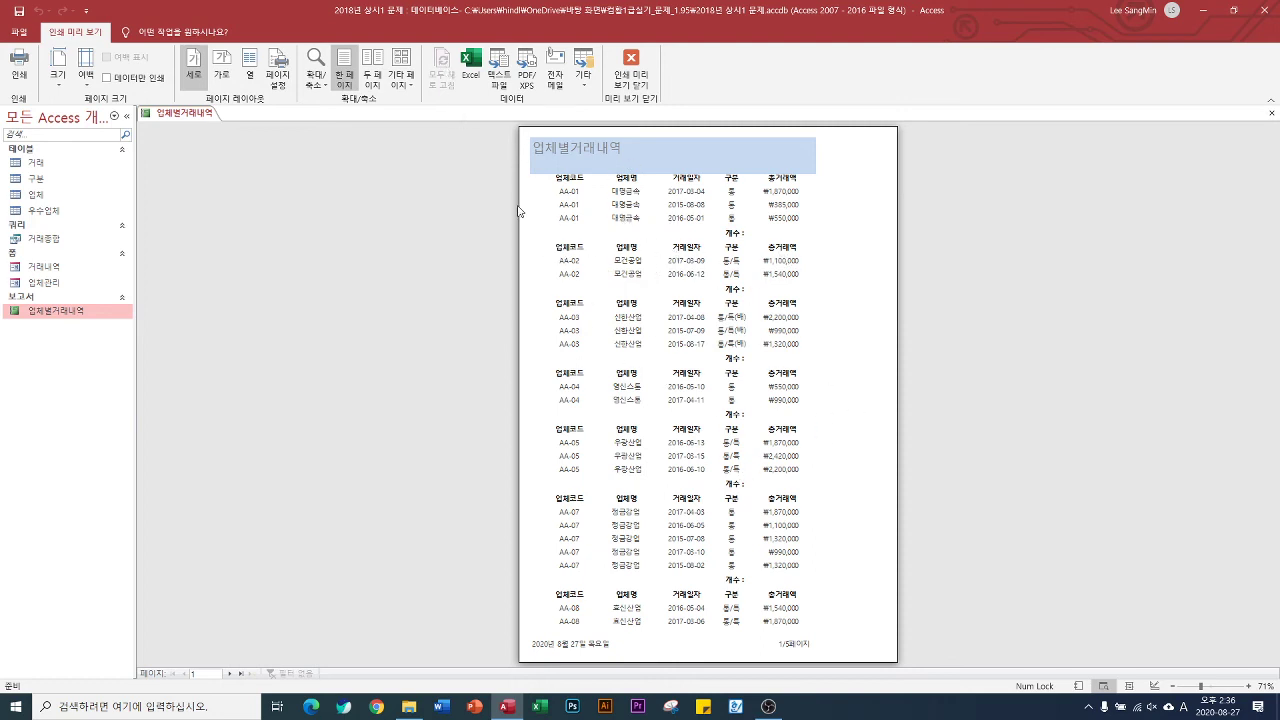
{"action": "right_click", "coordinate": [187, 114]}
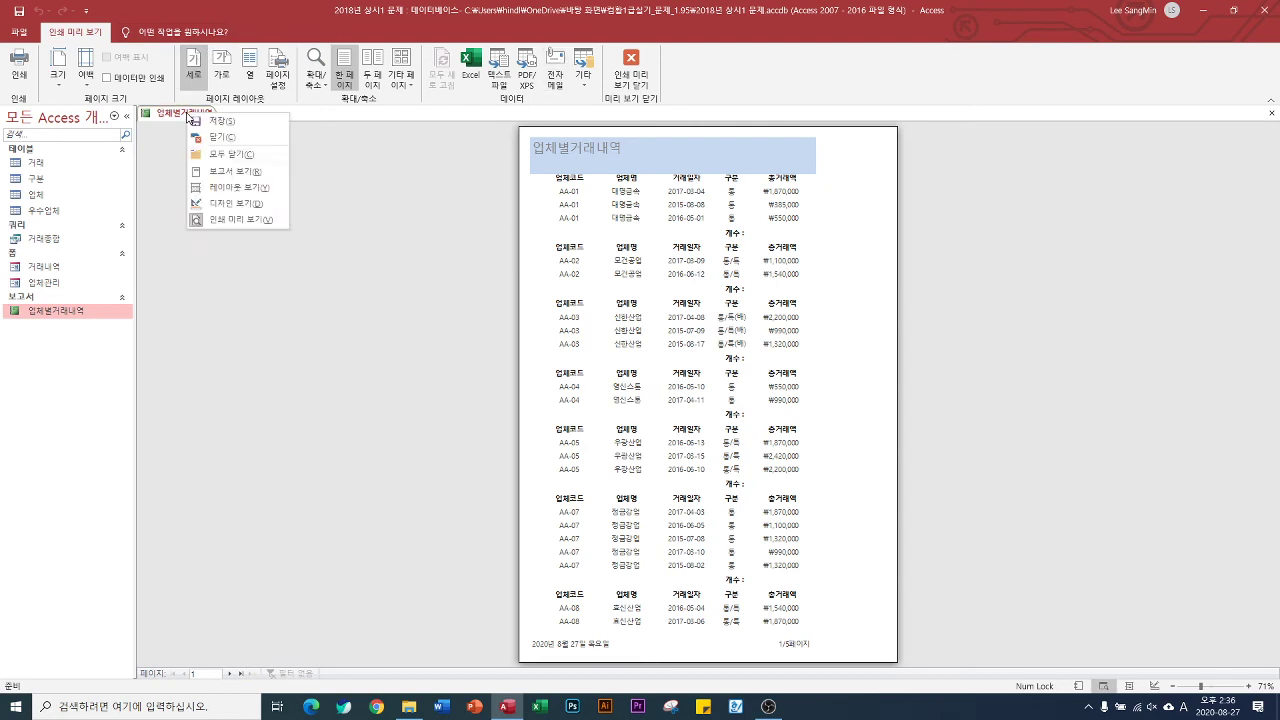
{"action": "left_click", "coordinate": [250, 203]}
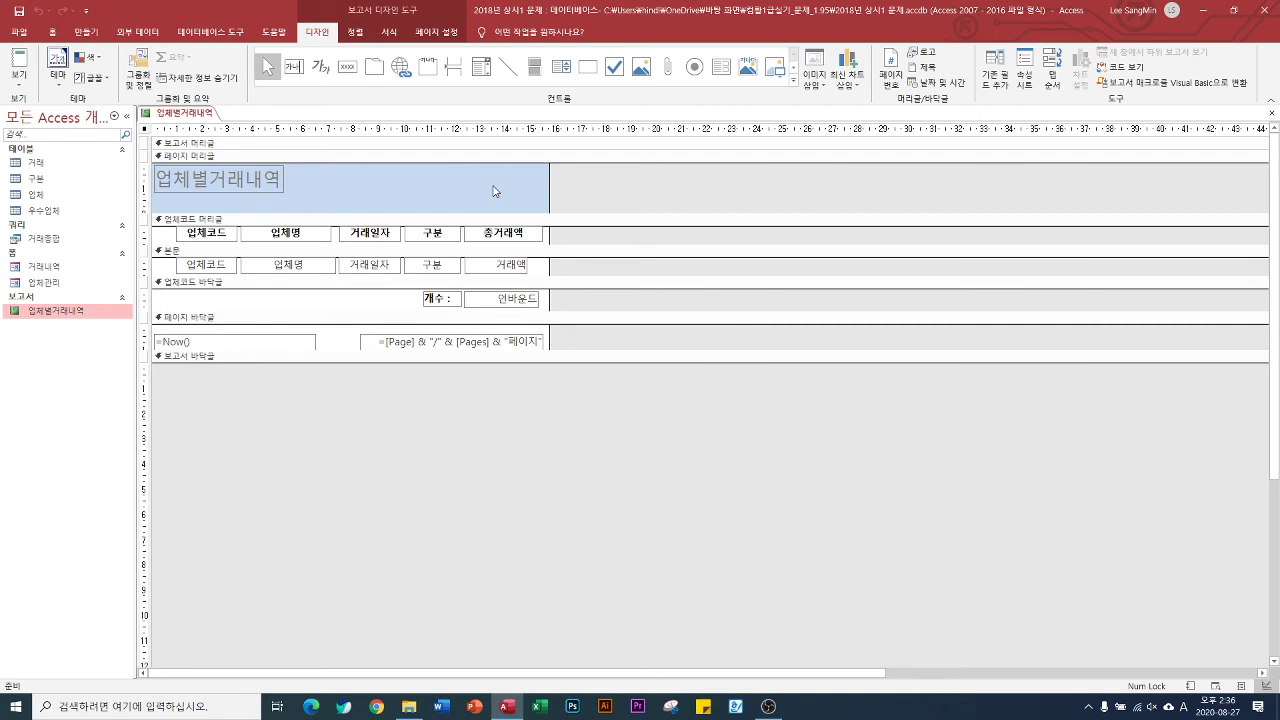
Step: Set the 업체코드 group header's 반복 실행 구역 property to 예 so it repeats on every page
{"action": "double_click", "coordinate": [256, 221]}
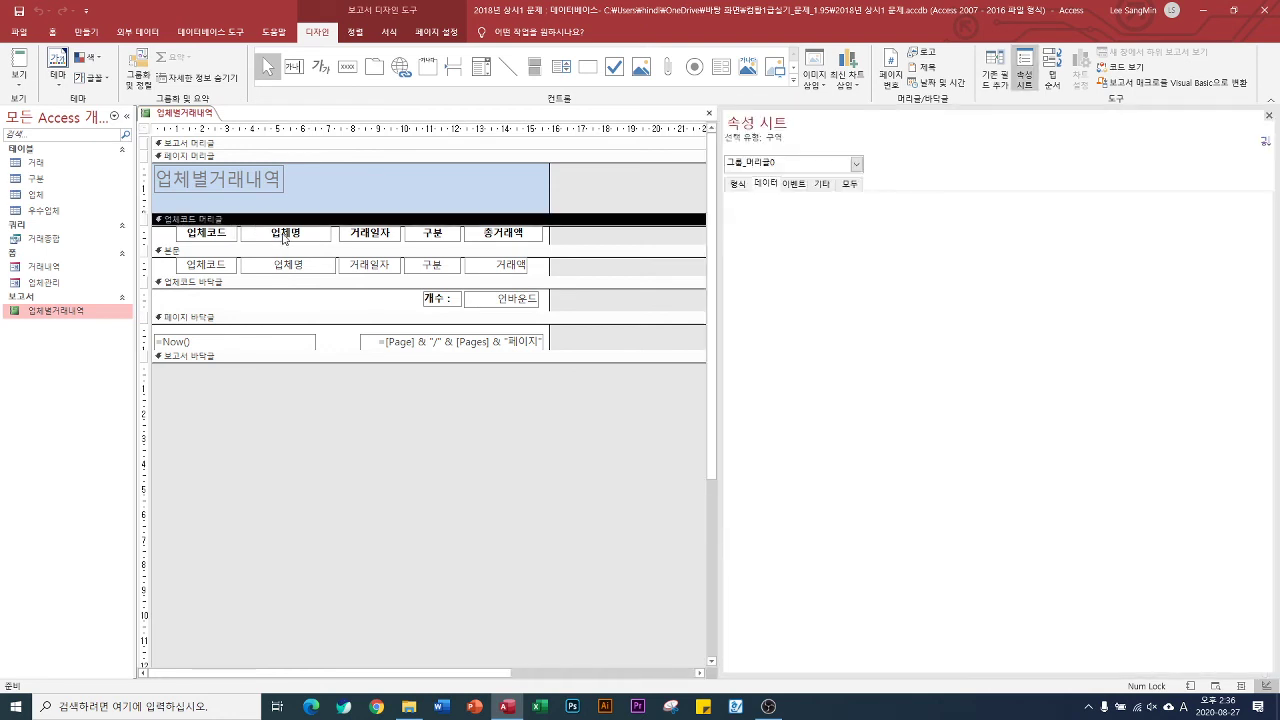
{"action": "left_click", "coordinate": [826, 189]}
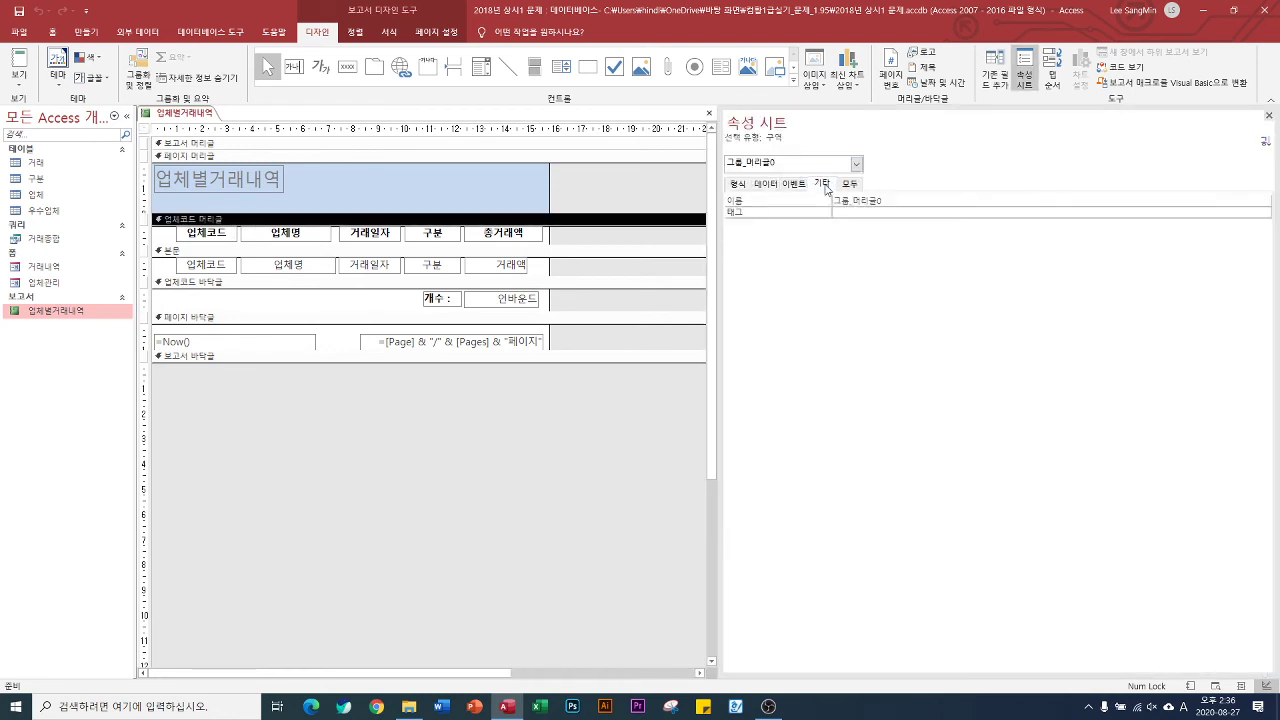
{"action": "left_click", "coordinate": [771, 188]}
{"action": "left_click", "coordinate": [735, 186]}
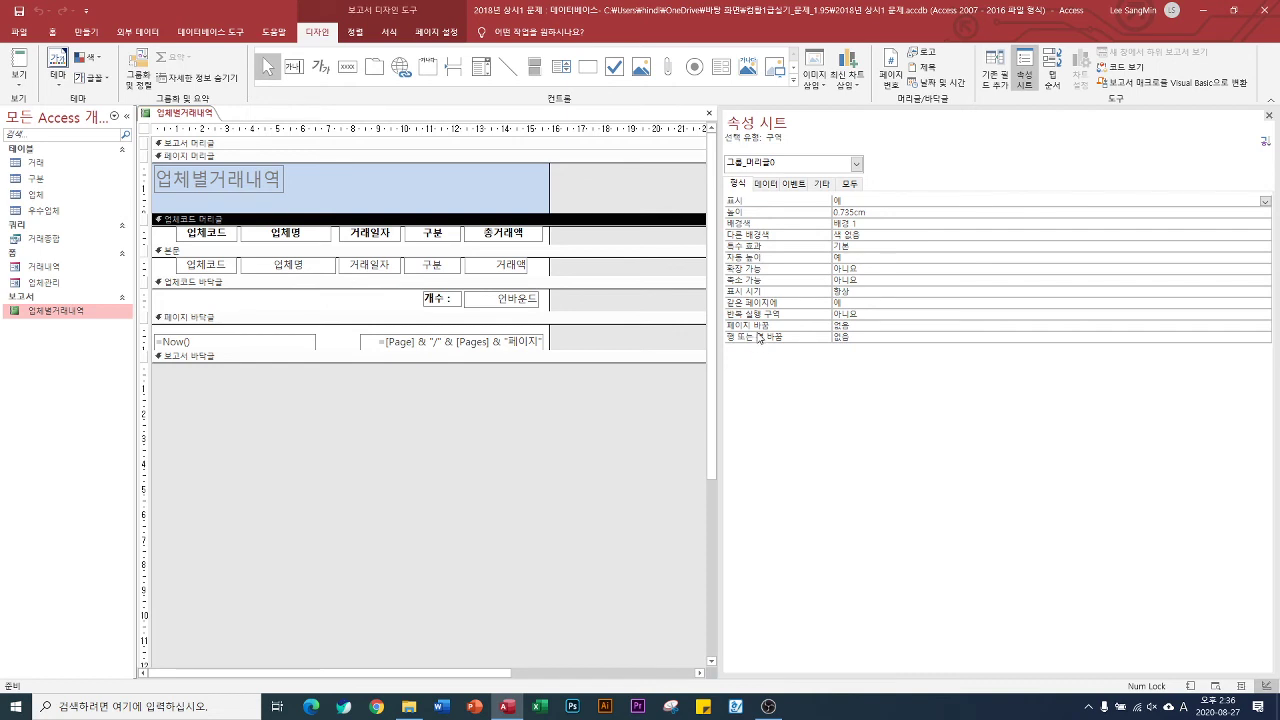
{"action": "double_click", "coordinate": [770, 314]}
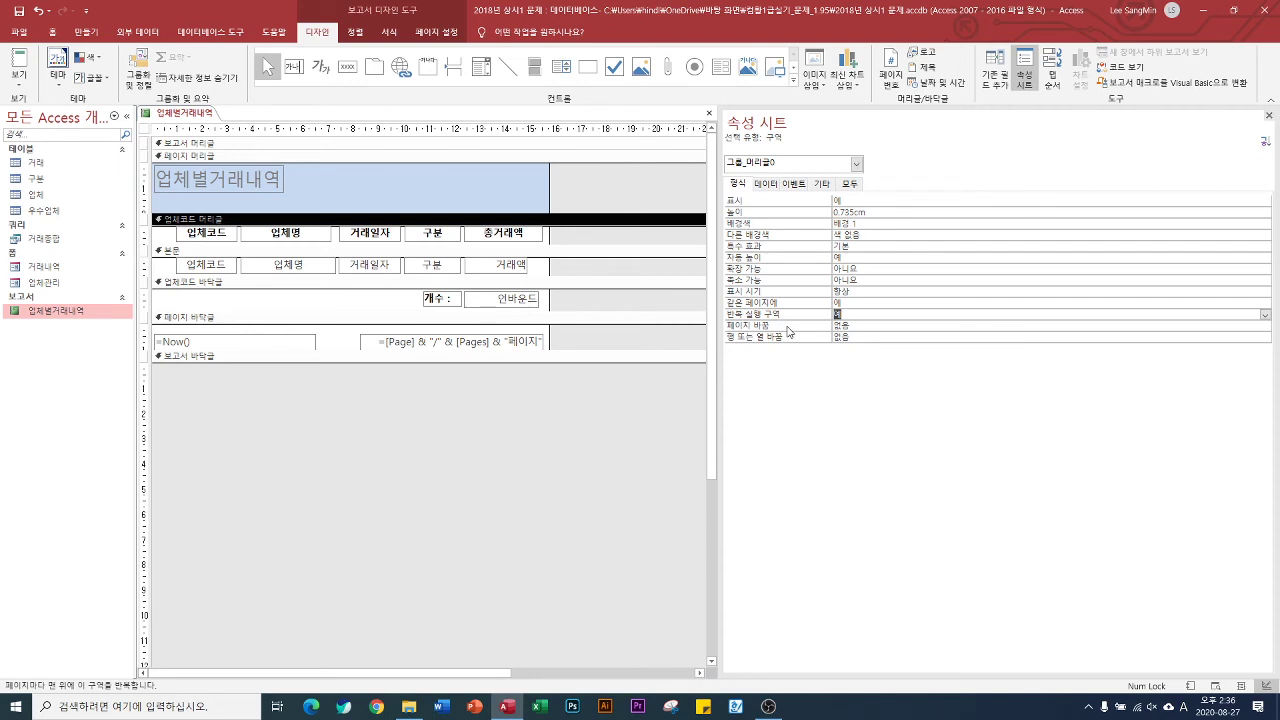
Step: Set the 업체코드 group header's 페이지 바꿈 property to 구역 전 and commit it
{"action": "left_click", "coordinate": [788, 326]}
{"action": "left_click", "coordinate": [1264, 326]}
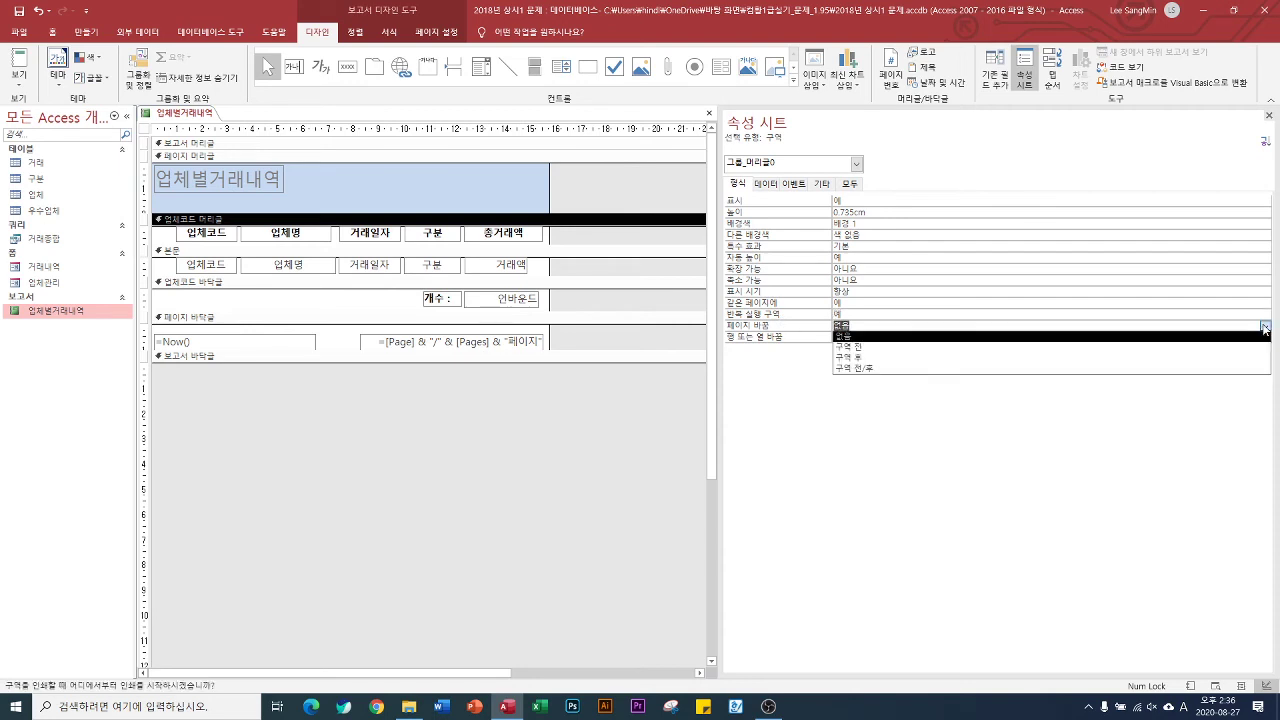
{"action": "left_click", "coordinate": [965, 347]}
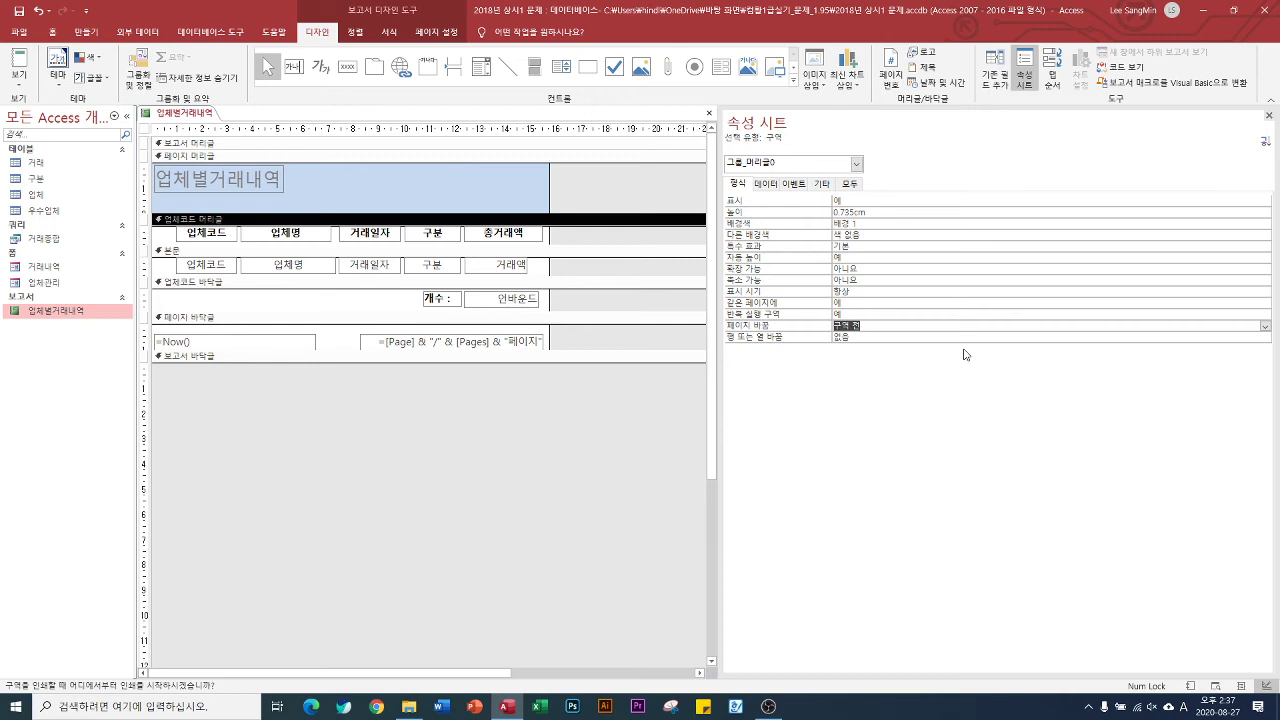
{"action": "key", "text": "Down"}
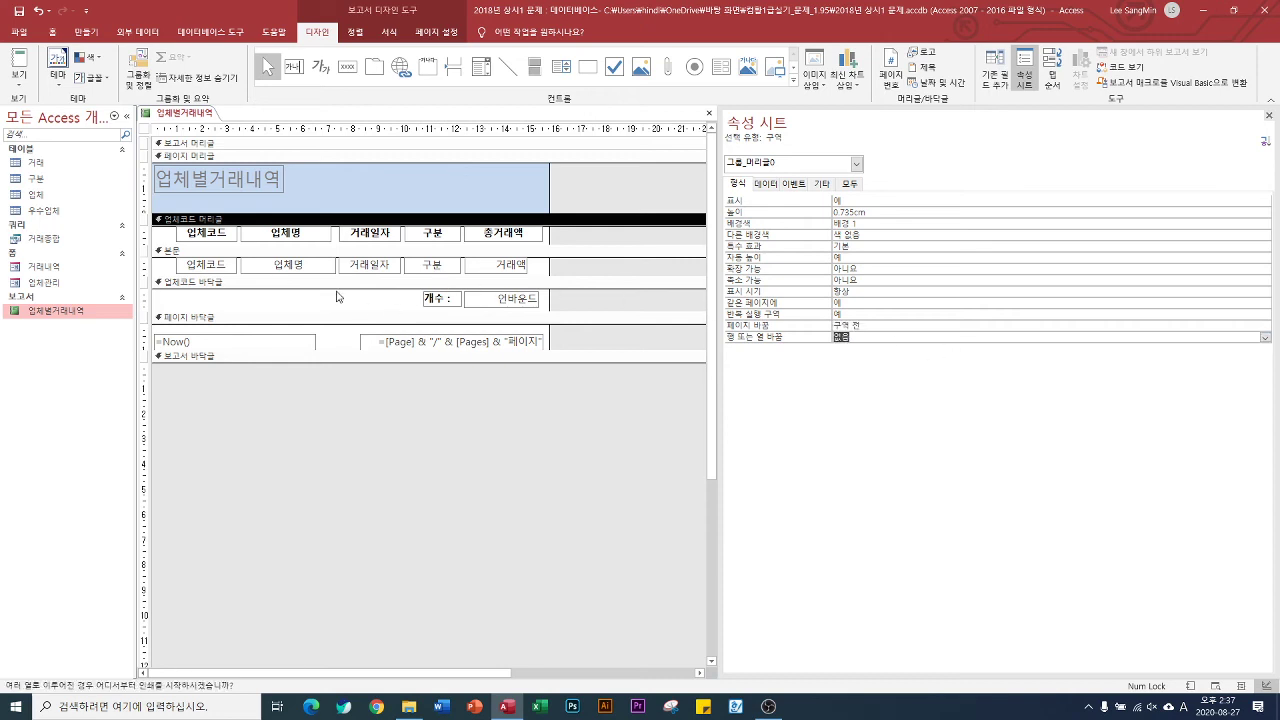
Step: Set 중복 내용 숨기기 to 예 for the 업체코드 and 업체명 text boxes in the detail section, and close the property sheet
{"action": "left_click", "coordinate": [218, 268]}
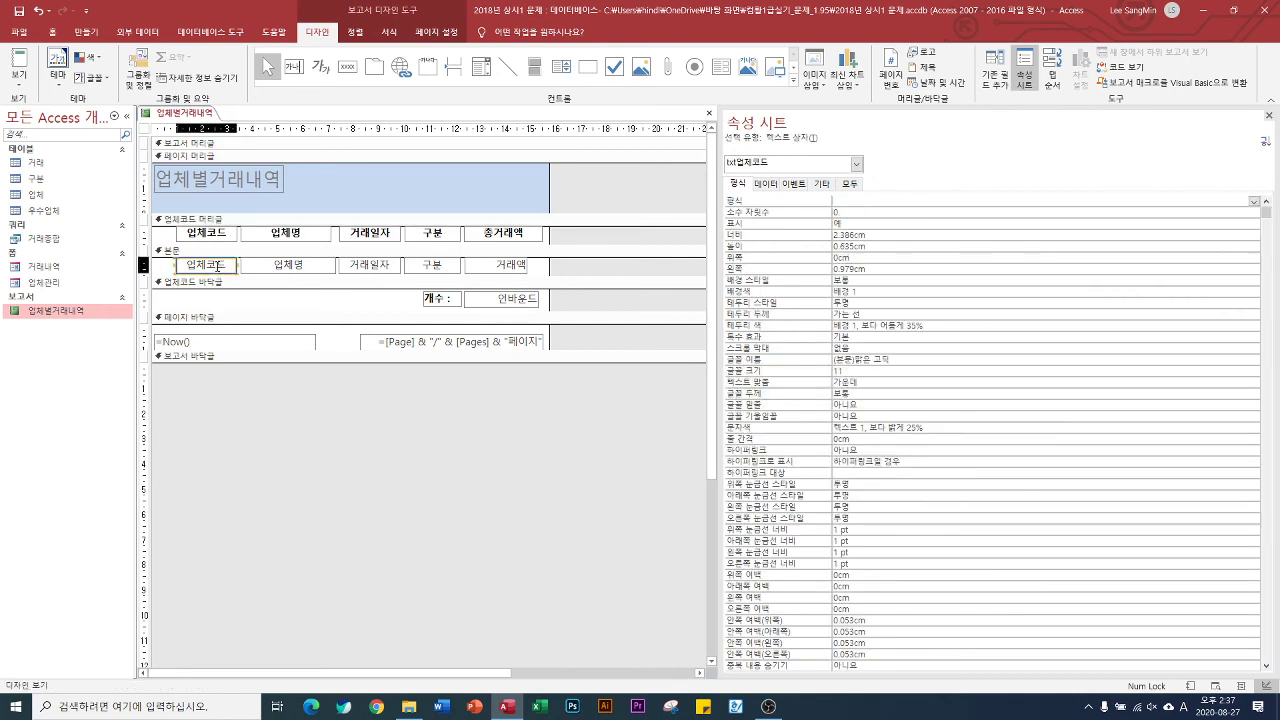
{"action": "left_click", "coordinate": [283, 268], "text": "shift"}
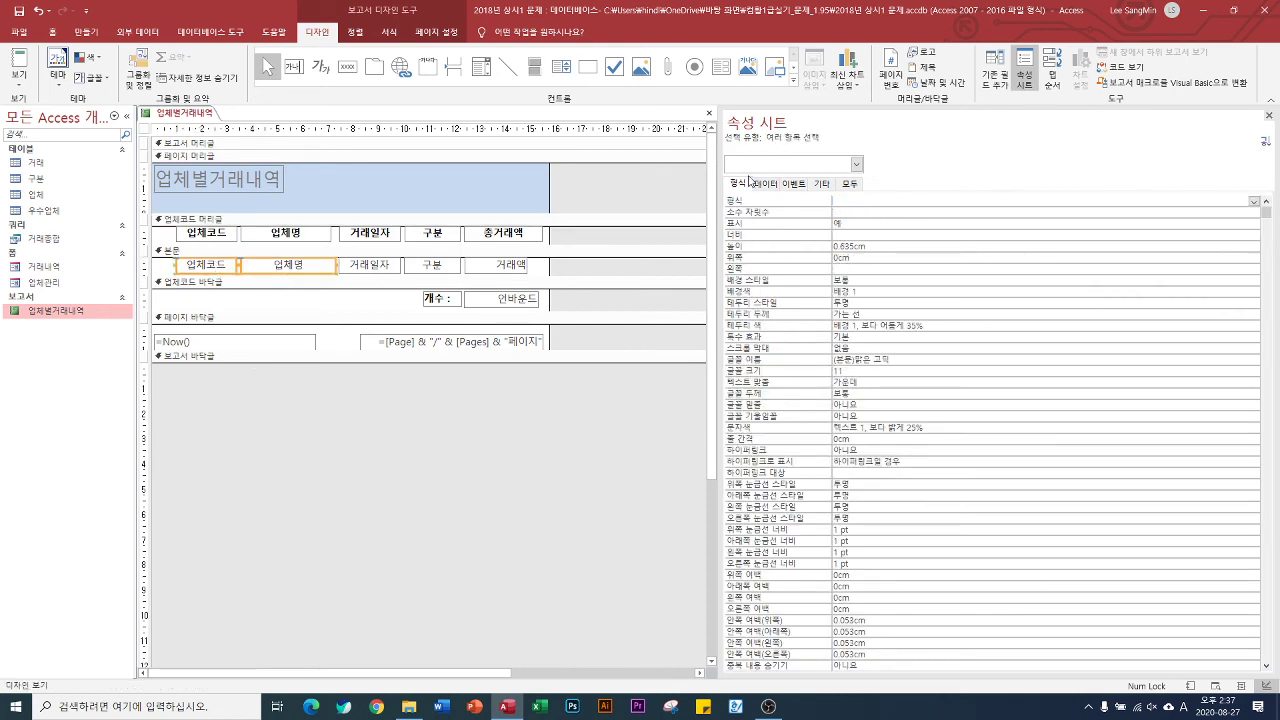
{"action": "scroll", "coordinate": [1170, 405], "scroll_direction": "down", "scroll_amount": 2}
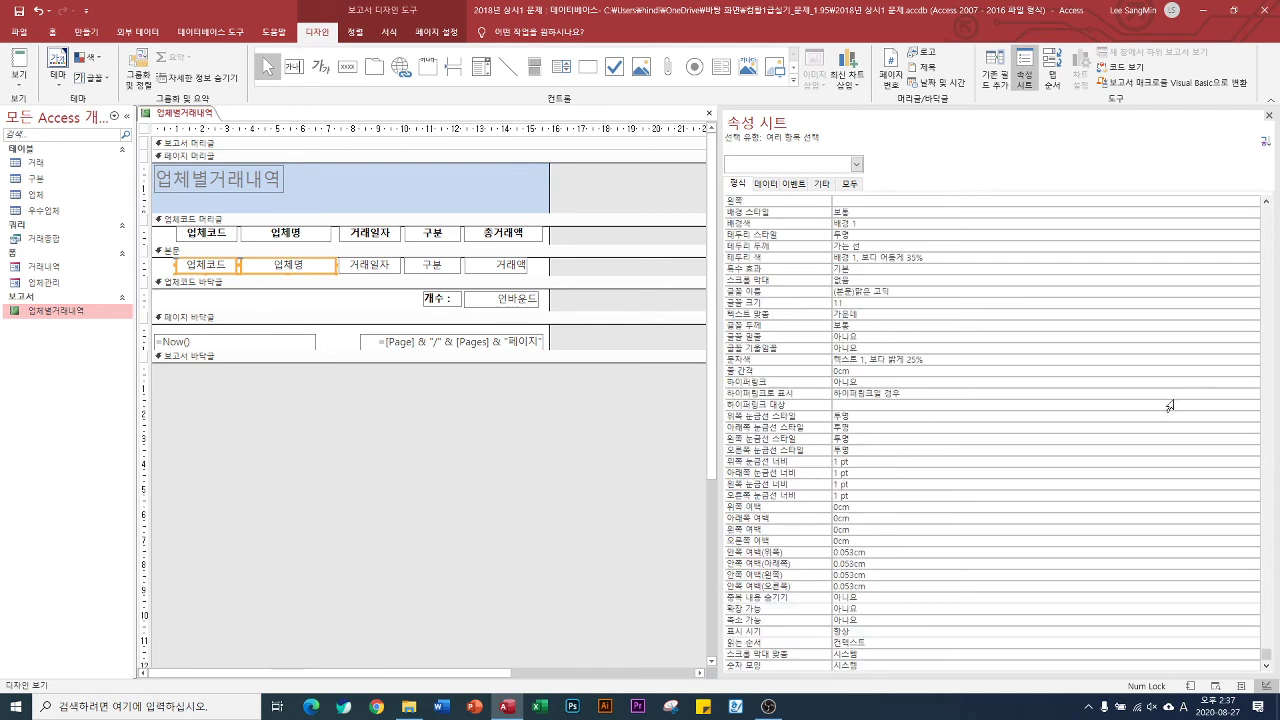
{"action": "double_click", "coordinate": [785, 600]}
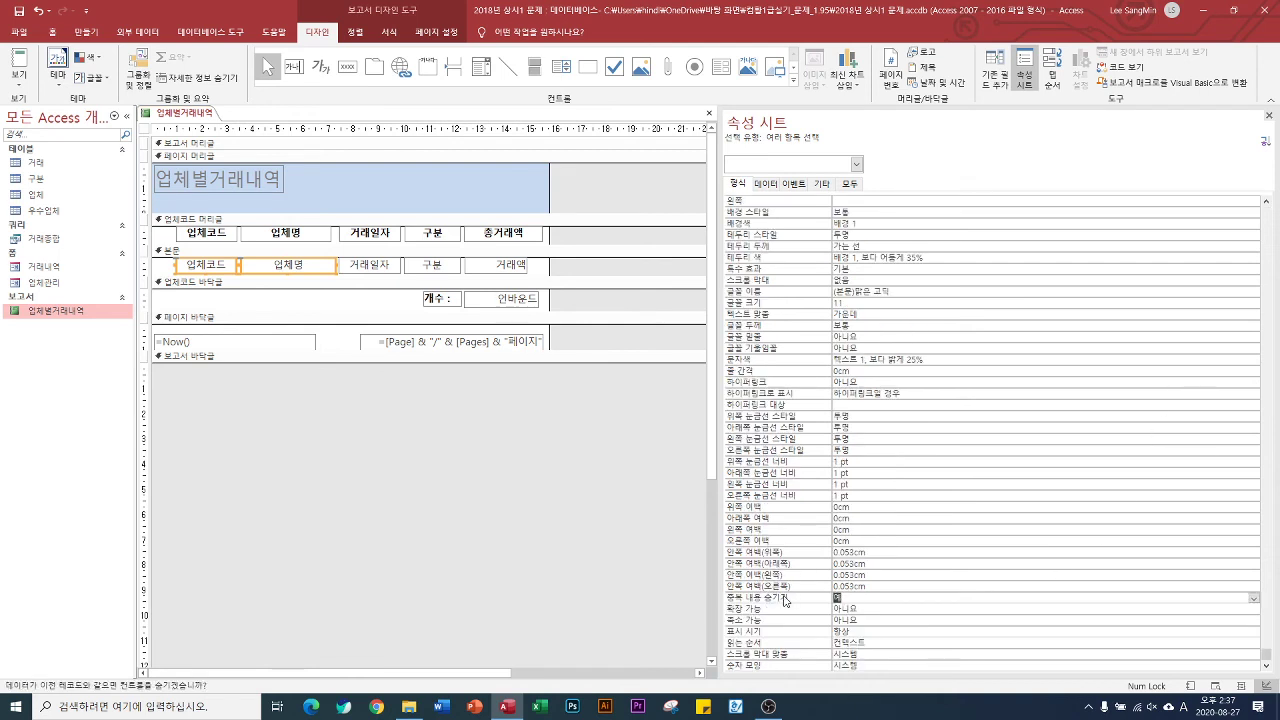
{"action": "key", "text": "Down"}
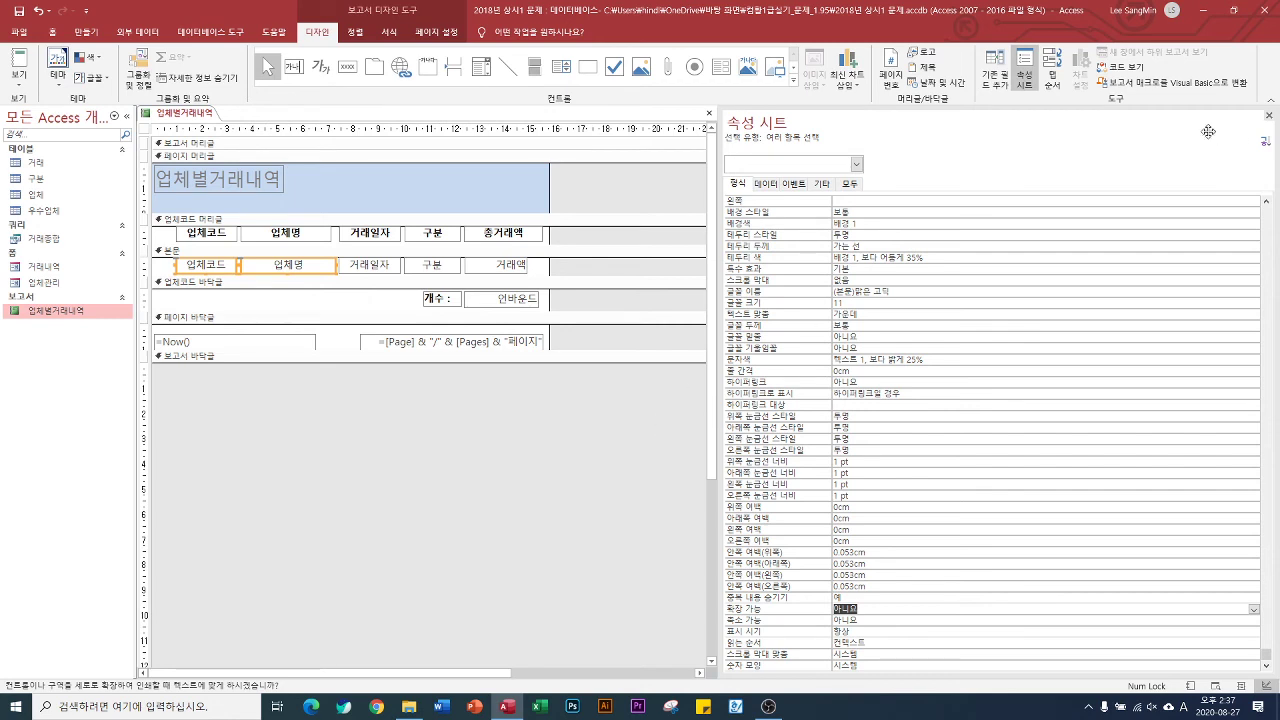
{"action": "left_click", "coordinate": [1269, 117]}
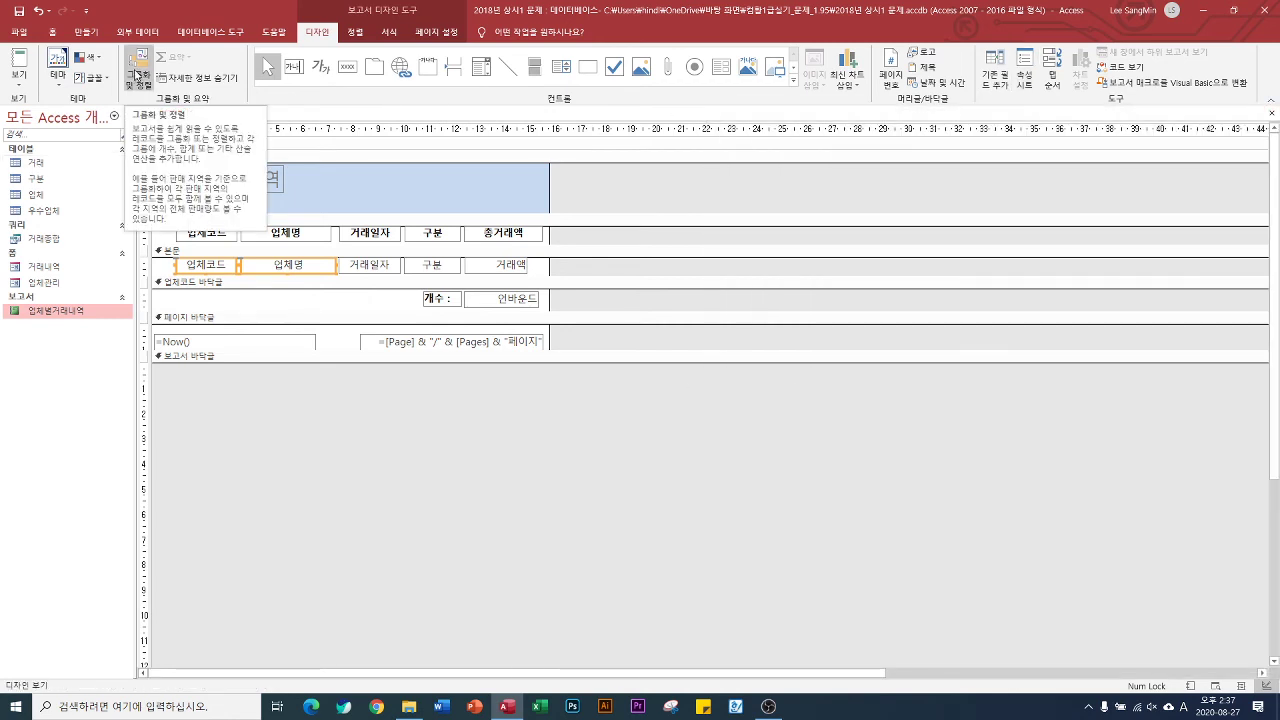
Step: Add an ascending sort on 거래일자 under the report's 업체코드 grouping, and close the grouping settings
{"action": "left_click", "coordinate": [138, 74]}
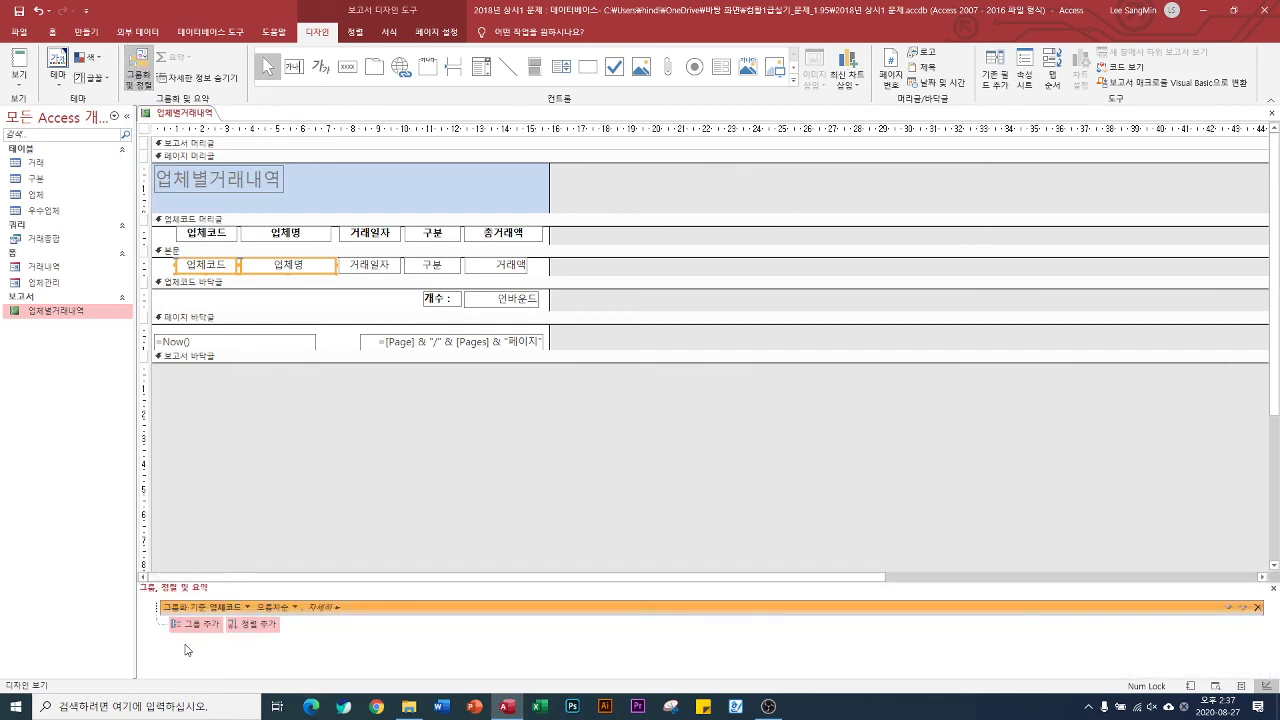
{"action": "left_click", "coordinate": [255, 625]}
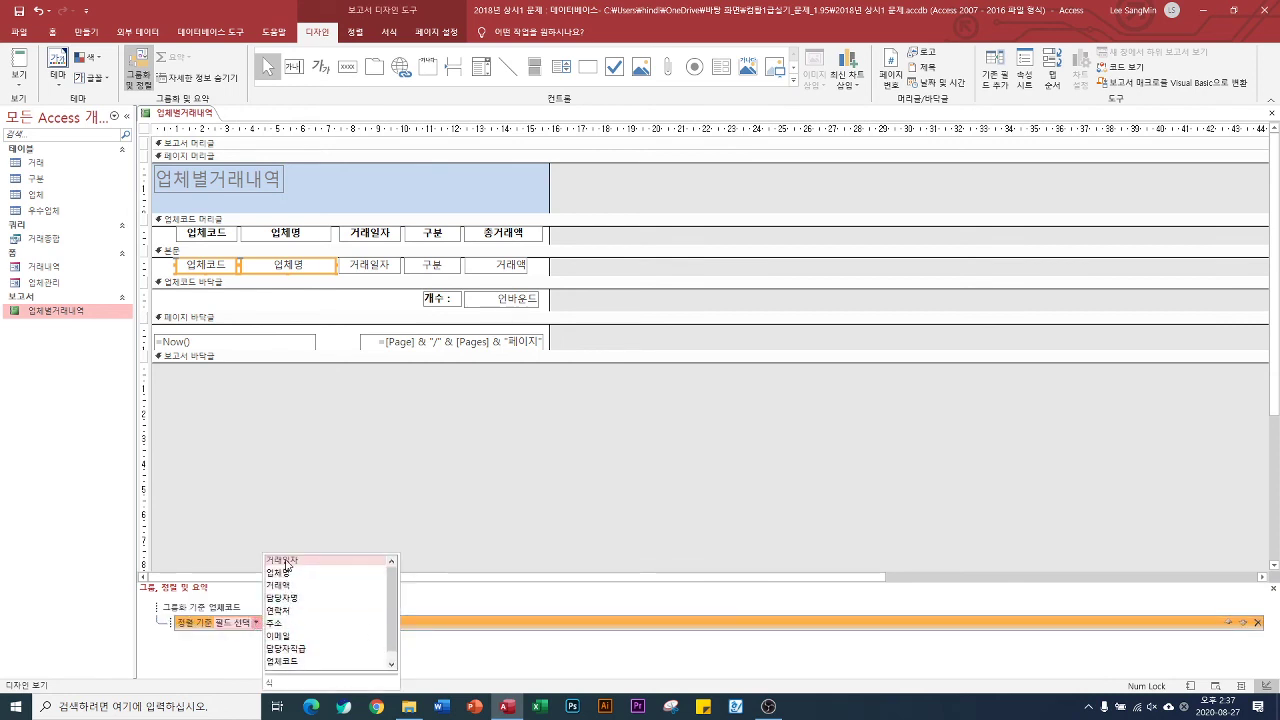
{"action": "left_click", "coordinate": [287, 562]}
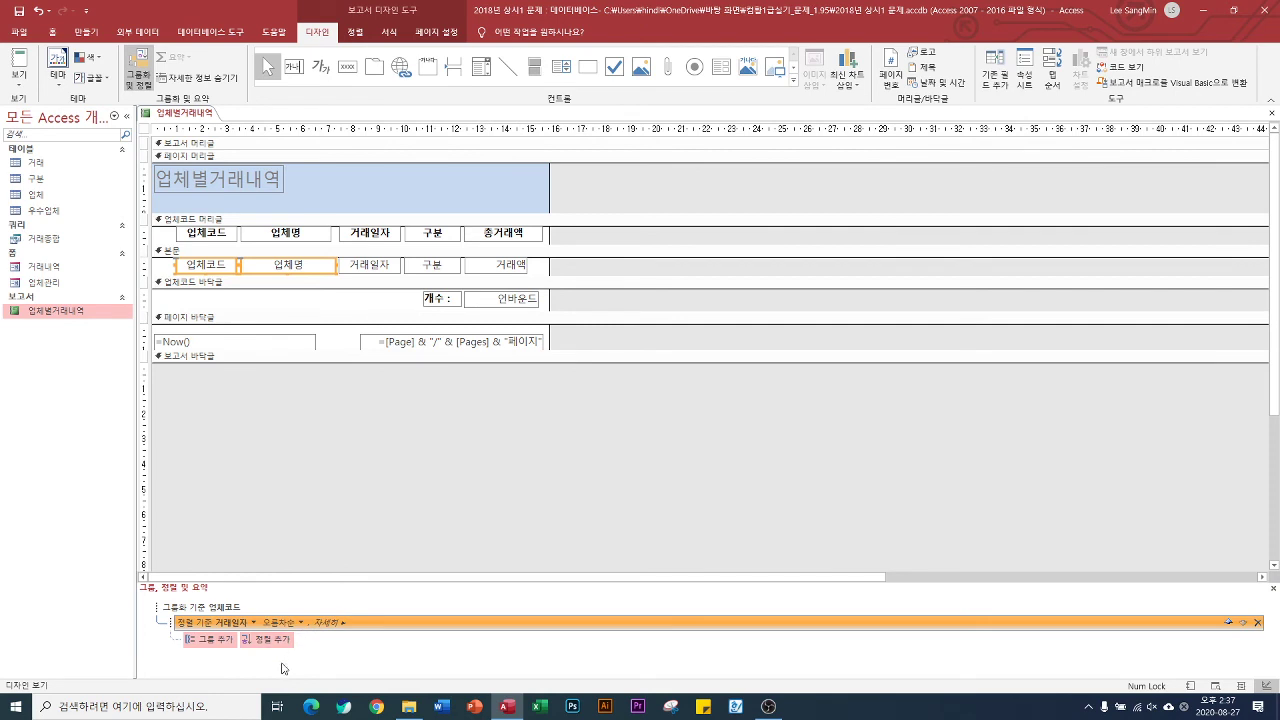
{"action": "left_click", "coordinate": [141, 73]}
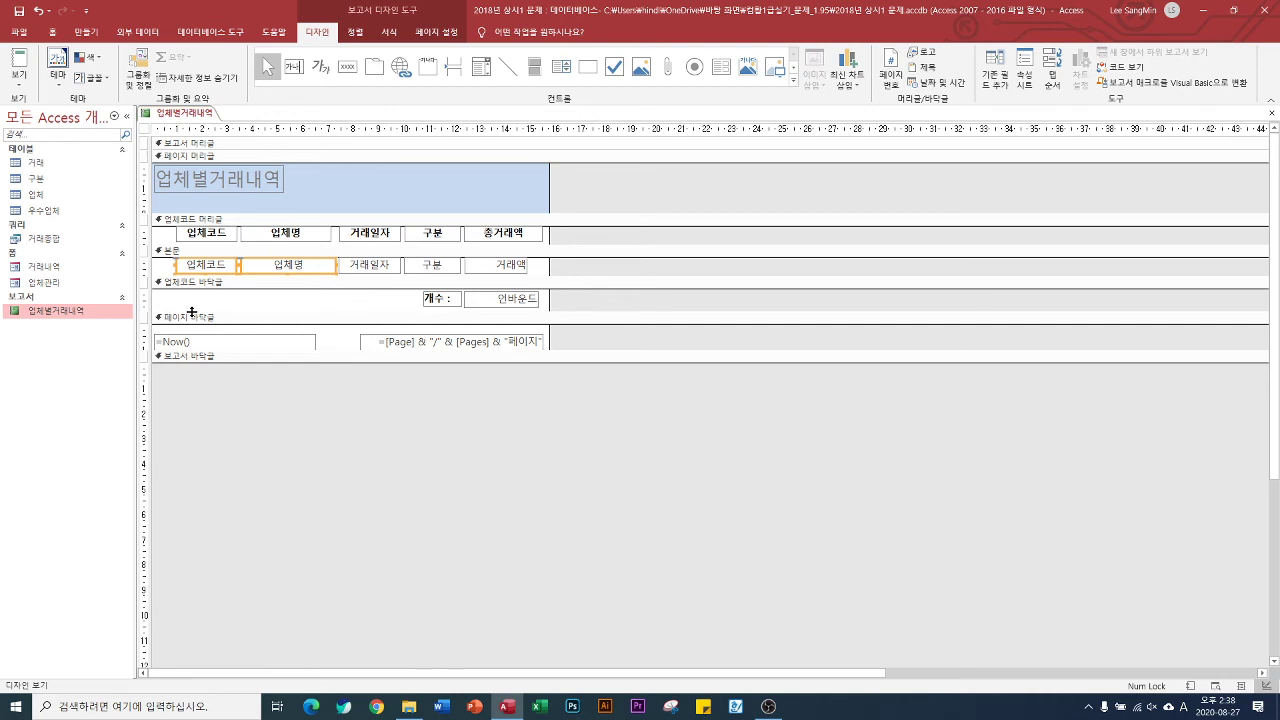
Step: Set the 누적 합계 property of the detail section's txt총거래액 text box to 그룹
{"action": "left_click", "coordinate": [484, 310]}
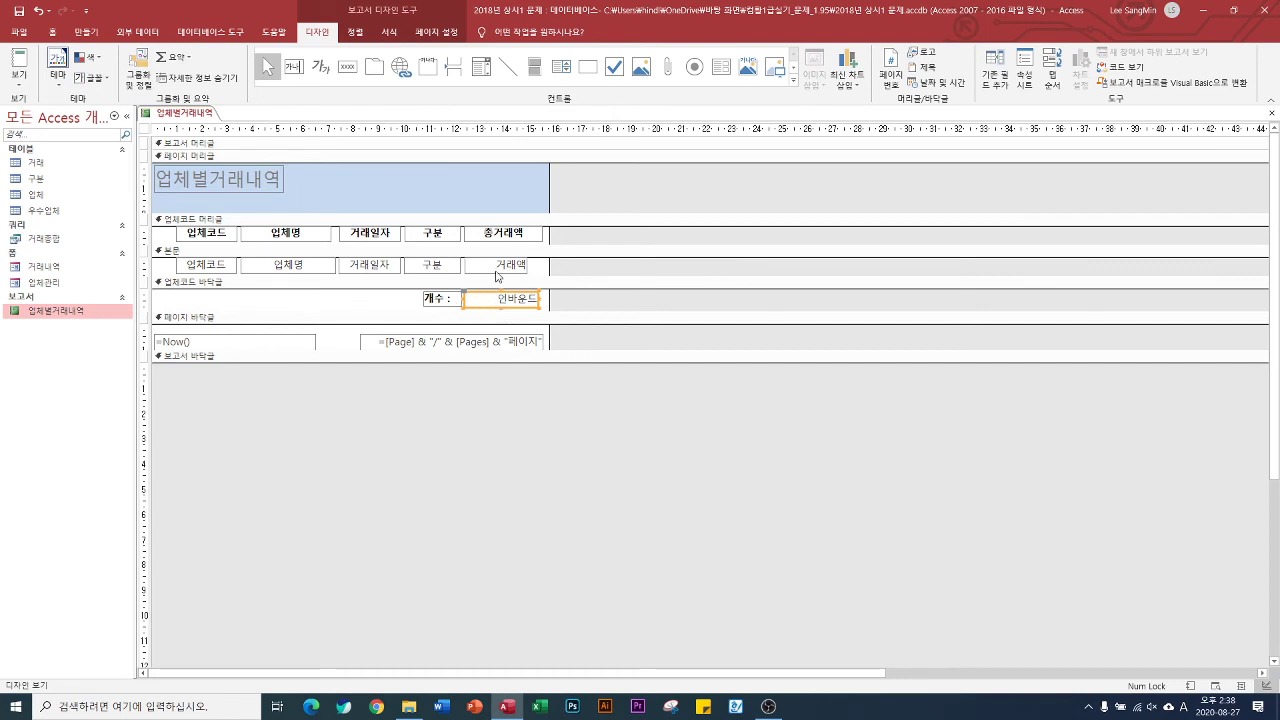
{"action": "left_click", "coordinate": [495, 268]}
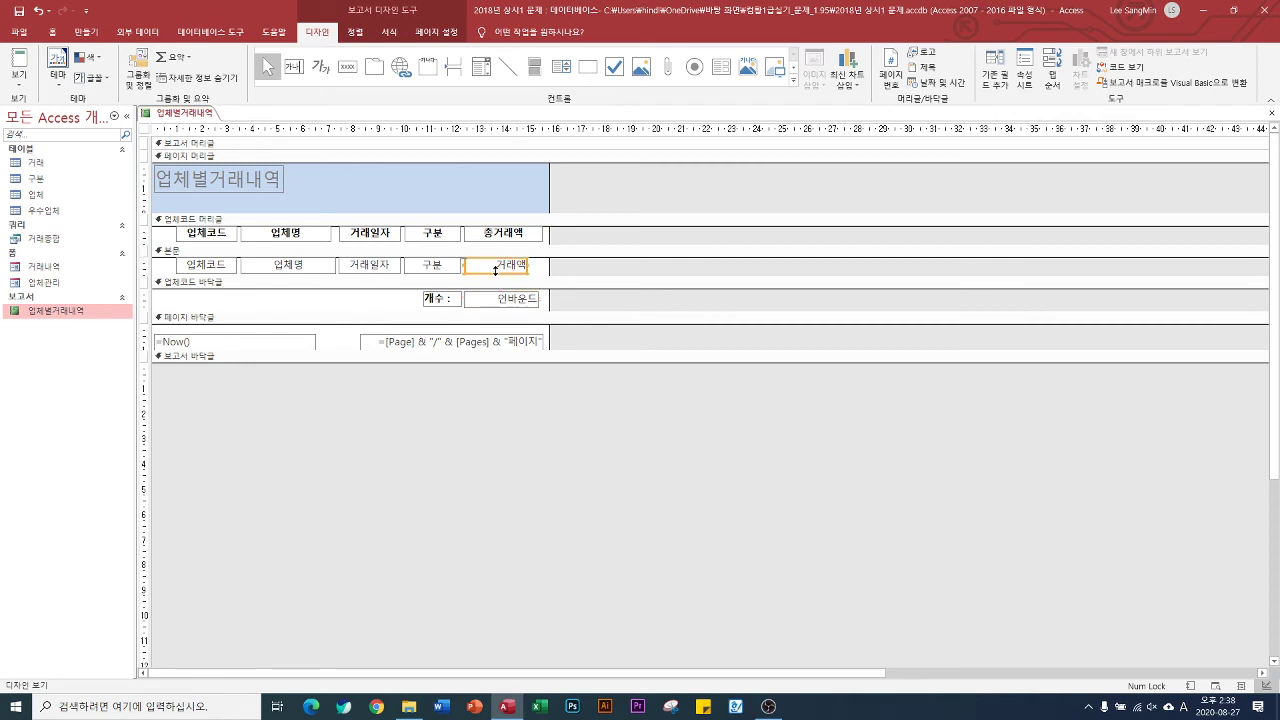
{"action": "left_click", "coordinate": [478, 271]}
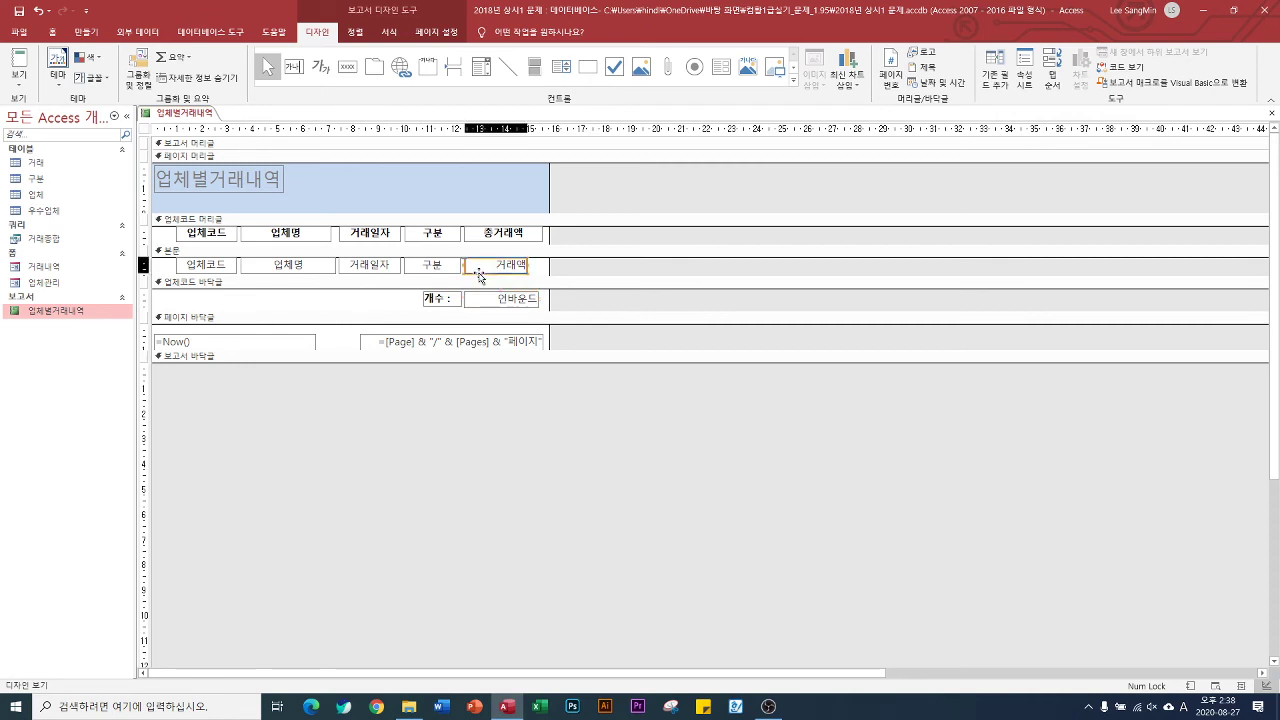
{"action": "double_click", "coordinate": [478, 276]}
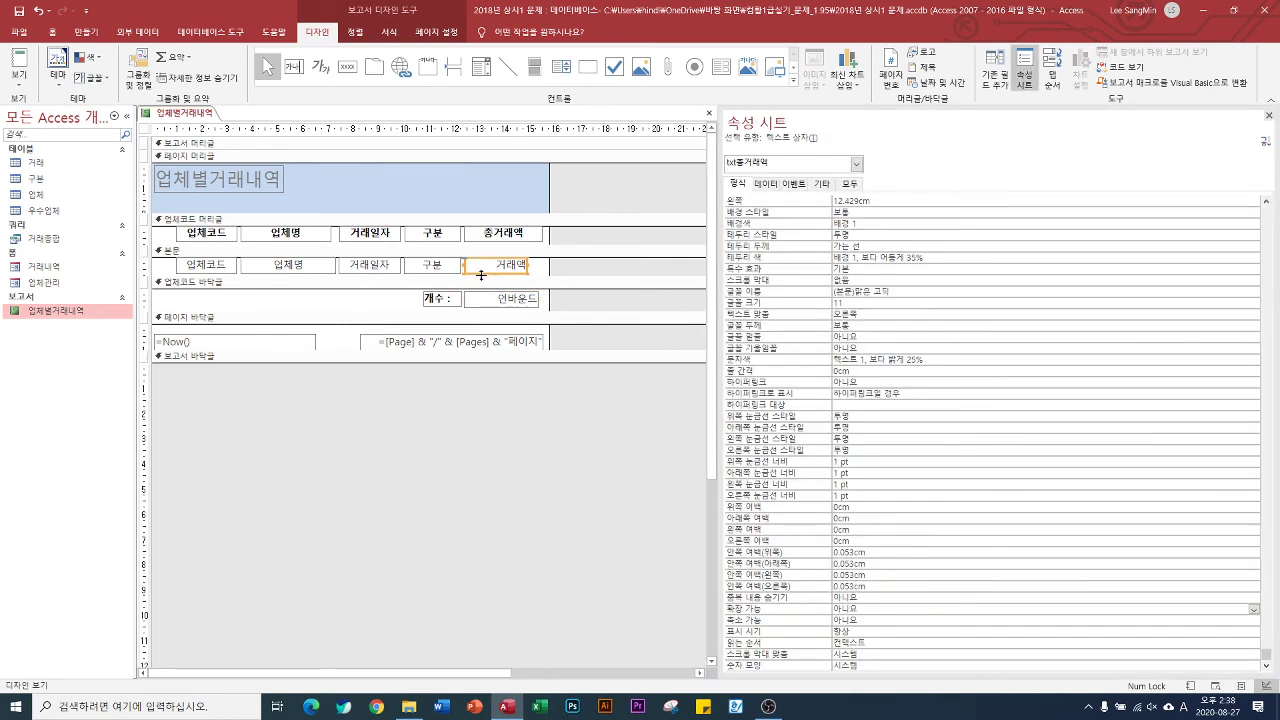
{"action": "left_click", "coordinate": [766, 186]}
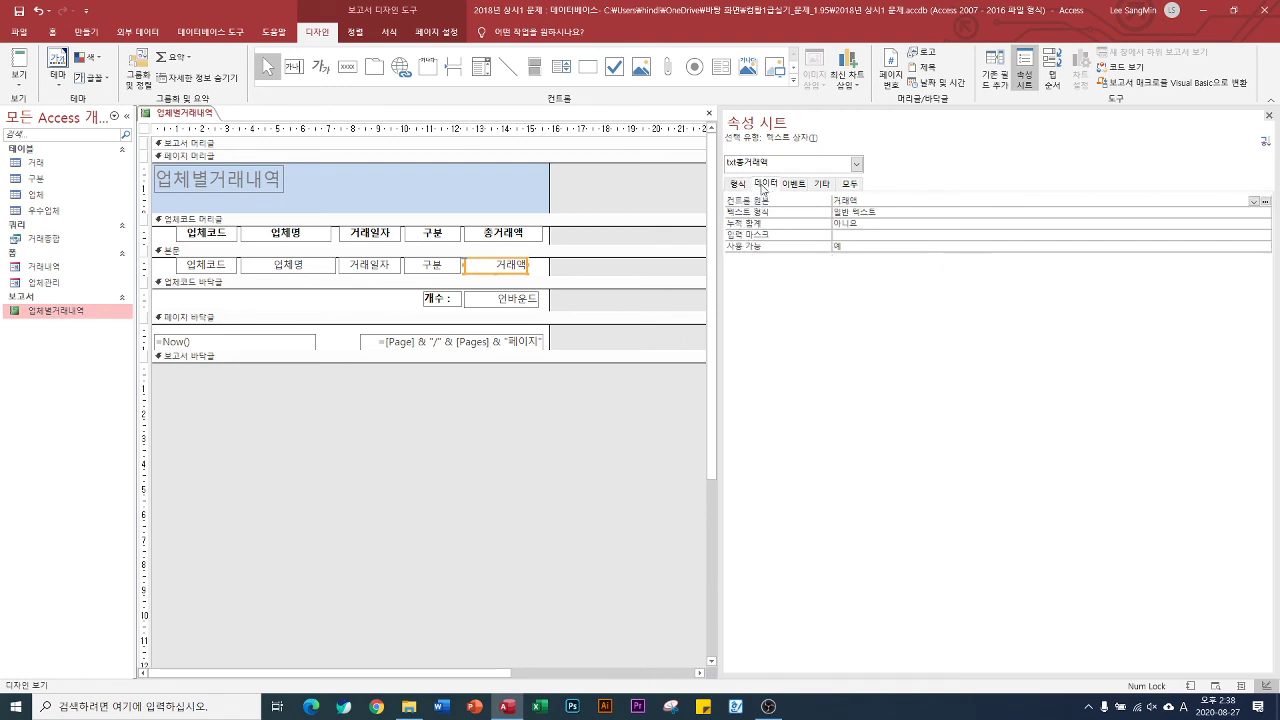
{"action": "left_click", "coordinate": [766, 226]}
{"action": "left_click", "coordinate": [1265, 225]}
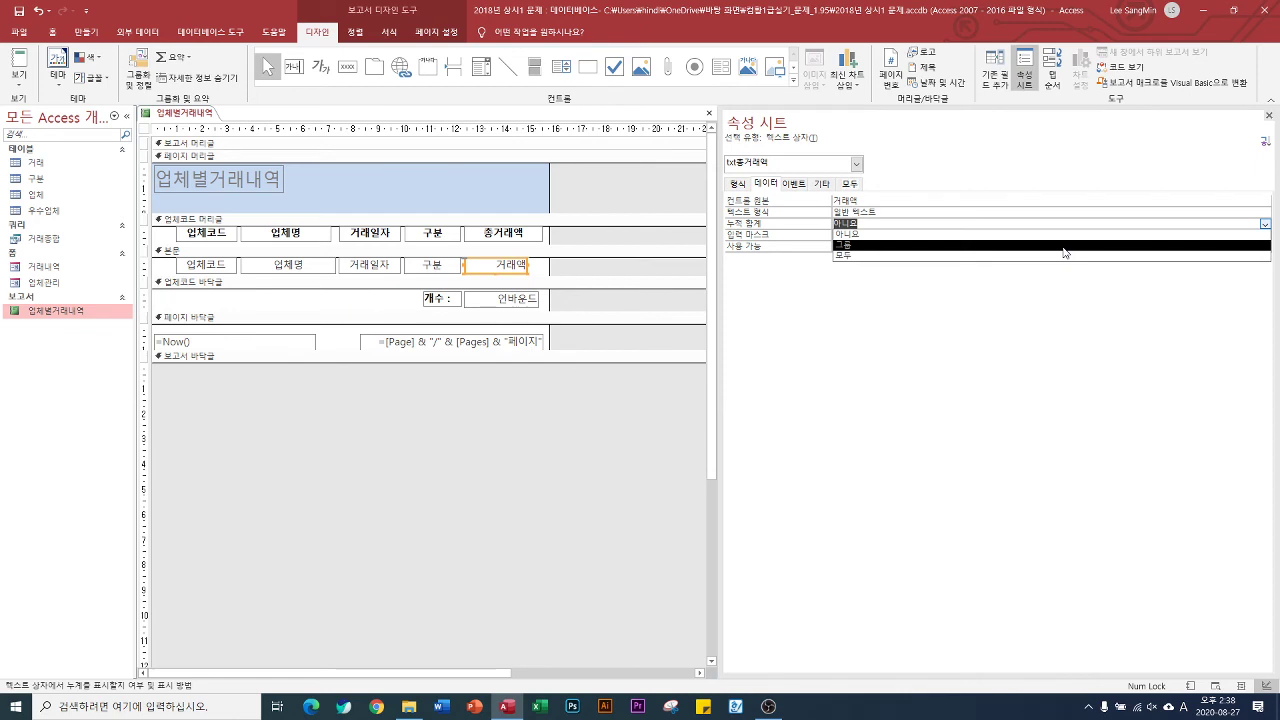
{"action": "left_click", "coordinate": [1064, 249]}
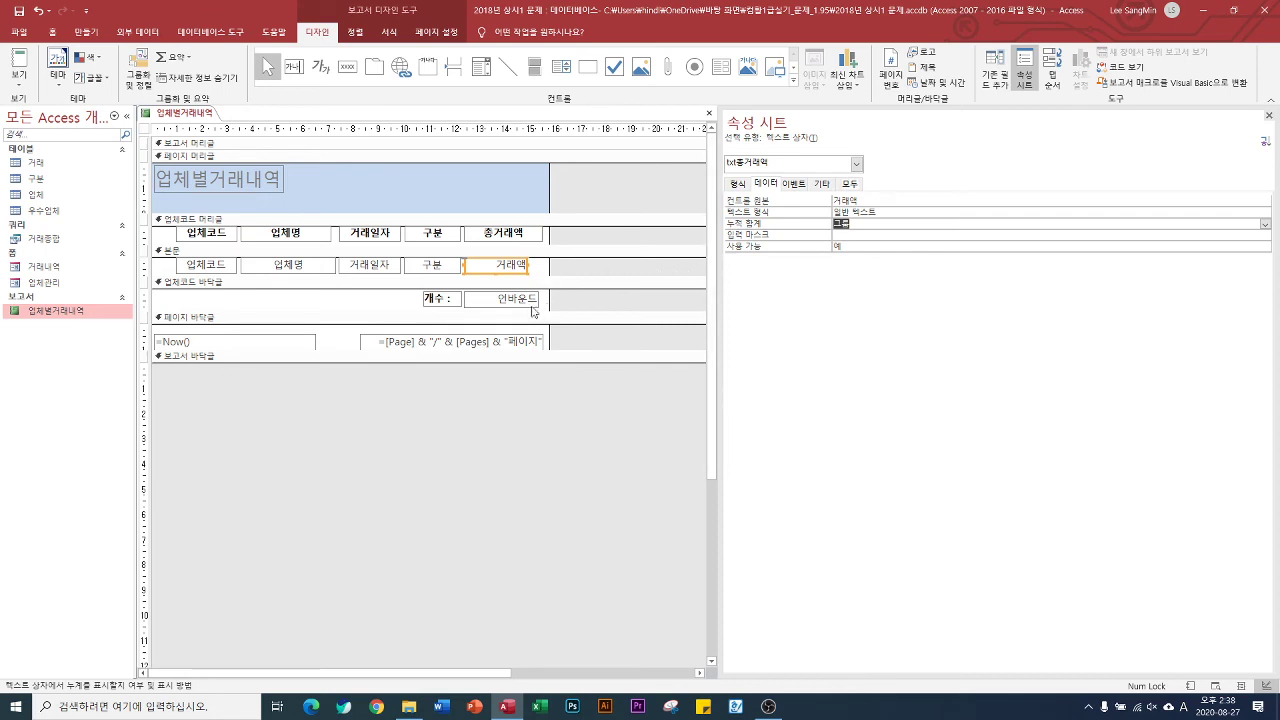
Step: Set the txt개수 text box in the 업체코드 group footer to =Count(*), and close the report, saving its changes
{"action": "left_click", "coordinate": [491, 302]}
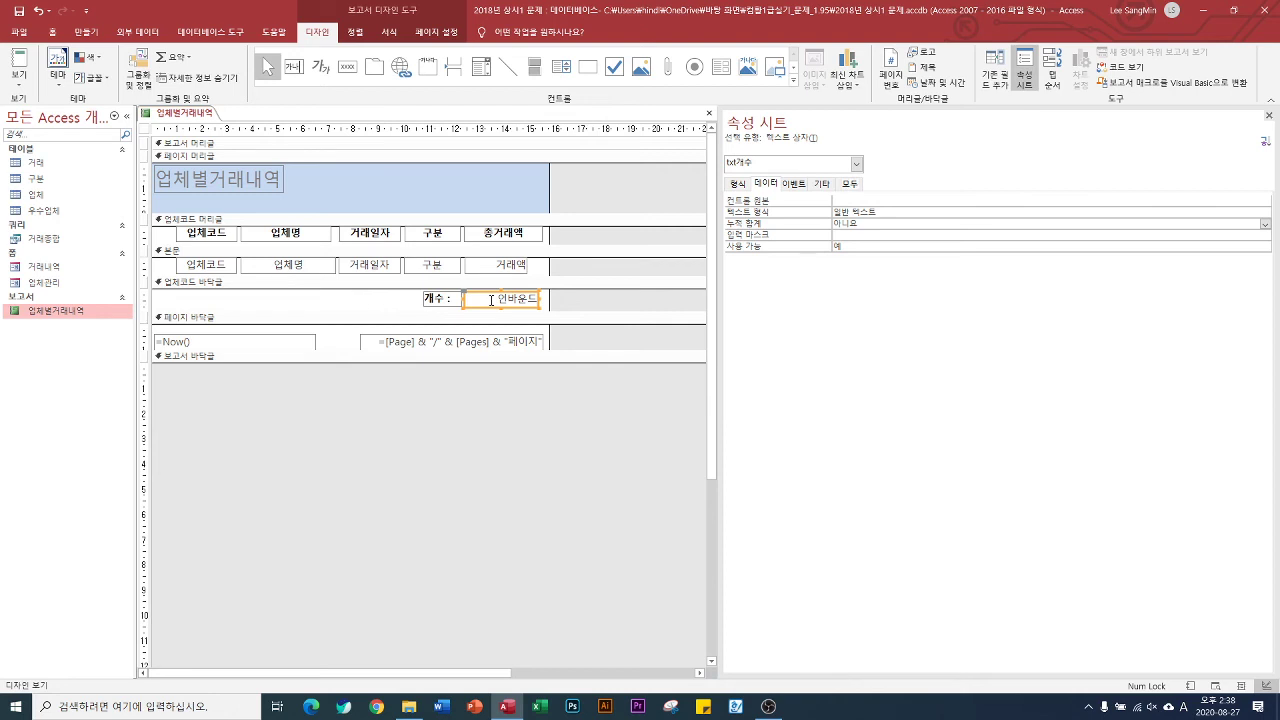
{"action": "left_click", "coordinate": [491, 299]}
{"action": "type", "text": "=count"}
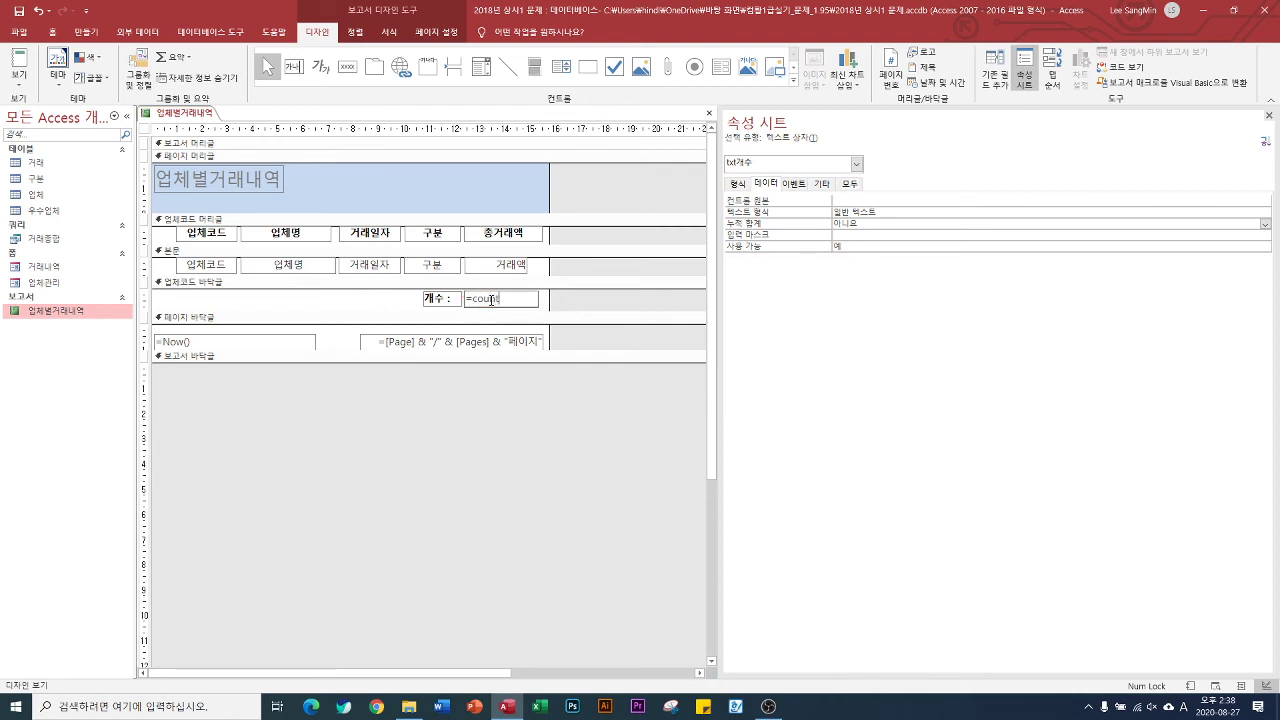
{"action": "type", "text": "(*)"}
{"action": "key", "text": "Return"}
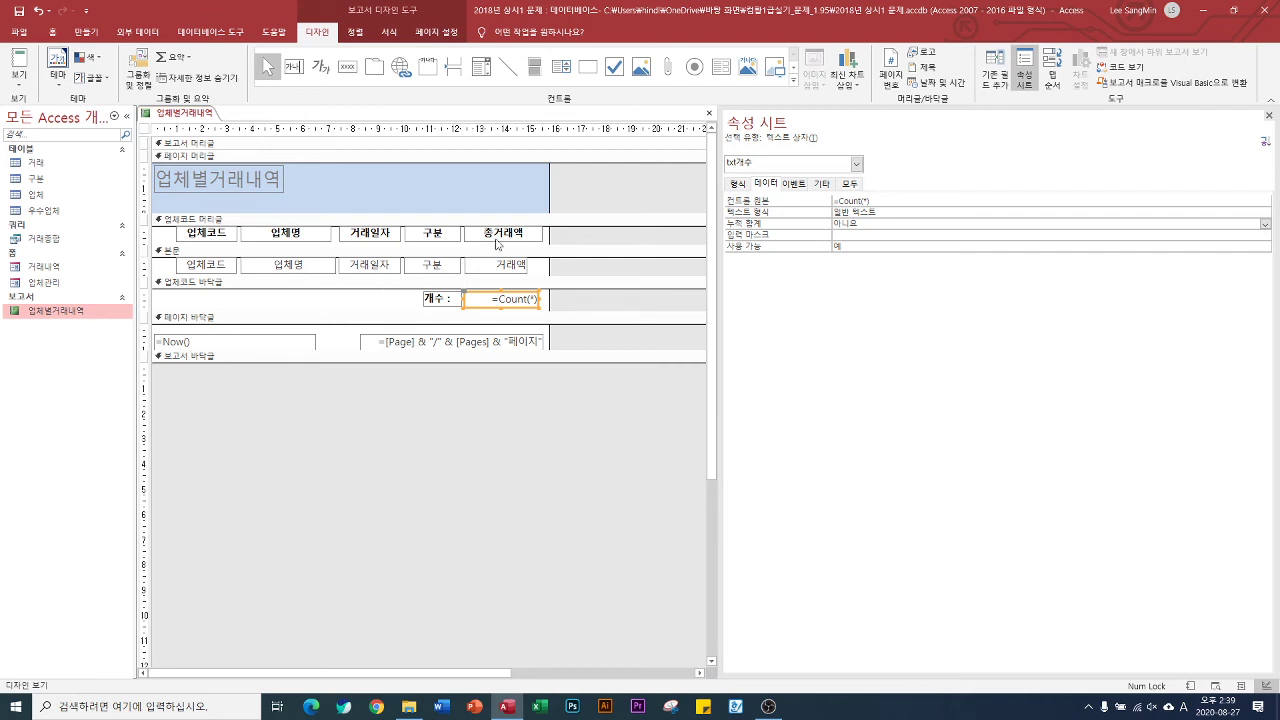
{"action": "left_click", "coordinate": [709, 111]}
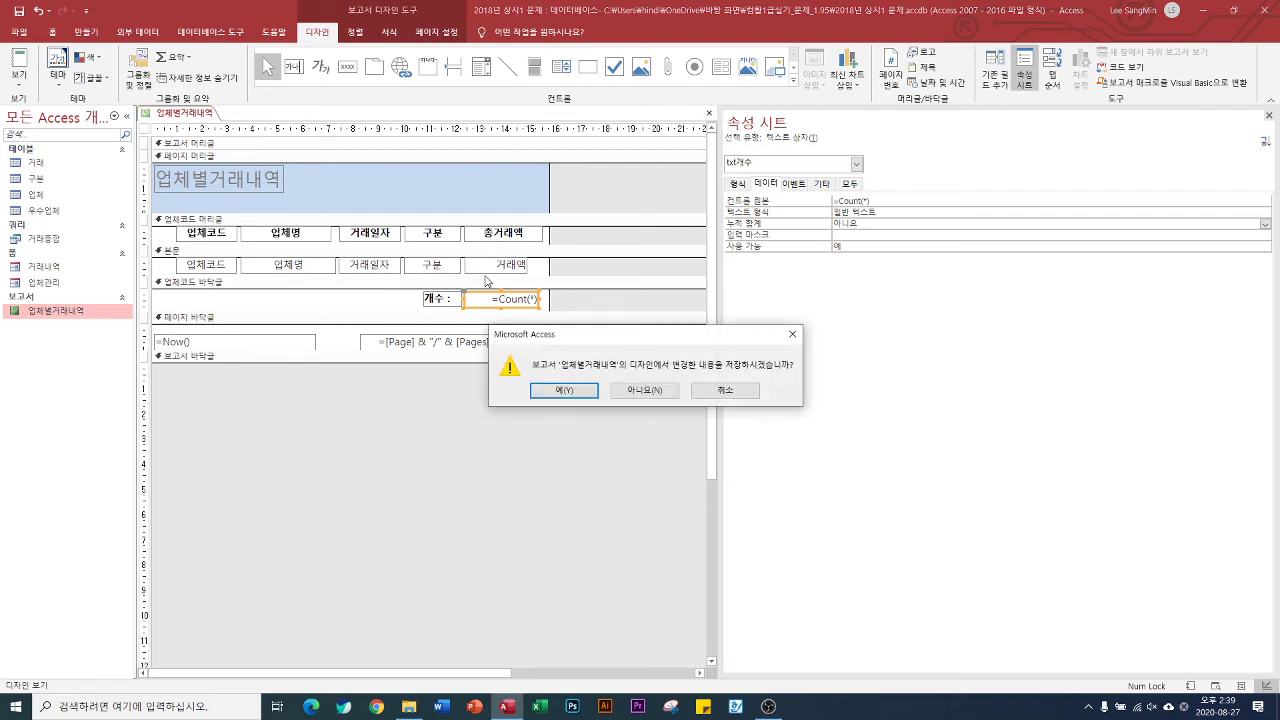
{"action": "left_click", "coordinate": [571, 394]}
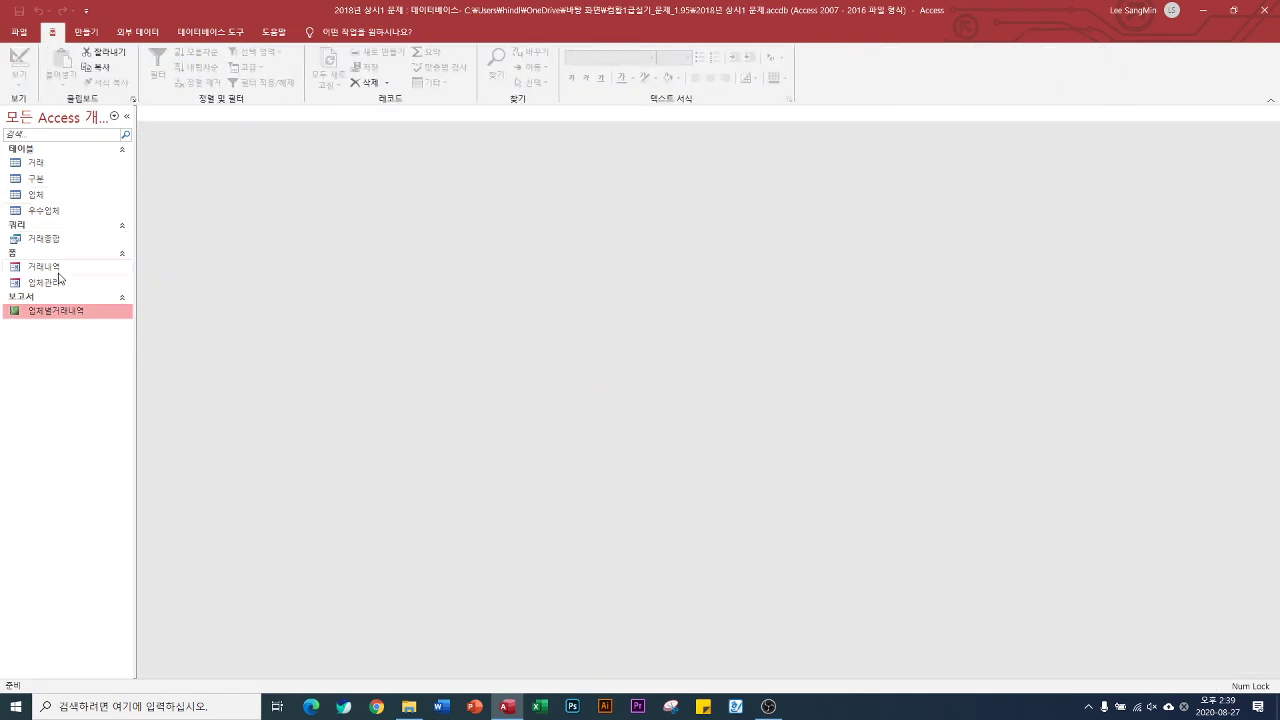
Step: Open the 거래내역 form to examine its year and month boxes, and close it
{"action": "double_click", "coordinate": [43, 266]}
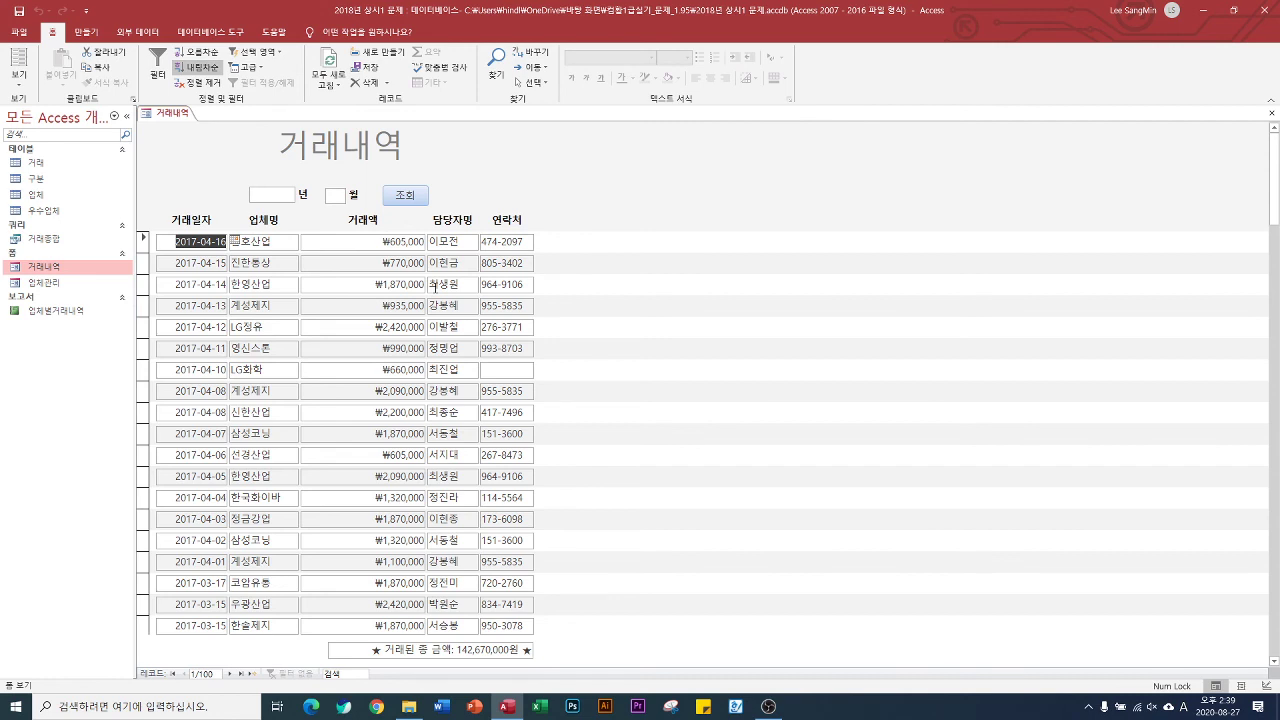
{"action": "left_click", "coordinate": [280, 197]}
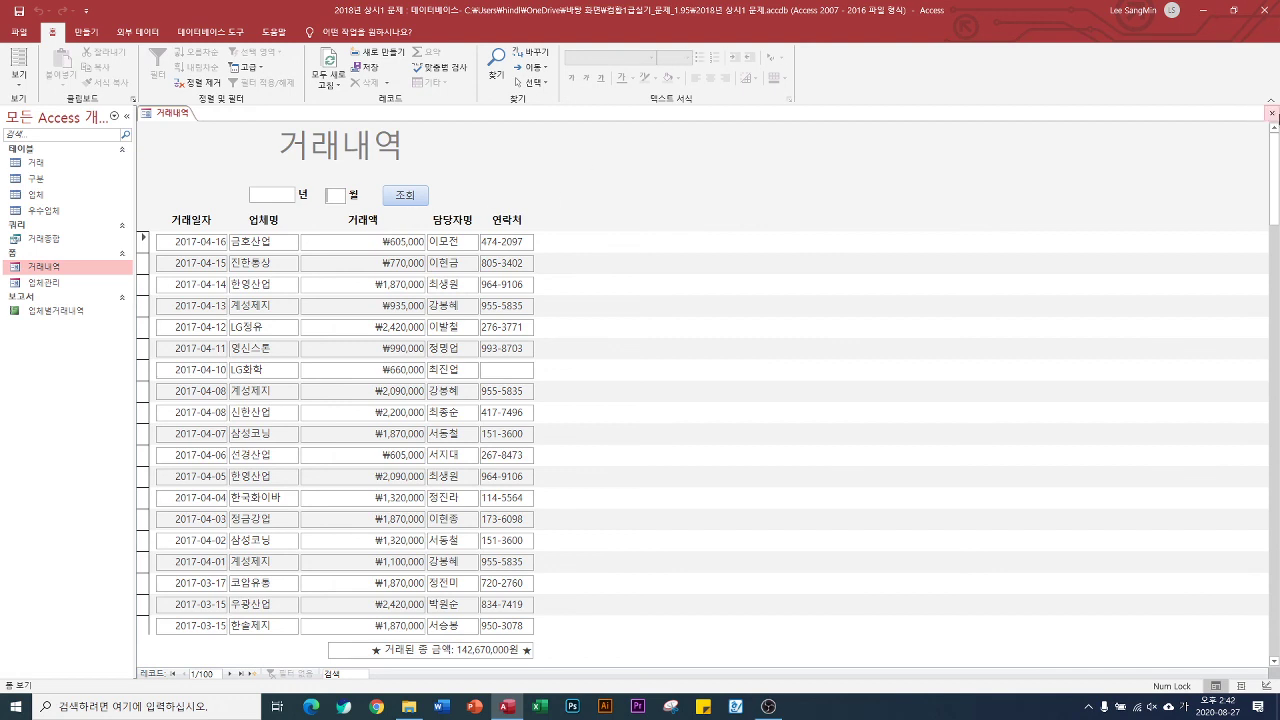
{"action": "left_click", "coordinate": [1272, 113]}
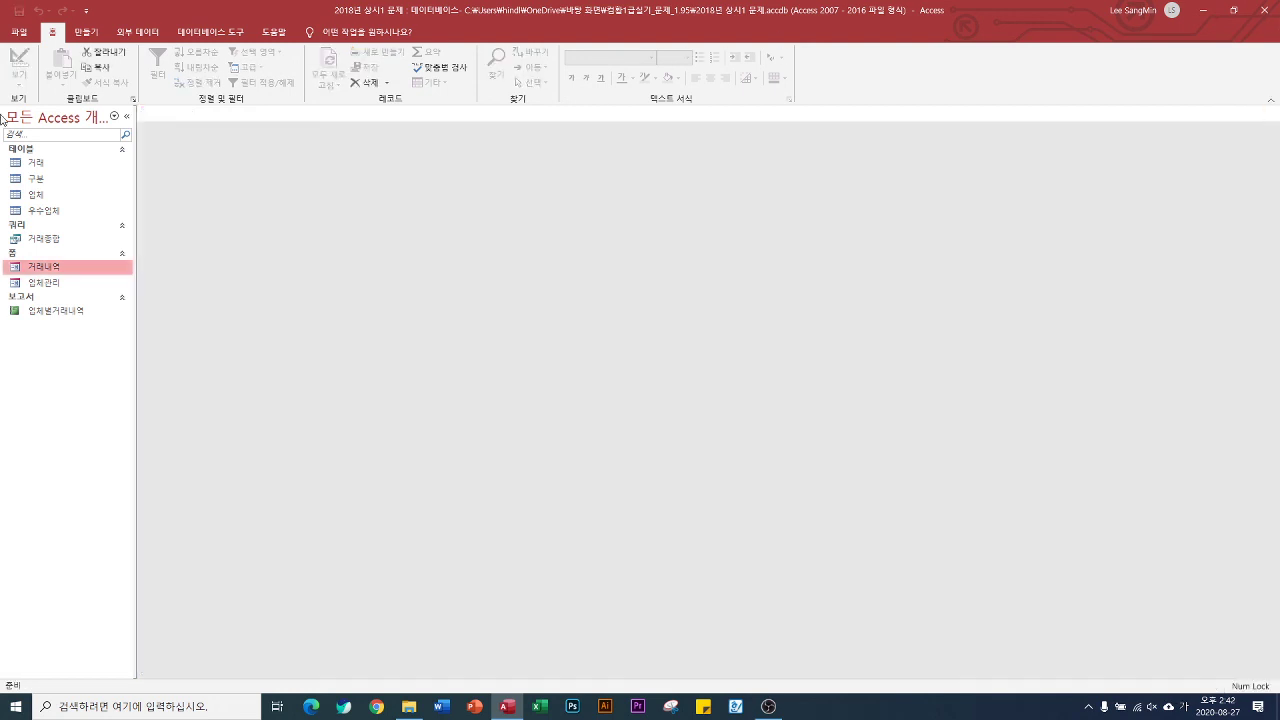
Step: Open the 거래내역 form in design view and create a code event procedure for the form header's On Dbl Click event
{"action": "right_click", "coordinate": [56, 268]}
{"action": "left_click", "coordinate": [108, 306]}
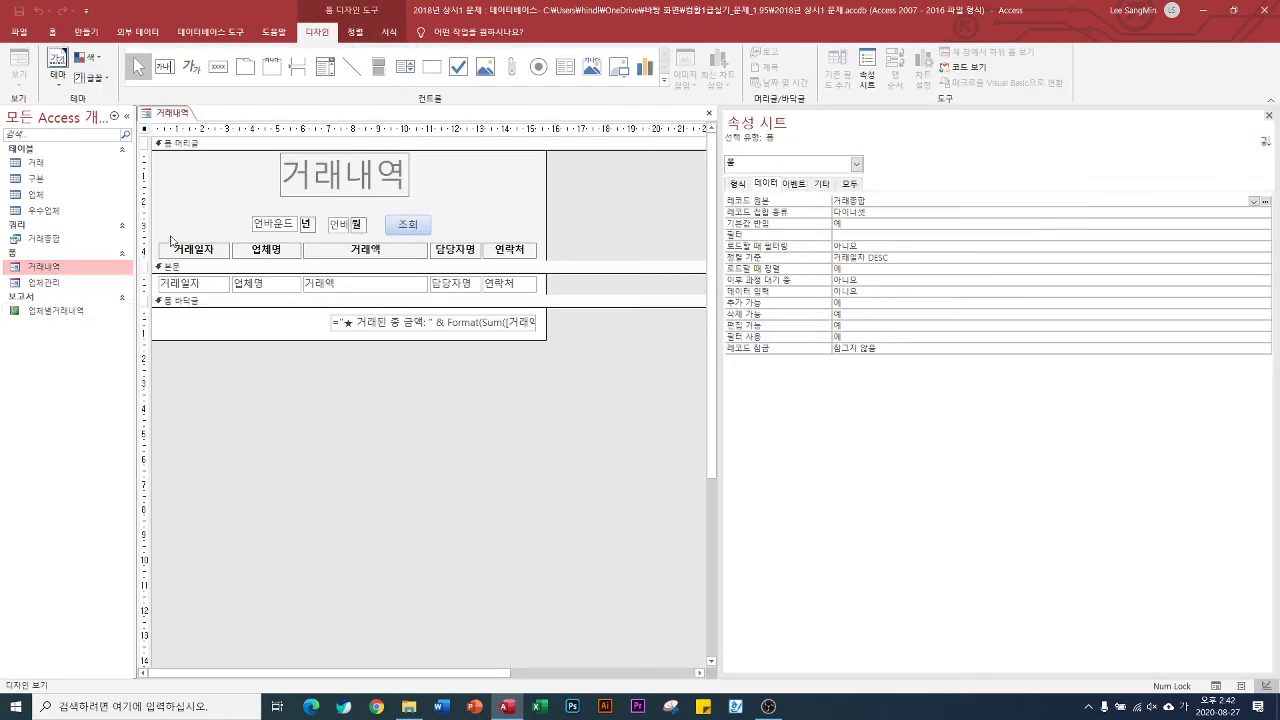
{"action": "left_click", "coordinate": [204, 183]}
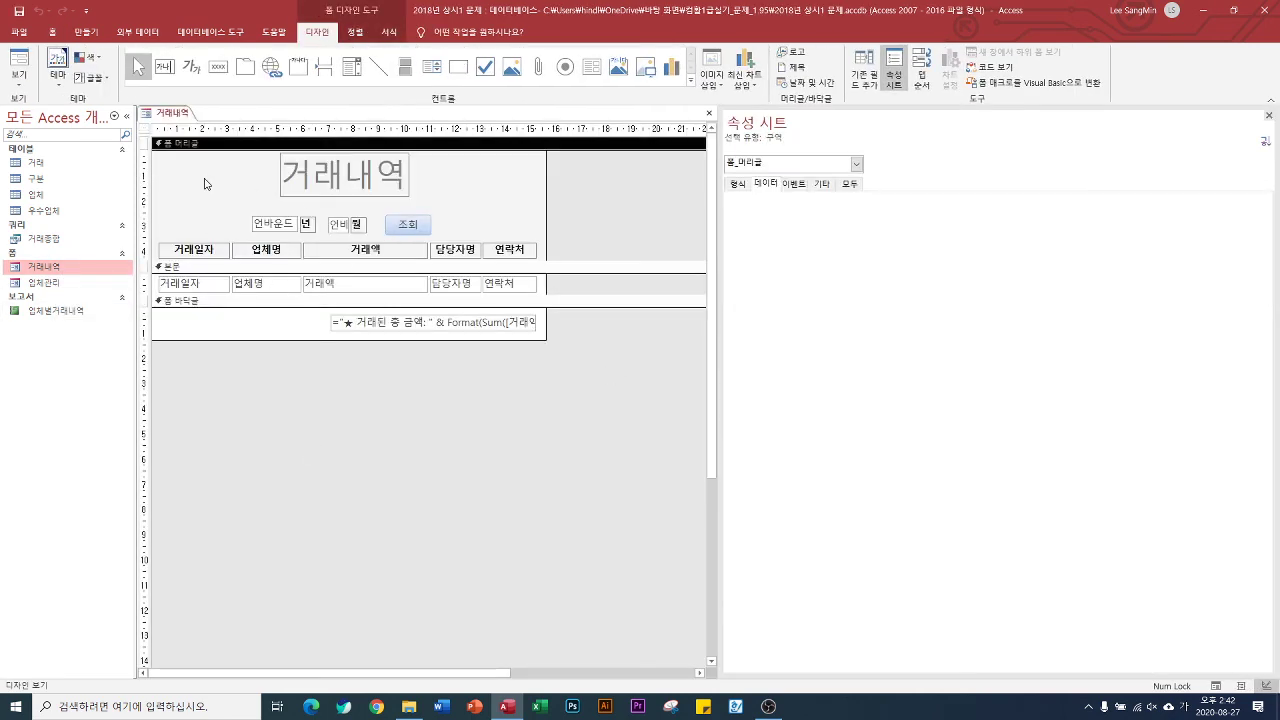
{"action": "left_click", "coordinate": [793, 184]}
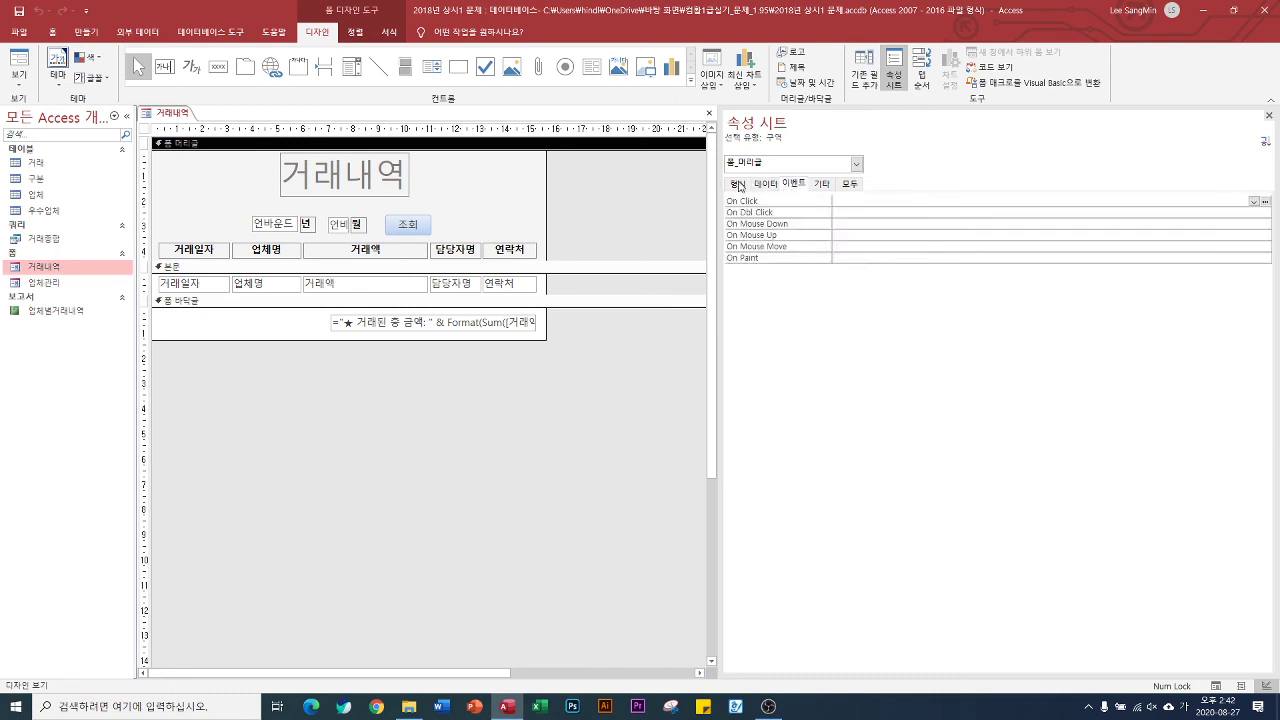
{"action": "left_click", "coordinate": [1040, 212]}
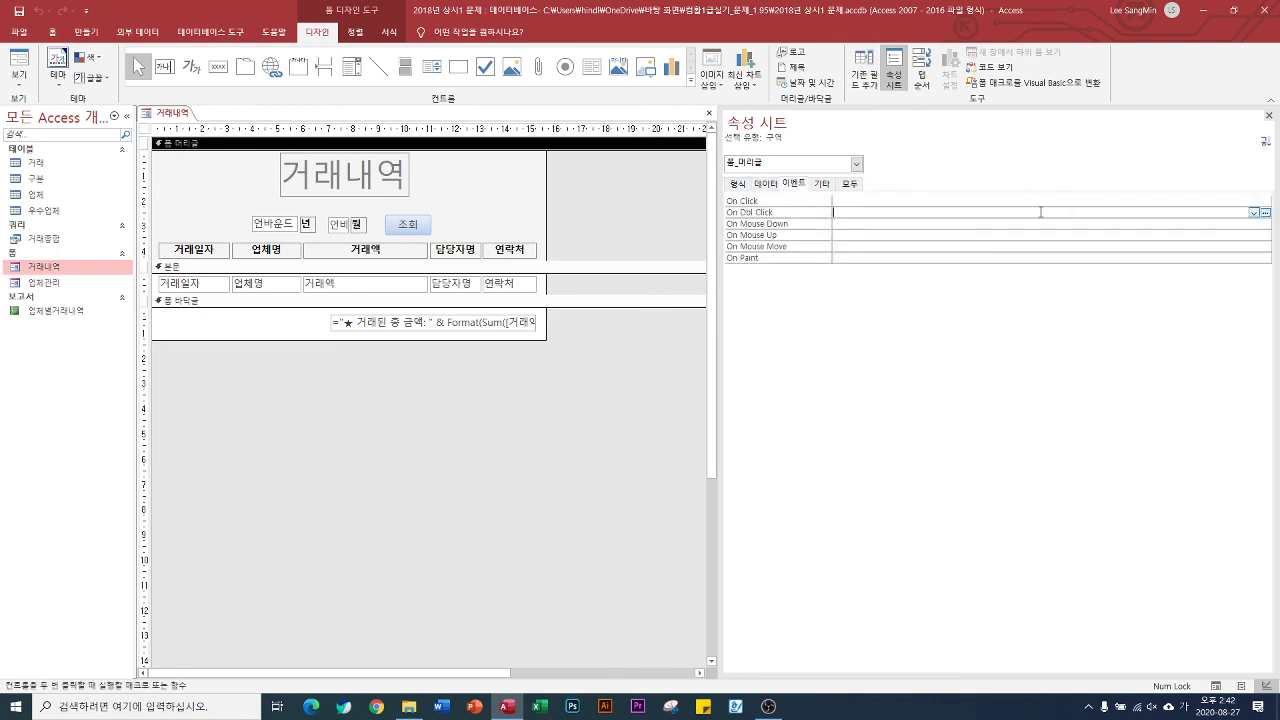
{"action": "left_click", "coordinate": [1265, 213]}
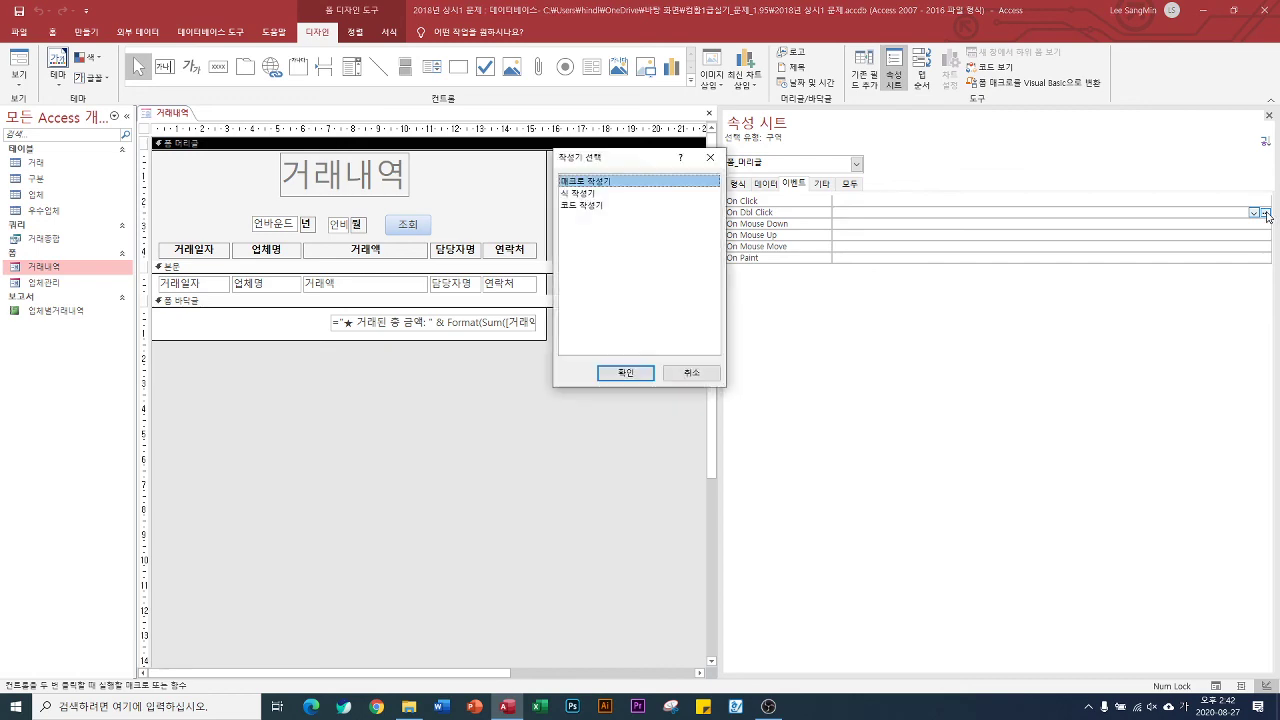
{"action": "left_click", "coordinate": [598, 205]}
{"action": "left_click", "coordinate": [625, 373]}
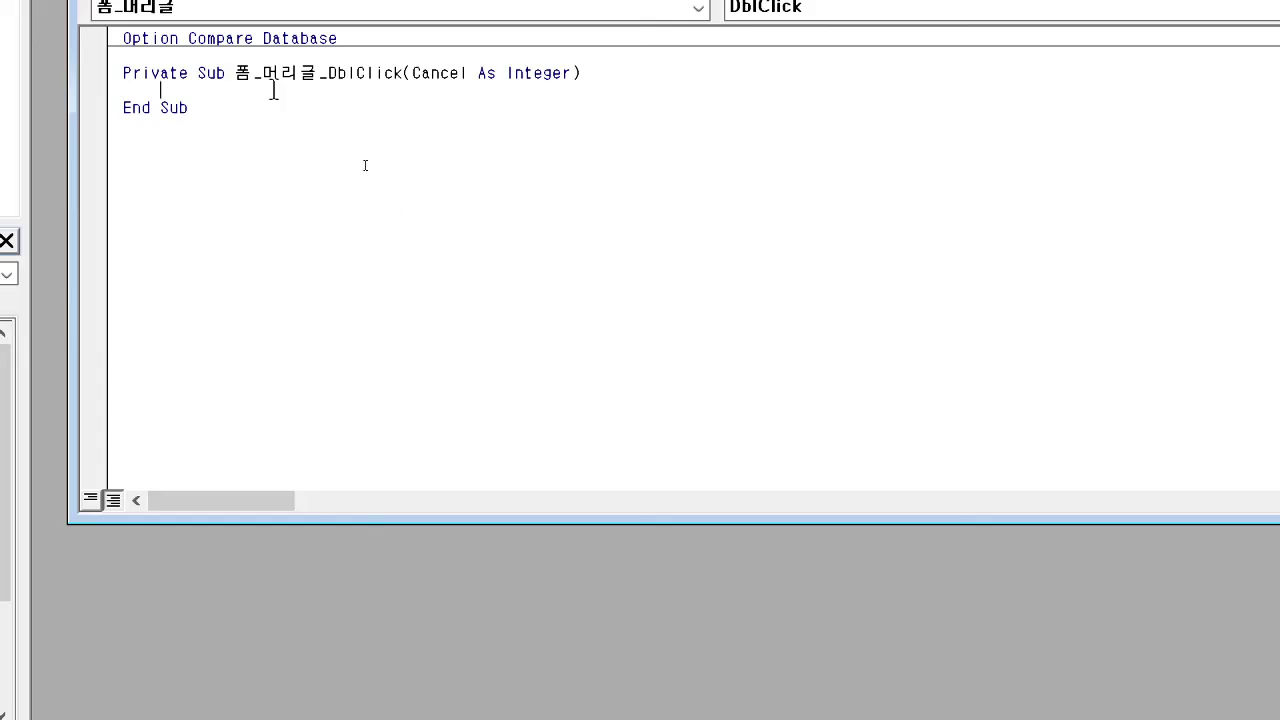
Step: Write the statement MsgBox "오늘 날짜는 " & Date & "입니다" in the form header's DblClick procedure
{"action": "type", "text": "ㅡㄴ"}
{"action": "key", "text": "BackSpace"}
{"action": "key", "text": "BackSpace"}
{"action": "key", "text": "Hangul"}
{"action": "type", "text": "msgbox \""}
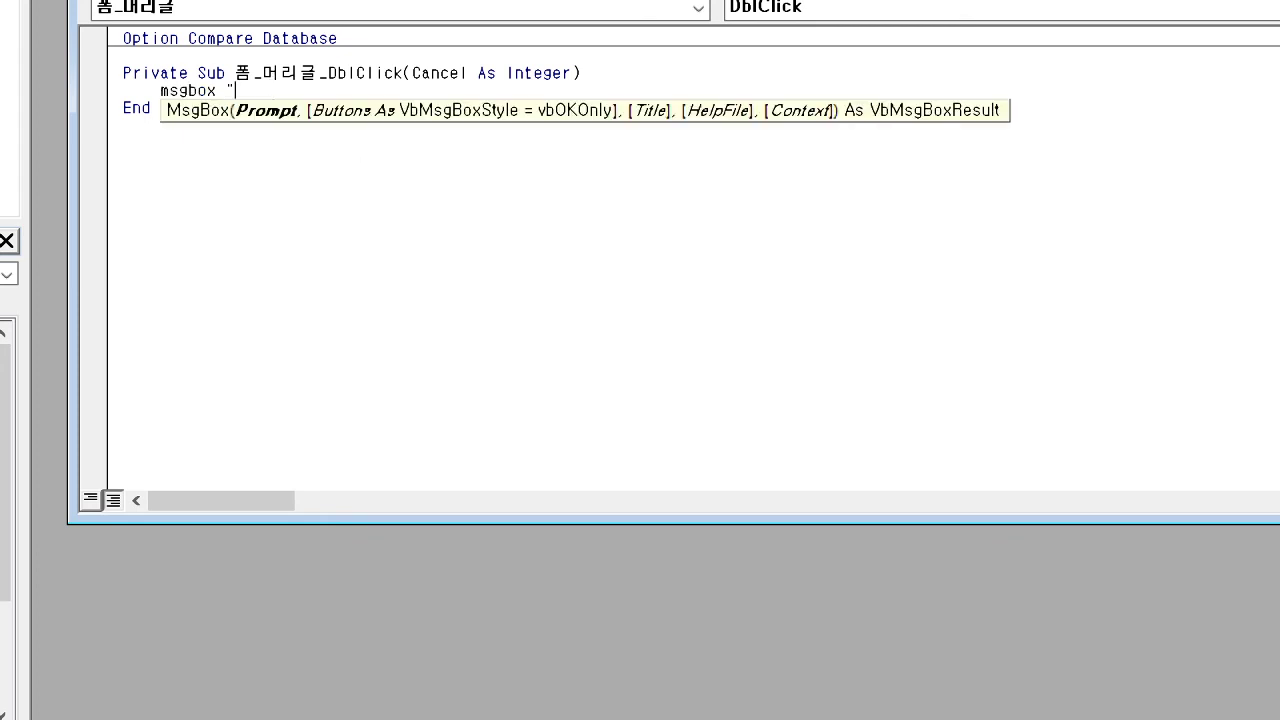
{"action": "type", "text": "오늘 날짜는 \" date() "}
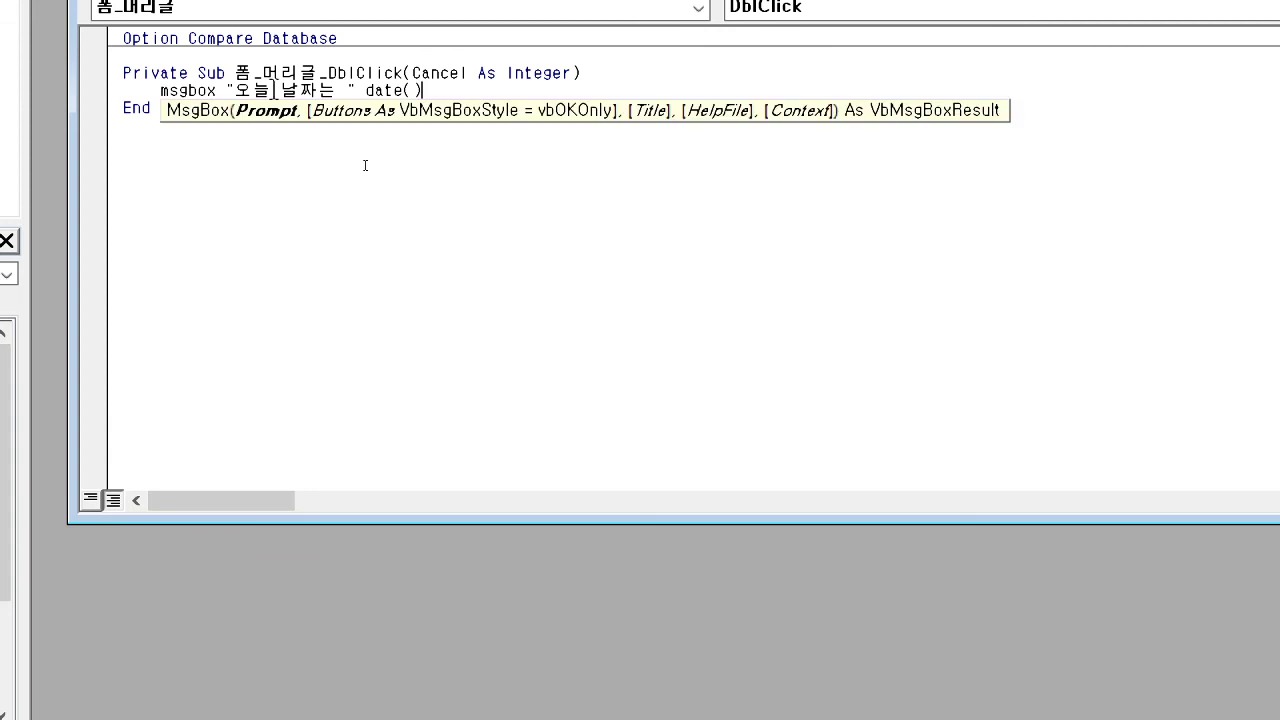
{"action": "type", "text": "& \"입니다\""}
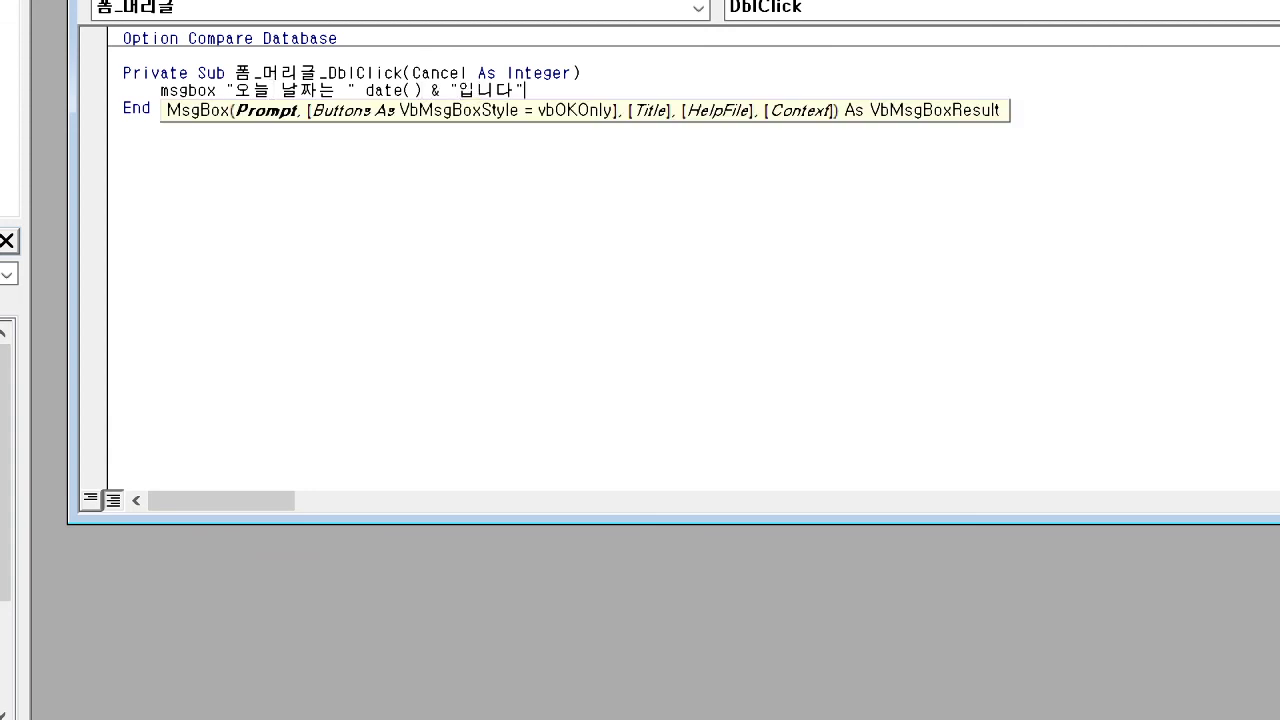
{"action": "key", "text": "Return"}
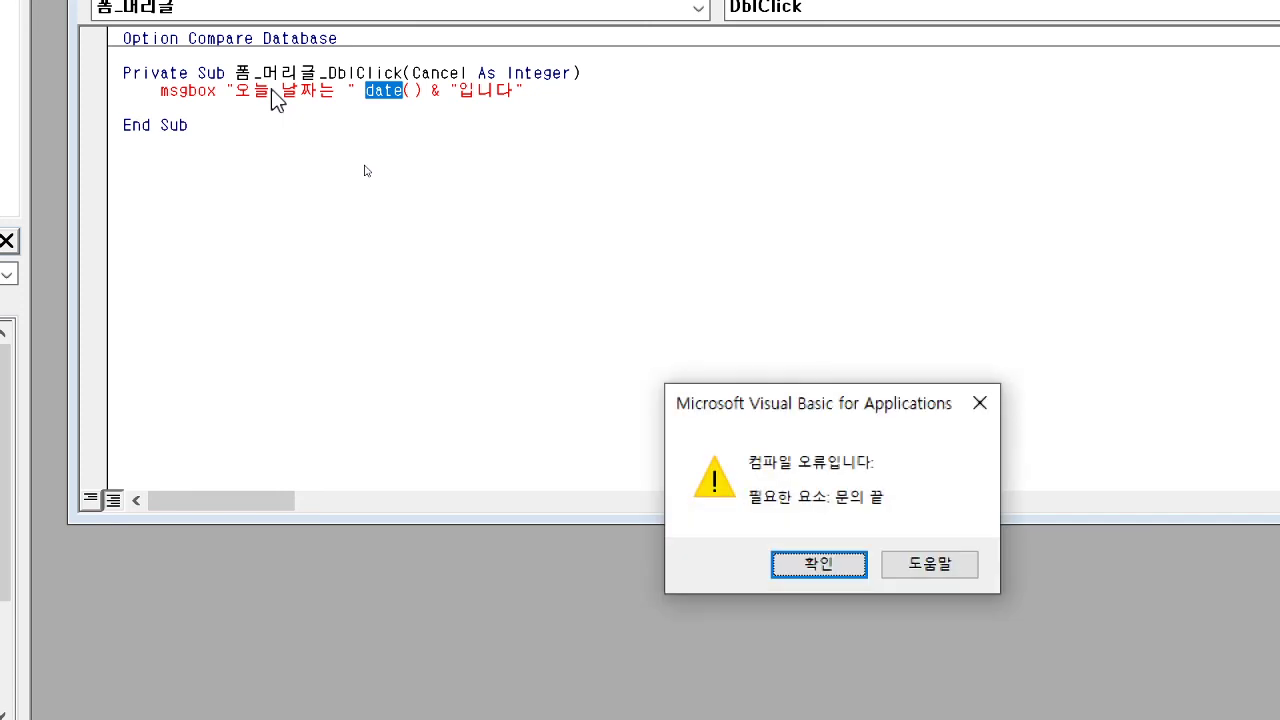
{"action": "key", "text": "Return"}
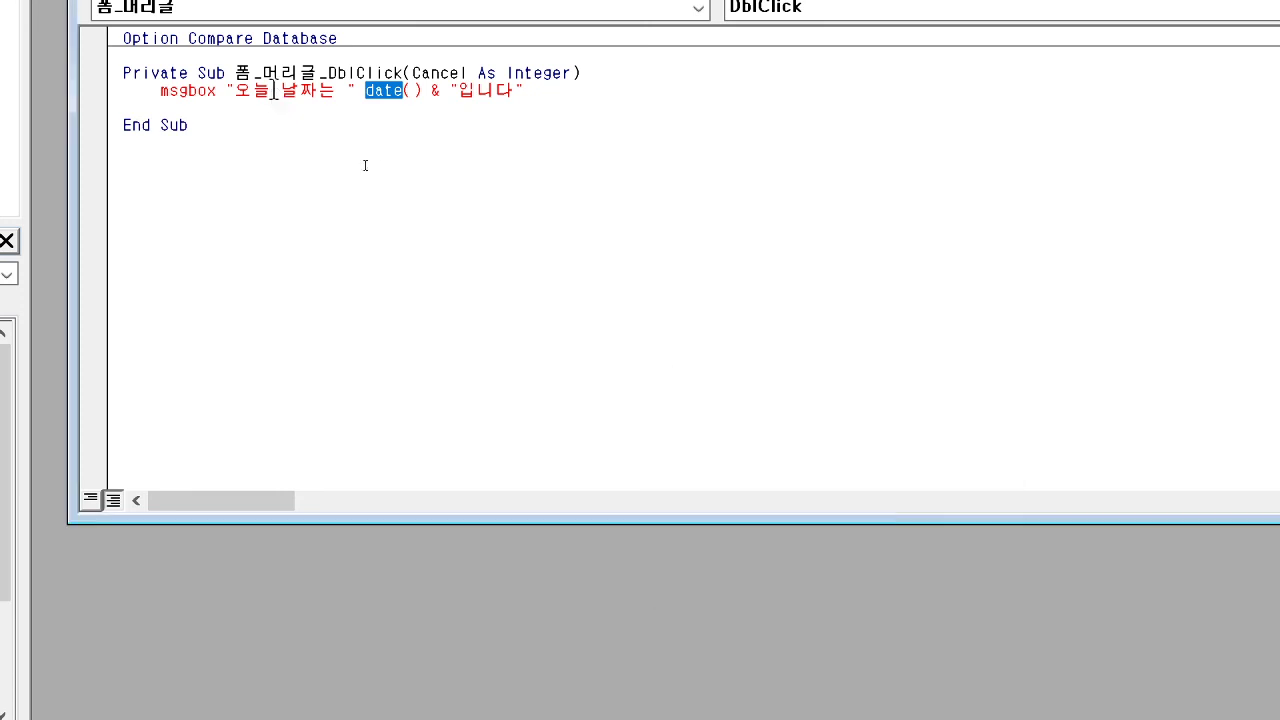
{"action": "left_click", "coordinate": [364, 90]}
{"action": "type", "text": "&"}
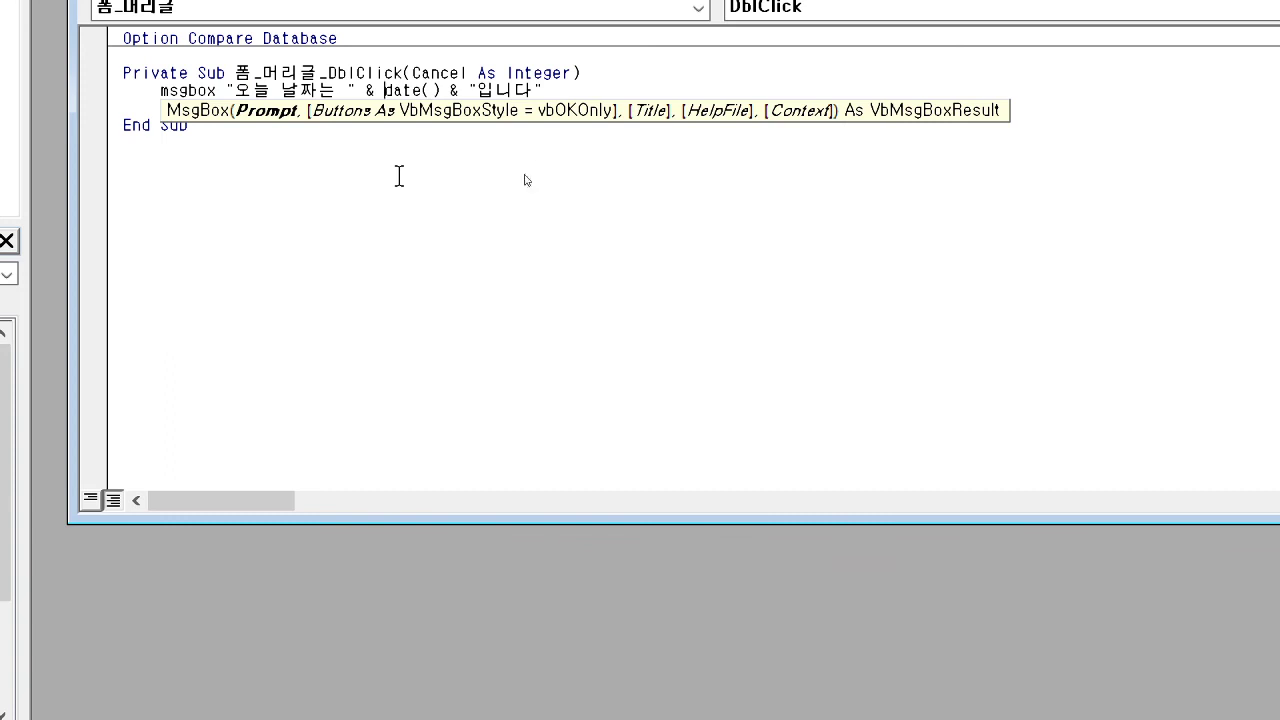
{"action": "left_click", "coordinate": [576, 81]}
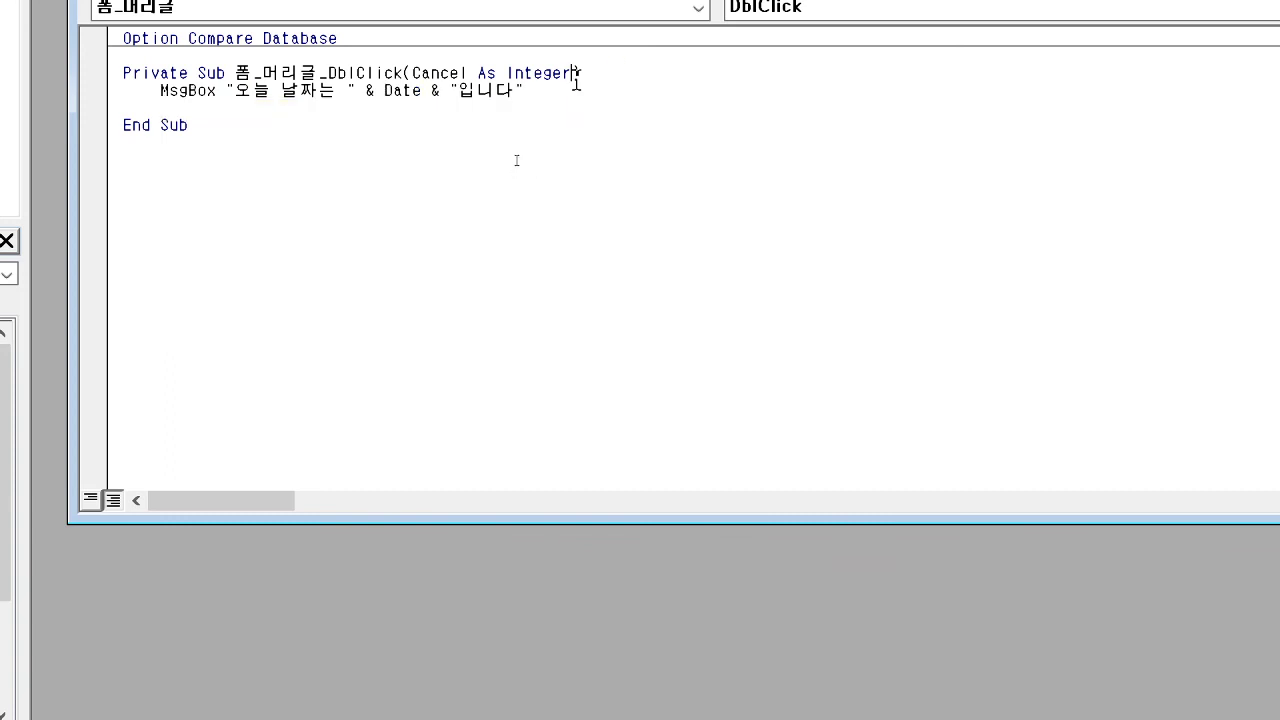
Step: Add the line txt년 = Year(Date) below the message box statement
{"action": "left_click", "coordinate": [537, 90]}
{"action": "type", "text": "txt년 = year("}
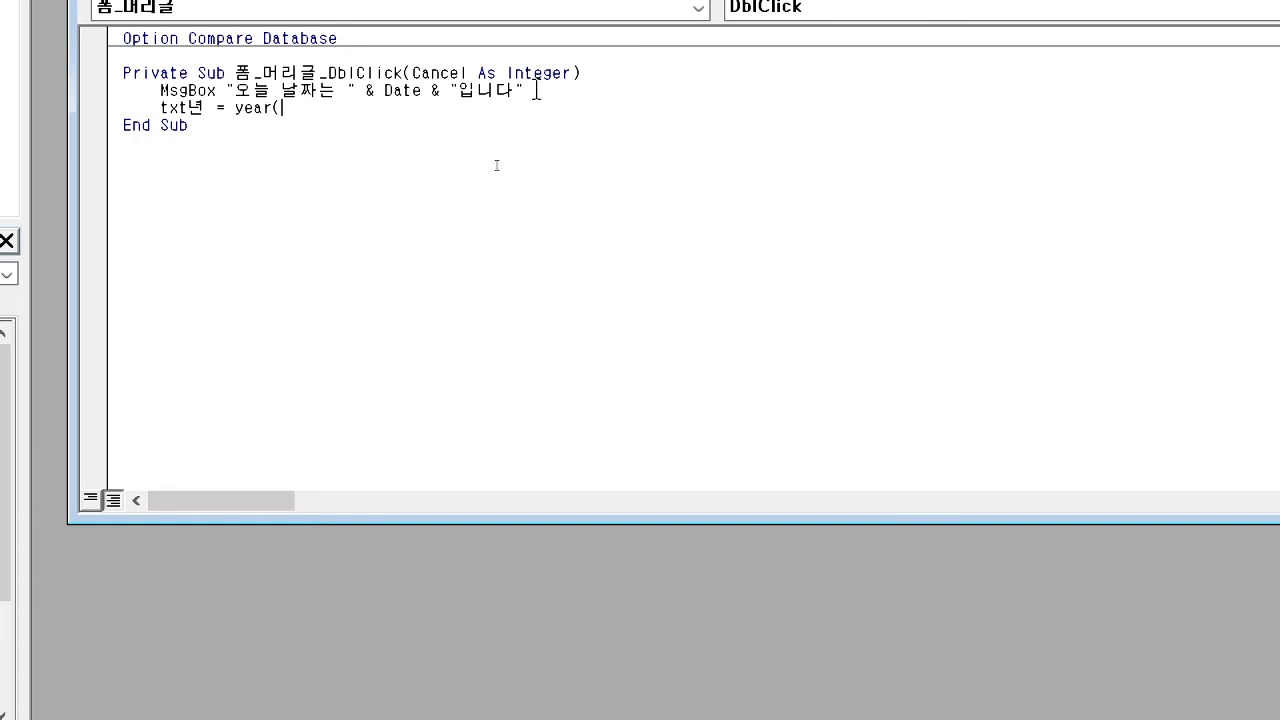
{"action": "type", "text": "date())"}
{"action": "key", "text": "BackSpace"}
{"action": "key", "text": "Return"}
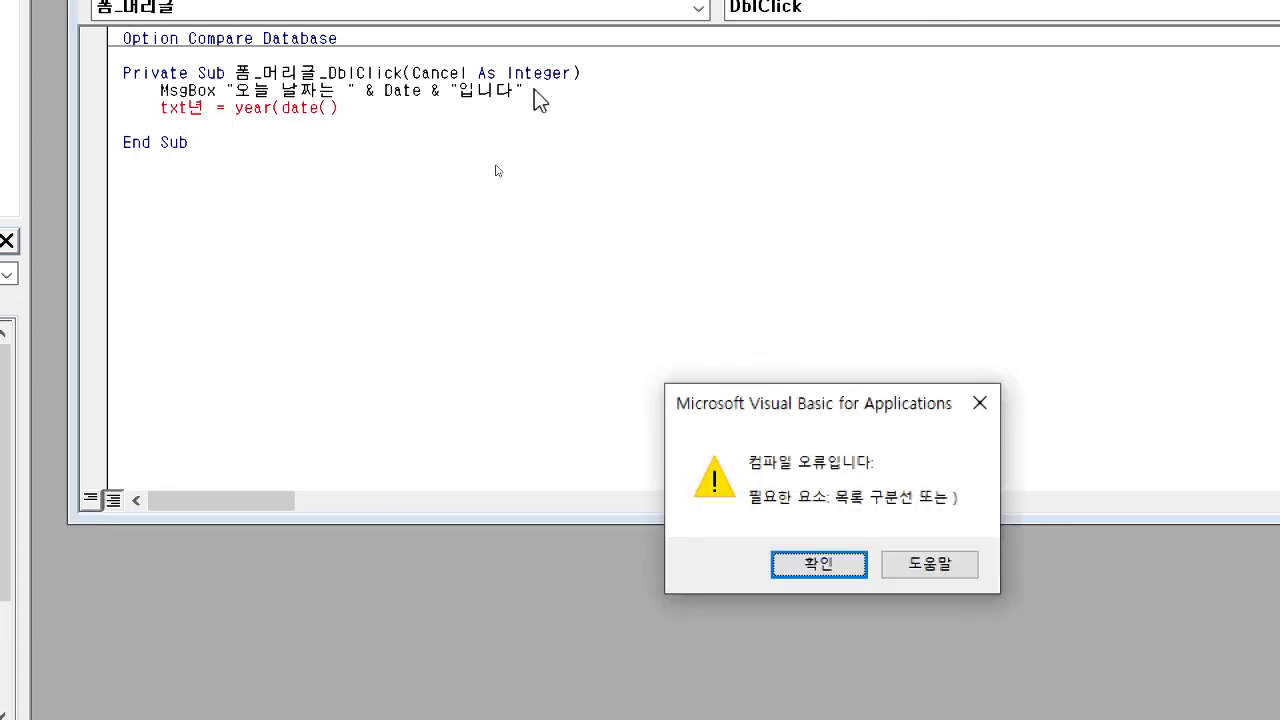
{"action": "key", "text": "Return"}
{"action": "type", "text": ")"}
{"action": "key", "text": "Return"}
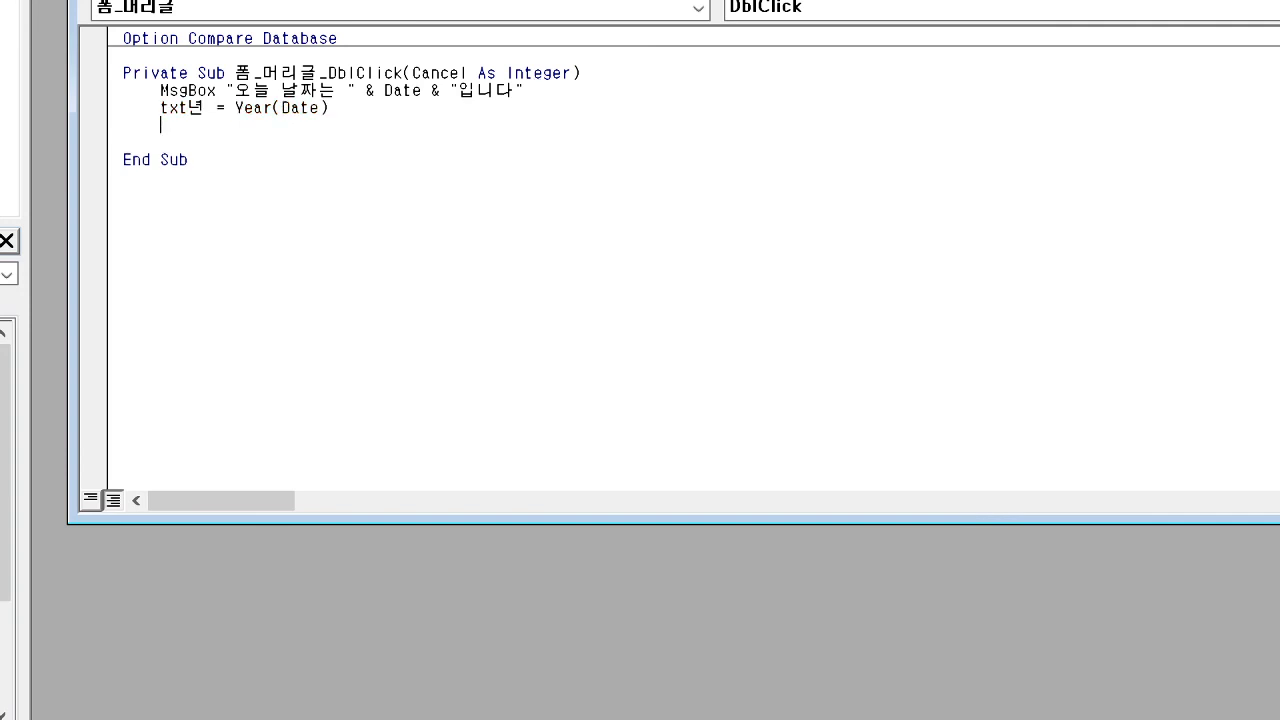
Step: Add the line txt월 = Month(Date) below the txt년 assignment
{"action": "type", "text": "ㅅtxtㅇ"}
{"action": "key", "text": "BackSpace"}
{"action": "key", "text": "BackSpace"}
{"action": "type", "text": "t"}
{"action": "type", "text": "월 "}
{"action": "type", "text": "= "}
{"action": "type", "text": "ㅡ"}
{"action": "key", "text": "BackSpace"}
{"action": "type", "text": "month(d"}
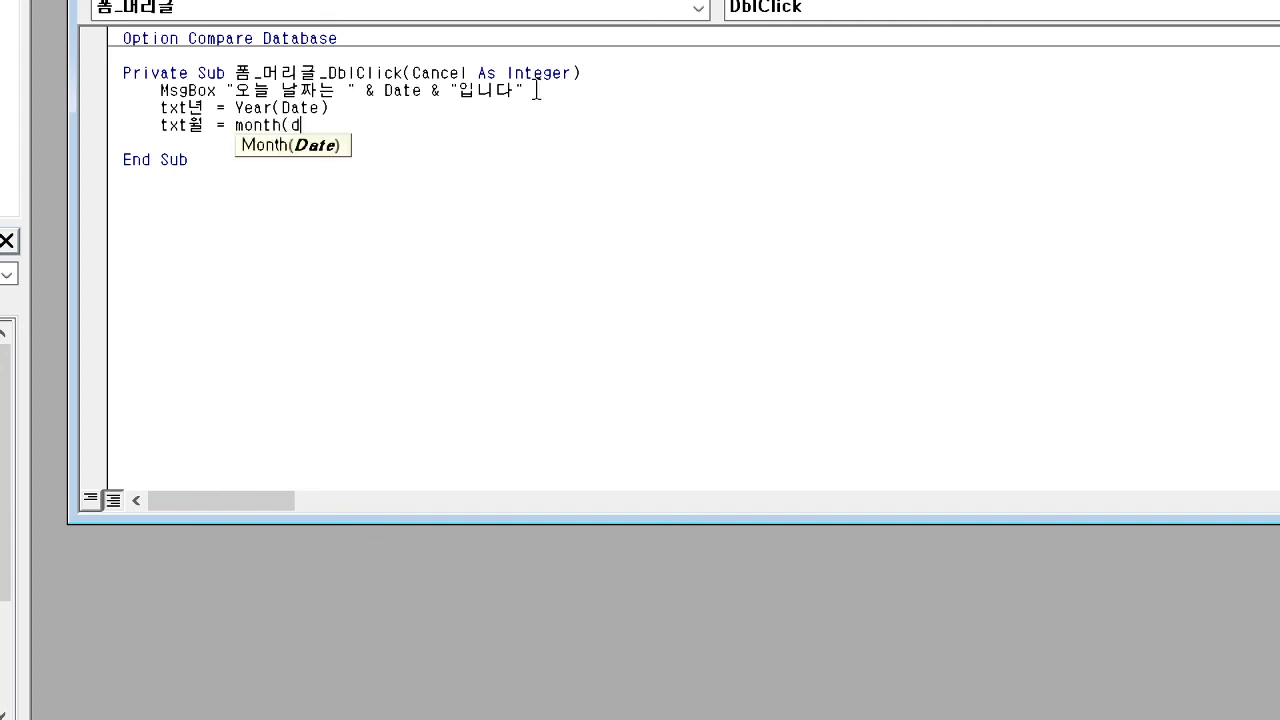
{"action": "type", "text": "ate())"}
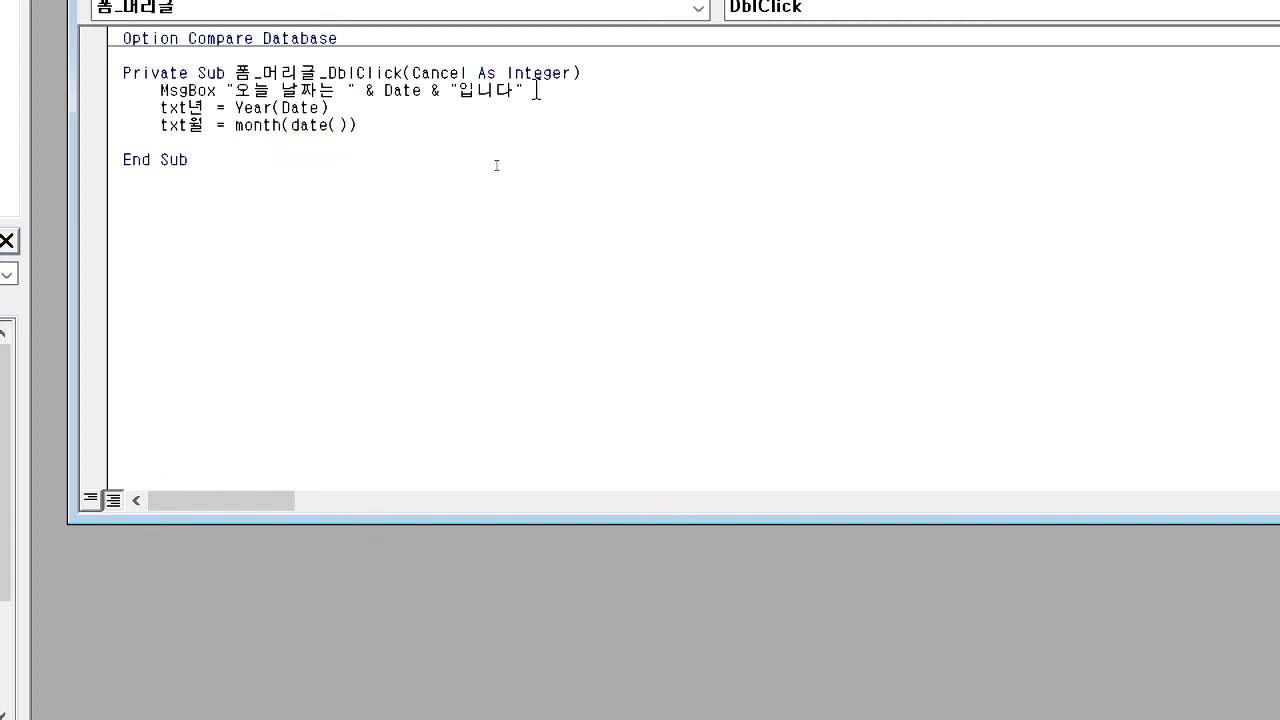
{"action": "key", "text": "Return"}
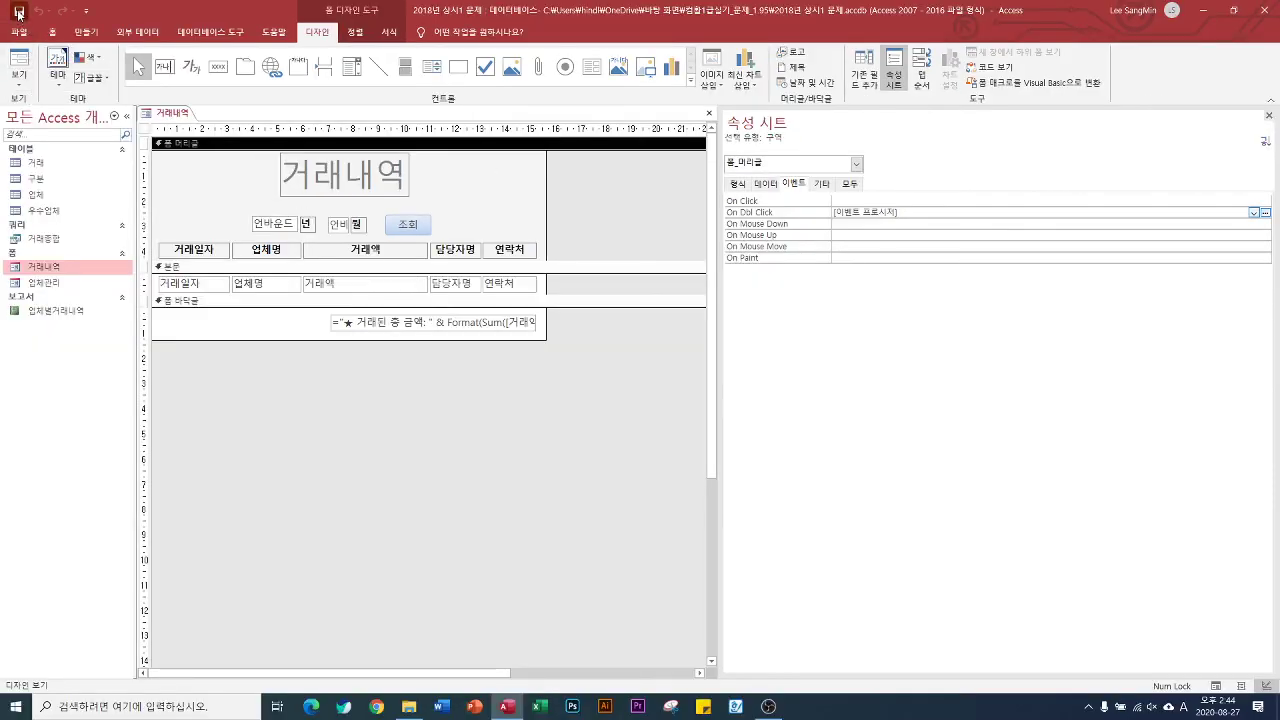
Step: Switch the 거래내역 form to form view, test the header's double-click event, and dismiss the date message
{"action": "left_click", "coordinate": [18, 62]}
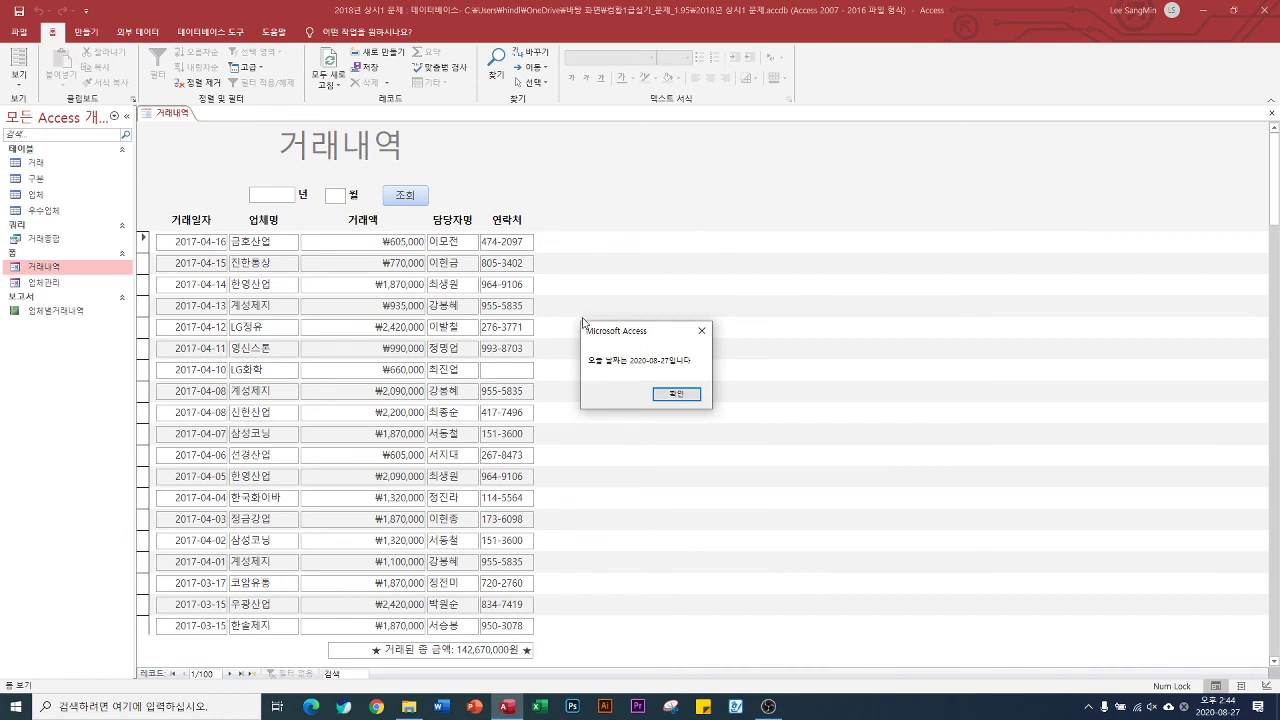
{"action": "left_click_drag", "start_coordinate": [648, 334], "coordinate": [545, 185]}
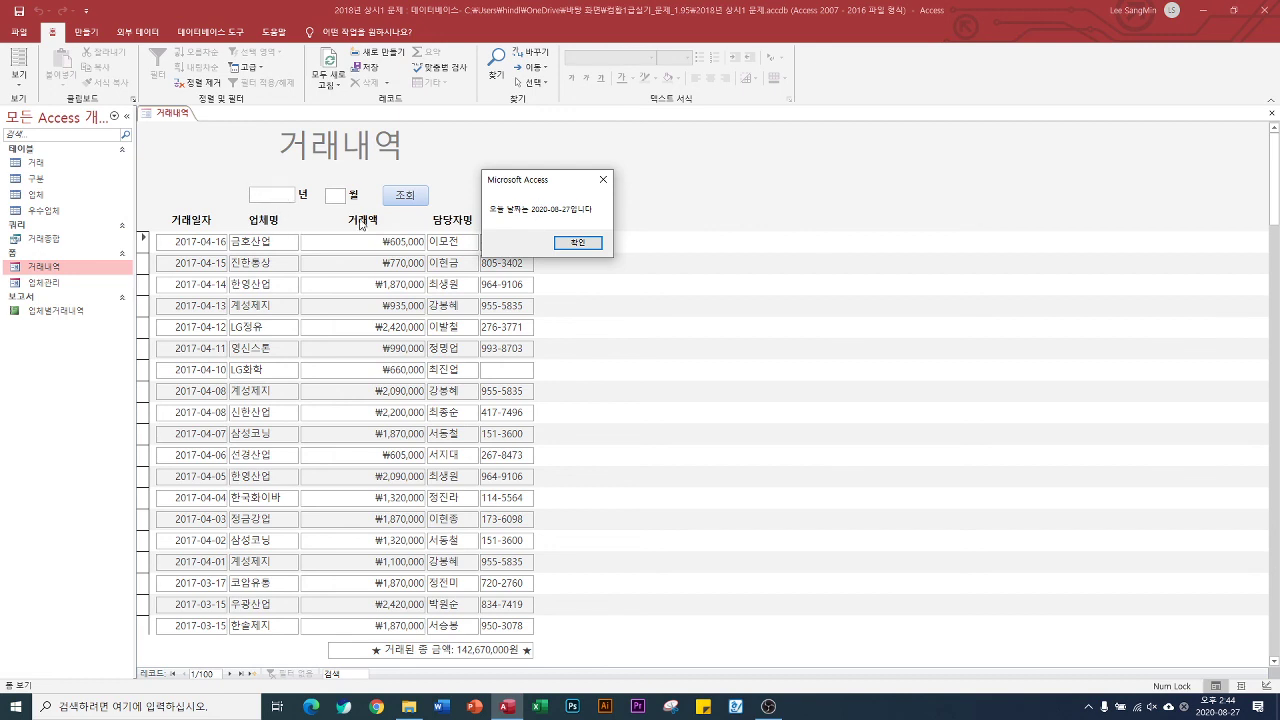
{"action": "left_click", "coordinate": [595, 250]}
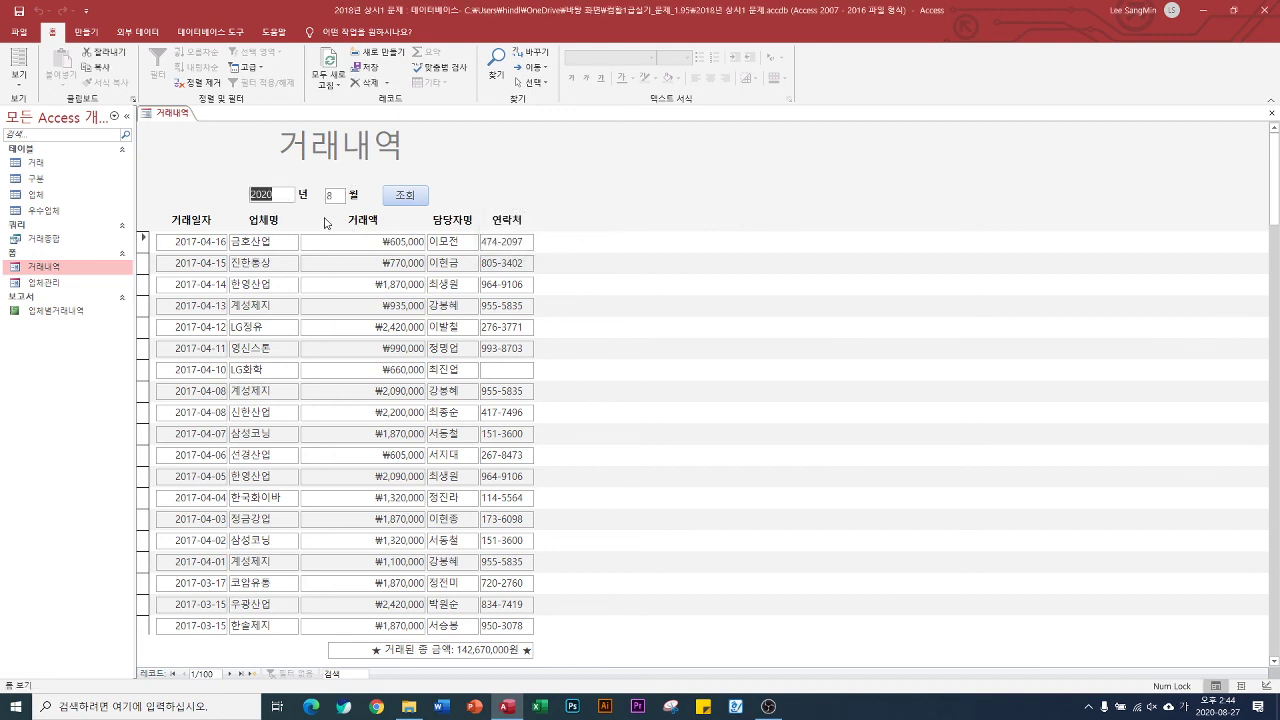